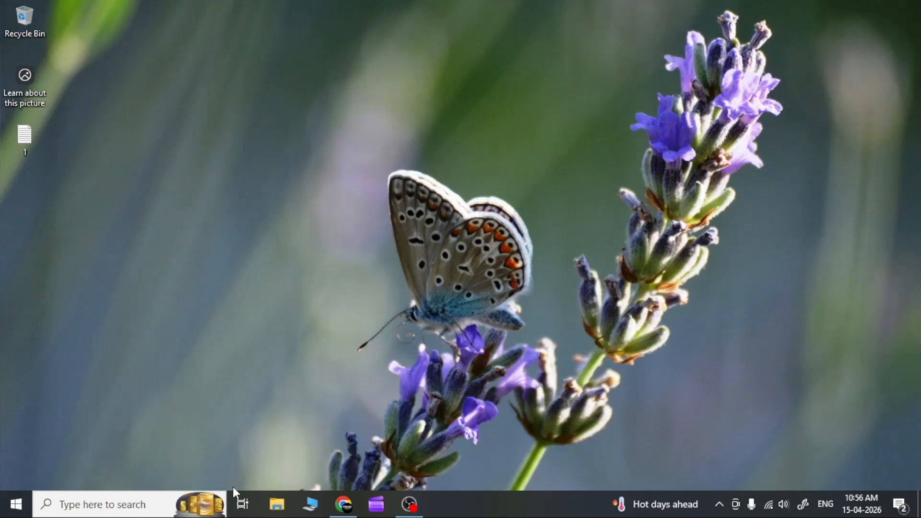
# Step: Find and launch Microsoft Office Word 2007, and minimize its blank document window
pyautogui.click(144, 511)
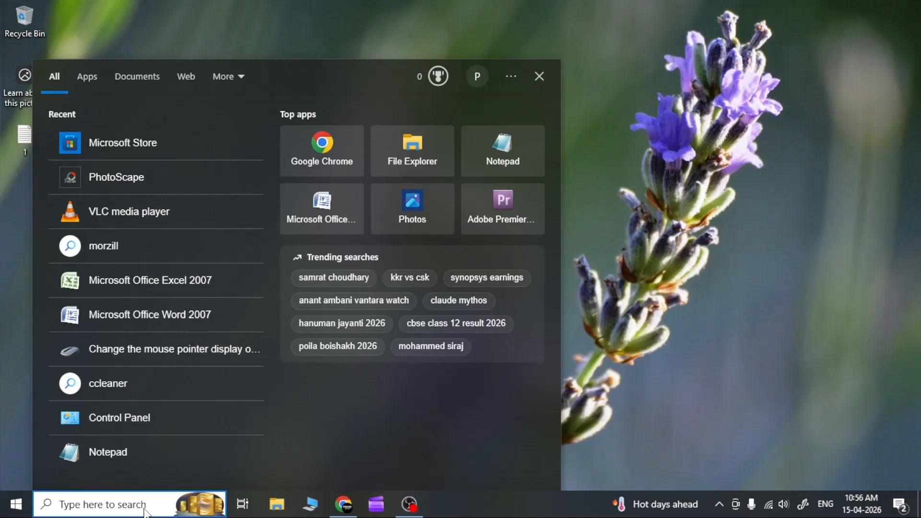
pyautogui.write('word')
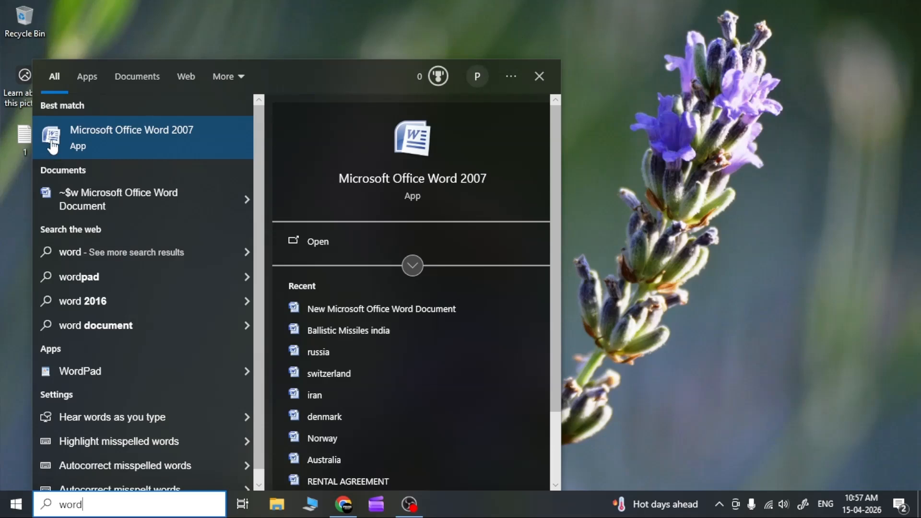
pyautogui.click(125, 146)
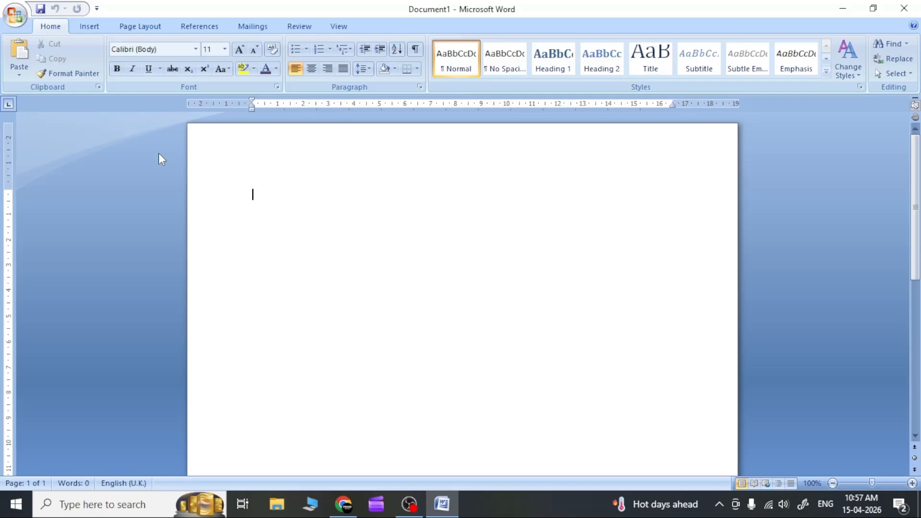
pyautogui.click(845, 8)
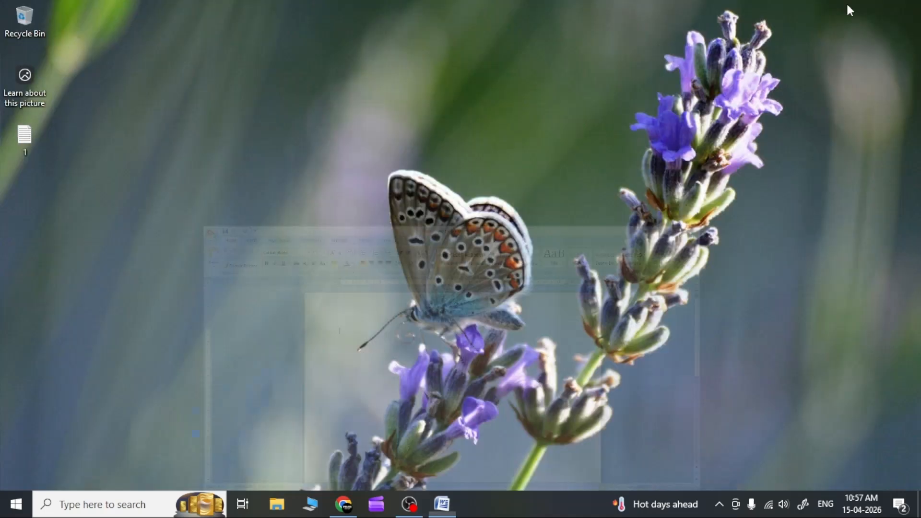
# Step: Switch to Google Chrome and close the Word for the Web tab, keeping the M365 Copilot tab open
pyautogui.click(340, 503)
pyautogui.click(91, 11)
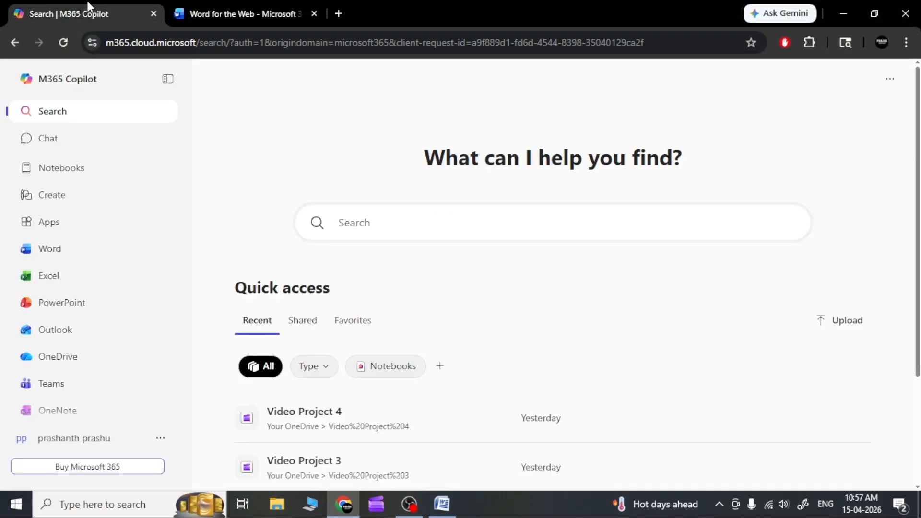
pyautogui.click(313, 14)
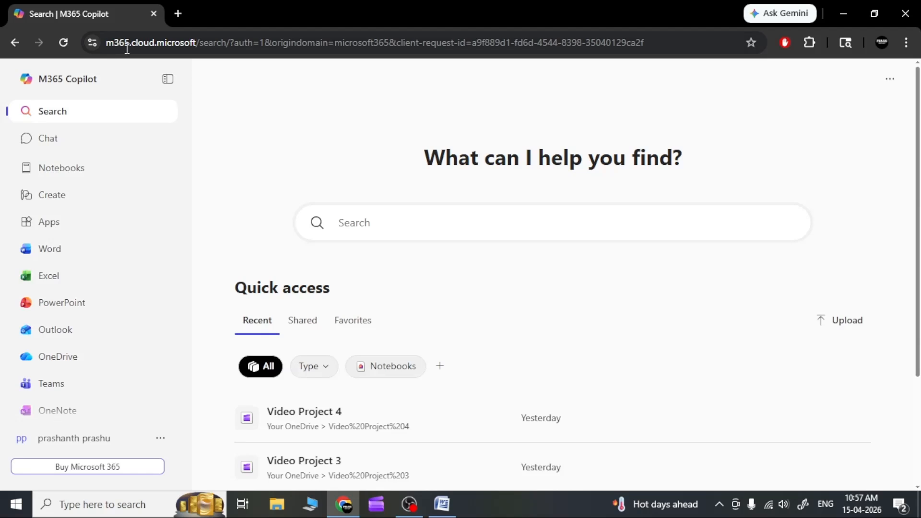
# Step: Search the web for "m365 copilot" in a new tab and open the Microsoft 365 Copilot sign-in result
pyautogui.click(177, 13)
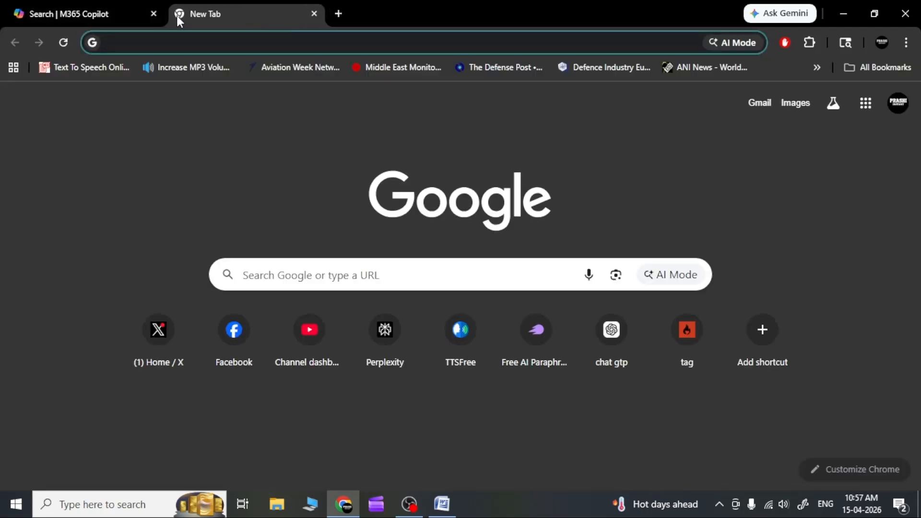
pyautogui.write('m365')
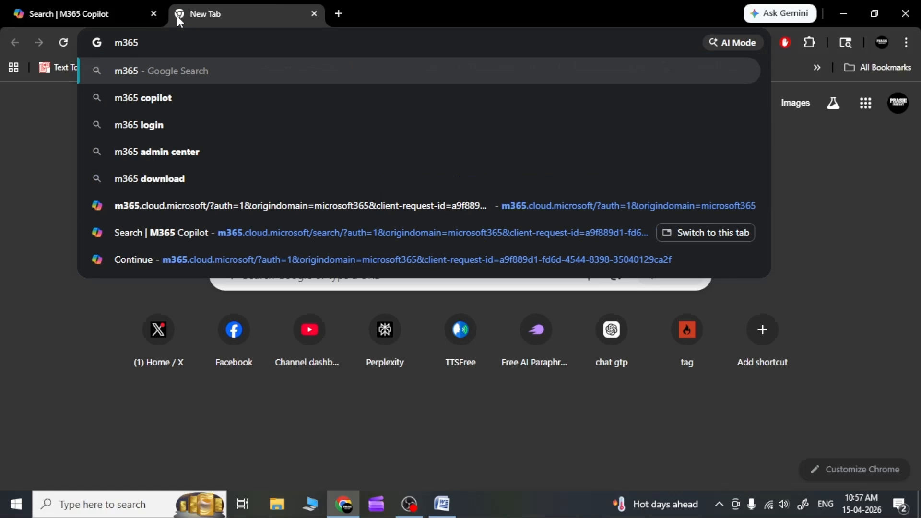
pyautogui.press('Down')
pyautogui.press('Return')
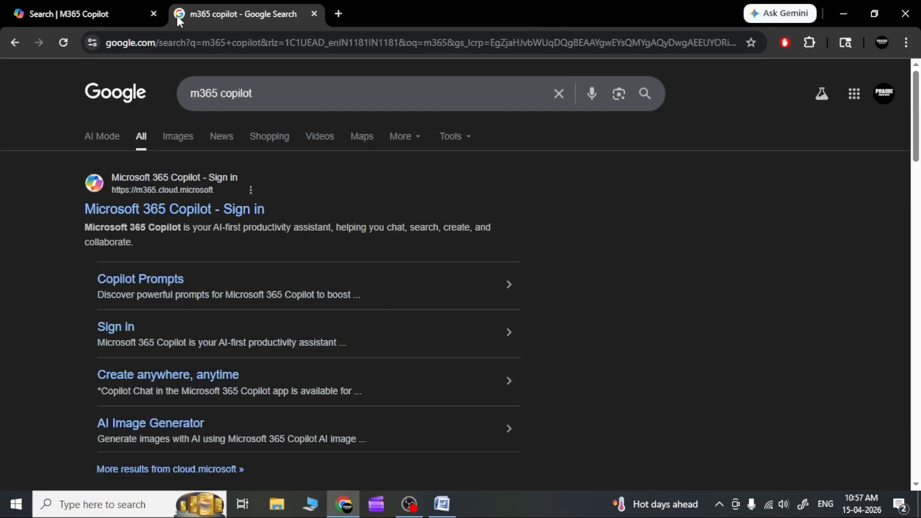
pyautogui.click(119, 211)
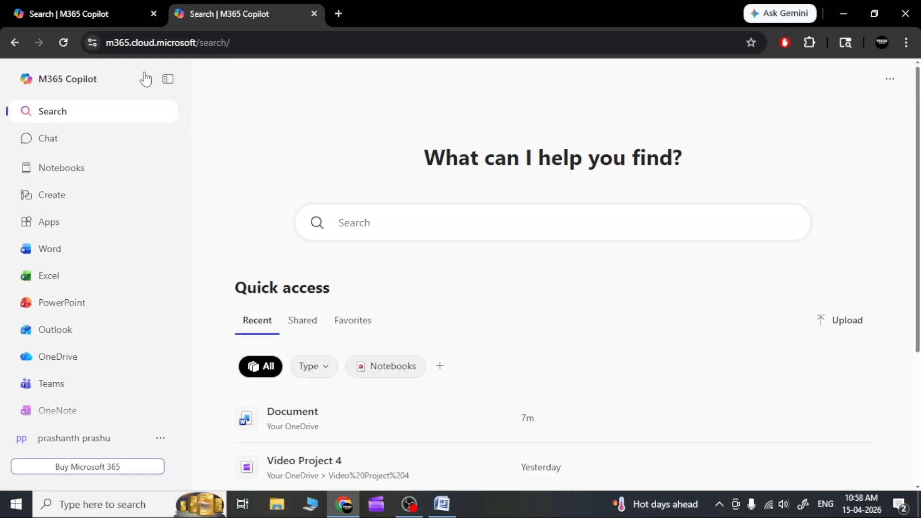
# Step: Close the duplicate M365 Copilot tab and open Word for the web from the remaining one
pyautogui.click(108, 10)
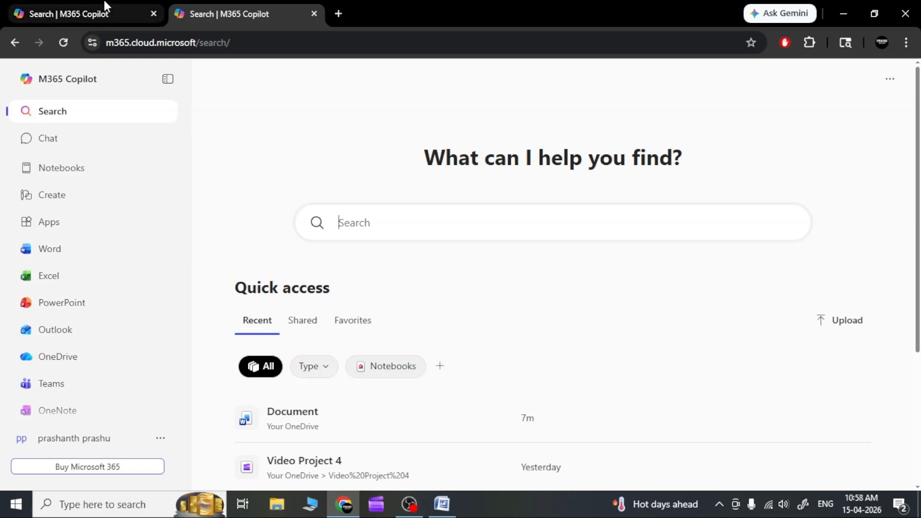
pyautogui.click(314, 13)
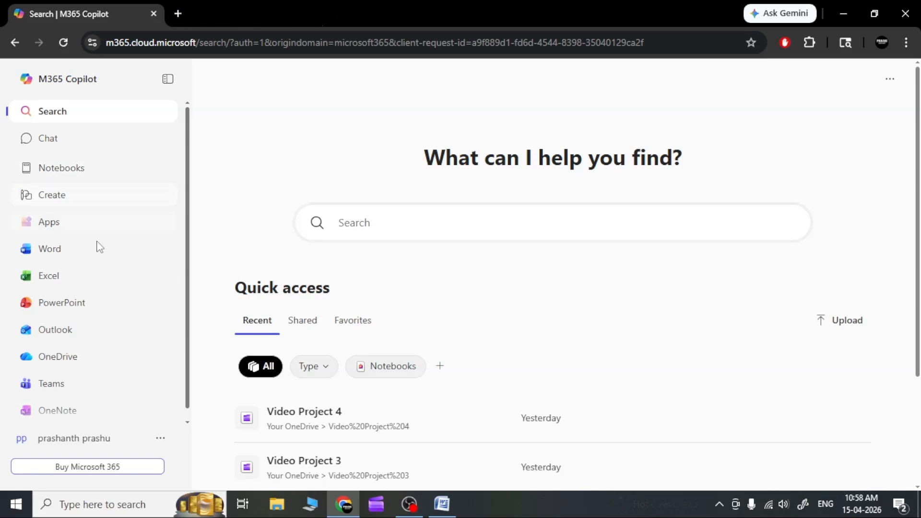
pyautogui.click(57, 254)
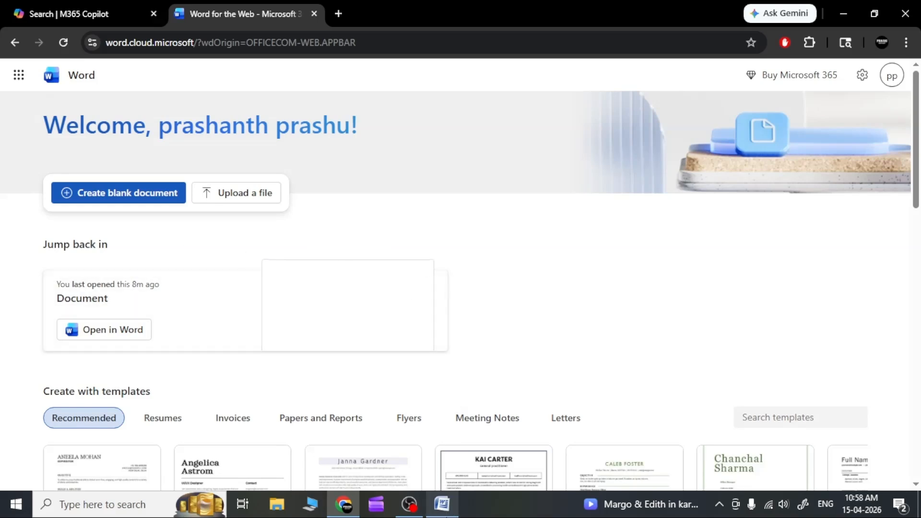
# Step: Examine the Word 2007 window, and review the Word for the web start page with its template gallery
pyautogui.click(444, 507)
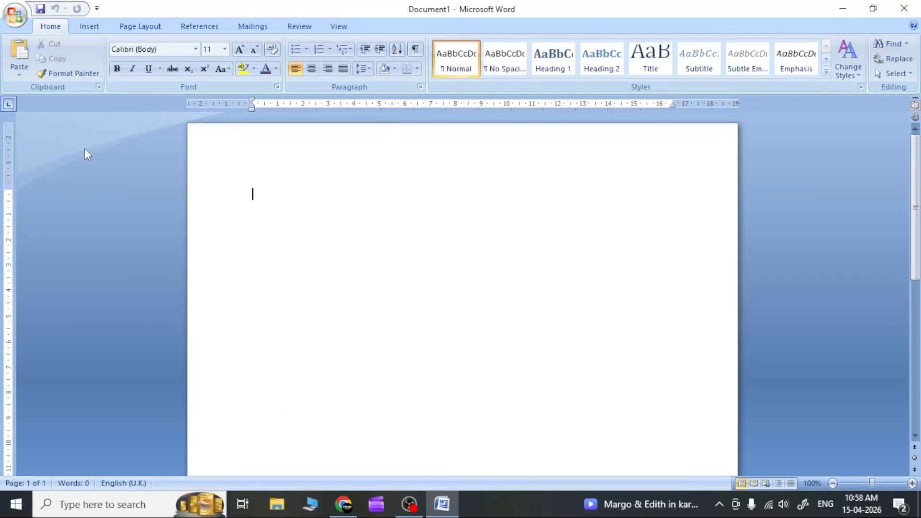
pyautogui.click(443, 507)
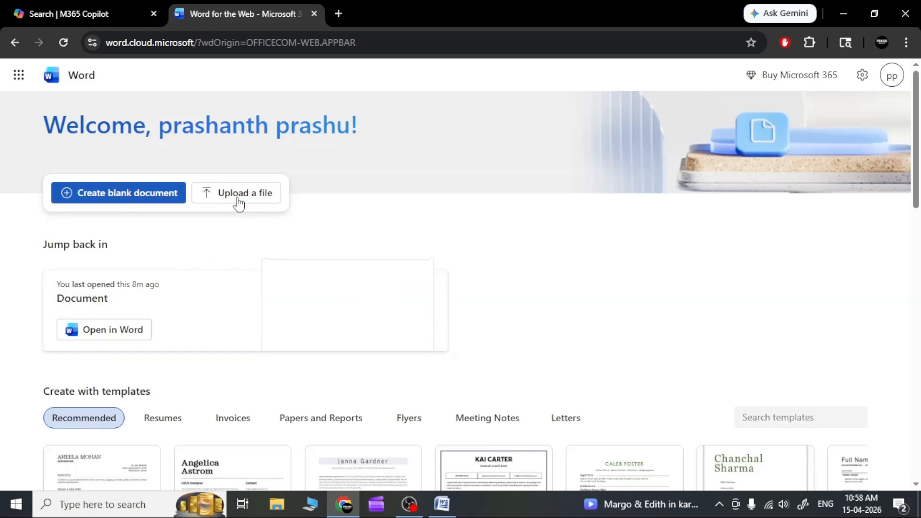
pyautogui.scroll(-3, 4, 321)
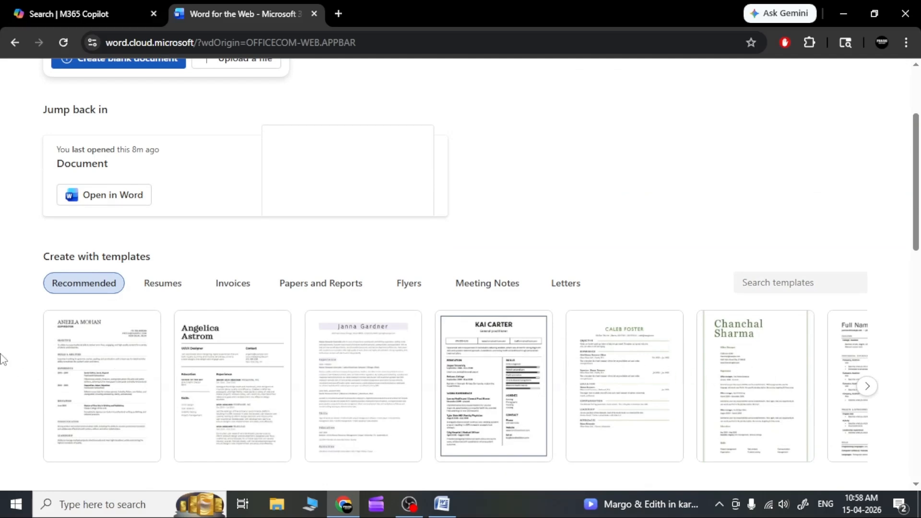
pyautogui.scroll(3, 2, 359)
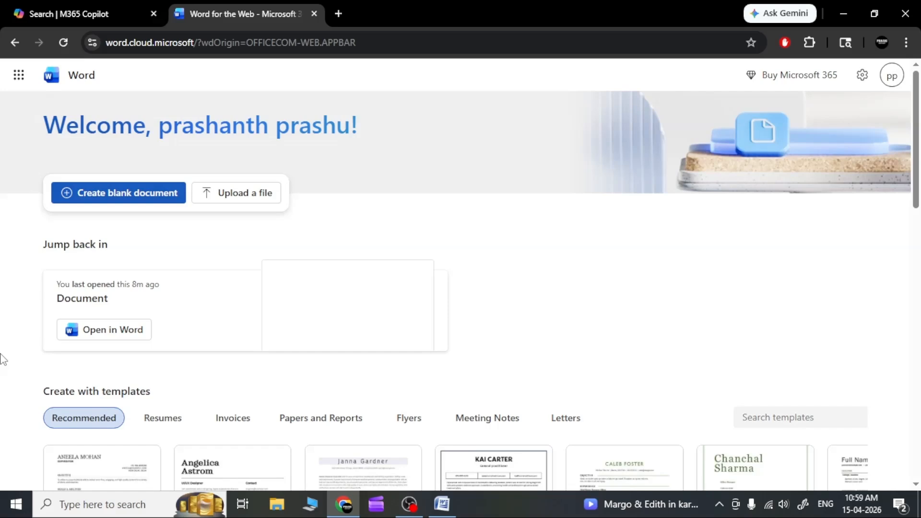
# Step: Create a blank document in Word for the web and compare it with the blank Word 2007 document
pyautogui.click(85, 197)
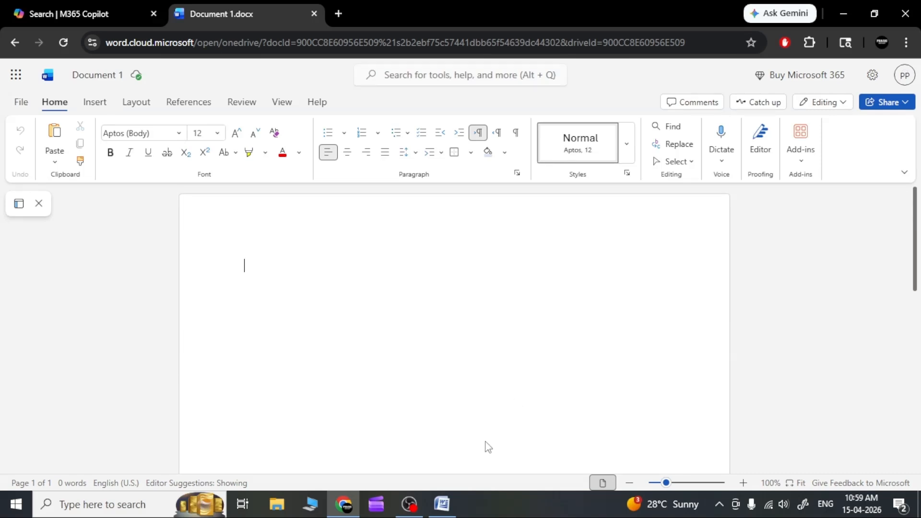
pyautogui.click(451, 512)
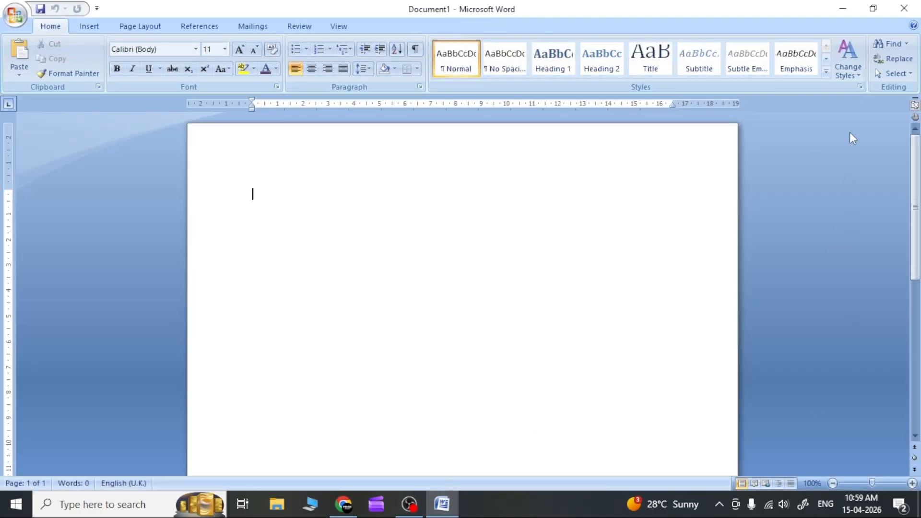
pyautogui.click(840, 9)
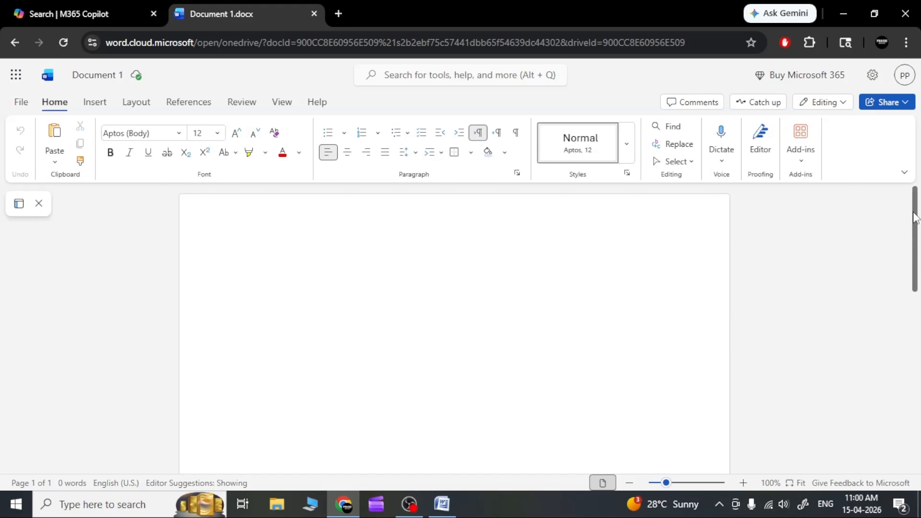
# Step: Scroll down the blank online document and zoom it out to 30%
pyautogui.moveTo(914, 222); pyautogui.dragTo(914, 390)
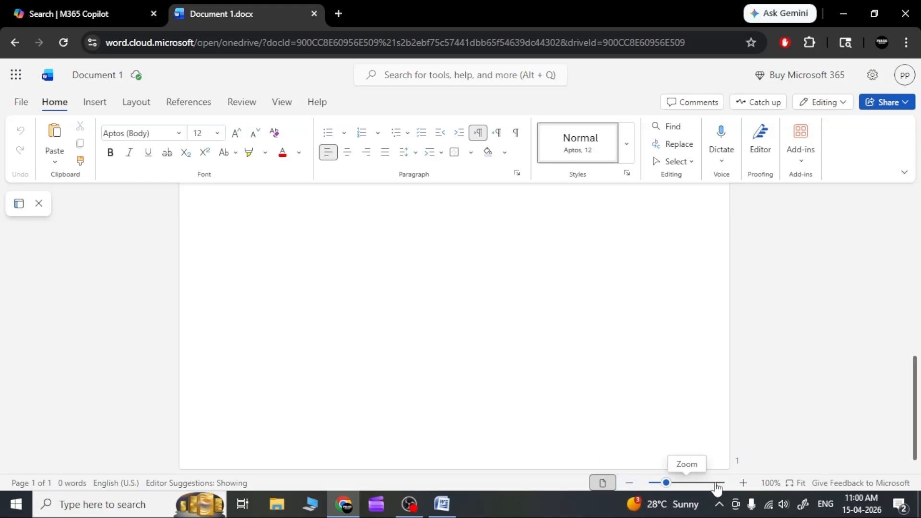
pyautogui.click(631, 485)
pyautogui.click(631, 485)
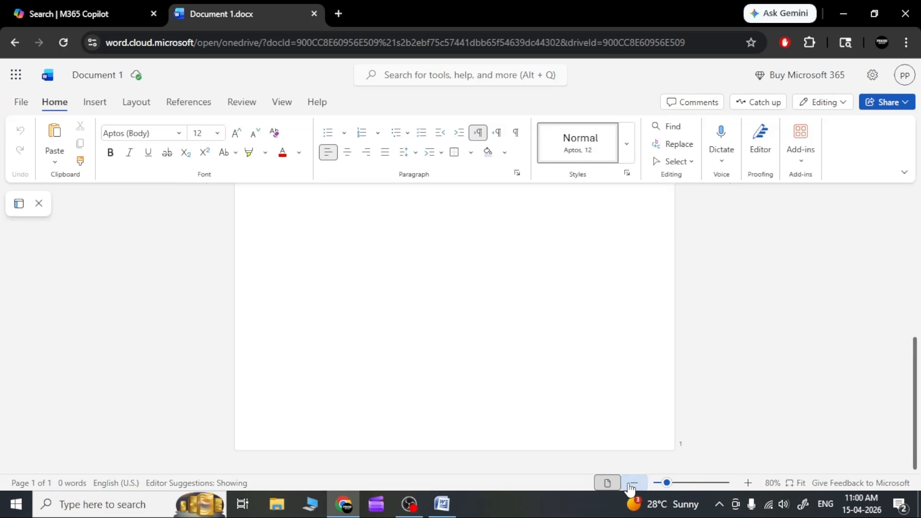
pyautogui.click(632, 484)
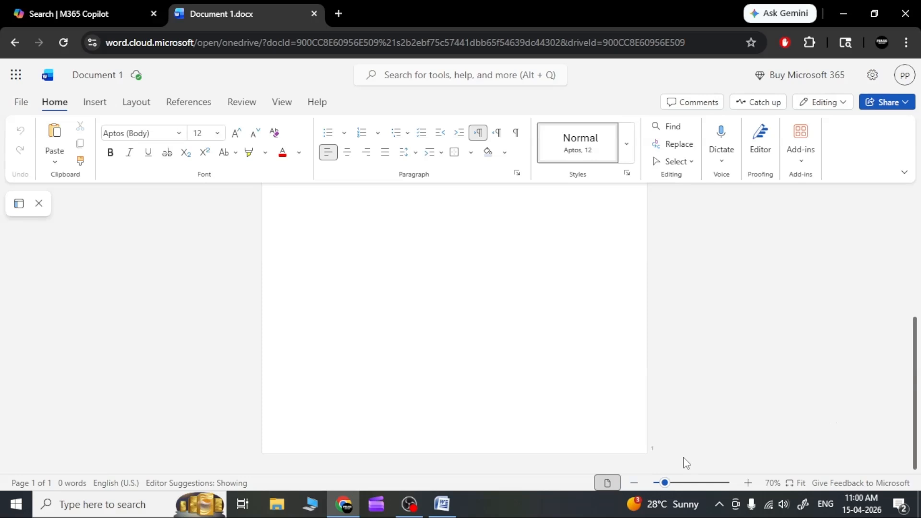
pyautogui.click(632, 483)
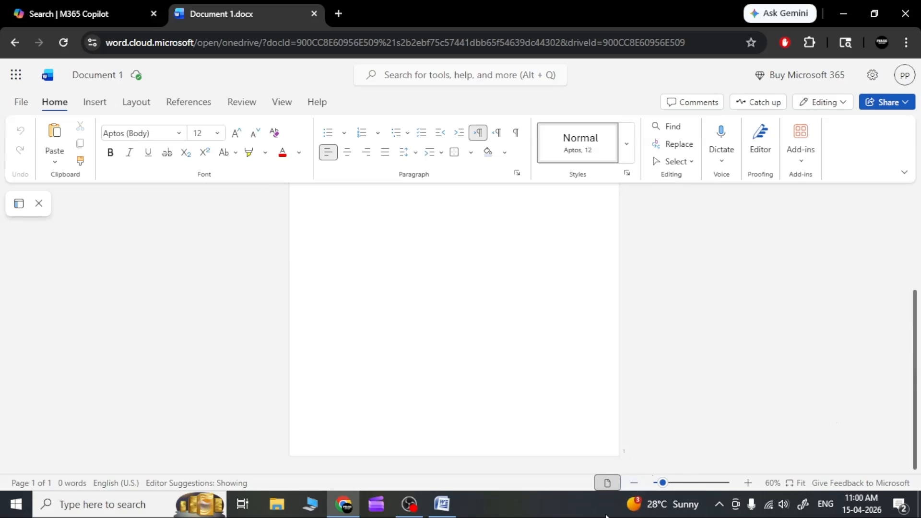
pyautogui.click(633, 483)
pyautogui.click(633, 484)
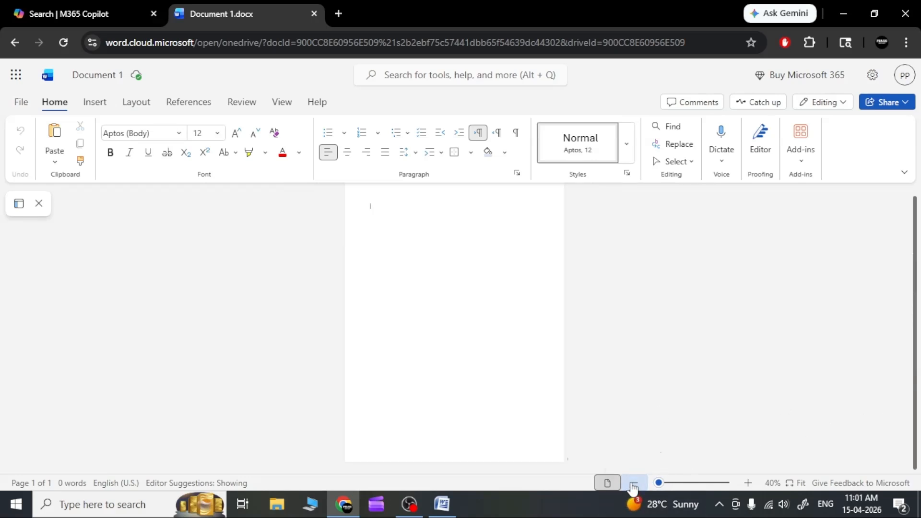
pyautogui.click(632, 484)
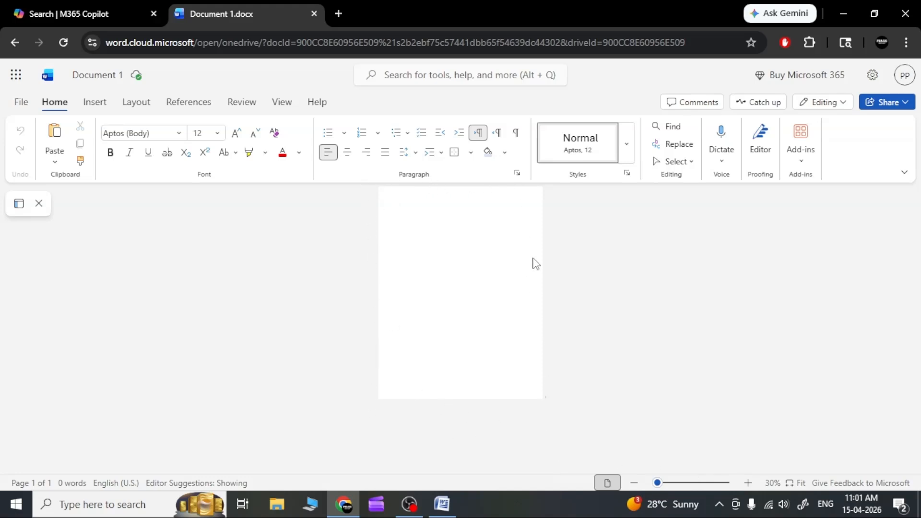
# Step: Zoom the blank online document back in to 100%
pyautogui.click(748, 483)
pyautogui.click(747, 483)
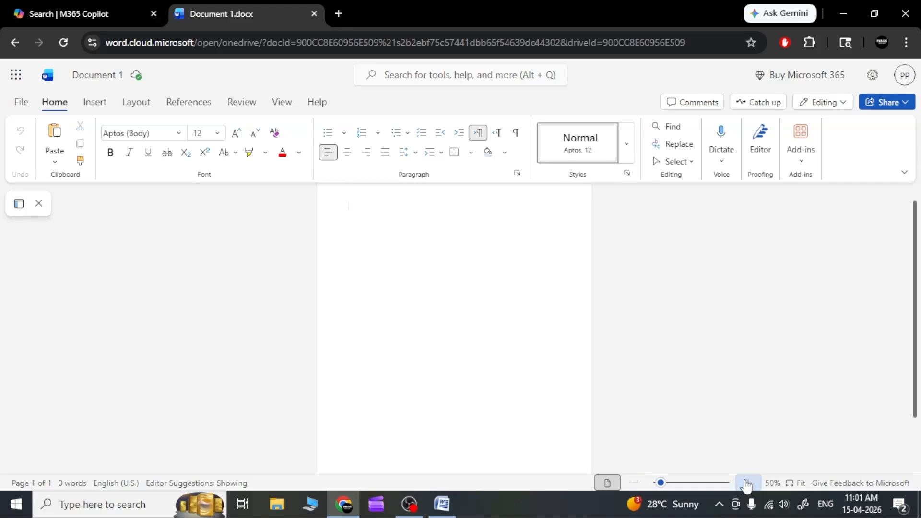
pyautogui.click(747, 483)
pyautogui.click(747, 483)
pyautogui.click(747, 483)
pyautogui.click(747, 483)
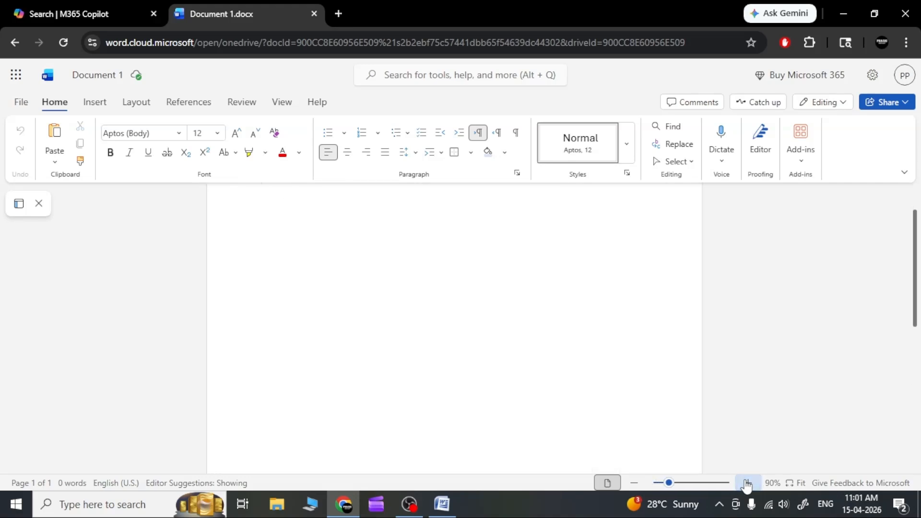
pyautogui.click(747, 482)
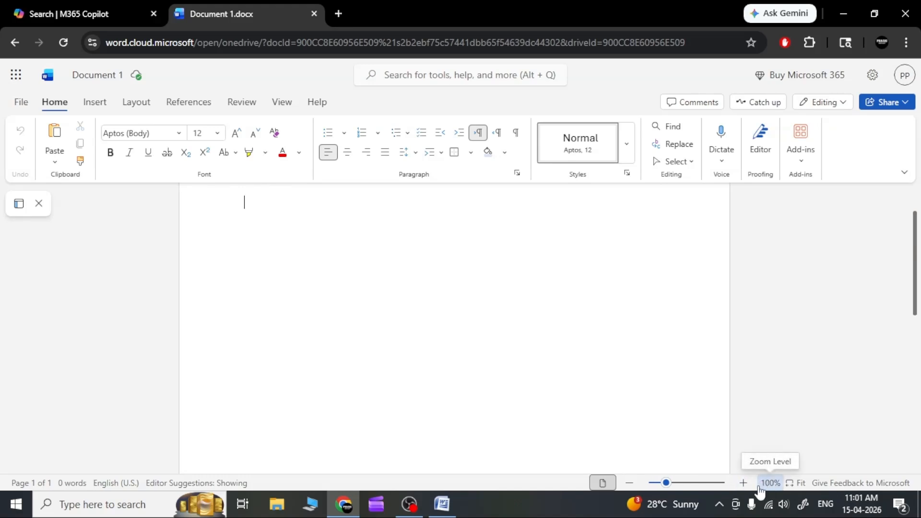
pyautogui.click(630, 483)
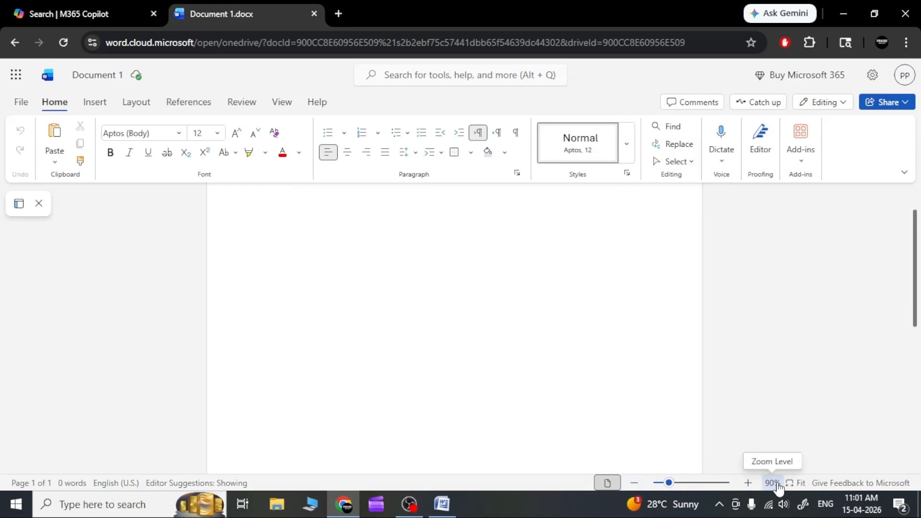
pyautogui.click(749, 484)
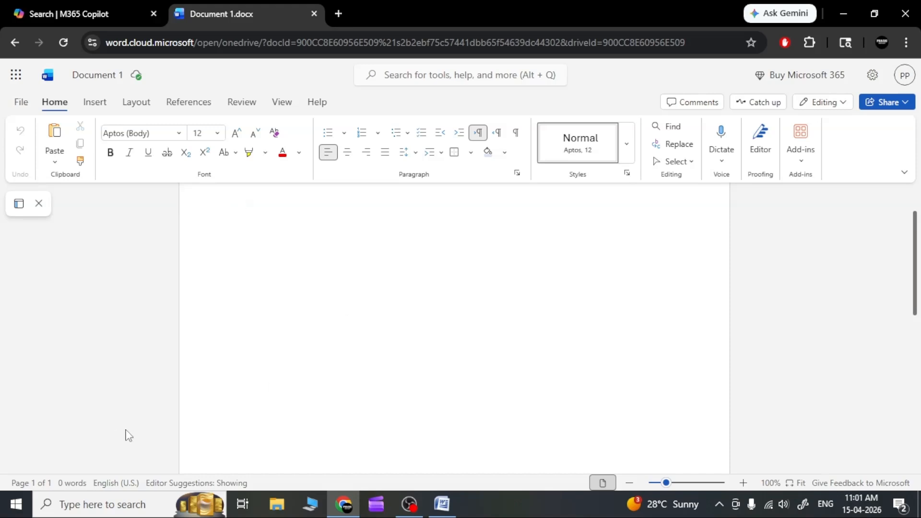
pyautogui.click(99, 511)
pyautogui.write('keyboa')
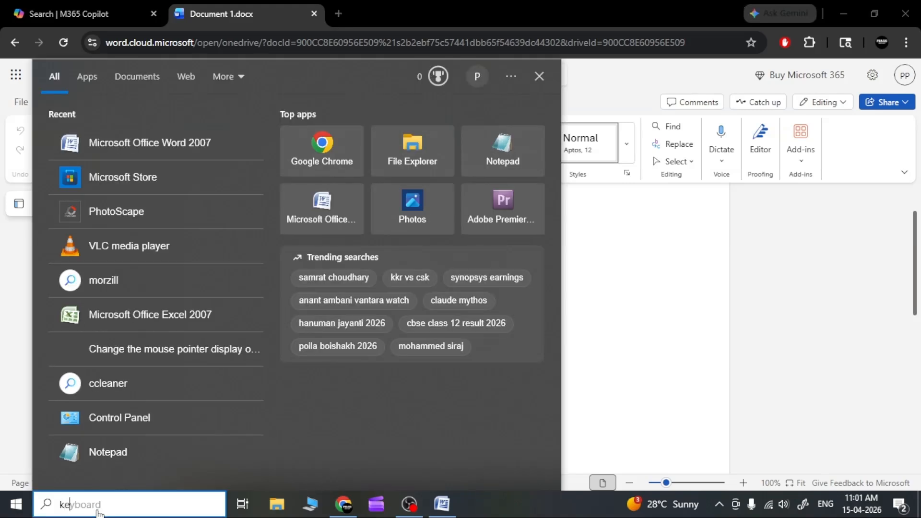
pyautogui.write('ard')
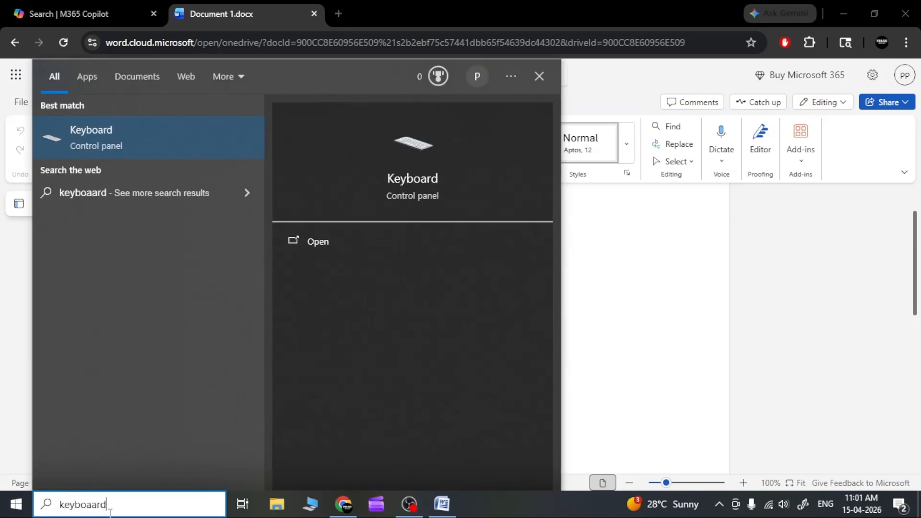
pyautogui.click(319, 243)
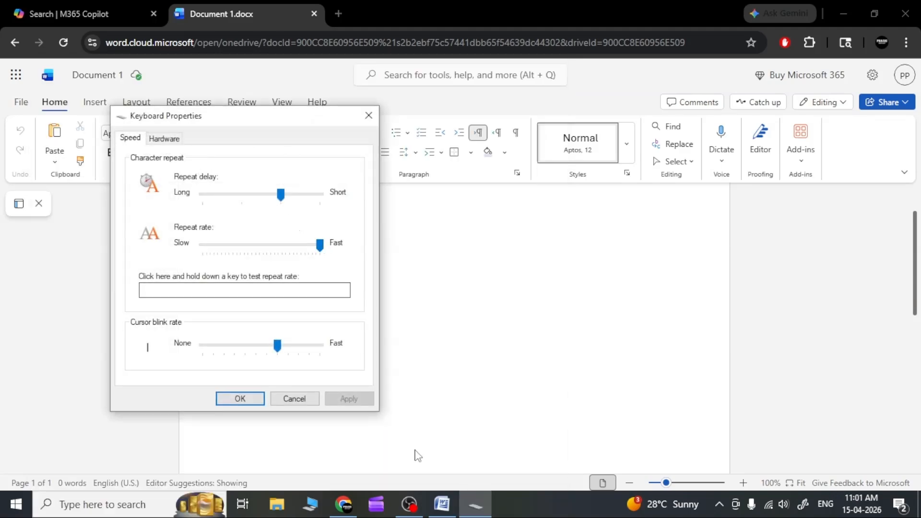
pyautogui.click(301, 400)
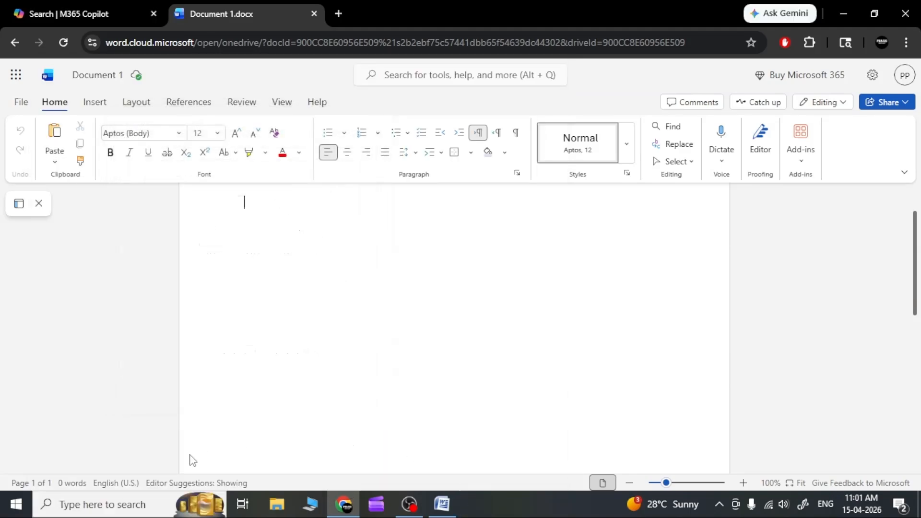
# Step: Open the Windows On-Screen Keyboard and place it low enough to leave the document's first line visible
pyautogui.click(113, 507)
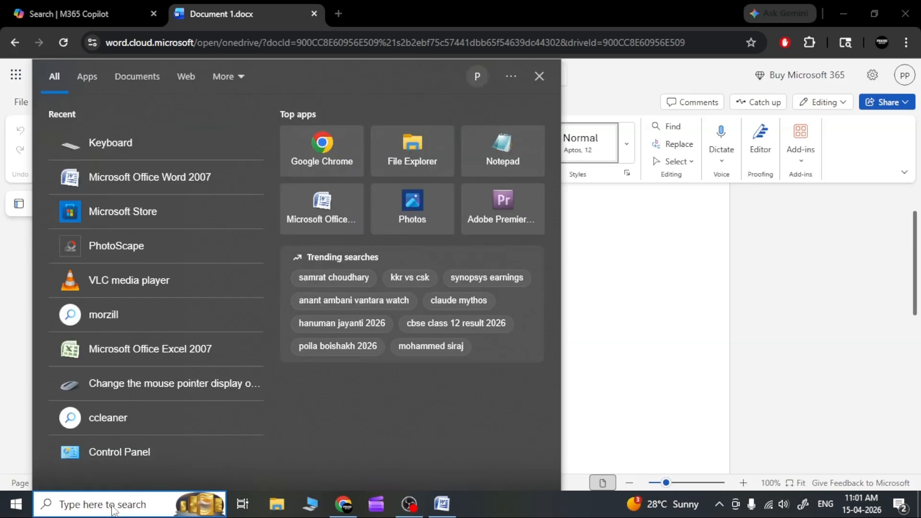
pyautogui.write('on')
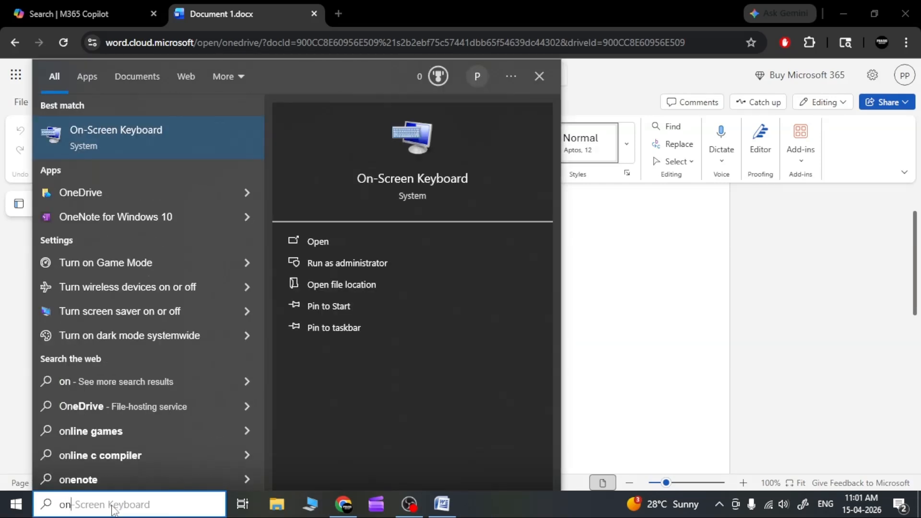
pyautogui.click(318, 241)
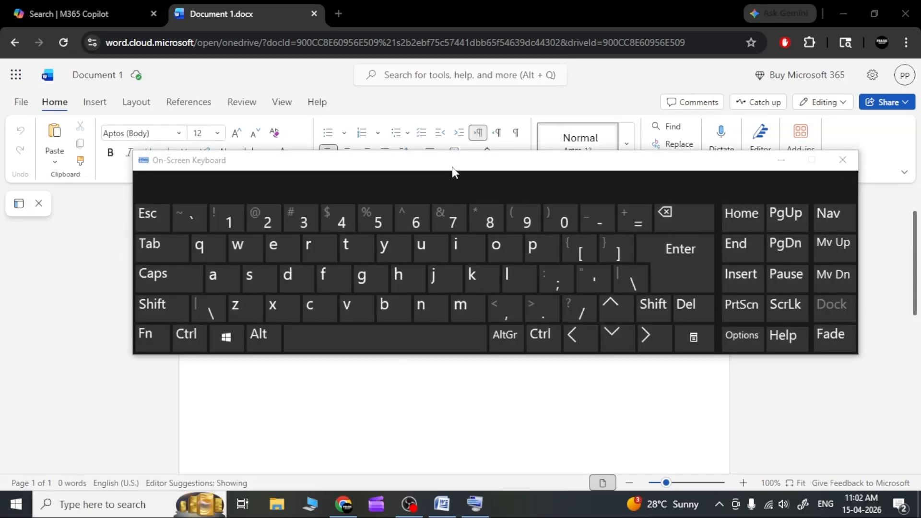
pyautogui.moveTo(444, 173); pyautogui.dragTo(449, 262)
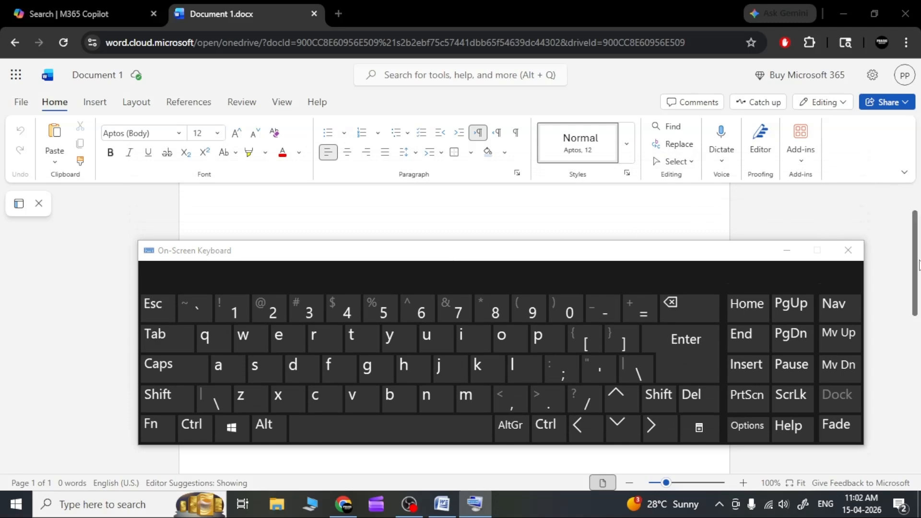
pyautogui.moveTo(915, 263); pyautogui.dragTo(914, 258)
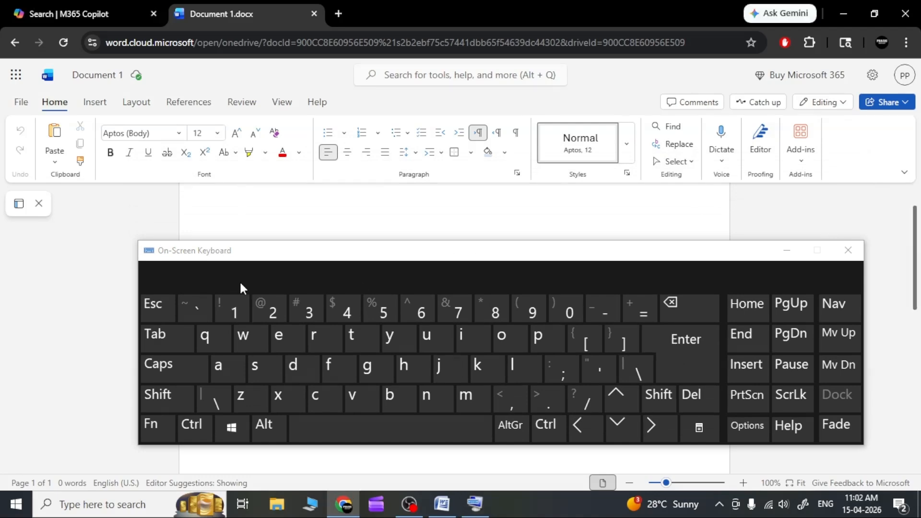
pyautogui.moveTo(246, 254); pyautogui.dragTo(239, 291)
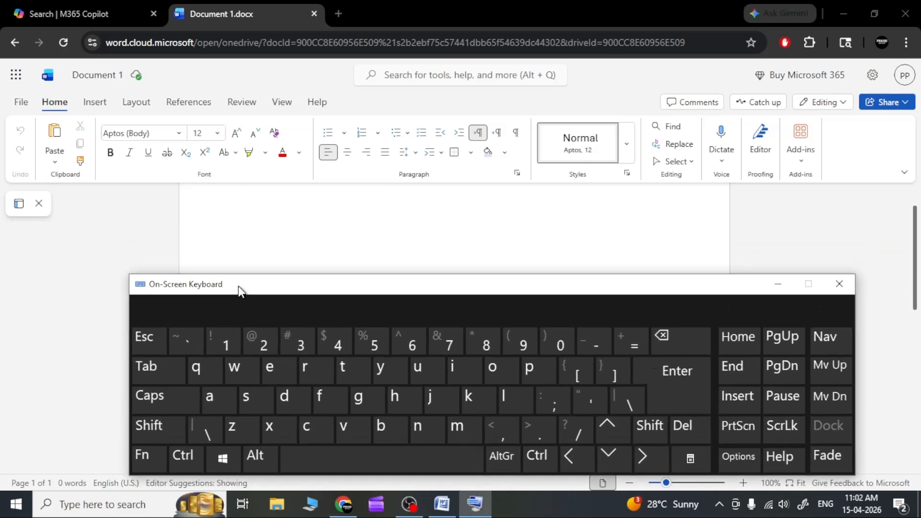
# Step: Enter lowercase "abcd" on the document's first line using the On-Screen Keyboard
pyautogui.click(242, 215)
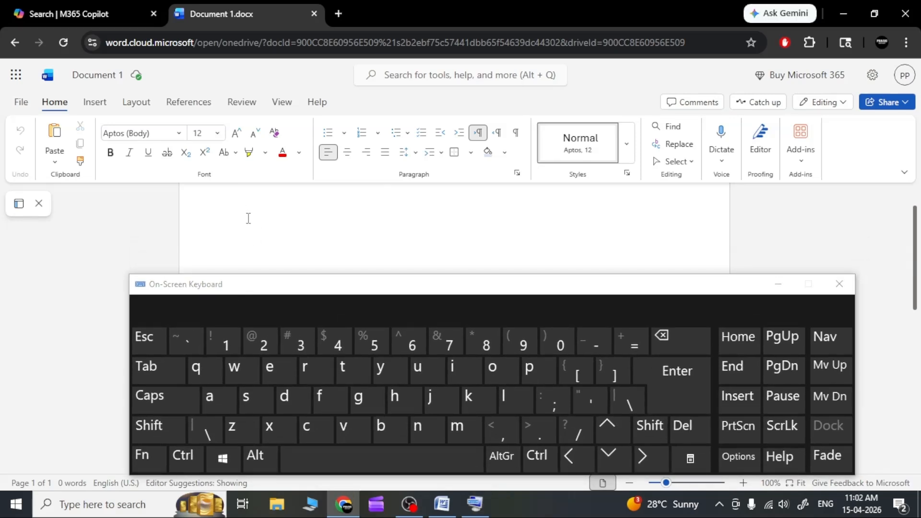
pyautogui.click(221, 399)
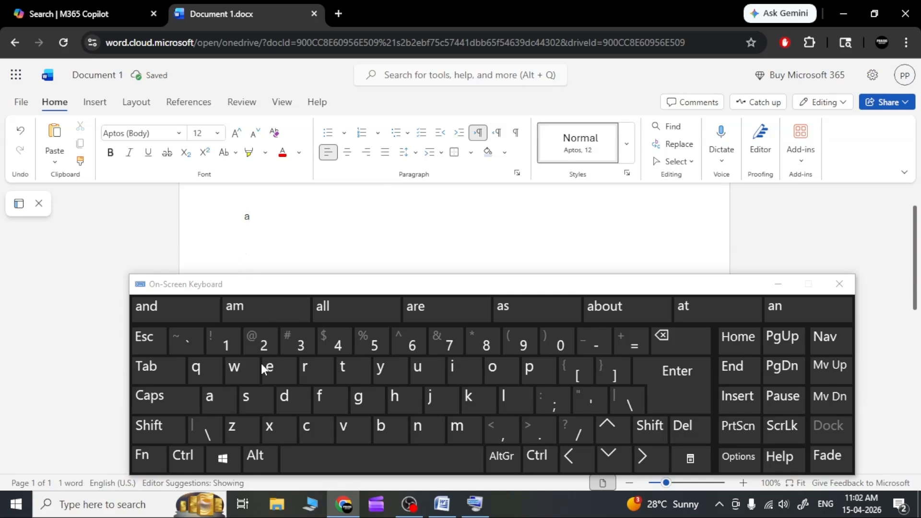
pyautogui.click(382, 429)
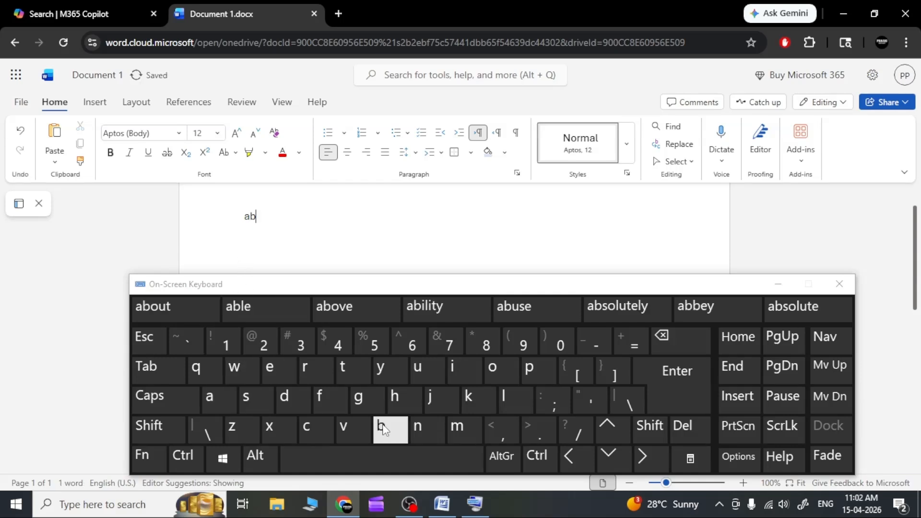
pyautogui.click(307, 429)
pyautogui.click(294, 407)
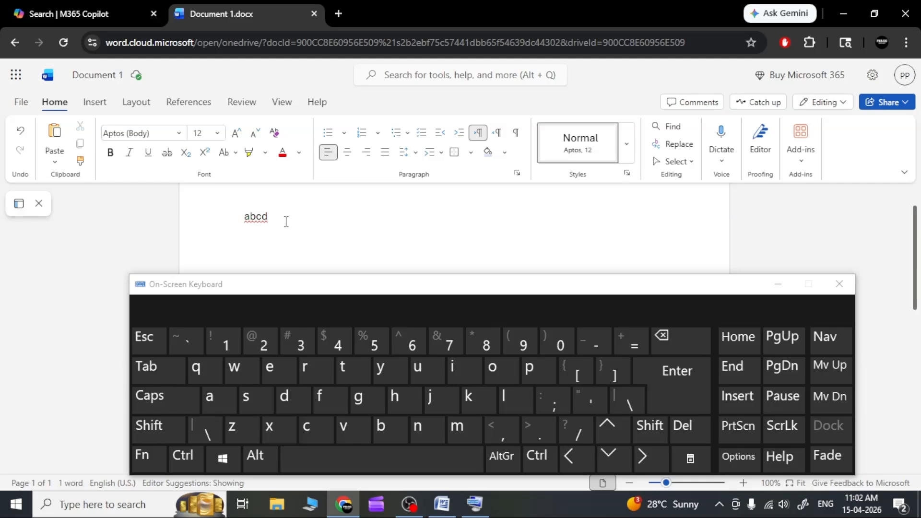
# Step: Turn Caps Lock on and enter uppercase "ABCD" directly after the lowercase letters
pyautogui.click(175, 399)
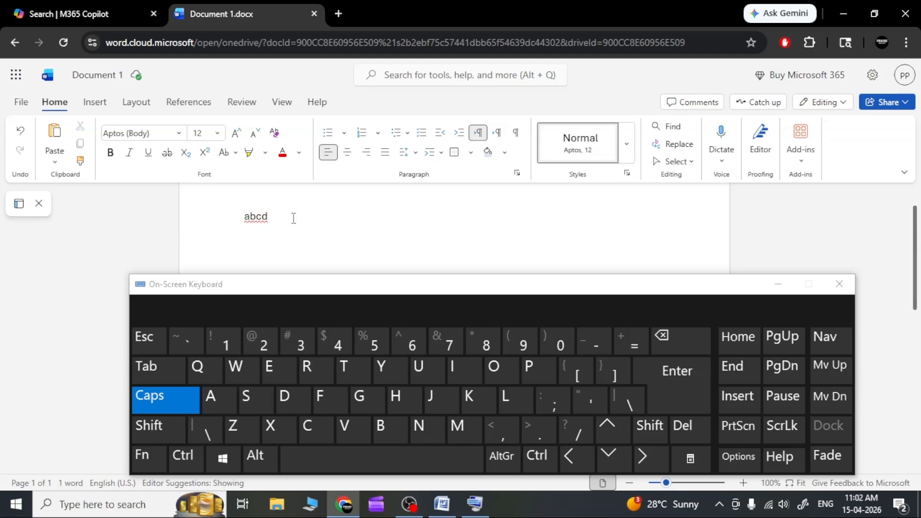
pyautogui.click(219, 401)
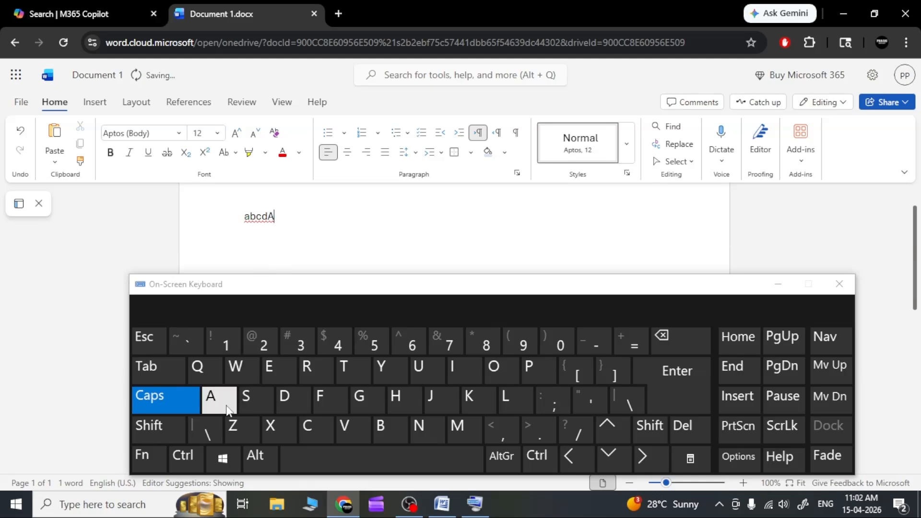
pyautogui.click(391, 425)
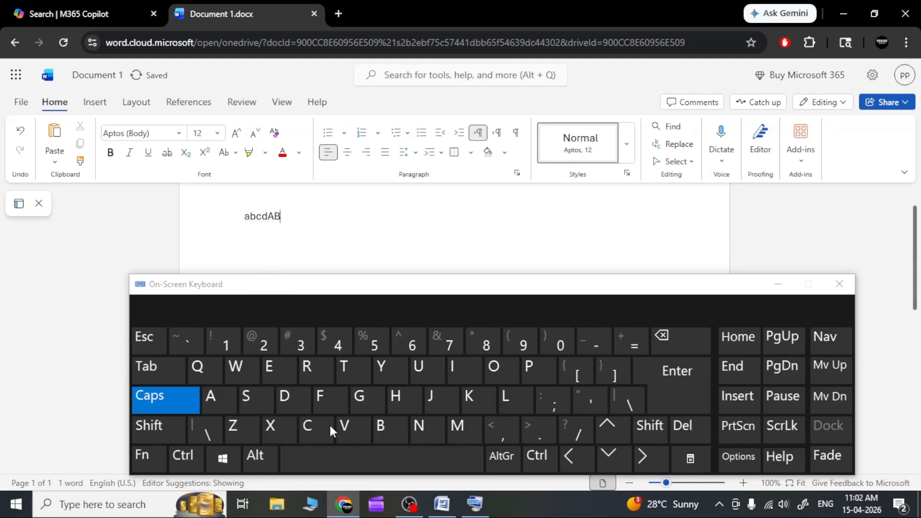
pyautogui.click(316, 431)
pyautogui.click(293, 399)
# Step: Turn Caps Lock off and append lowercase "abcd" to the same line without a space
pyautogui.click(169, 403)
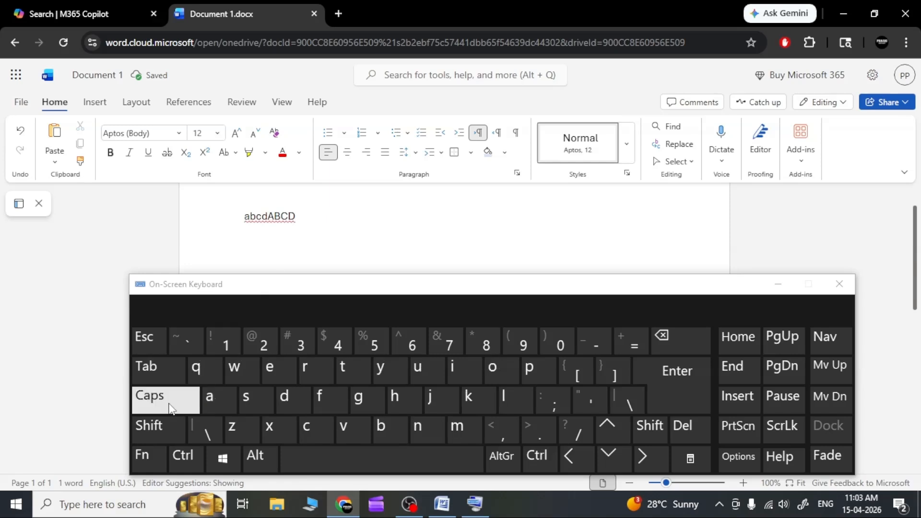
pyautogui.click(217, 405)
pyautogui.click(391, 429)
pyautogui.click(318, 431)
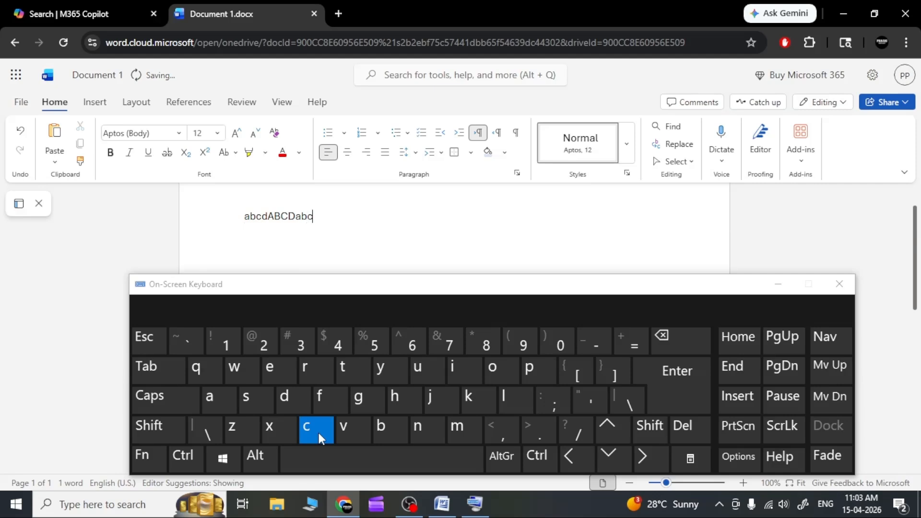
pyautogui.click(288, 406)
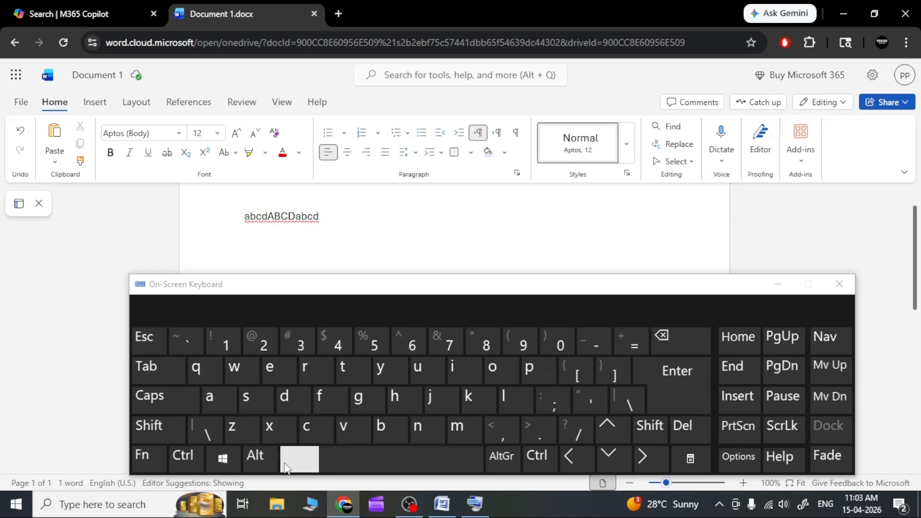
# Step: Add a space after the letter string and enter "ab cd" as two space-separated pairs
pyautogui.click(404, 465)
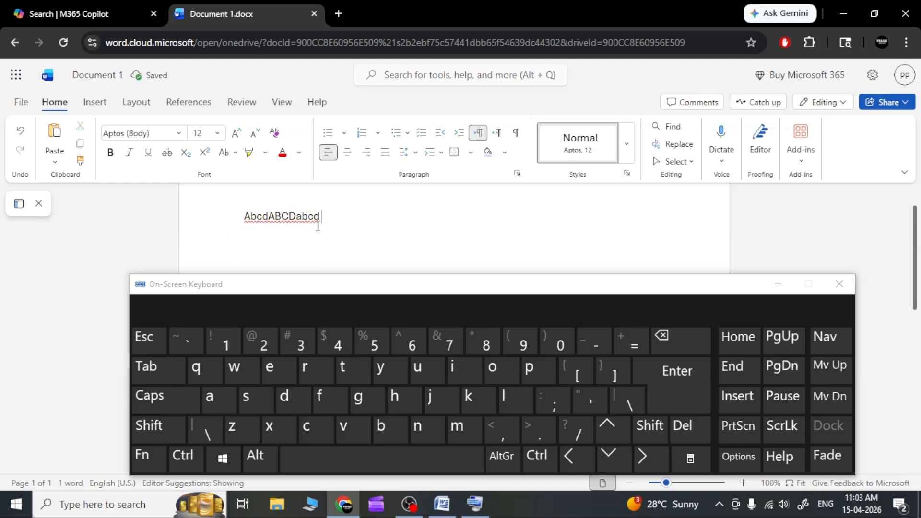
pyautogui.click(221, 408)
pyautogui.click(382, 431)
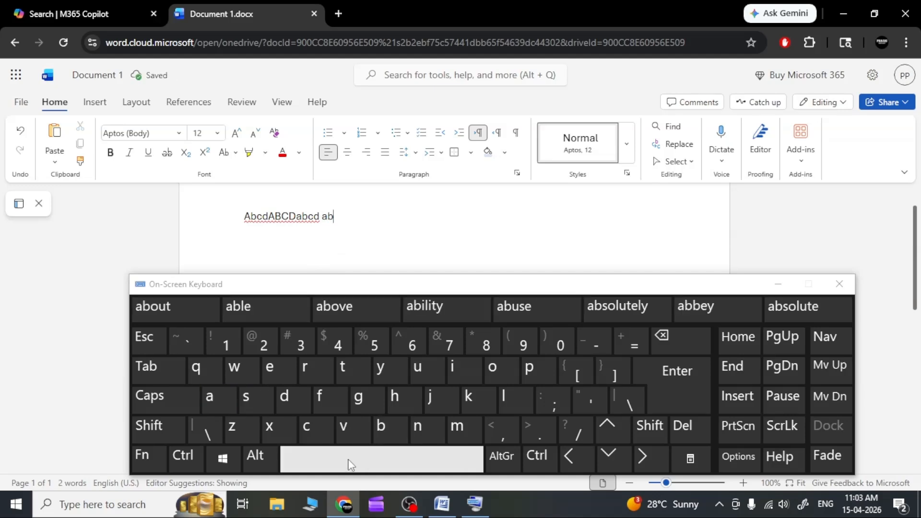
pyautogui.click(369, 465)
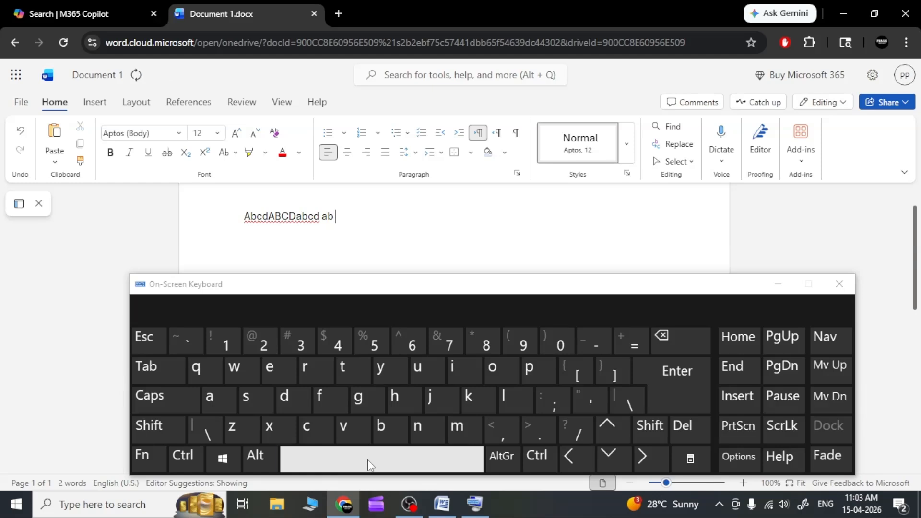
pyautogui.click(306, 428)
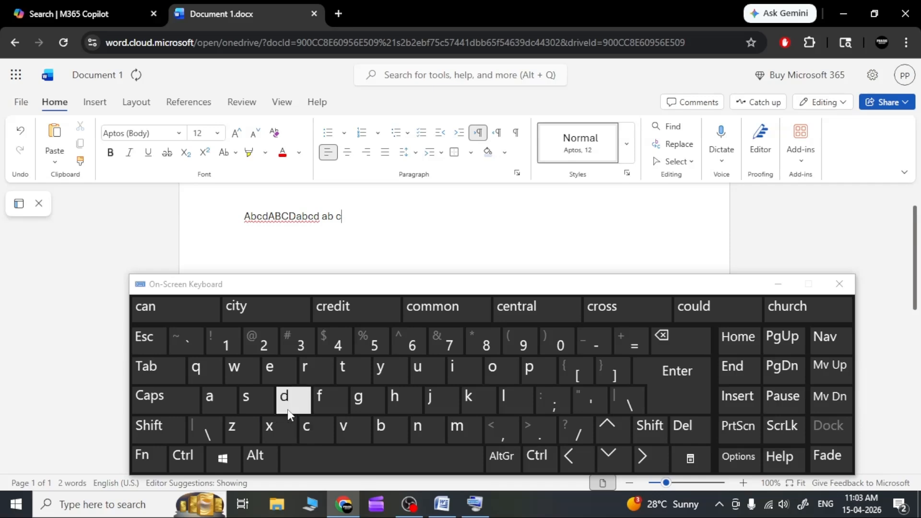
pyautogui.click(287, 410)
# Step: Continue the line with the letter pairs "ef" and "gh", each preceded by a space
pyautogui.click(346, 469)
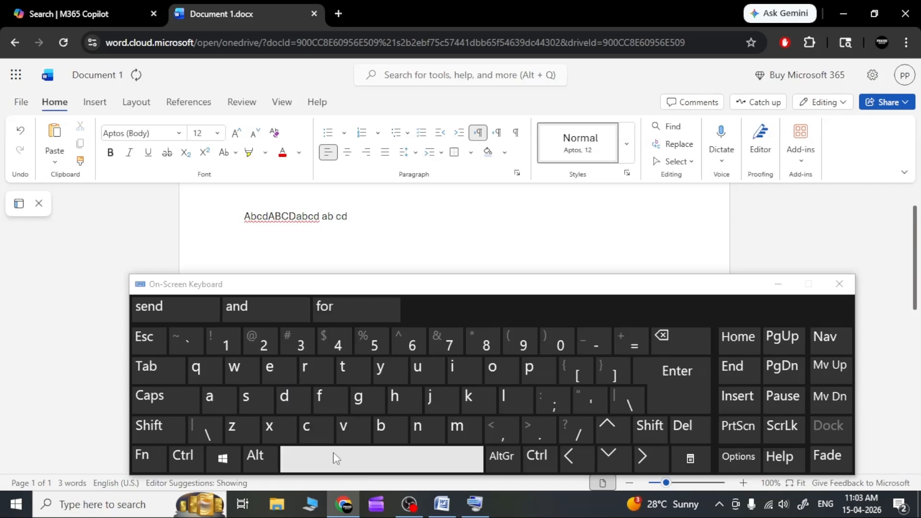
pyautogui.click(280, 364)
pyautogui.click(330, 401)
pyautogui.click(353, 456)
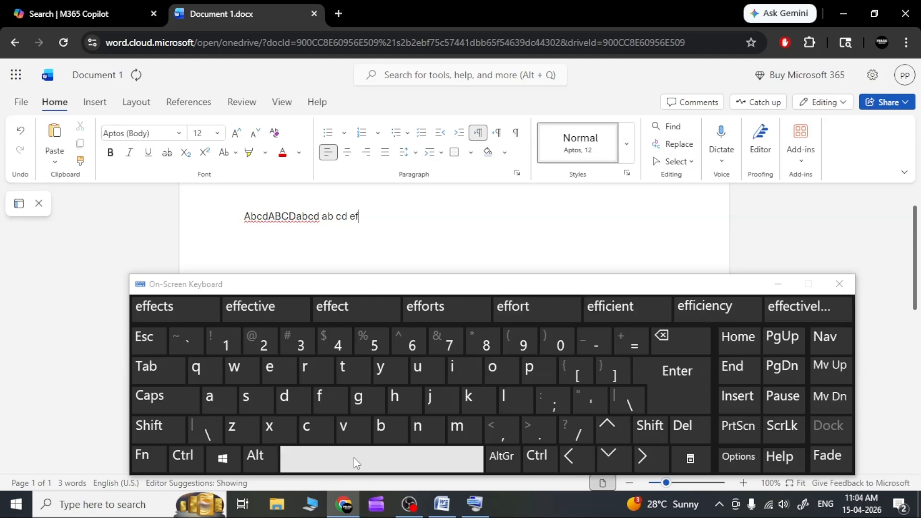
pyautogui.click(355, 463)
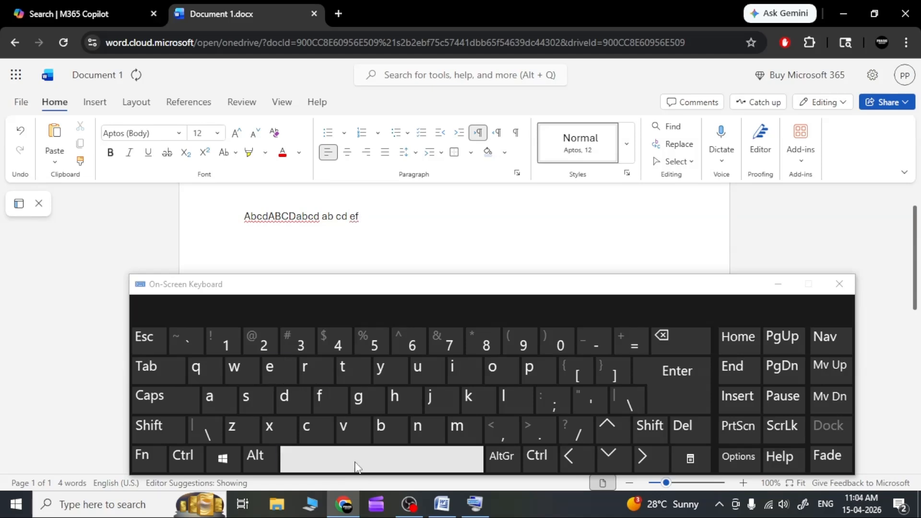
pyautogui.click(358, 398)
pyautogui.click(399, 398)
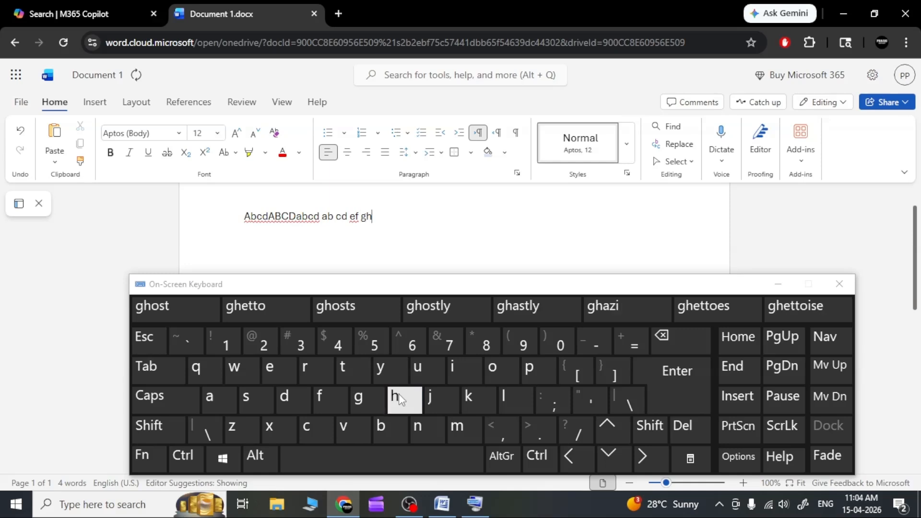
# Step: Insert several spaces after "gh", enter "i", and add another wide gap of spaces behind it
pyautogui.click(386, 456)
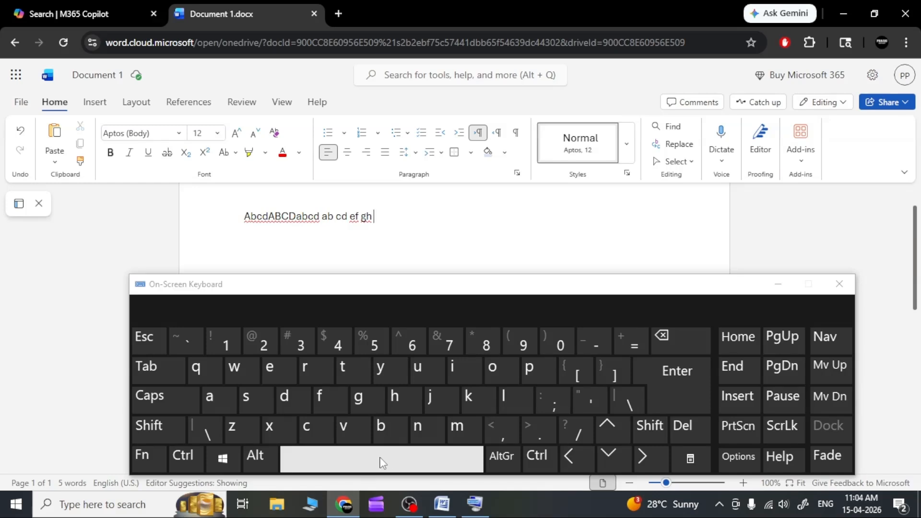
pyautogui.click(380, 458)
pyautogui.click(380, 458)
pyautogui.click(381, 461)
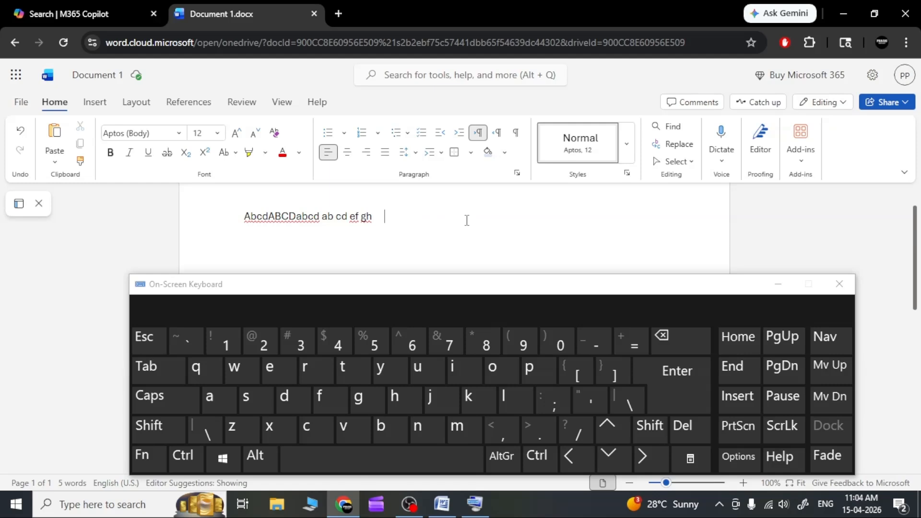
pyautogui.click(461, 371)
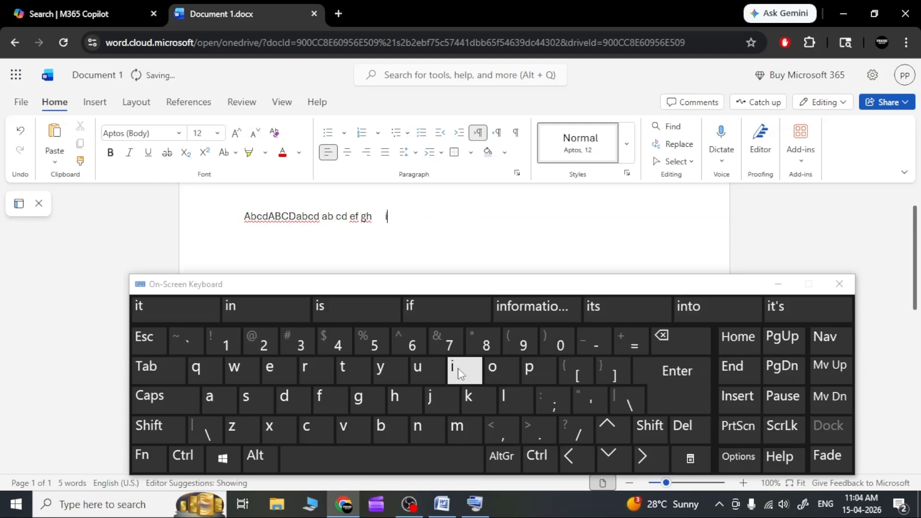
pyautogui.click(375, 463)
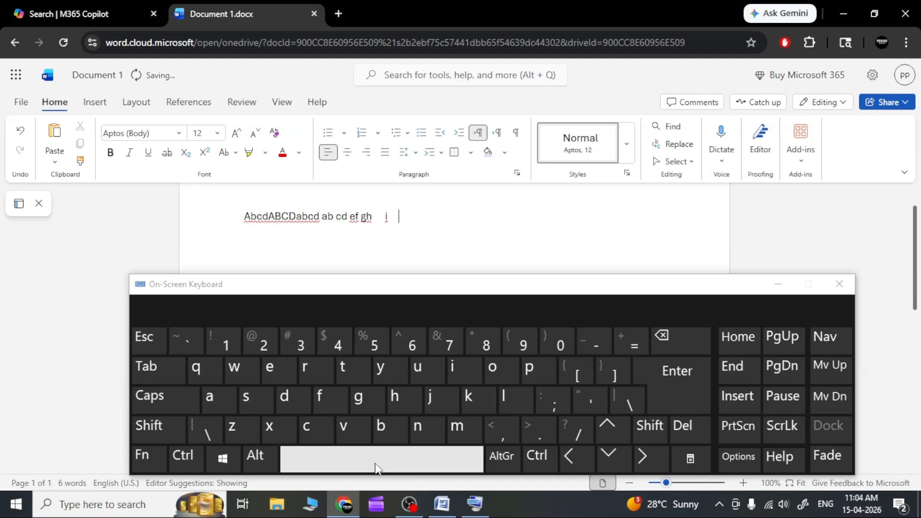
# Step: Enter "jklmn" without spaces after the wide gap
pyautogui.click(443, 406)
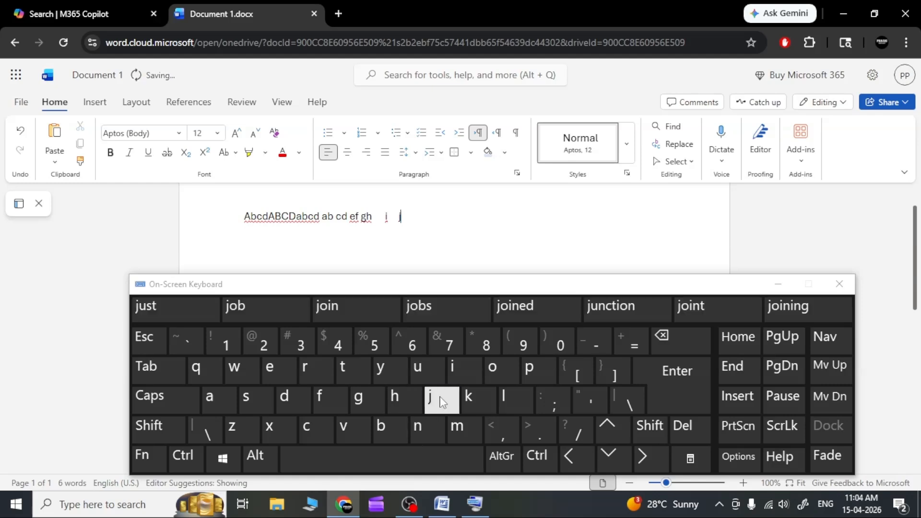
pyautogui.click(472, 406)
pyautogui.click(506, 398)
pyautogui.click(458, 426)
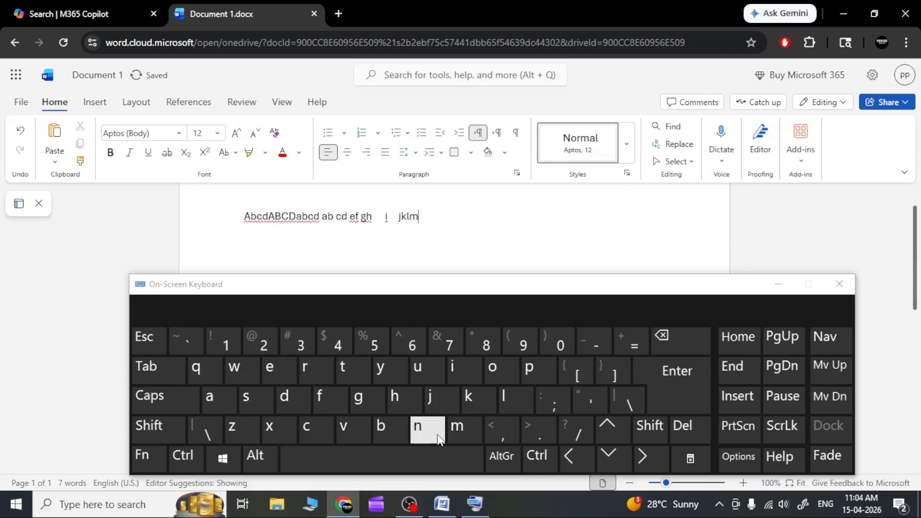
pyautogui.click(422, 437)
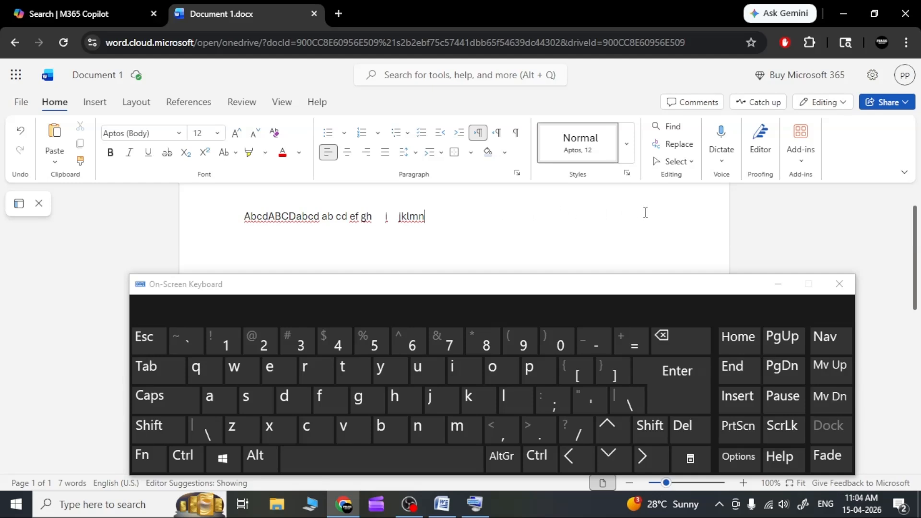
# Step: Extend "jklmn" with a continuous run of repeated "ab" until the text wraps onto the second line
pyautogui.write('aba')
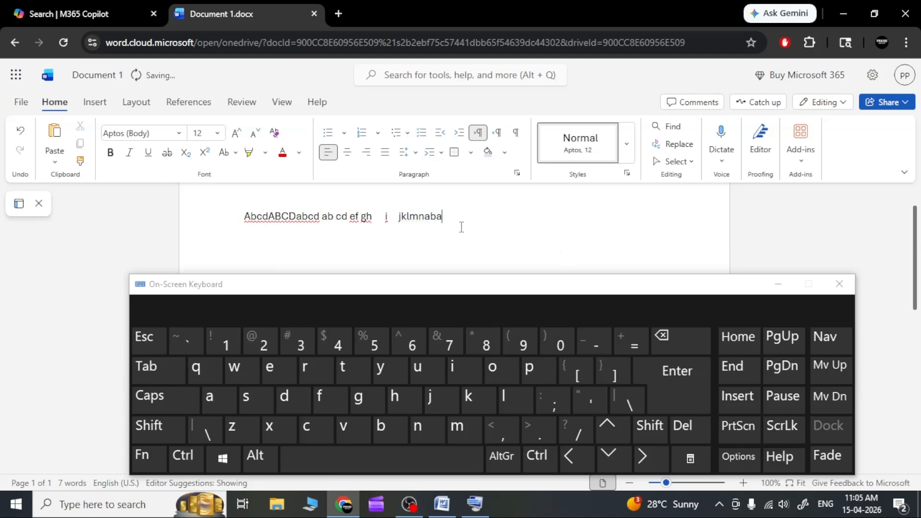
pyautogui.write('bababababababababababababababa')
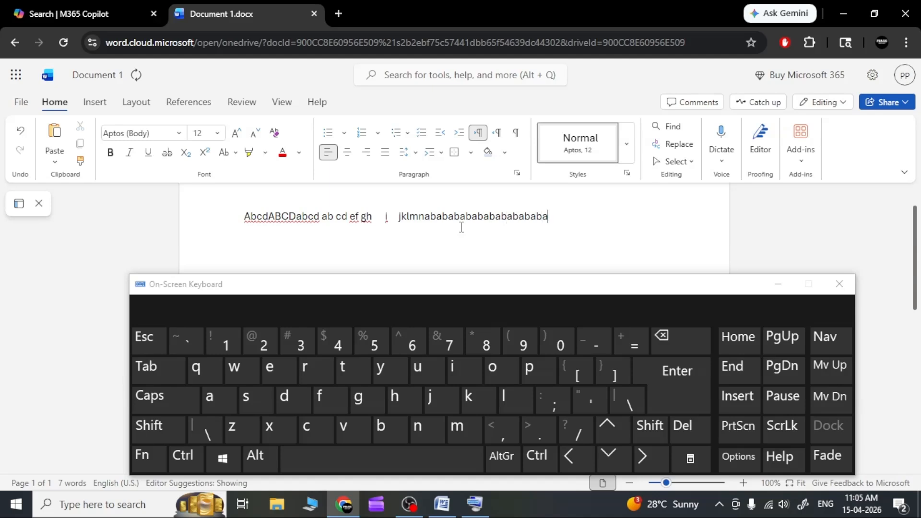
pyautogui.write('babababa')
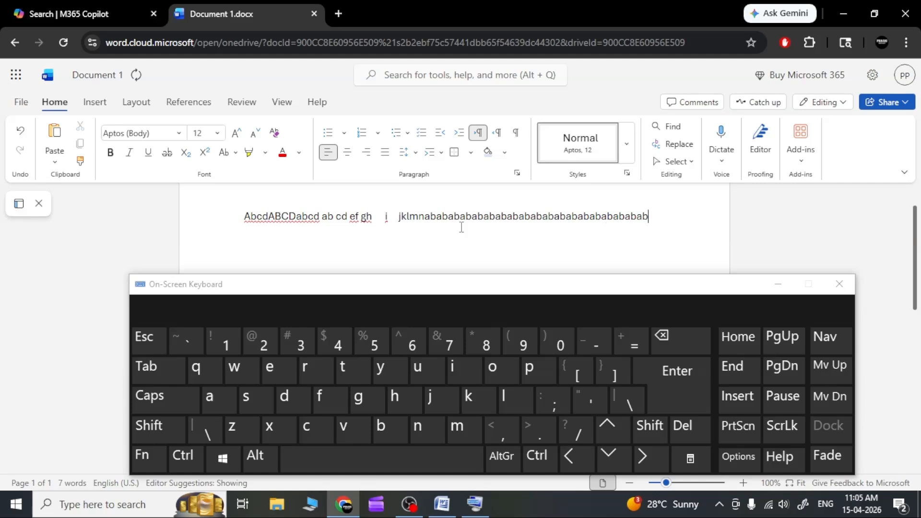
pyautogui.write('b')
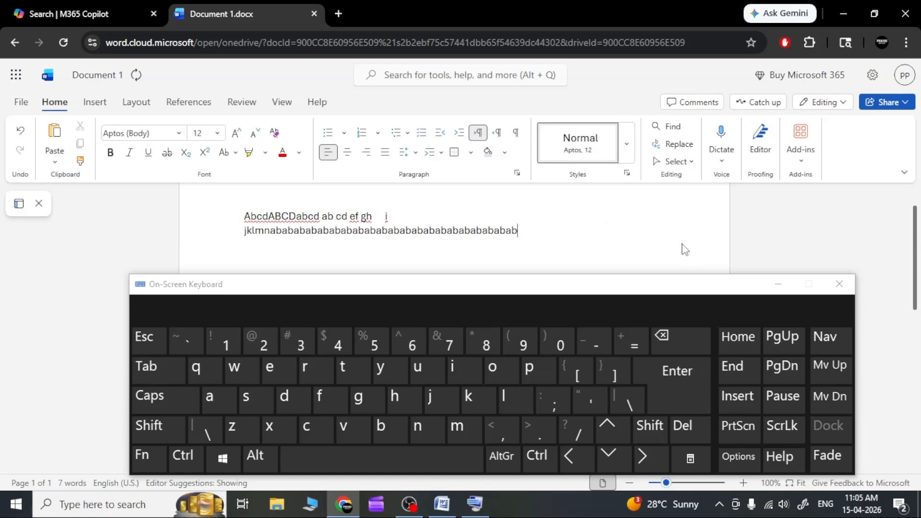
pyautogui.write('abababababababababababababababababa')
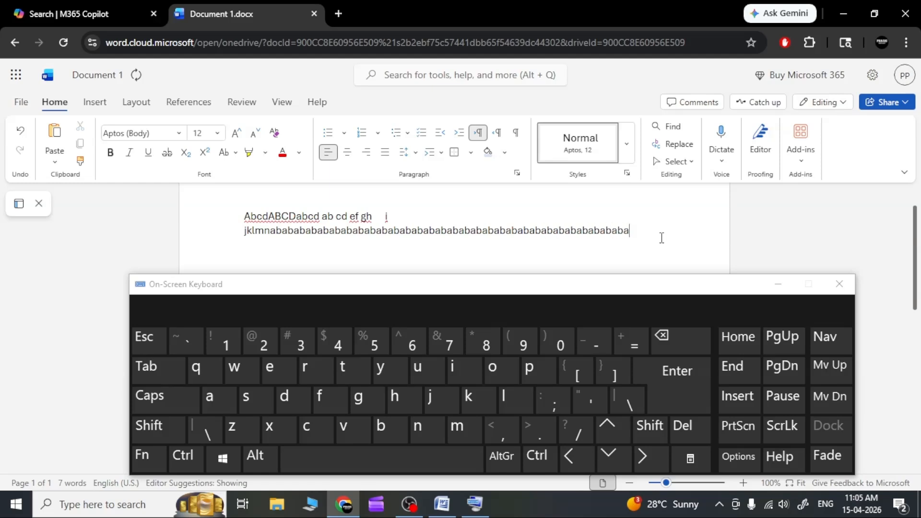
pyautogui.write('bababababababab')
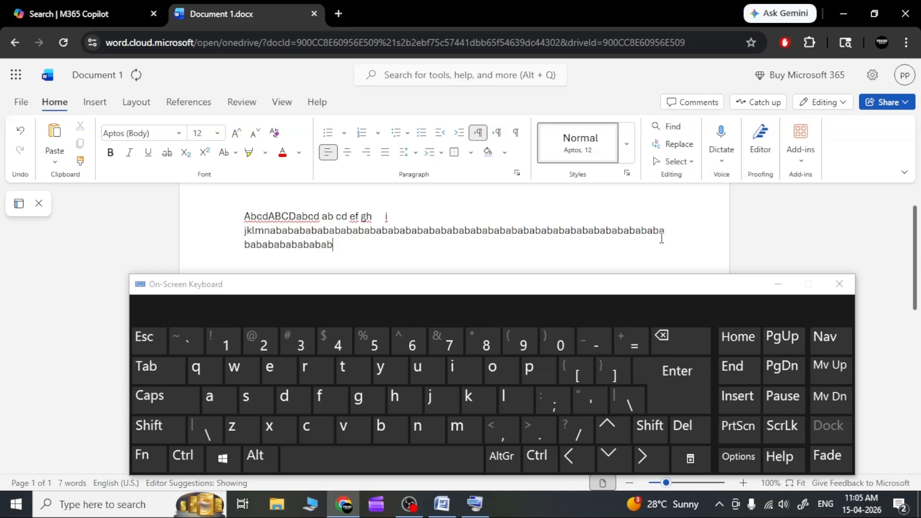
pyautogui.write('abababababa')
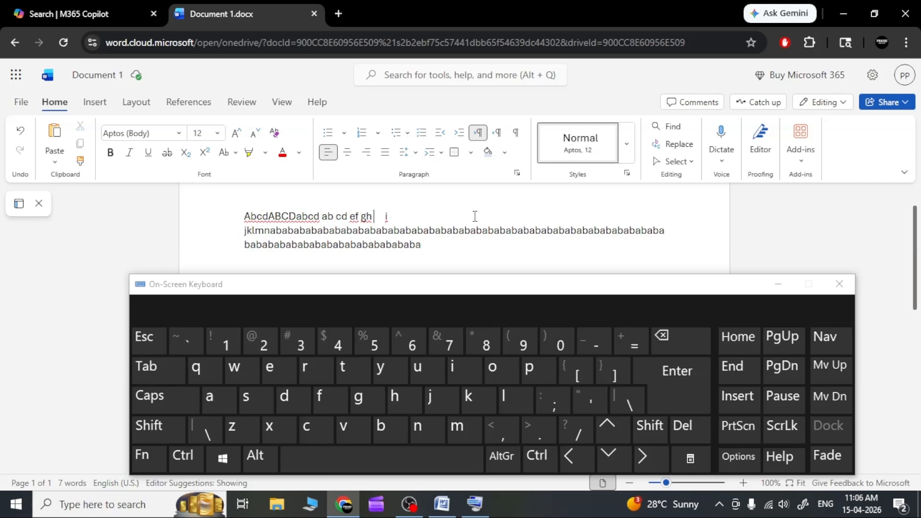
# Step: Delete the letter pairs "gh" and "ef" from the first line, one character at a time
pyautogui.click(684, 346)
pyautogui.click(684, 346)
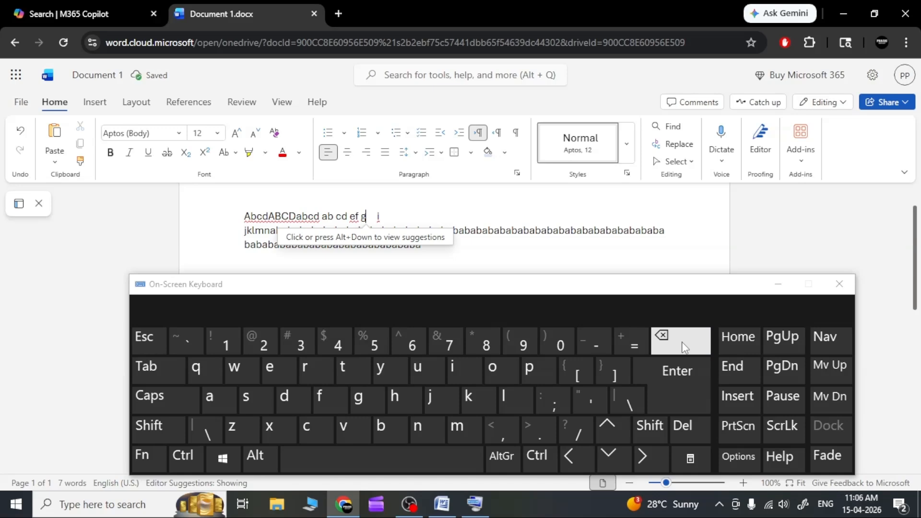
pyautogui.click(684, 347)
pyautogui.click(684, 347)
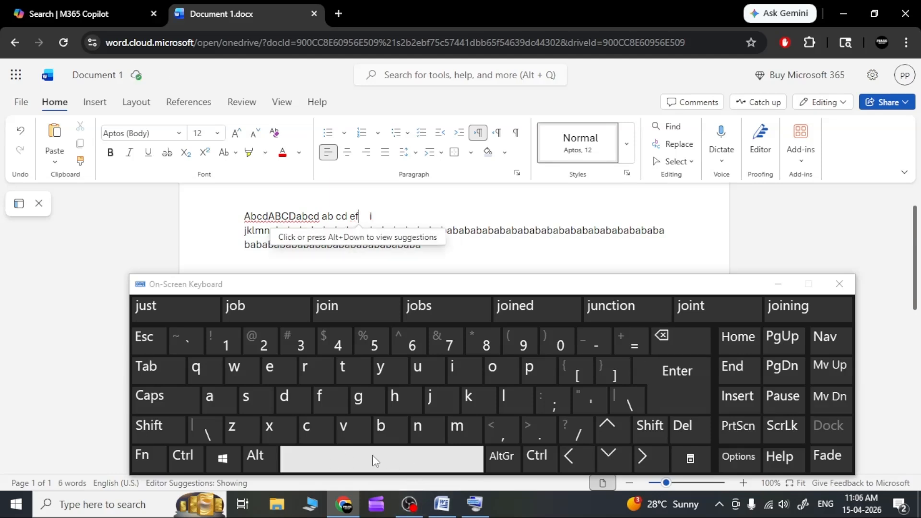
pyautogui.click(688, 349)
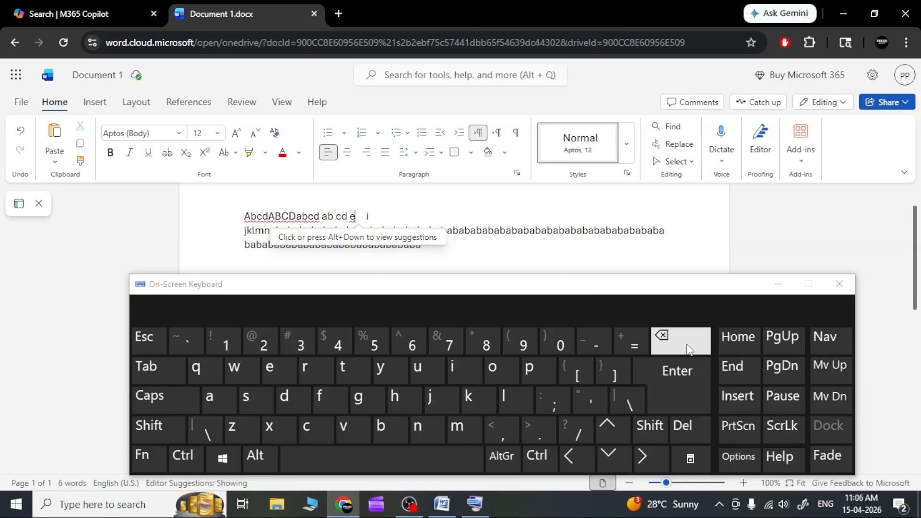
pyautogui.click(688, 346)
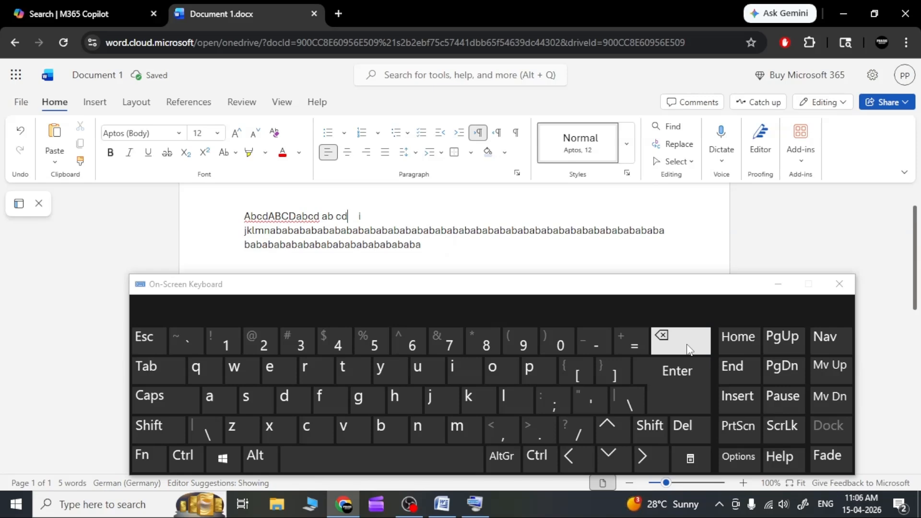
# Step: Delete backwards from "cd" along the first line, keeping only "Abc" ahead of the gap before "i"
pyautogui.click(688, 346)
pyautogui.click(686, 345)
pyautogui.click(686, 345)
pyautogui.click(687, 345)
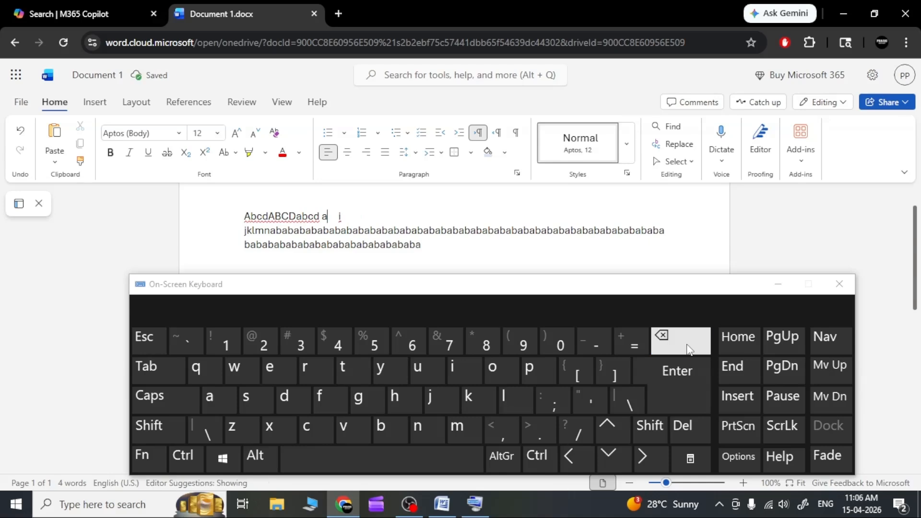
pyautogui.click(686, 344)
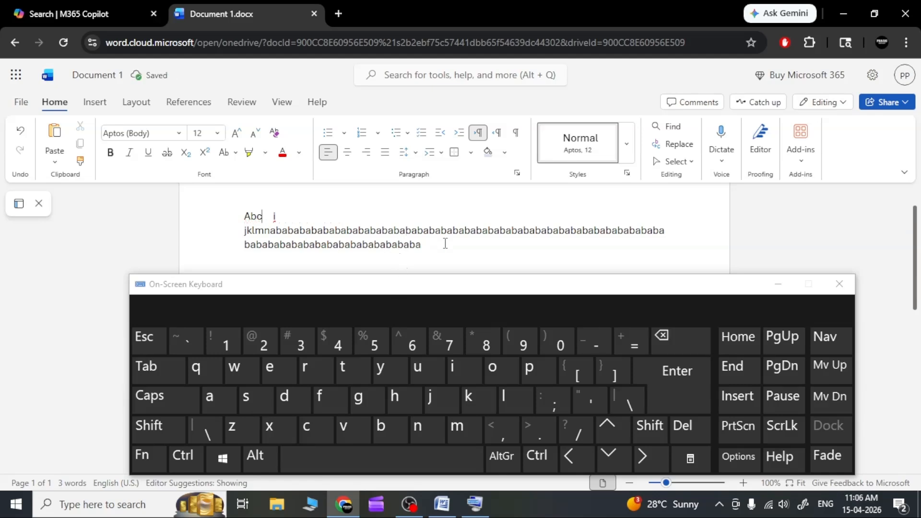
# Step: Delete all the text after "Abc", working backwards from the end of the long "ab" run
pyautogui.click(446, 245)
pyautogui.click(683, 343)
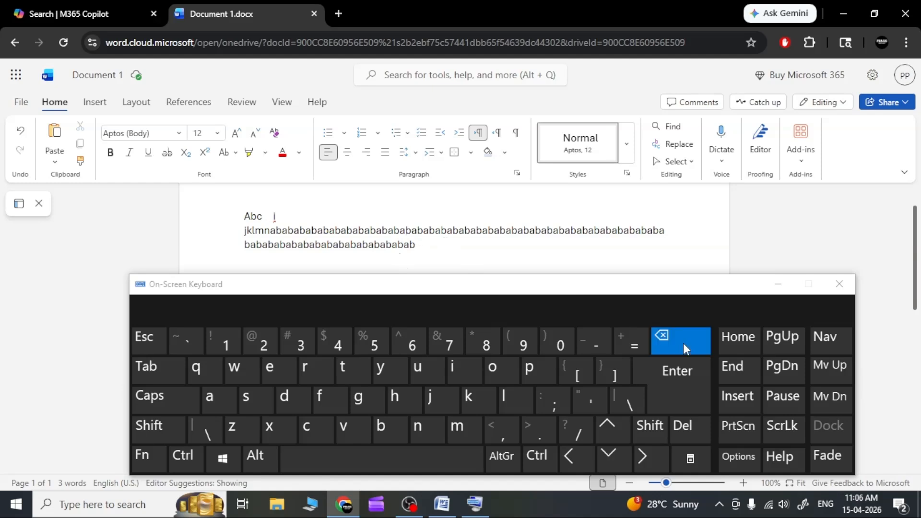
pyautogui.moveTo(683, 344); pyautogui.dragTo(683, 343)
pyautogui.click(683, 343)
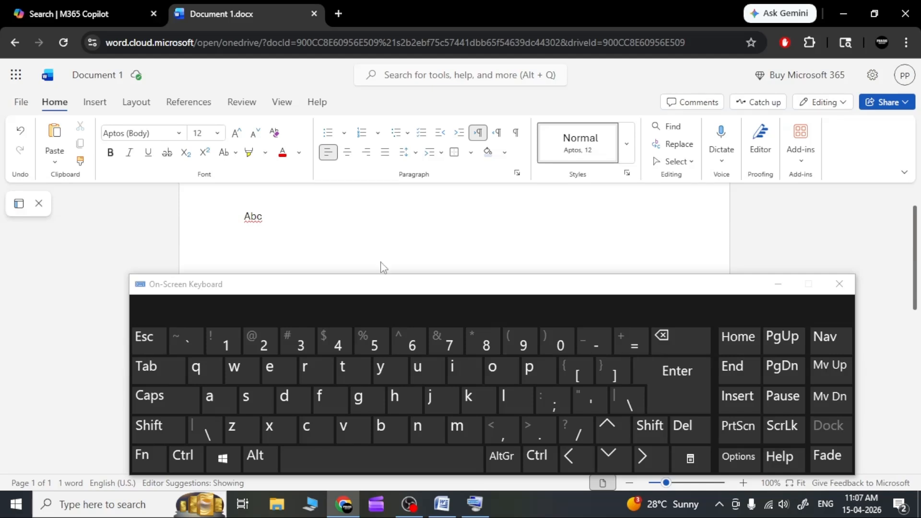
# Step: Start a new line below "Abc" and enter "def"
pyautogui.click(686, 390)
pyautogui.press('shift')
pyautogui.write('def')
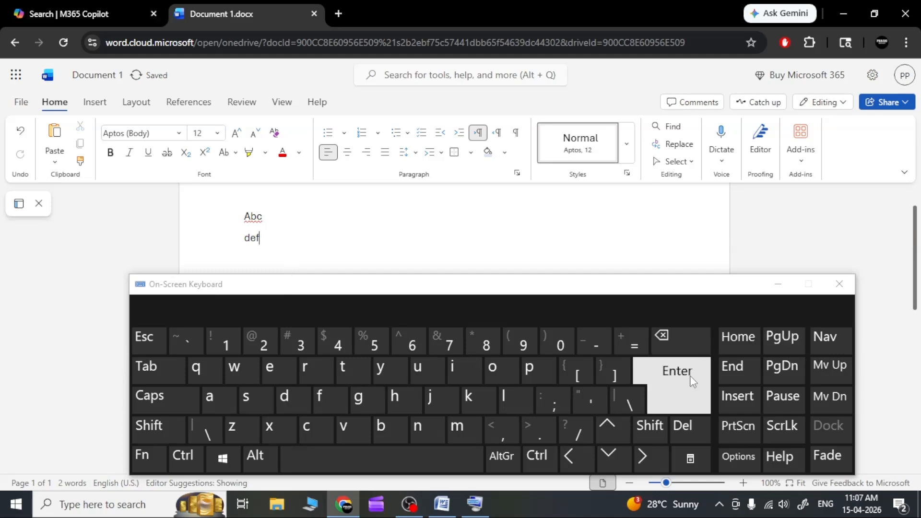
# Step: Add a third line with "ghi" and move the on-screen keyboard lower to expose more of the page
pyautogui.click(692, 387)
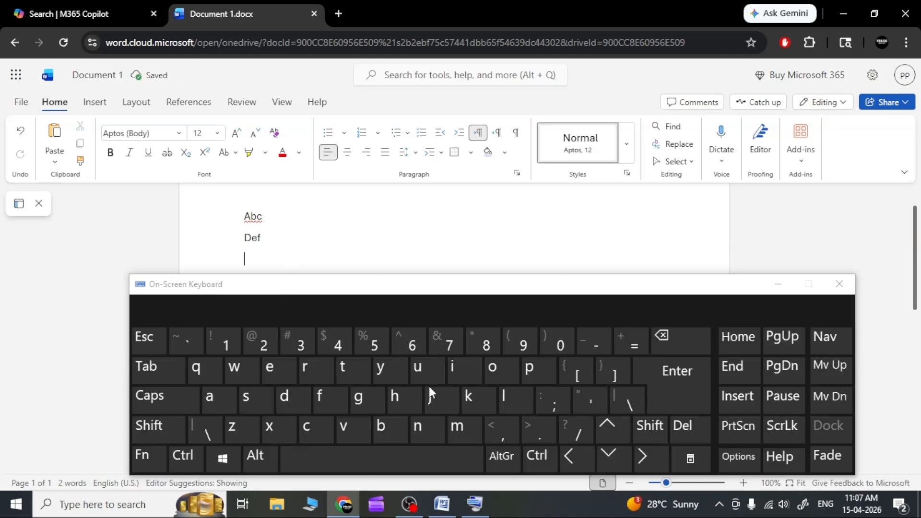
pyautogui.click(358, 405)
pyautogui.click(393, 403)
pyautogui.click(464, 374)
pyautogui.moveTo(389, 274); pyautogui.dragTo(385, 338)
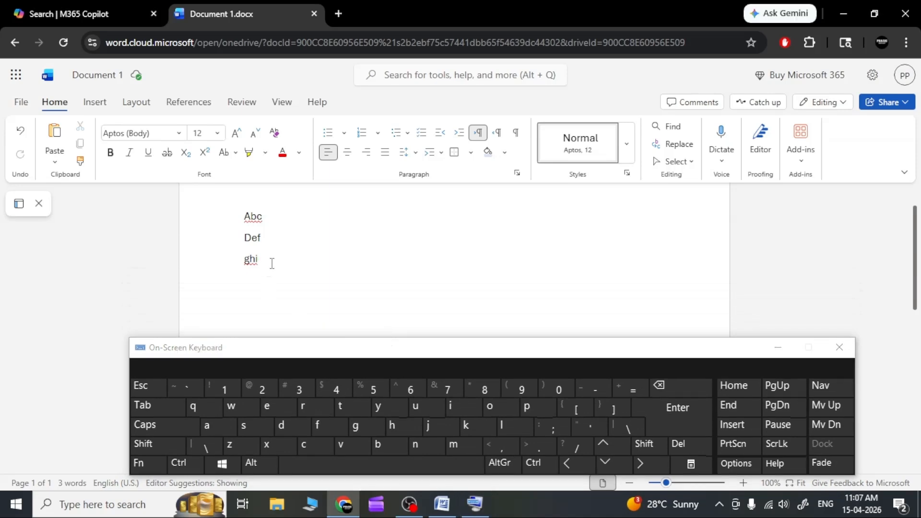
# Step: Add a fourth line with "jkl" below "Ghi" and end it with a line break
pyautogui.click(677, 411)
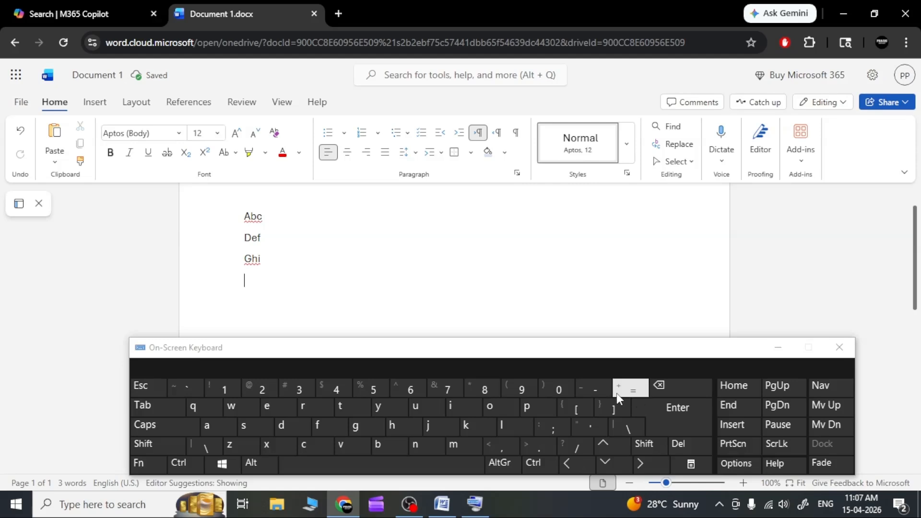
pyautogui.click(451, 427)
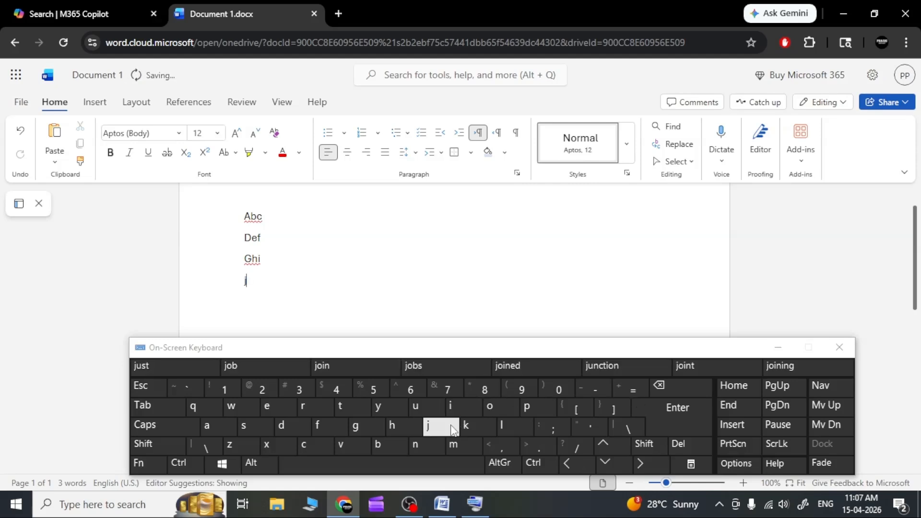
pyautogui.click(477, 428)
pyautogui.click(515, 427)
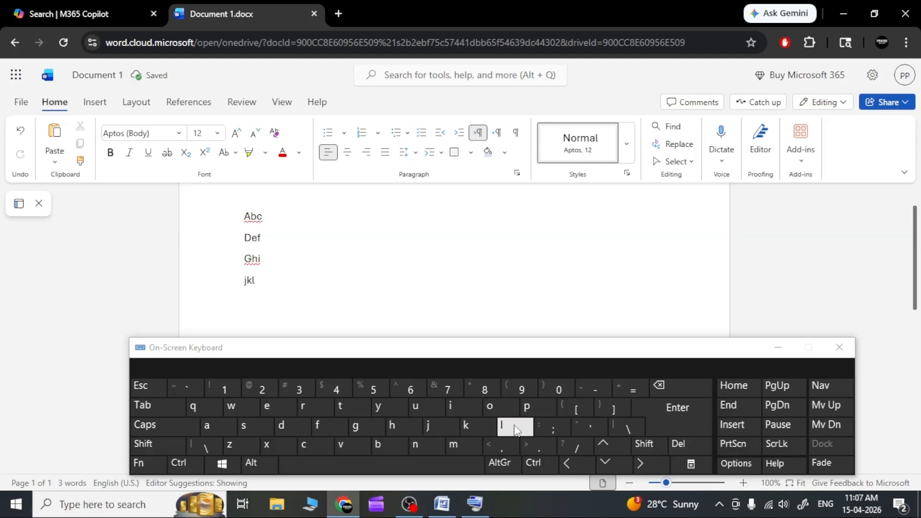
pyautogui.click(681, 428)
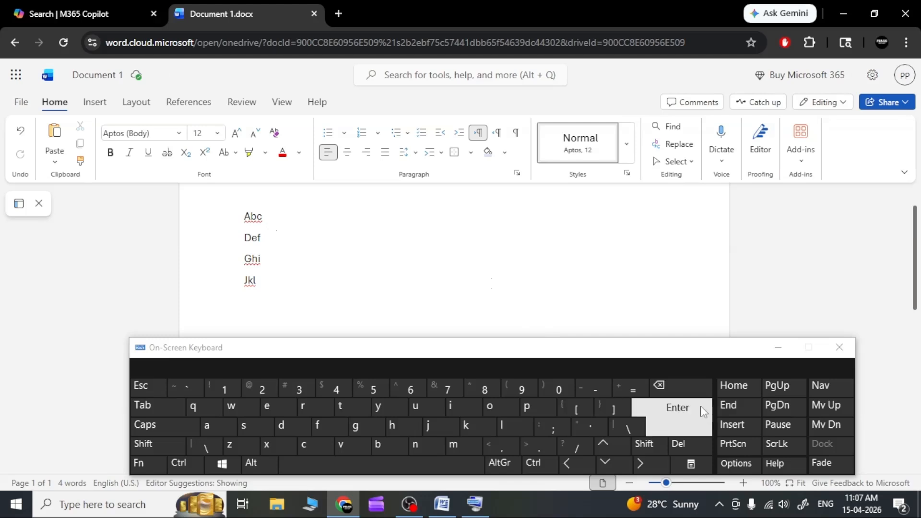
pyautogui.rightClick(277, 215)
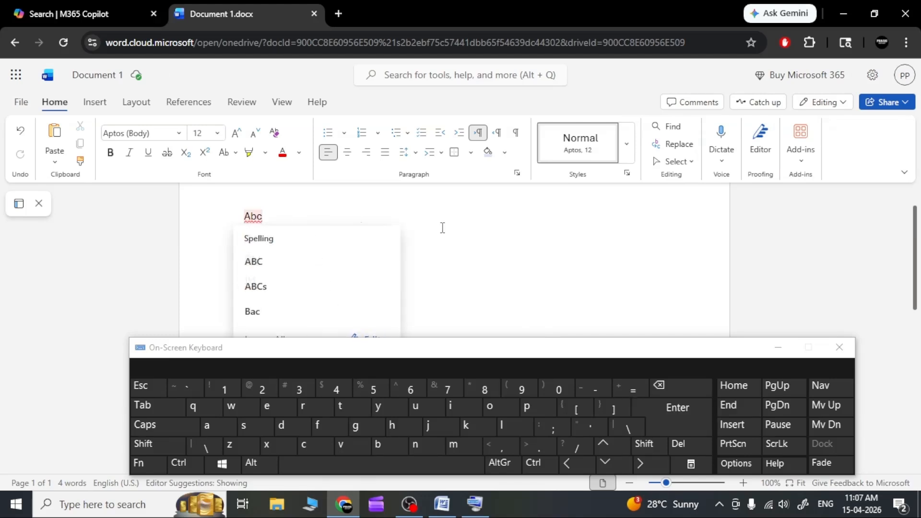
pyautogui.click(473, 267)
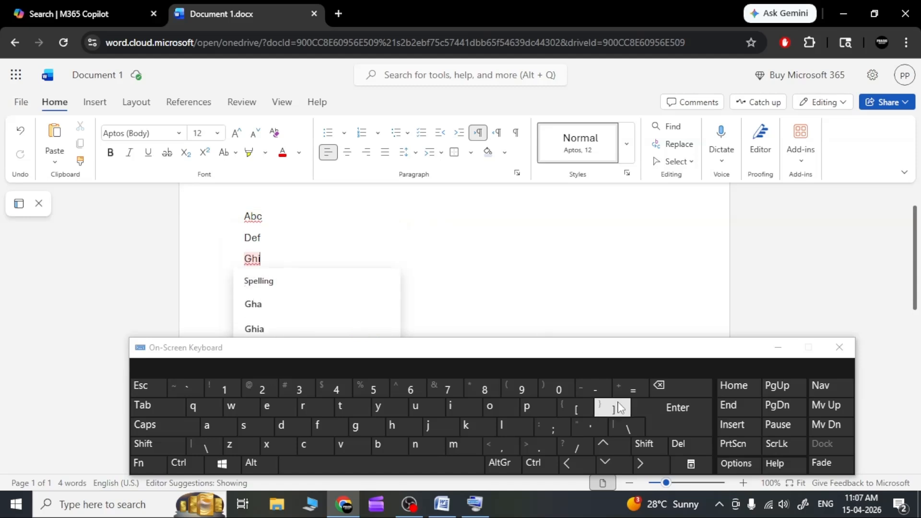
pyautogui.click(269, 216)
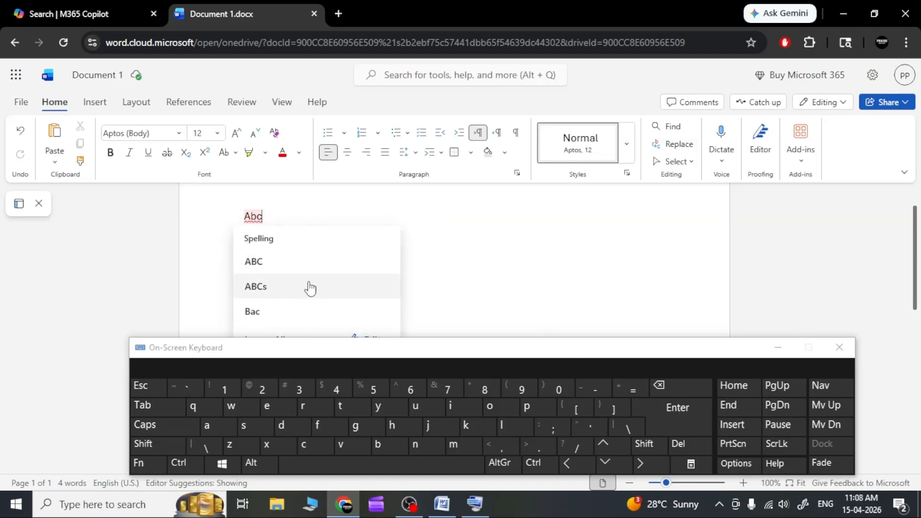
pyautogui.moveTo(318, 286); pyautogui.dragTo(229, 232)
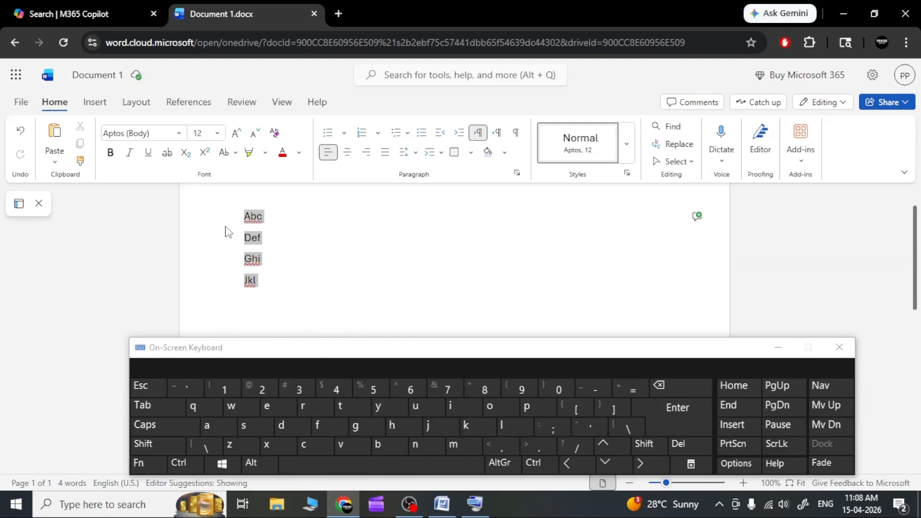
pyautogui.click(295, 271)
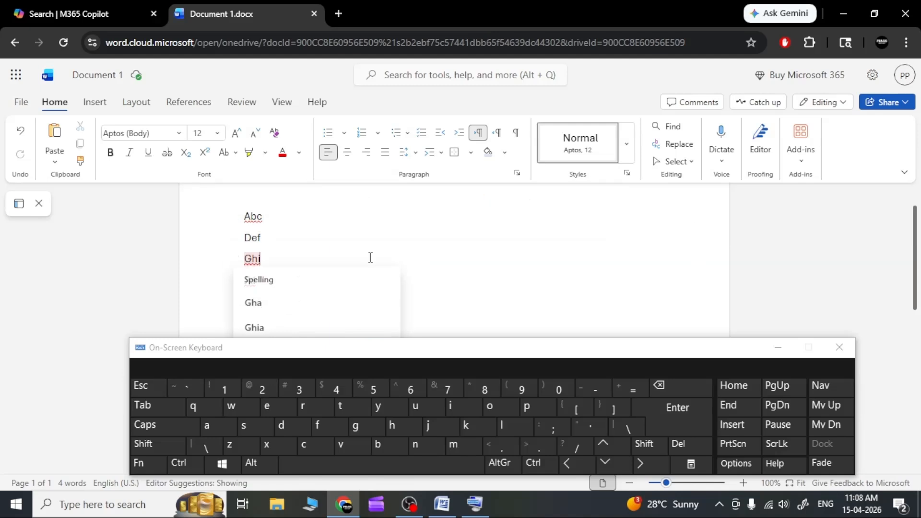
pyautogui.click(350, 247)
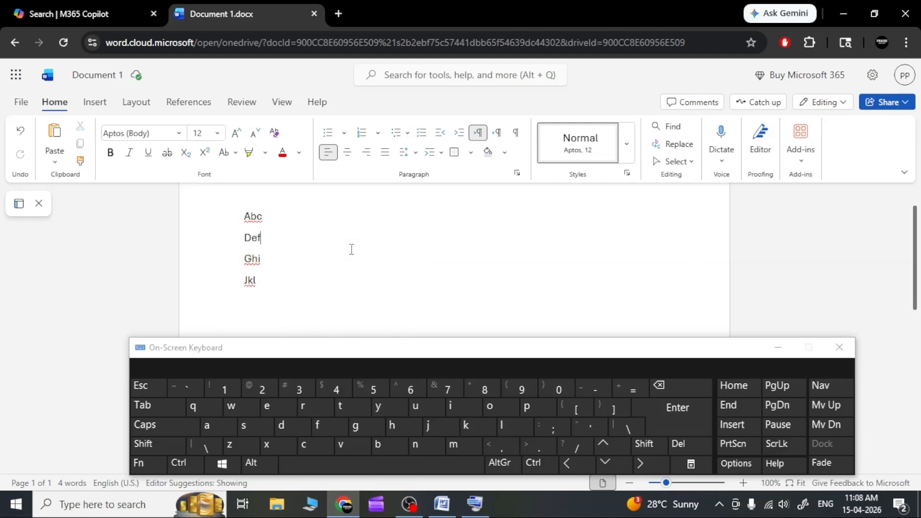
# Step: Delete all four lines backwards from the end of "Jkl" to empty the page
pyautogui.click(264, 282)
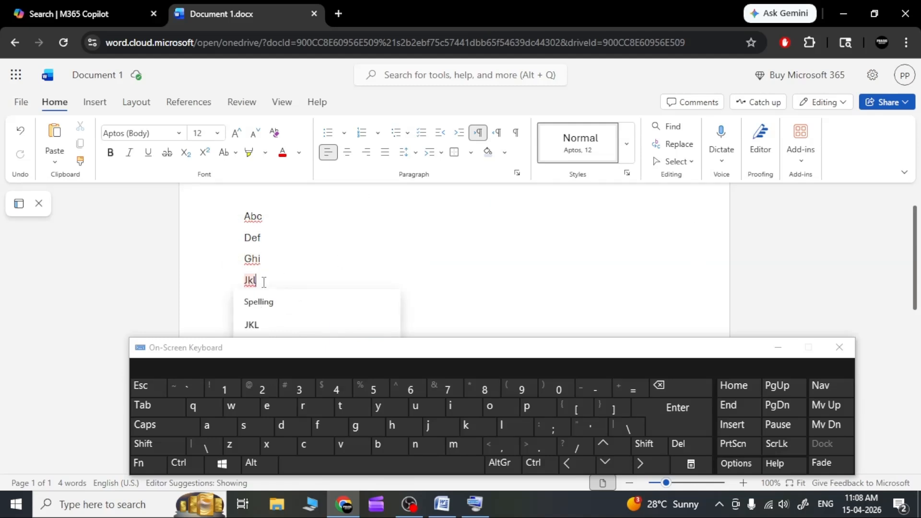
pyautogui.click(669, 391)
pyautogui.click(670, 391)
pyautogui.click(669, 391)
pyautogui.click(669, 391)
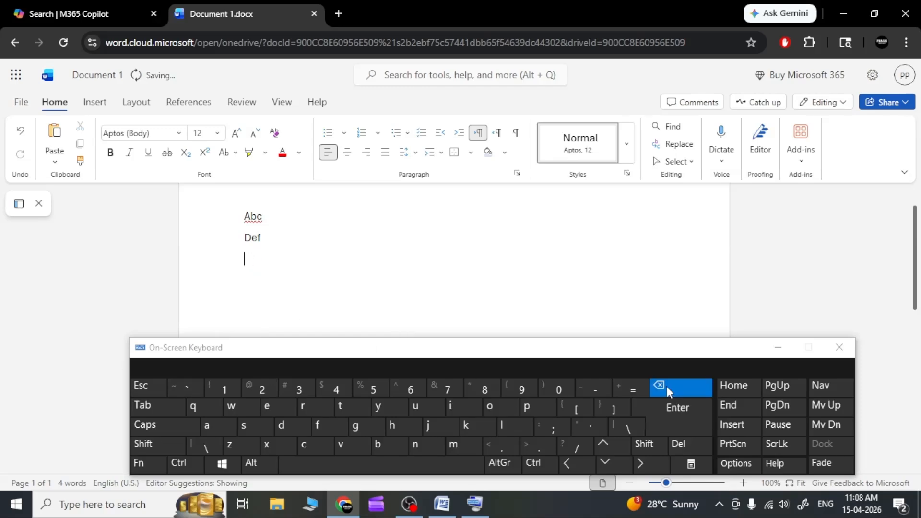
pyautogui.click(666, 389)
pyautogui.click(666, 388)
pyautogui.click(667, 389)
pyautogui.click(667, 388)
pyautogui.click(667, 388)
pyautogui.click(667, 389)
pyautogui.click(667, 389)
pyautogui.click(667, 388)
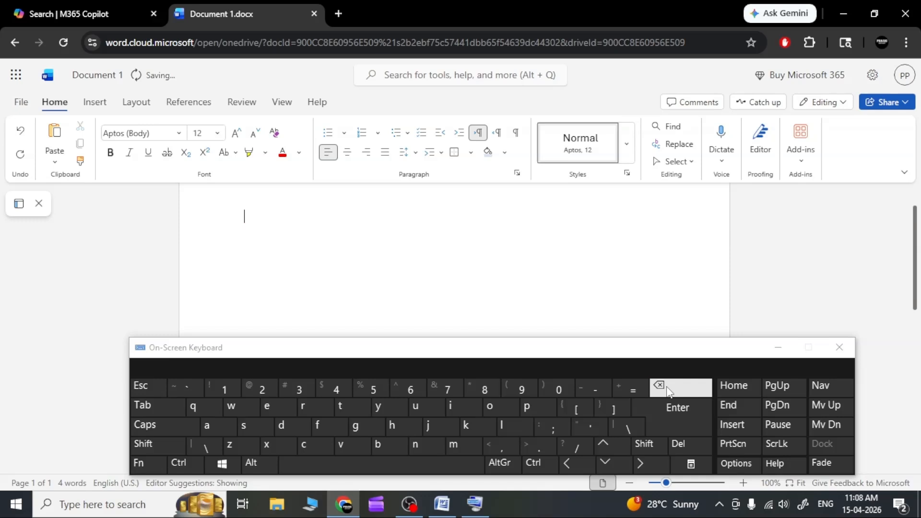
pyautogui.click(669, 391)
pyautogui.click(669, 391)
# Step: Enter the word "apple" on the first line of the empty page
pyautogui.click(206, 426)
pyautogui.doubleClick(527, 408)
pyautogui.click(502, 426)
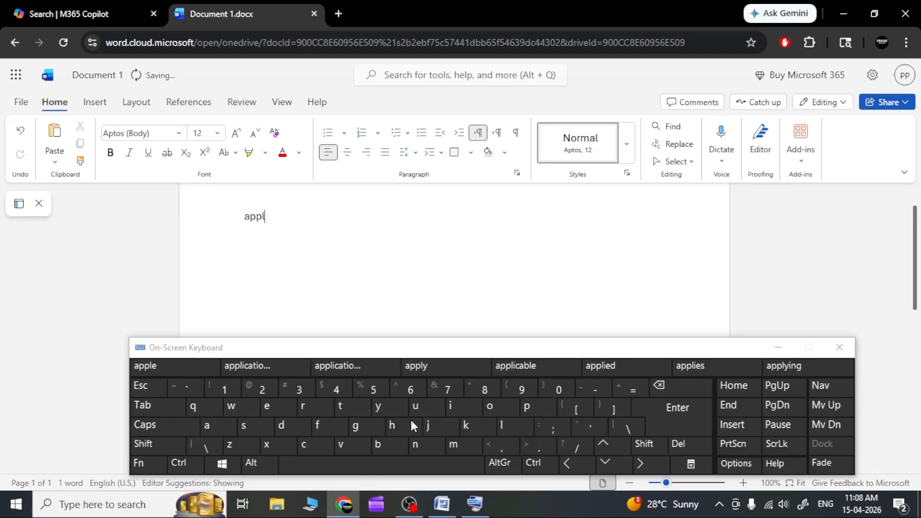
pyautogui.click(286, 409)
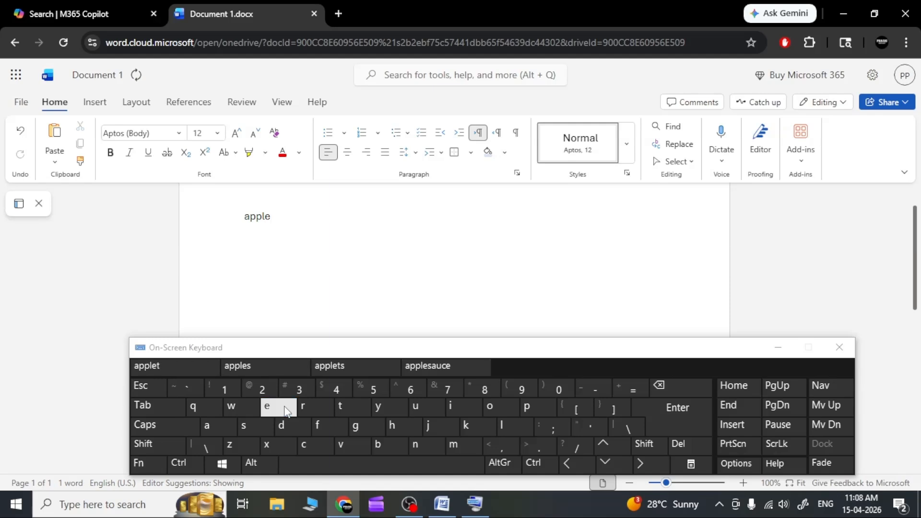
# Step: Start a second line below "Apple" and enter the word "ball" in lowercase
pyautogui.click(678, 414)
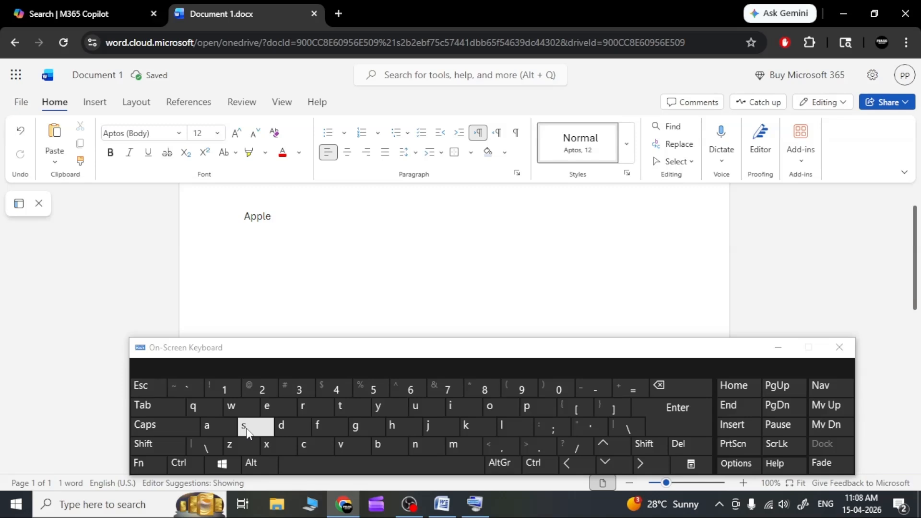
pyautogui.click(378, 445)
pyautogui.click(197, 428)
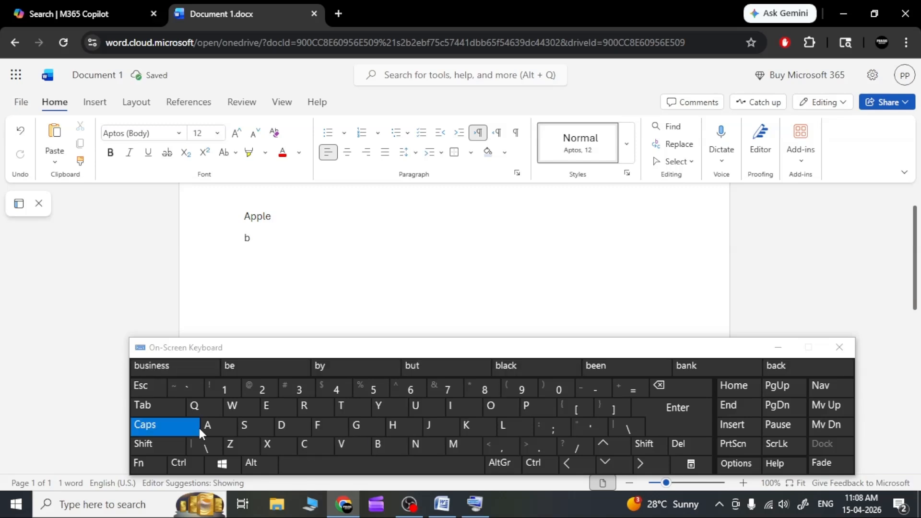
pyautogui.click(198, 427)
pyautogui.click(207, 426)
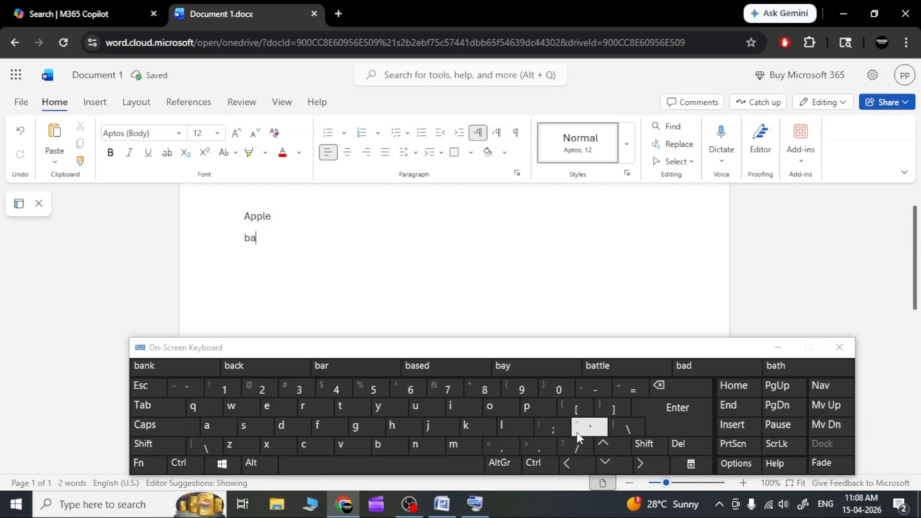
pyautogui.doubleClick(506, 427)
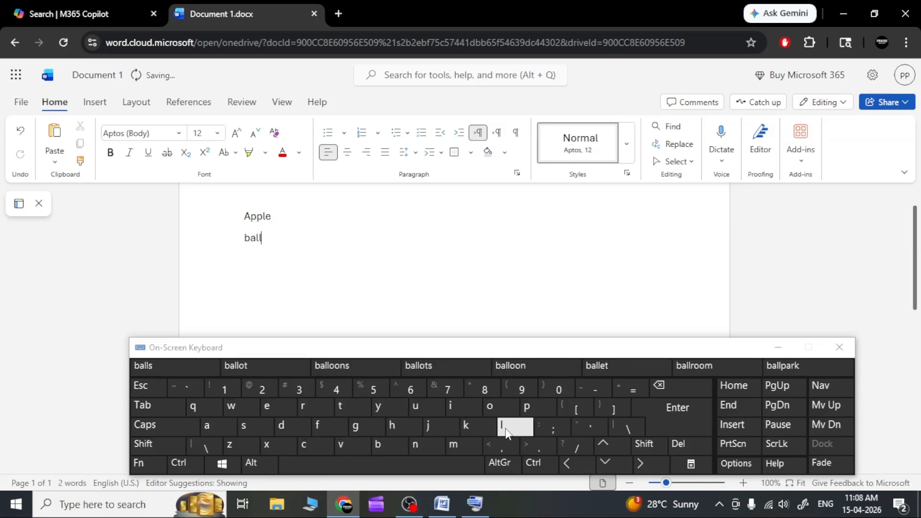
# Step: Enter the word "cat" on a new third line below "Ball", adding and removing a line break after it
pyautogui.click(670, 422)
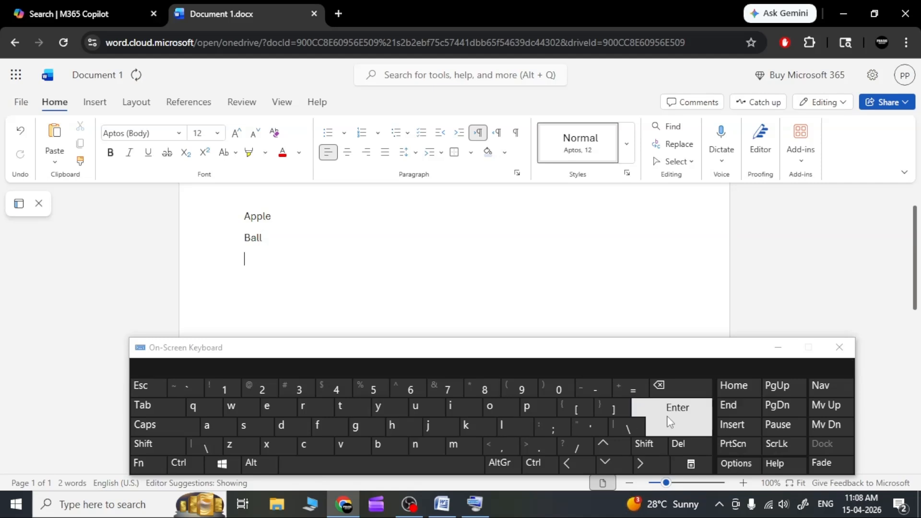
pyautogui.click(312, 445)
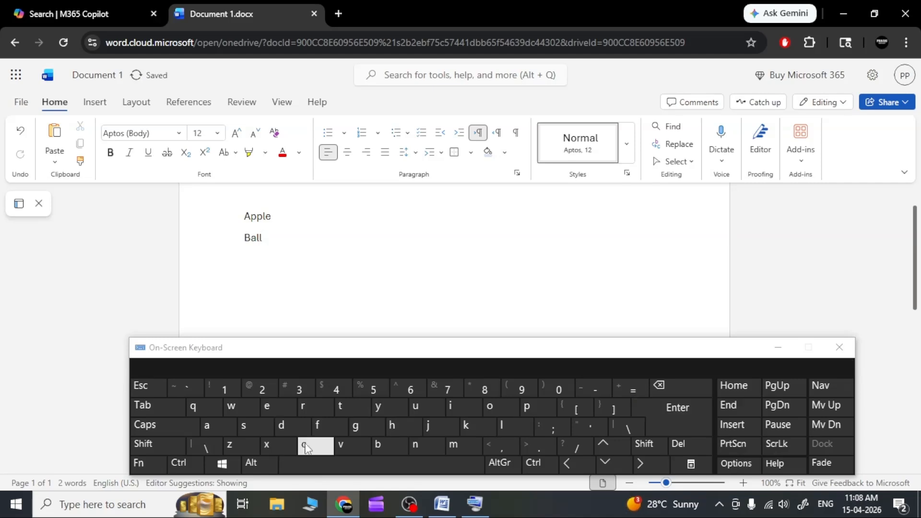
pyautogui.click(217, 431)
pyautogui.click(339, 409)
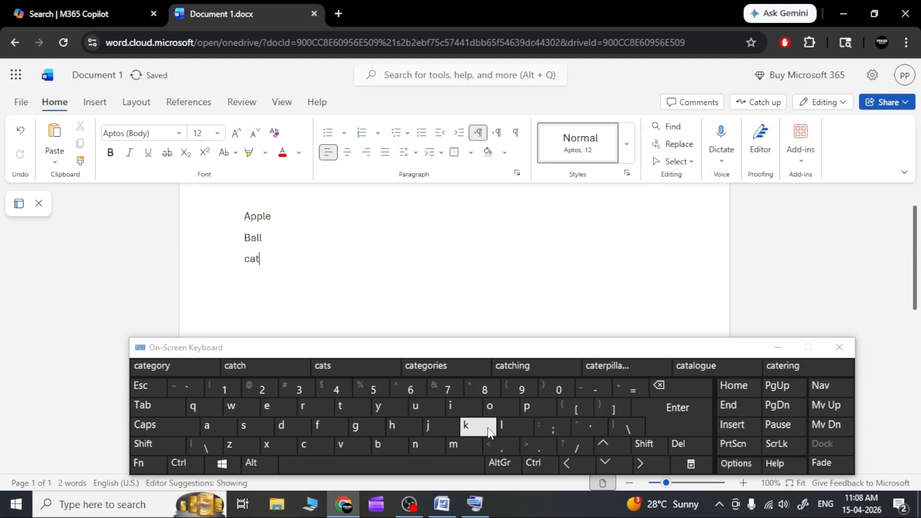
pyautogui.click(686, 418)
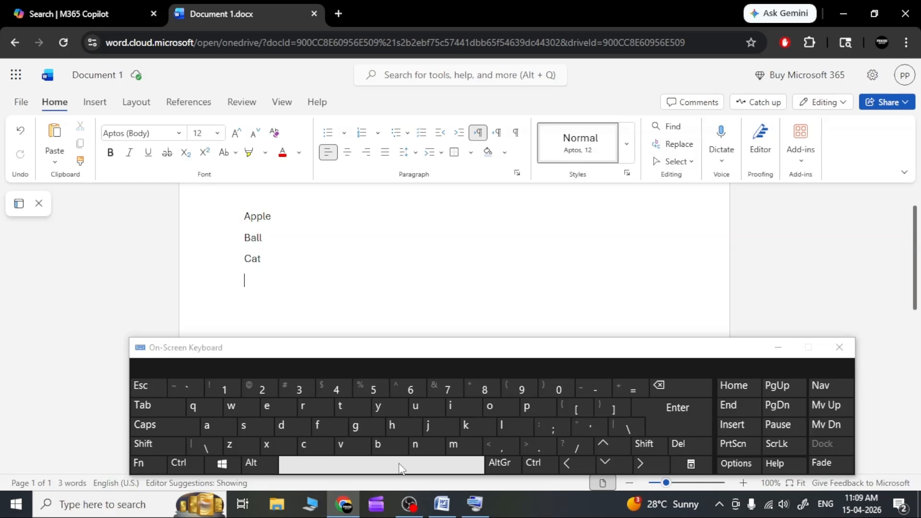
pyautogui.click(665, 392)
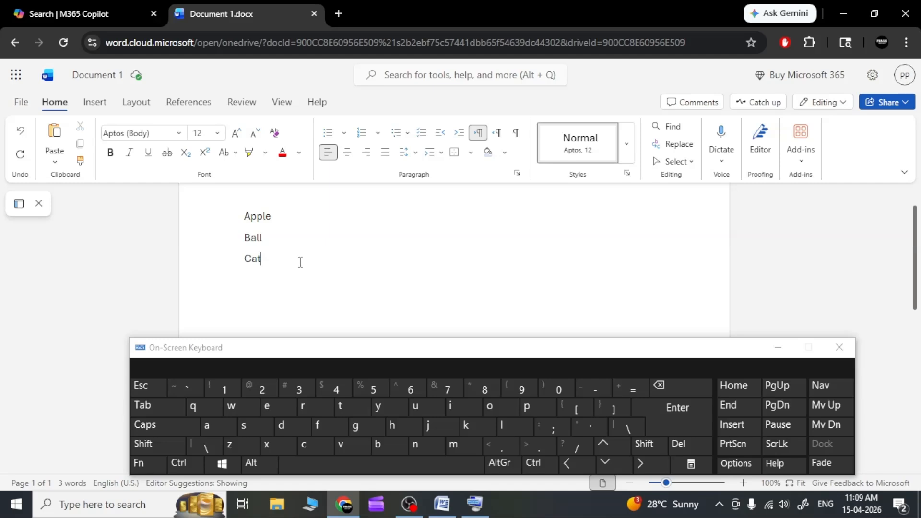
# Step: Select the word "Apple" on the first line and set its font size to 18
pyautogui.click(266, 238)
pyautogui.moveTo(277, 216); pyautogui.dragTo(243, 216)
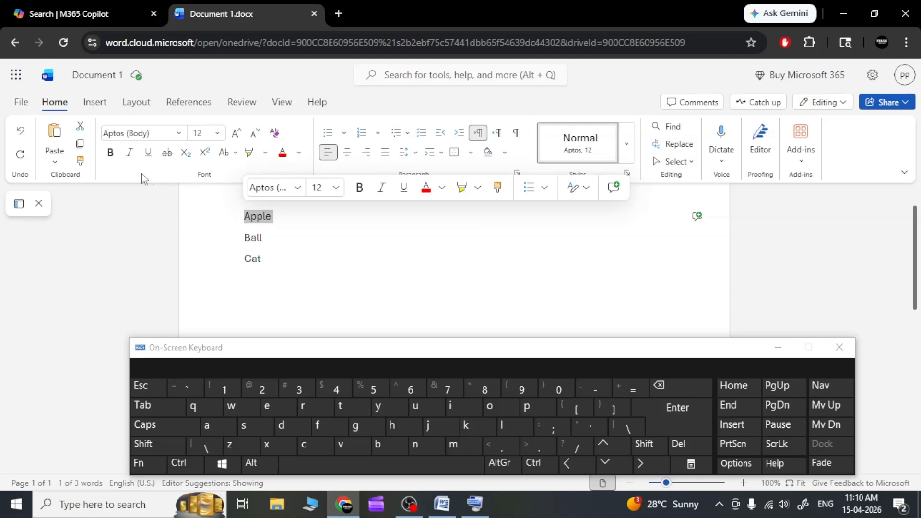
pyautogui.click(217, 134)
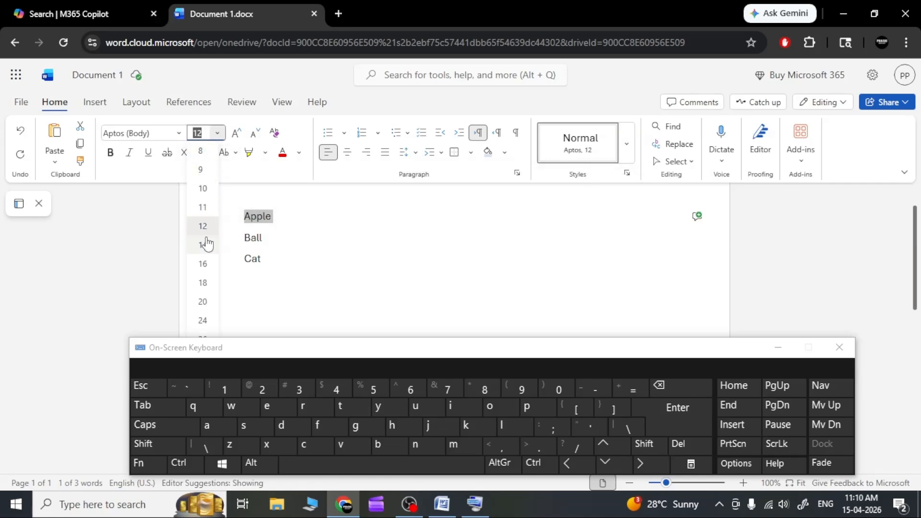
pyautogui.click(204, 287)
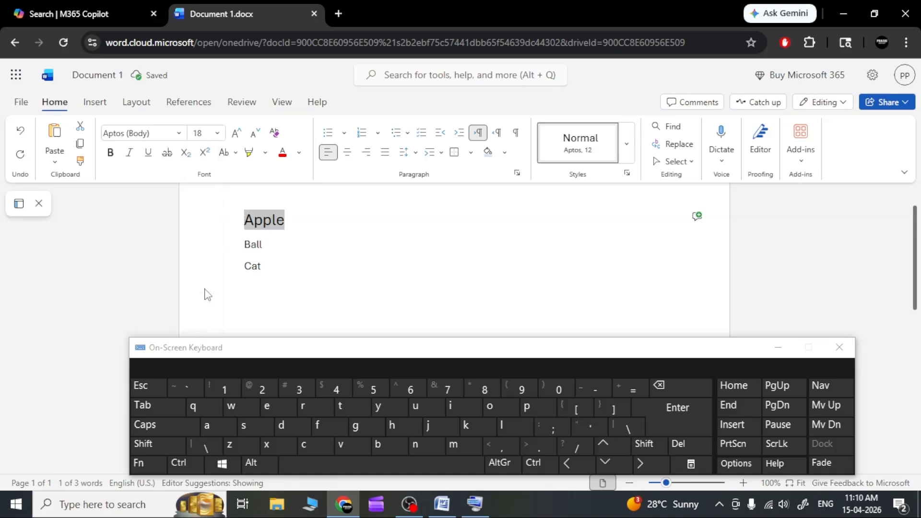
# Step: Change the font size of "Apple" successively to 8, 9, 10, 11 and 20
pyautogui.click(213, 135)
pyautogui.click(201, 151)
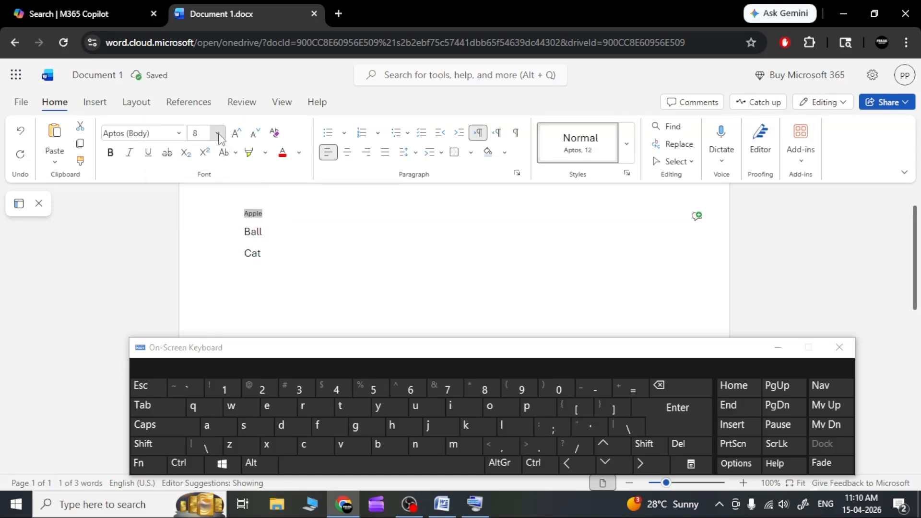
pyautogui.click(214, 132)
pyautogui.click(202, 170)
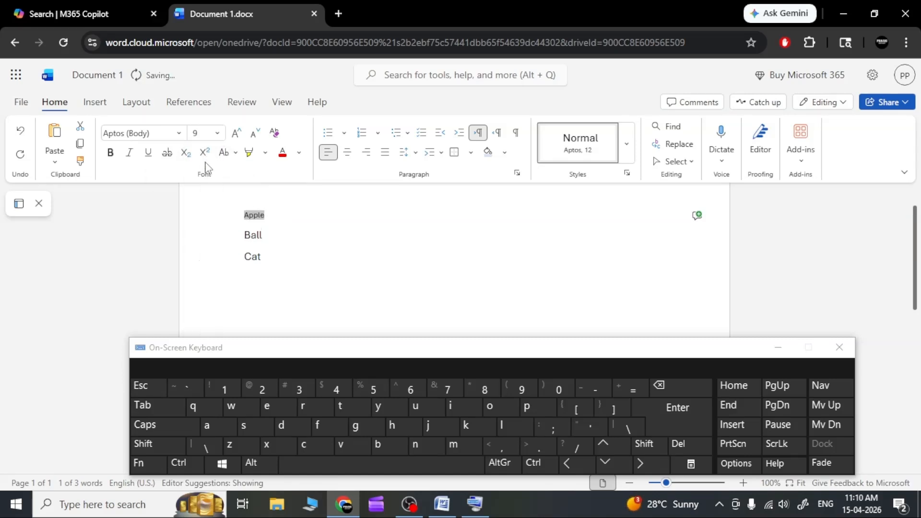
pyautogui.click(216, 133)
pyautogui.click(202, 188)
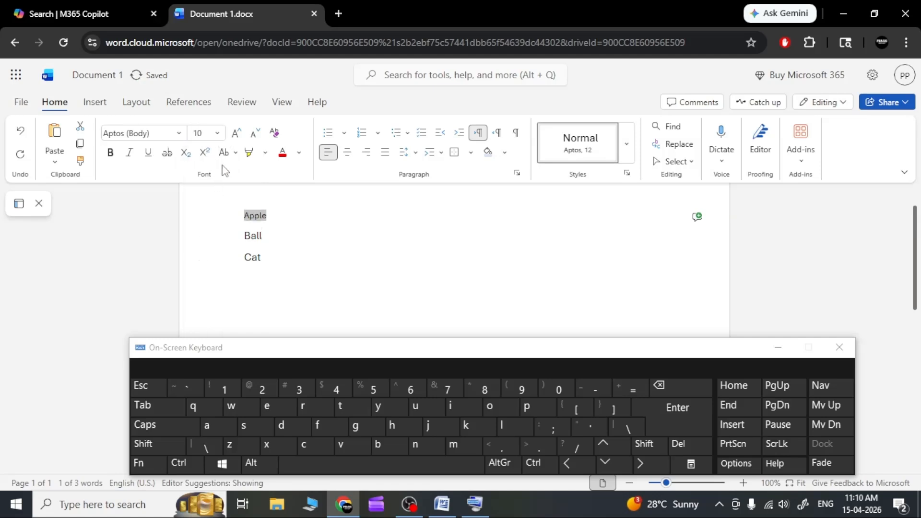
pyautogui.click(217, 133)
pyautogui.click(209, 211)
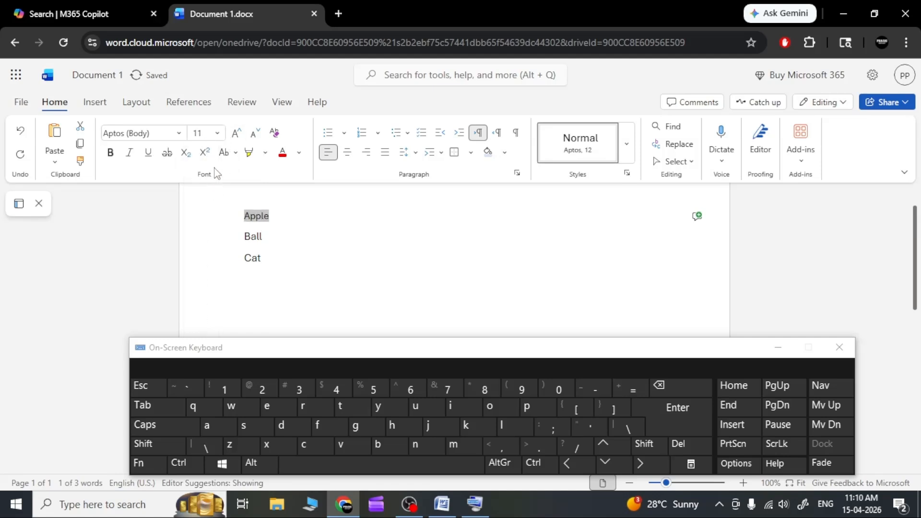
pyautogui.click(217, 133)
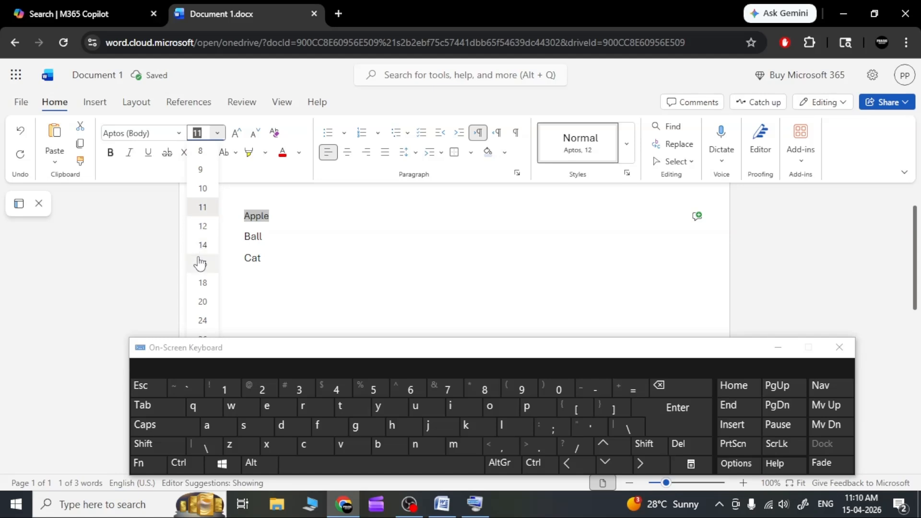
pyautogui.click(203, 302)
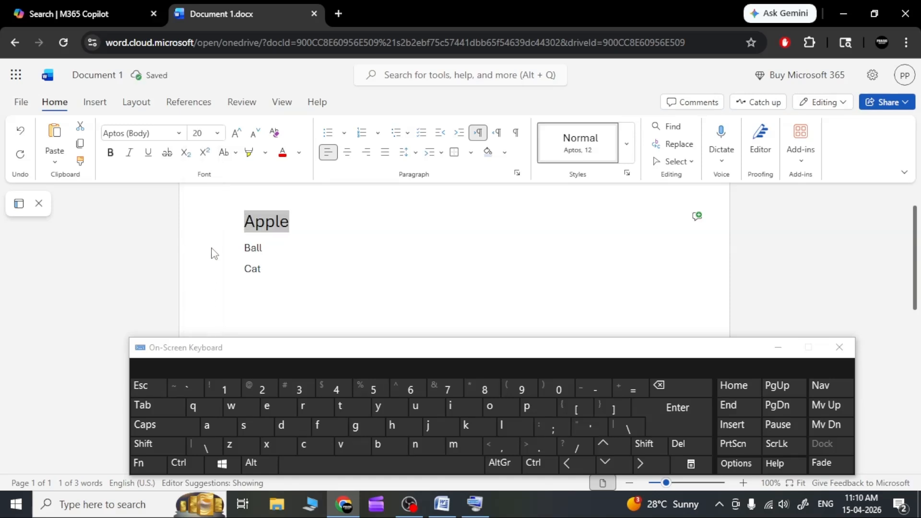
# Step: Close the on-screen keyboard covering the font sizes and set "Apple" to size 72
pyautogui.click(218, 135)
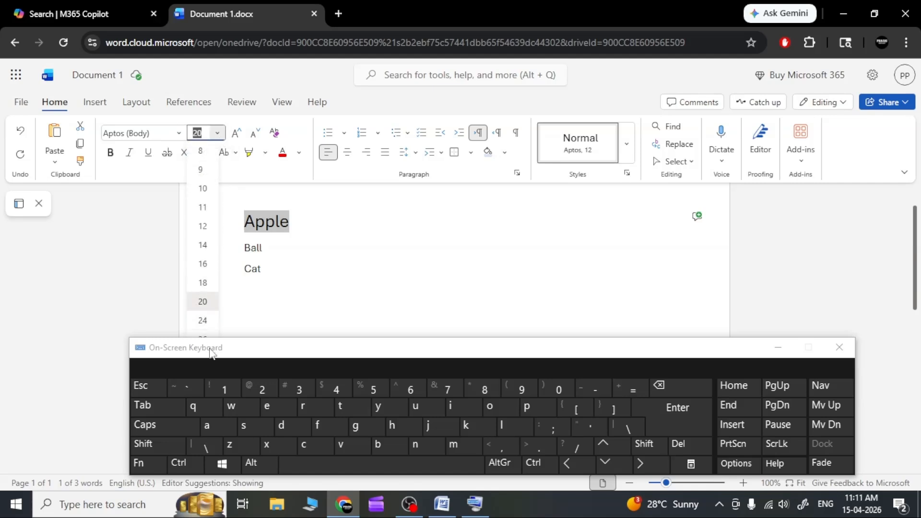
pyautogui.moveTo(209, 348); pyautogui.dragTo(145, 339)
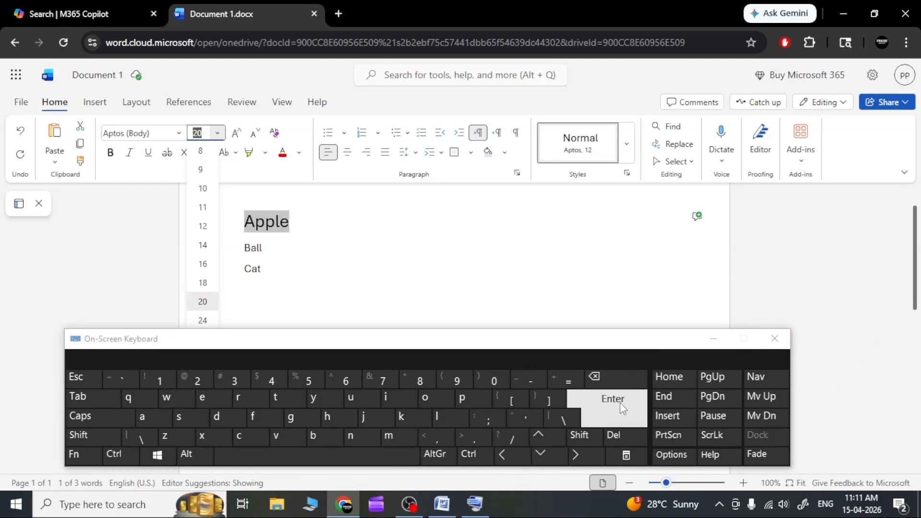
pyautogui.click(773, 343)
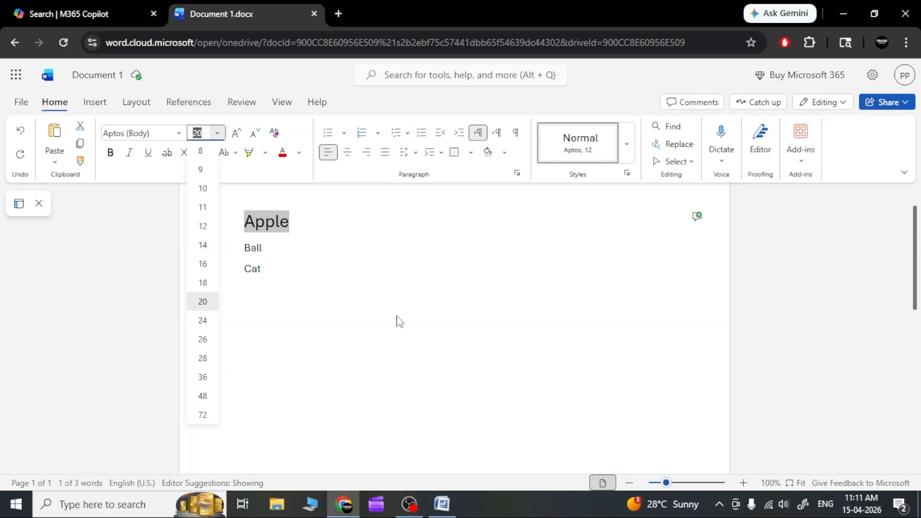
pyautogui.click(208, 414)
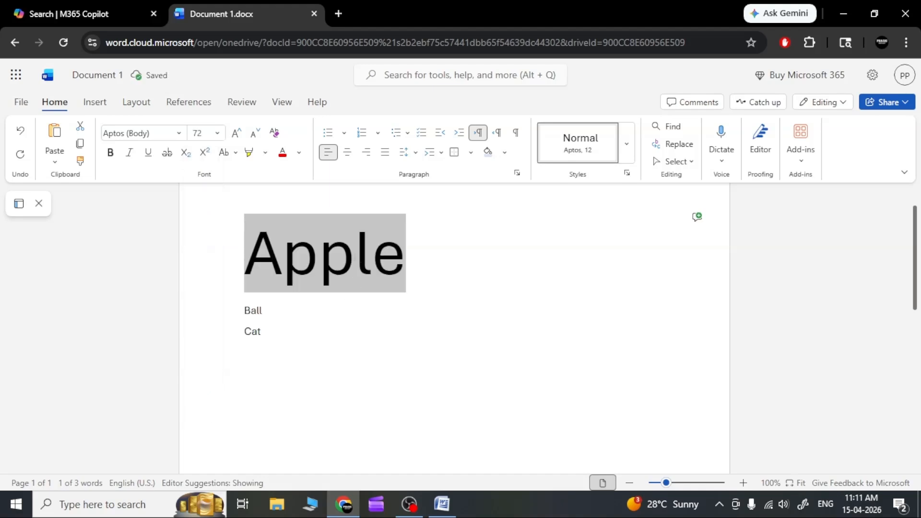
pyautogui.click(355, 259)
pyautogui.click(407, 255)
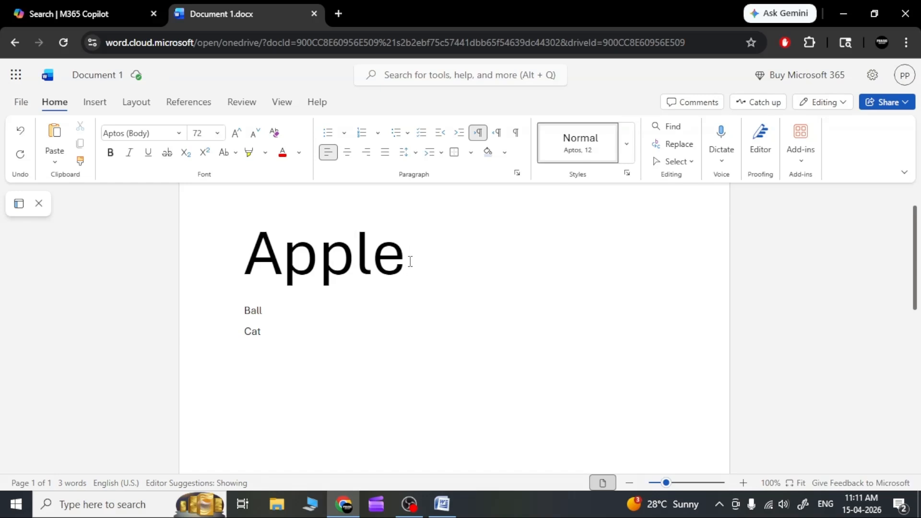
# Step: Select "Apple" again and give it the custom font sizes 100 and 150, one after the other
pyautogui.moveTo(409, 259); pyautogui.dragTo(243, 261)
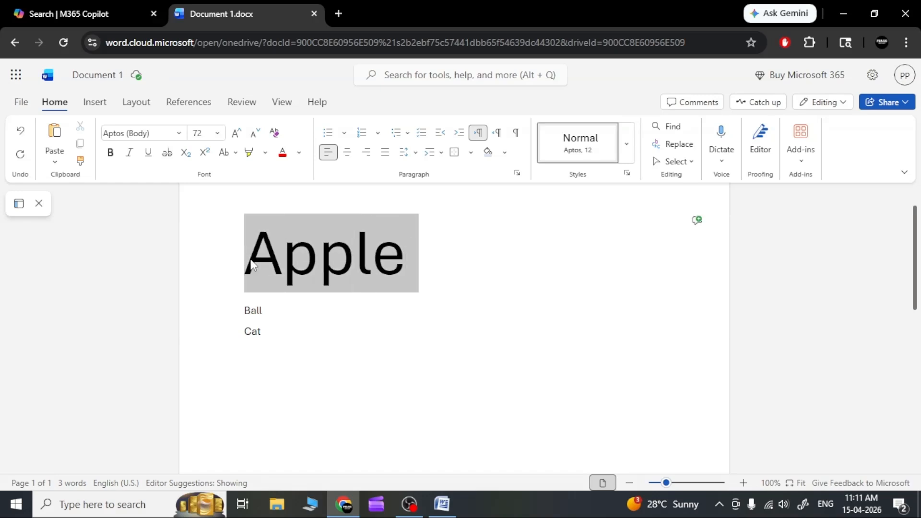
pyautogui.click(206, 135)
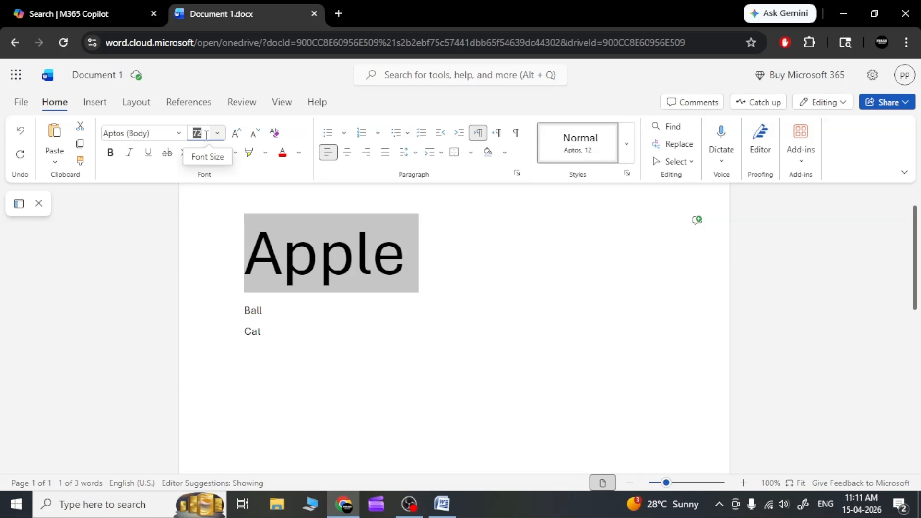
pyautogui.write('100')
pyautogui.press('Return')
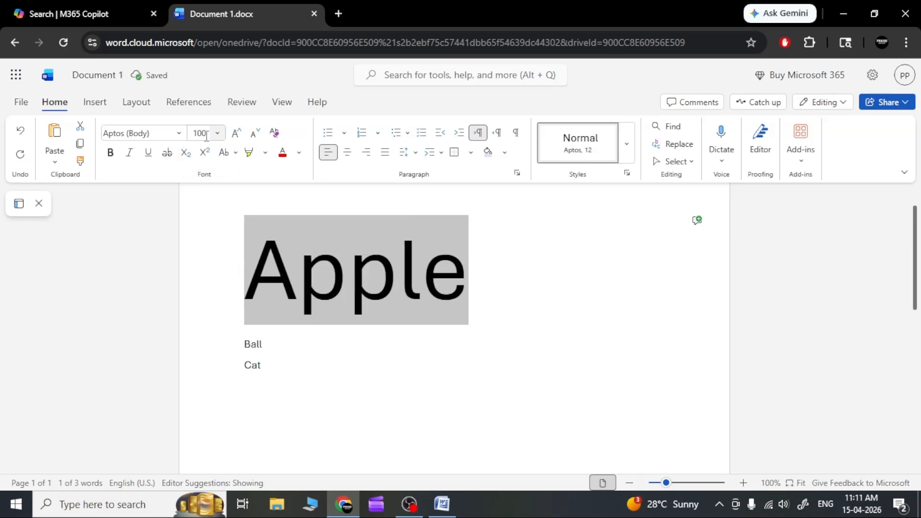
pyautogui.click(206, 137)
pyautogui.write('150')
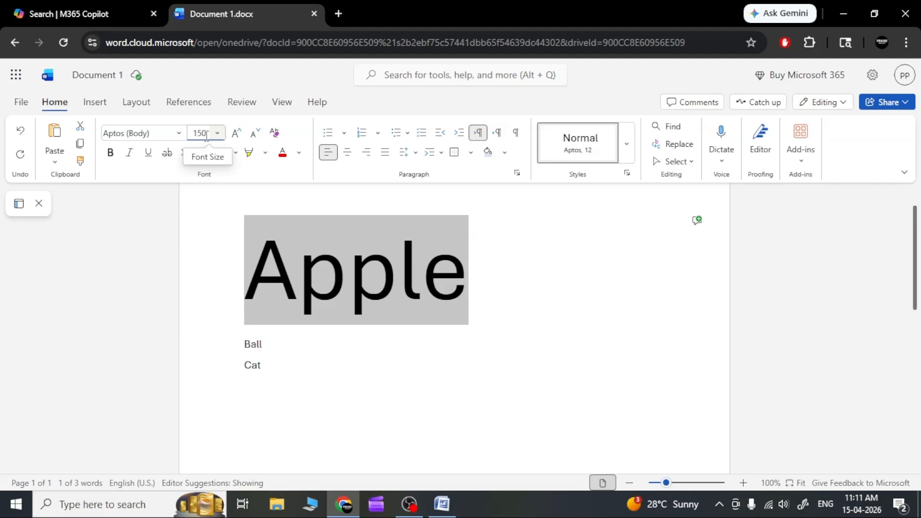
pyautogui.press('Return')
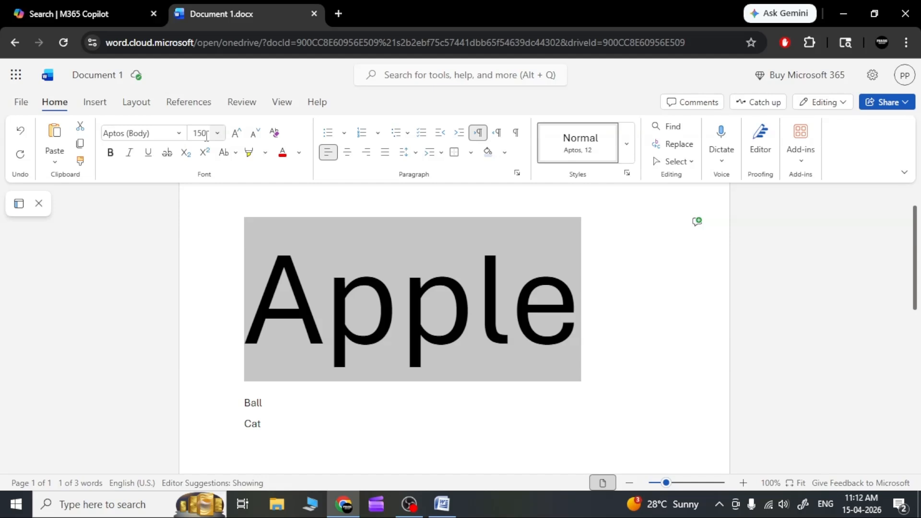
# Step: Reduce the font size of "Apple" to 16, raise it to 24, and deselect the word
pyautogui.click(214, 136)
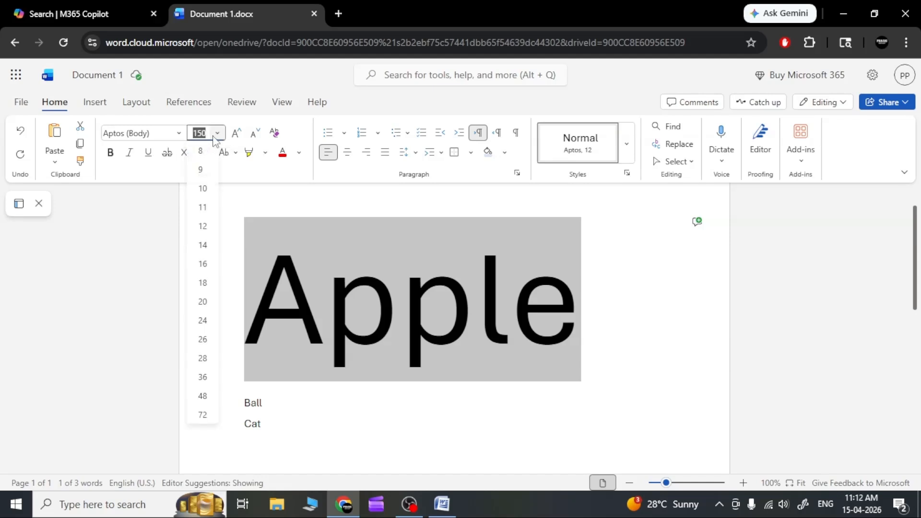
pyautogui.click(201, 263)
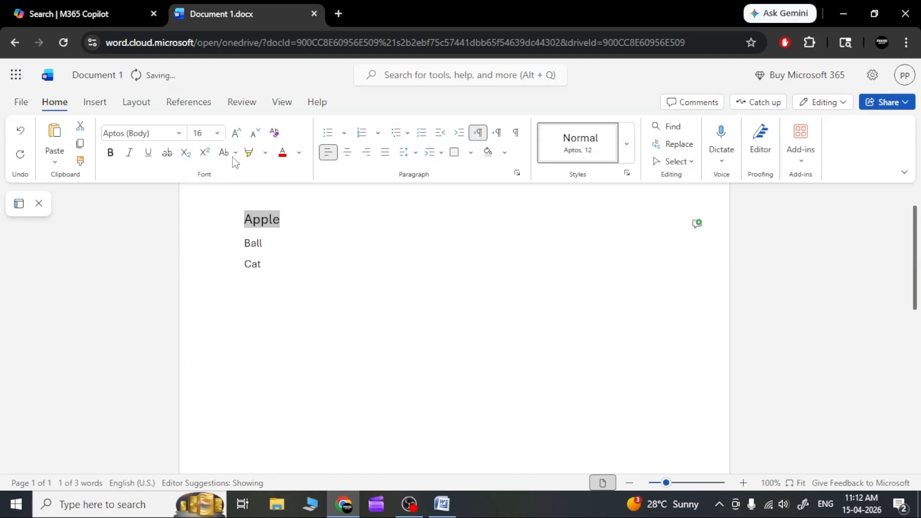
pyautogui.click(217, 135)
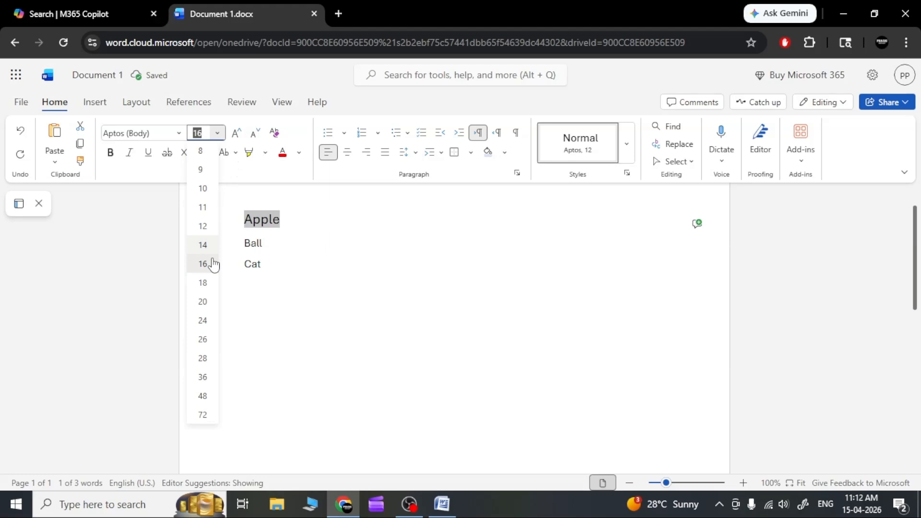
pyautogui.click(202, 320)
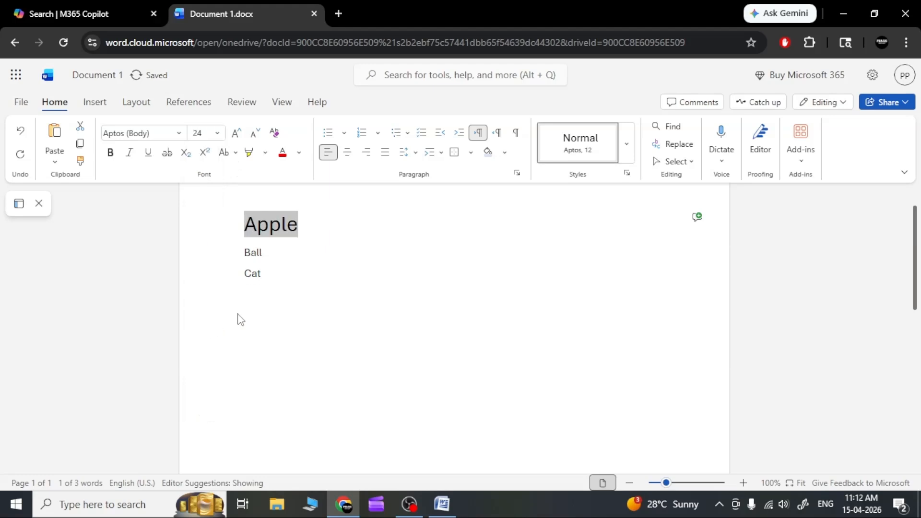
pyautogui.click(303, 286)
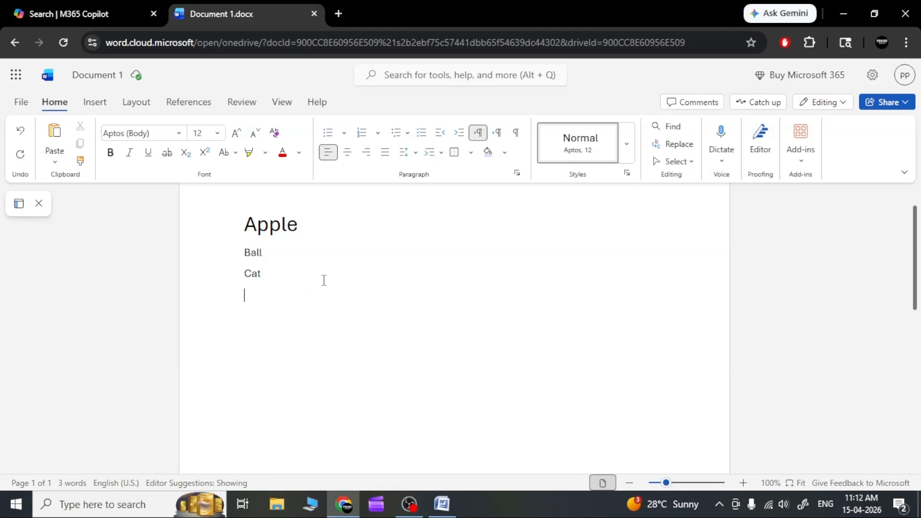
# Step: Select the three lines "Apple", "Ball" and "Cat" together and set their font size to 24
pyautogui.moveTo(323, 280); pyautogui.dragTo(216, 201)
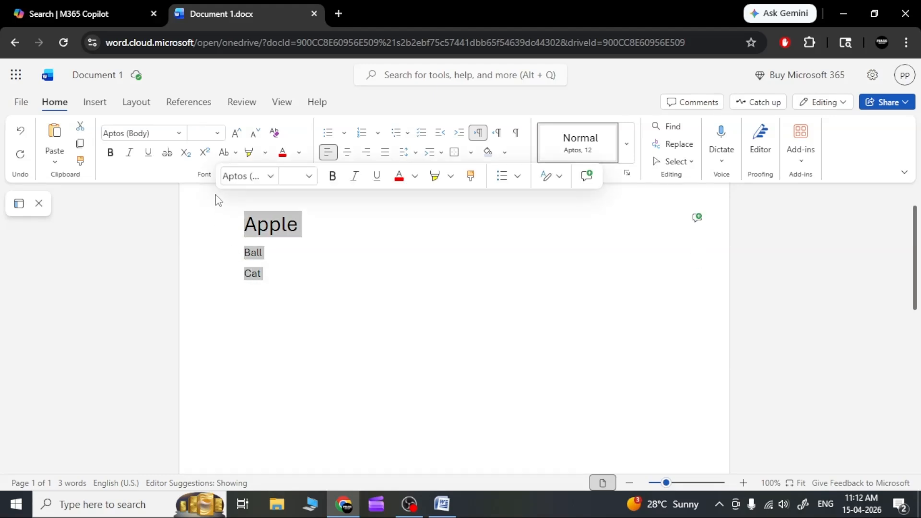
pyautogui.click(228, 227)
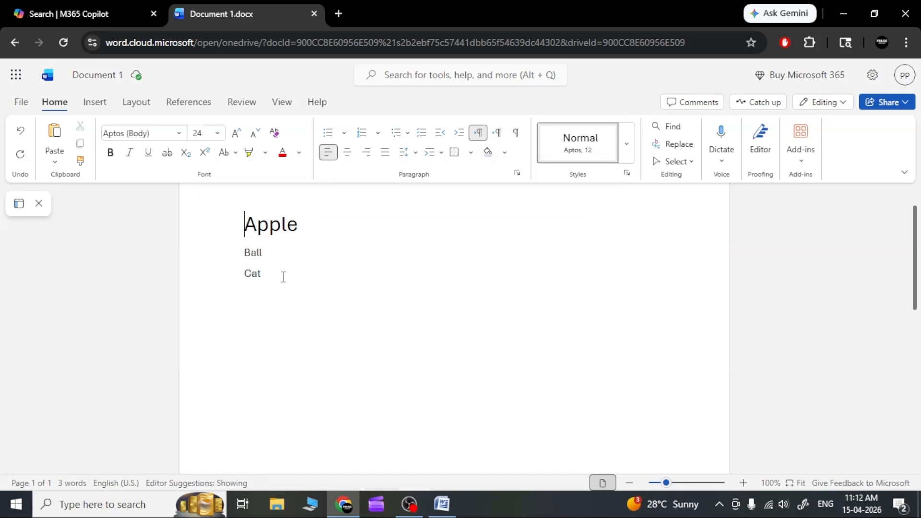
pyautogui.click(275, 278)
pyautogui.moveTo(259, 273); pyautogui.dragTo(247, 275)
pyautogui.moveTo(246, 271); pyautogui.dragTo(244, 235)
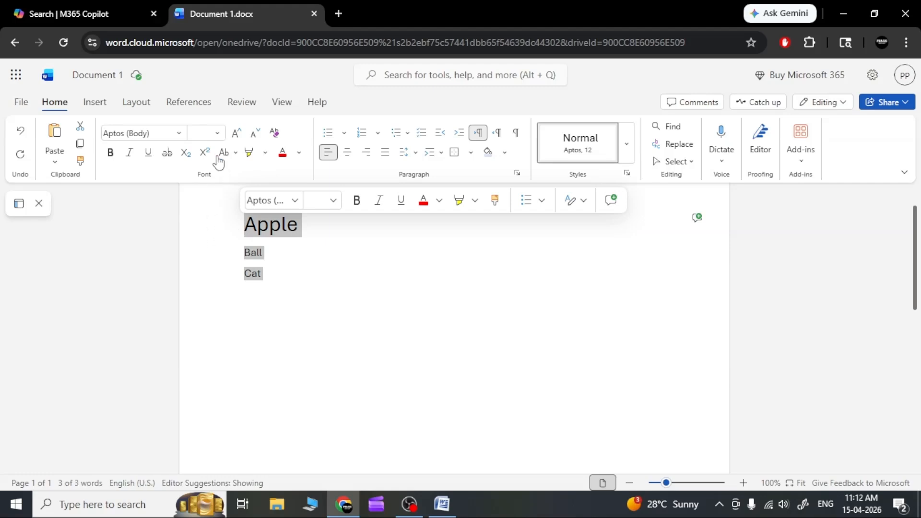
pyautogui.click(218, 134)
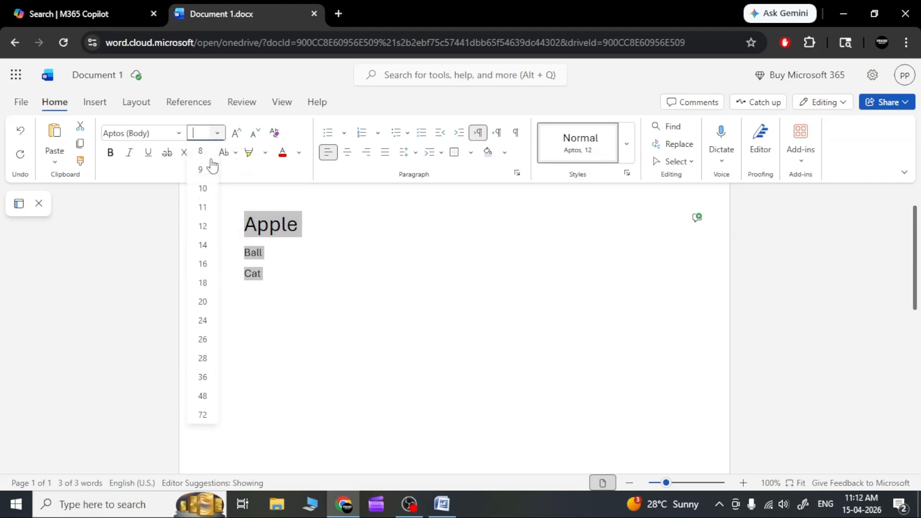
pyautogui.click(203, 321)
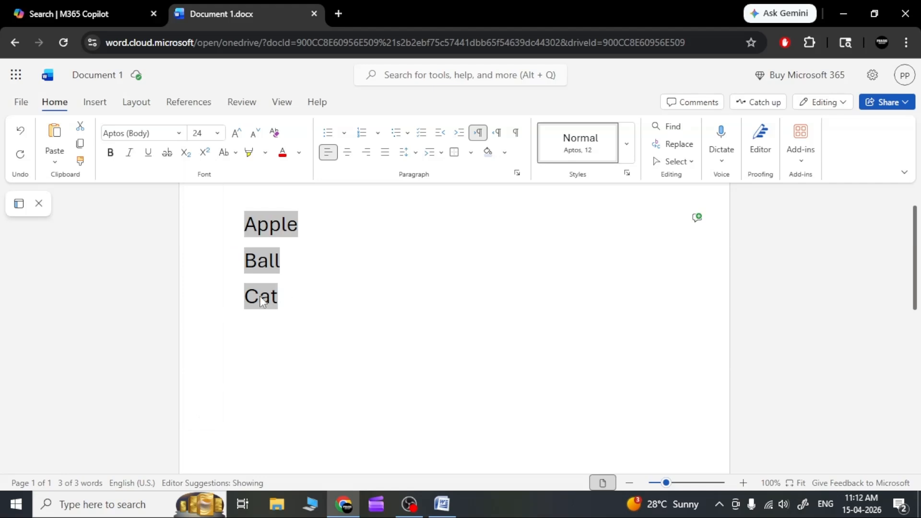
# Step: Deselect the three lines and, with nothing selected, set the font size to 16, 18 and 24 in turn
pyautogui.click(296, 301)
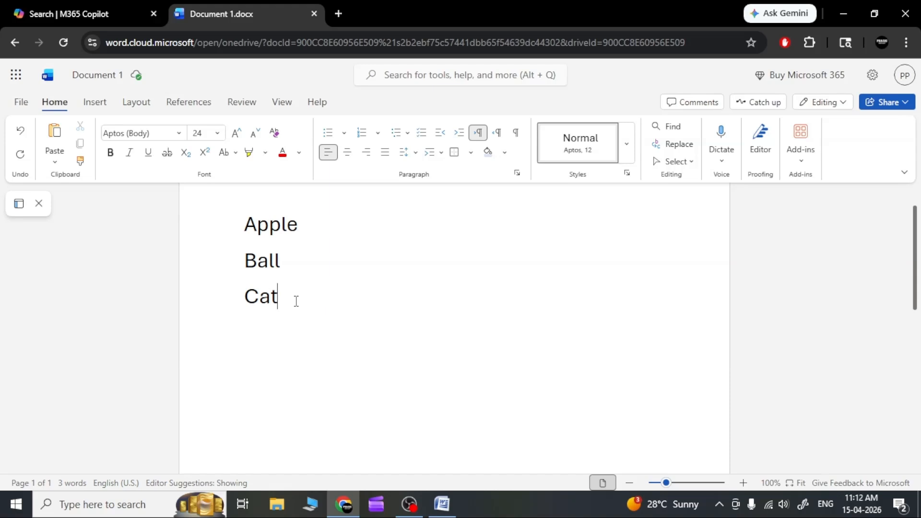
pyautogui.click(216, 133)
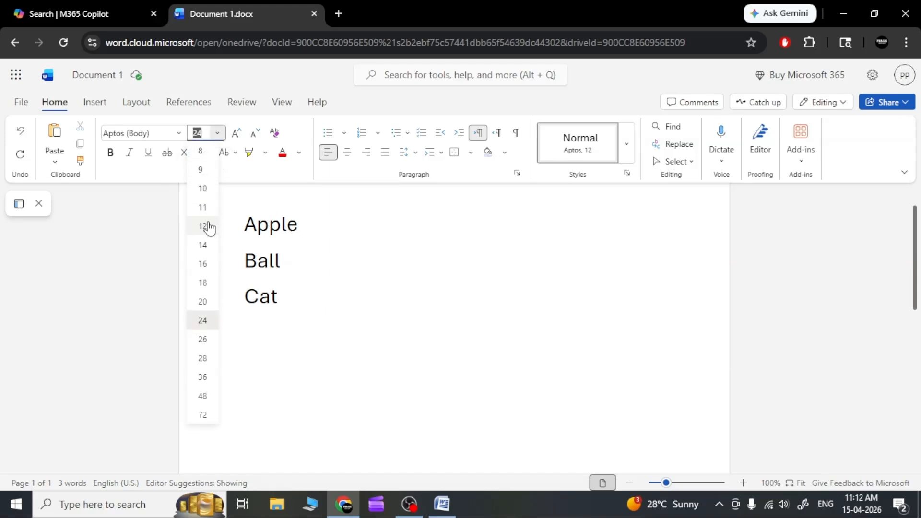
pyautogui.click(203, 264)
pyautogui.click(218, 135)
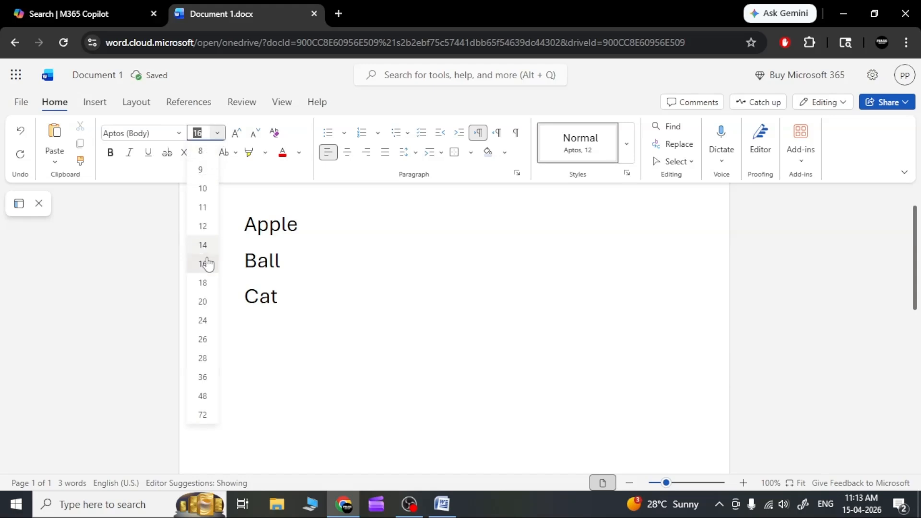
pyautogui.click(205, 282)
pyautogui.click(218, 133)
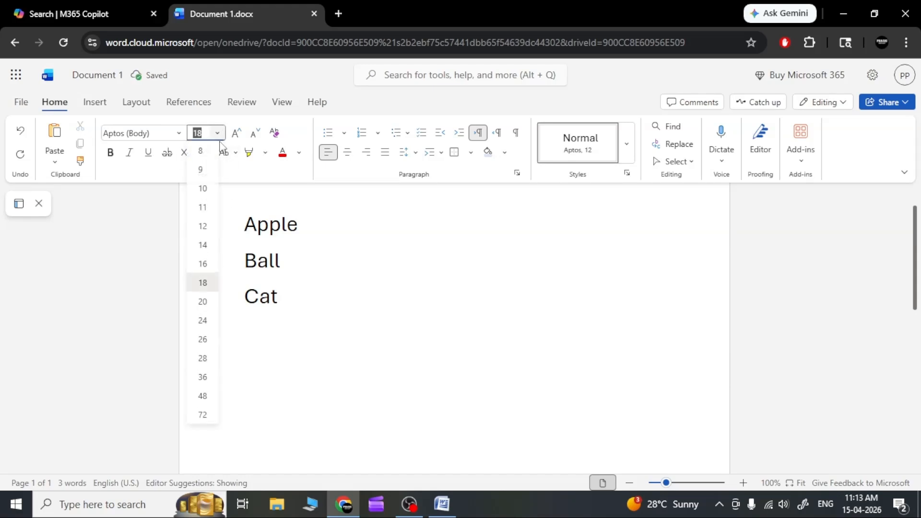
pyautogui.click(207, 319)
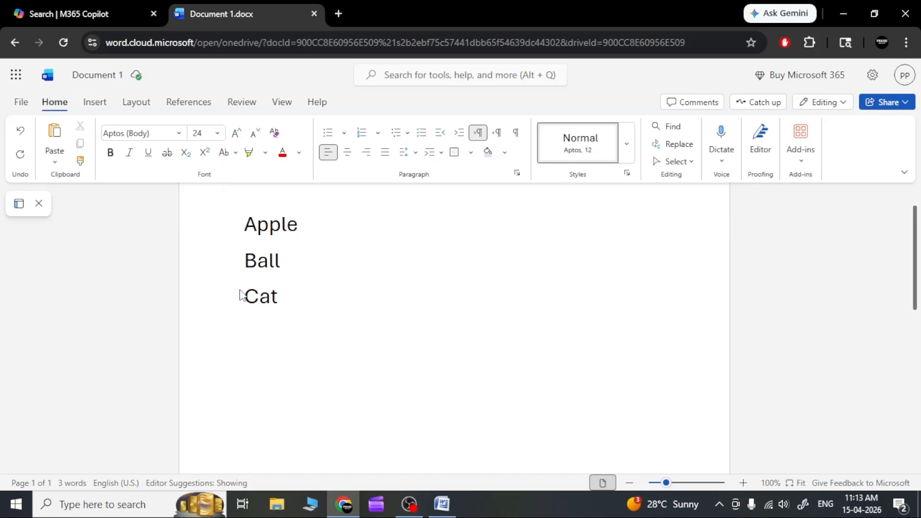
# Step: Select "Cat" and deselect it, and select "Ball" to open the list of fonts available for it
pyautogui.moveTo(297, 298); pyautogui.dragTo(244, 301)
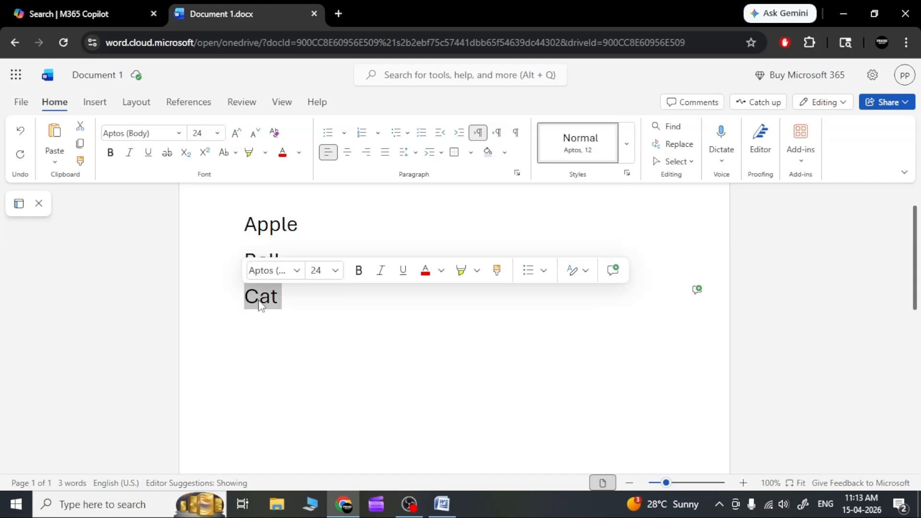
pyautogui.click(319, 303)
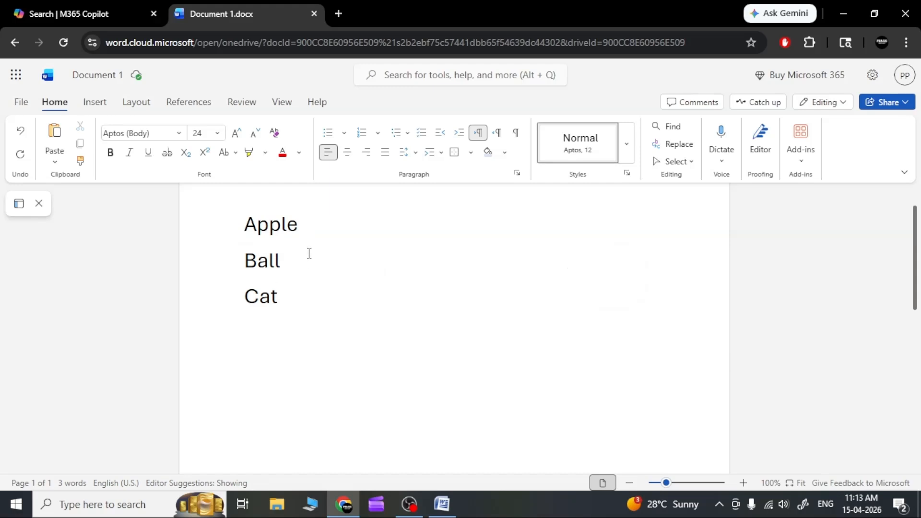
pyautogui.moveTo(300, 257); pyautogui.dragTo(240, 261)
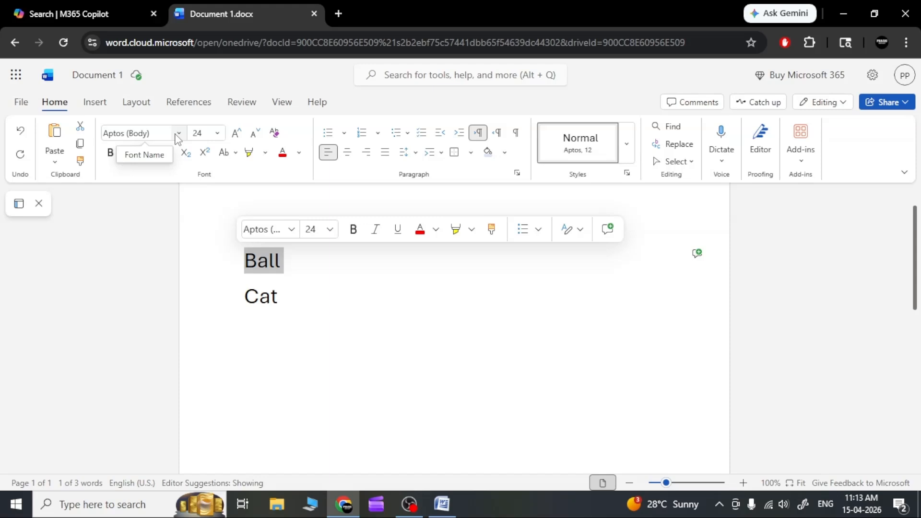
pyautogui.click(178, 135)
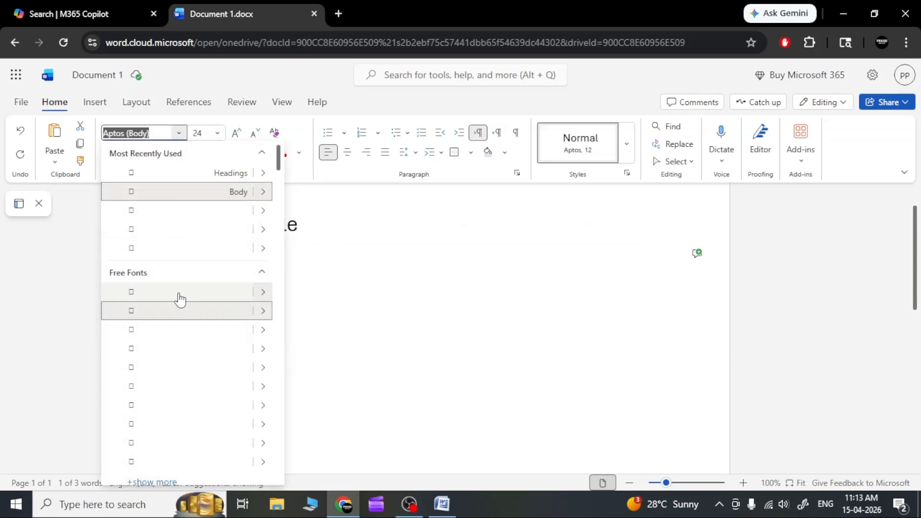
# Step: Close the font list and indent "Ball", "Apple" and "Cat" with leading spaces so that the words line up
pyautogui.click(395, 288)
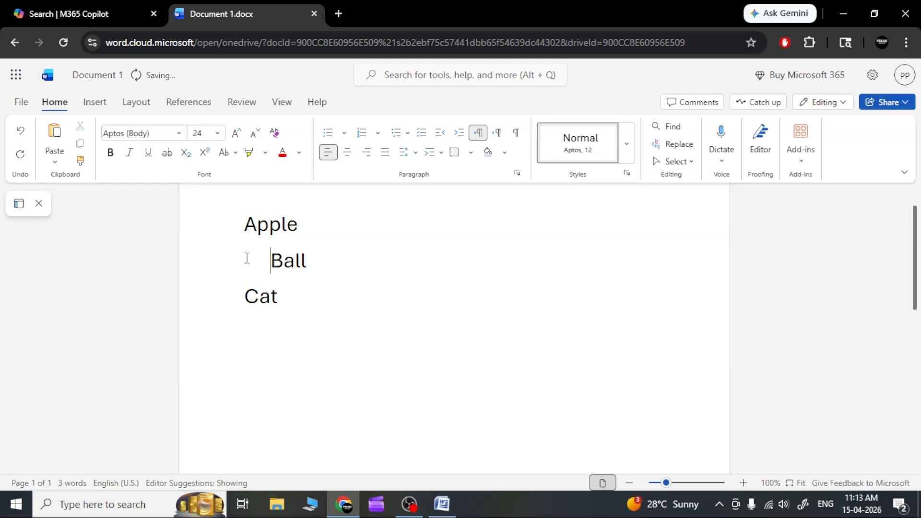
pyautogui.click(245, 226)
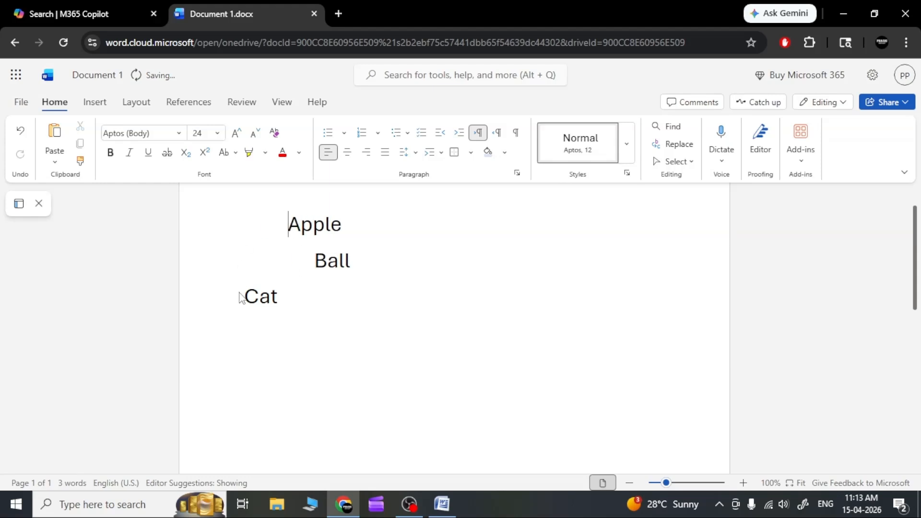
pyautogui.click(244, 296)
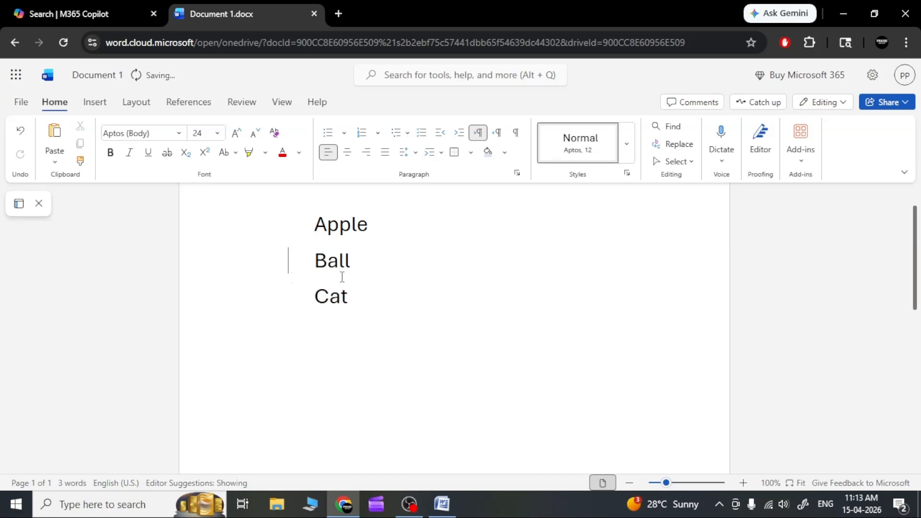
# Step: Select the "Ball" line, set its font to Aptos Display and then to Arial, and deselect it
pyautogui.moveTo(365, 264); pyautogui.dragTo(292, 263)
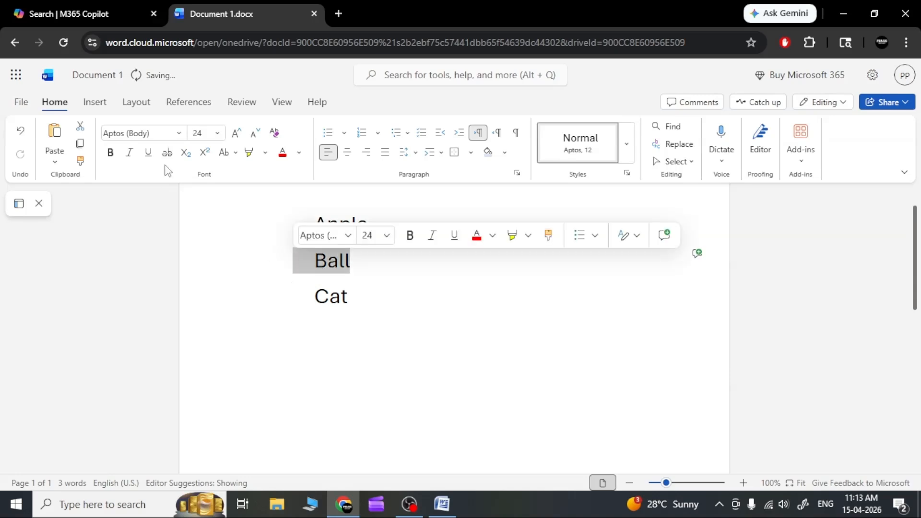
pyautogui.click(179, 133)
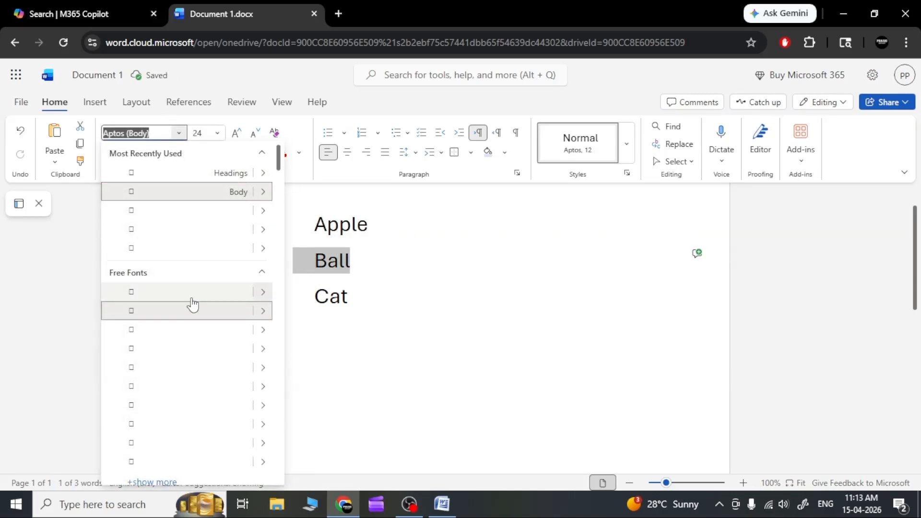
pyautogui.click(193, 330)
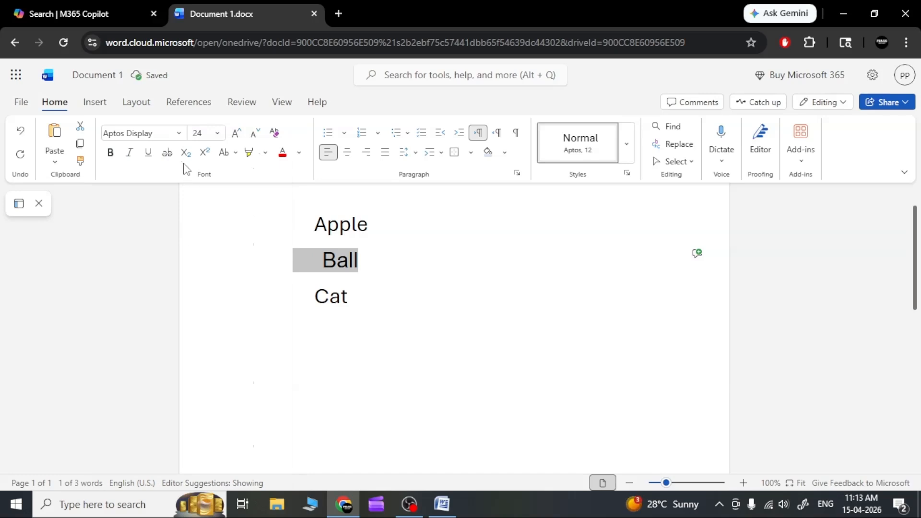
pyautogui.click(180, 135)
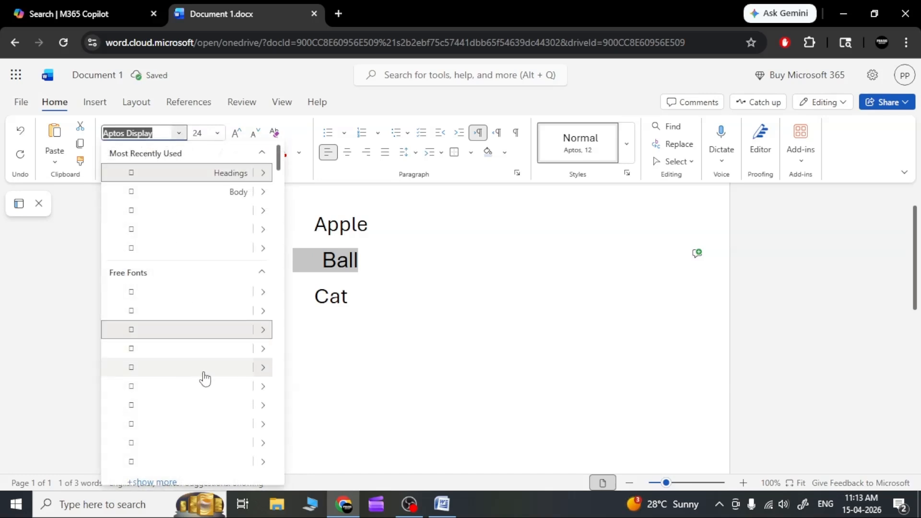
pyautogui.moveTo(262, 372)
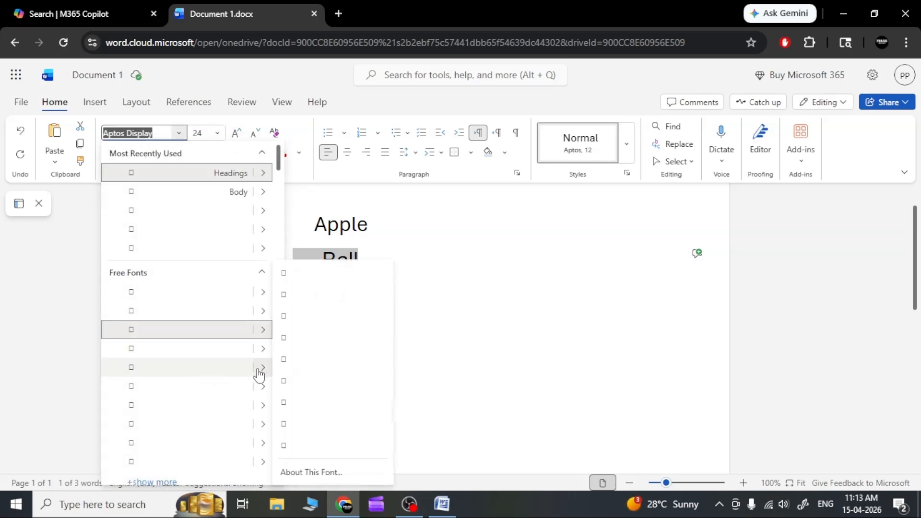
pyautogui.click(233, 374)
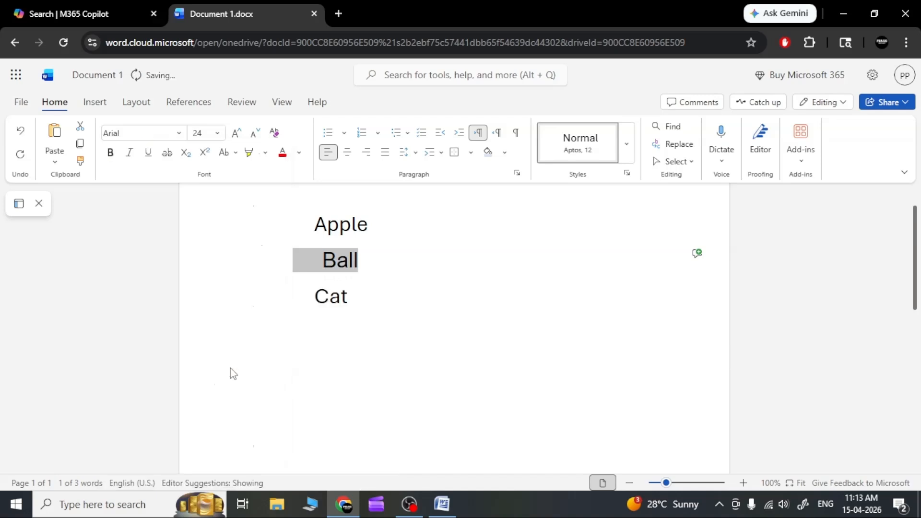
pyautogui.click(232, 303)
# Step: Browse the font list to the premium fonts, open the information about Fairwater Script and close it again
pyautogui.click(174, 134)
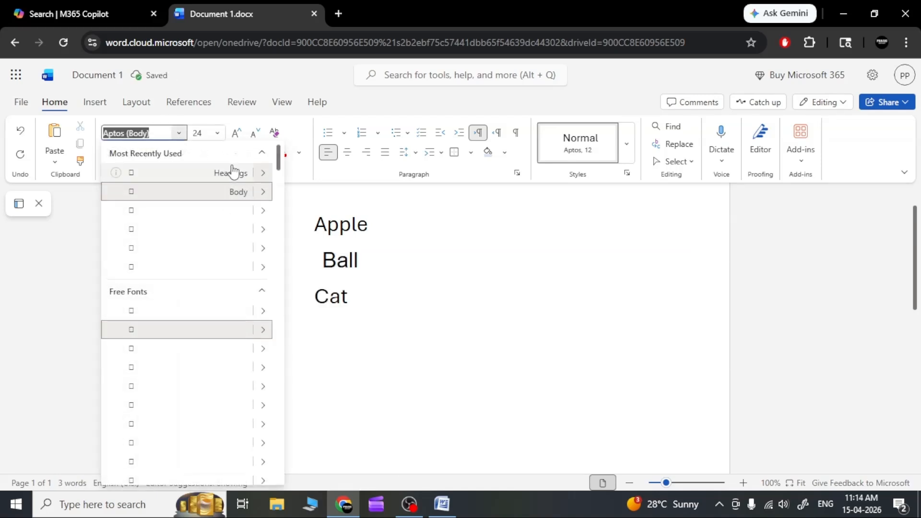
pyautogui.moveTo(282, 160); pyautogui.dragTo(282, 253)
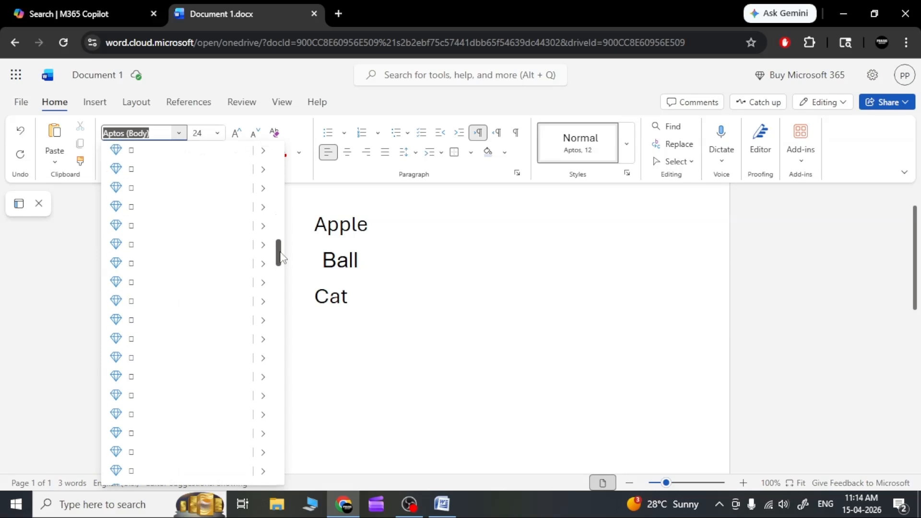
pyautogui.click(153, 263)
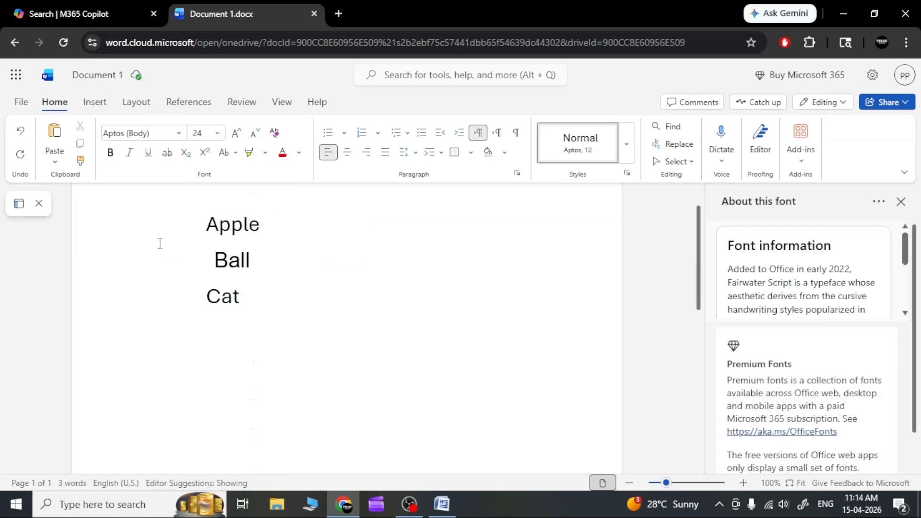
pyautogui.click(901, 202)
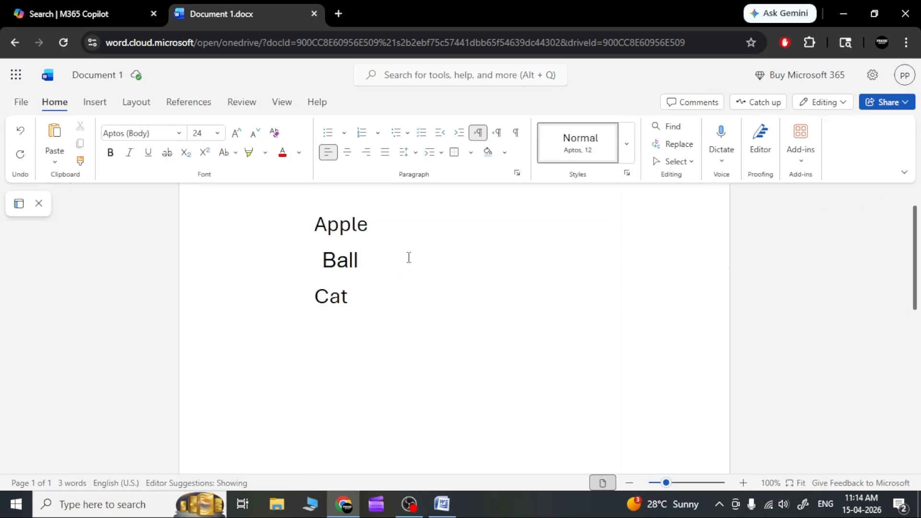
# Step: Copy the three lines "Apple", "Ball" and "Cat", switch to desktop Microsoft Word and paste them into the blank document
pyautogui.moveTo(358, 297); pyautogui.dragTo(315, 232)
pyautogui.hotkey('ctrl', 'c')
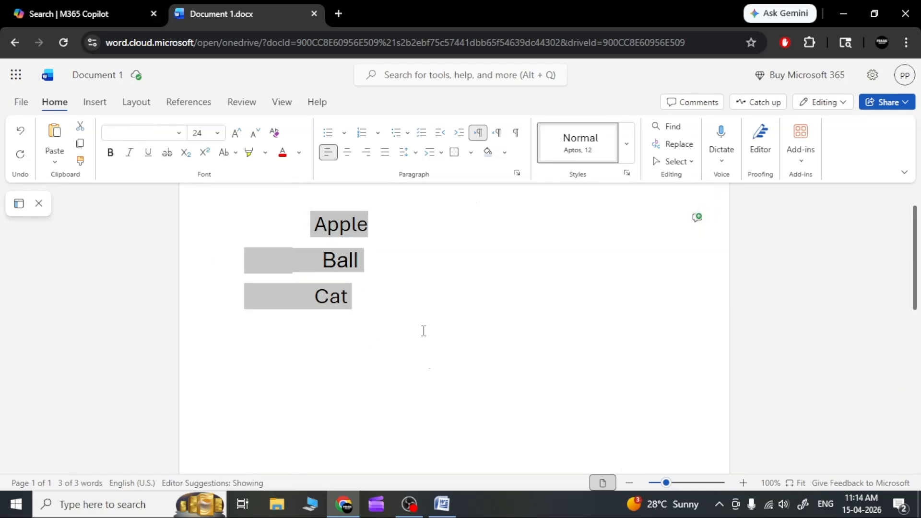
pyautogui.click(423, 329)
pyautogui.click(442, 503)
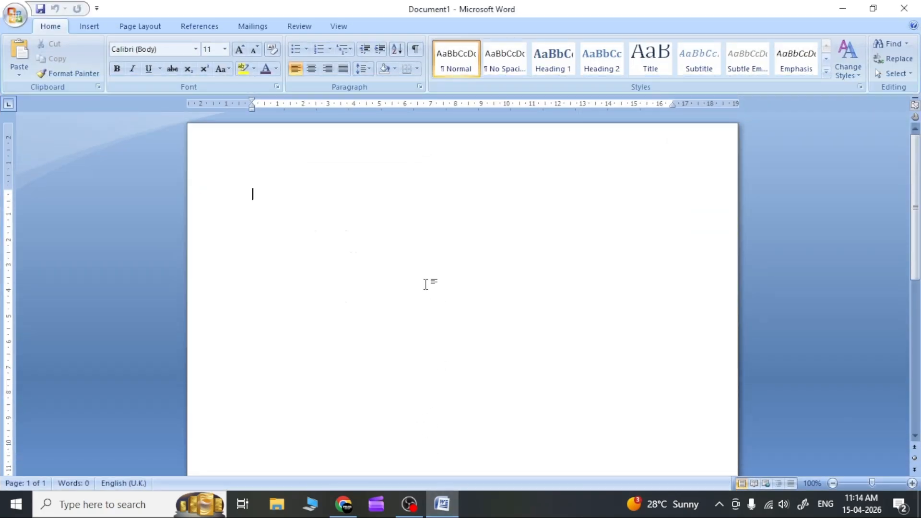
pyautogui.hotkey('ctrl', 'v')
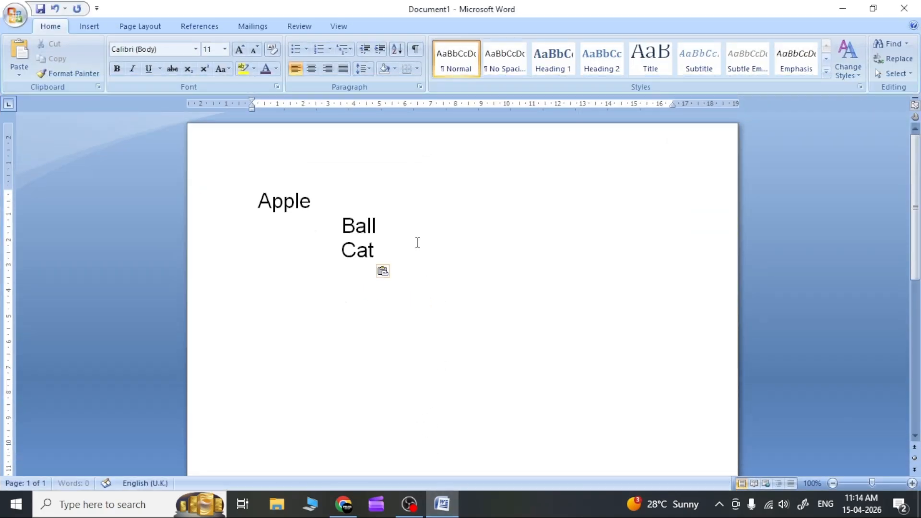
# Step: Select and deselect the whole pasted text, and move "Apple" above "Ball" and "Cat" with leading spaces
pyautogui.hotkey('ctrl', 'a')
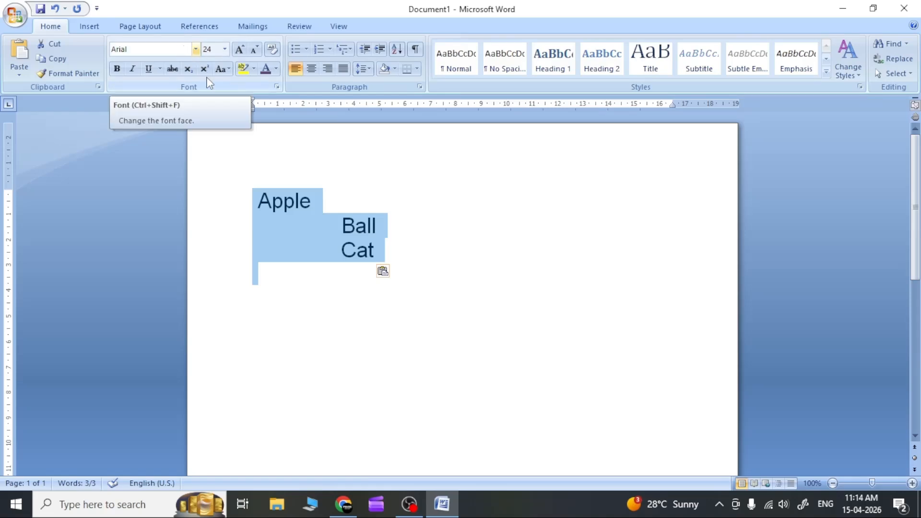
pyautogui.click(390, 251)
pyautogui.click(254, 200)
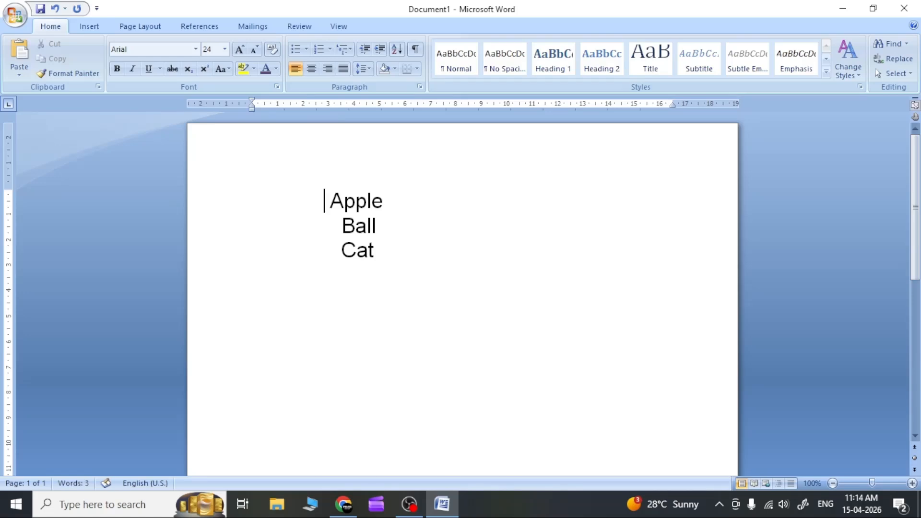
pyautogui.click(266, 217)
# Step: Select the three pasted lines, browse the available fonts, set the font to Berlin Sans FB and deselect the text
pyautogui.moveTo(392, 254); pyautogui.dragTo(335, 209)
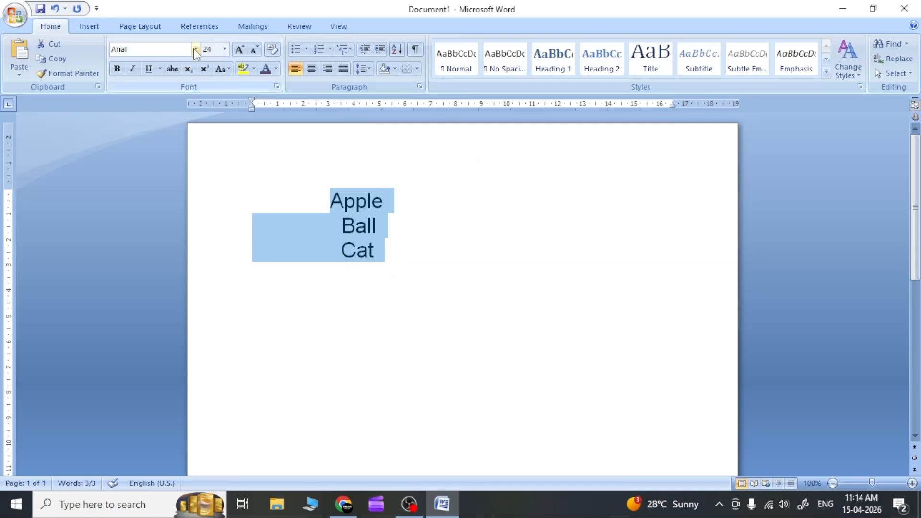
pyautogui.click(195, 50)
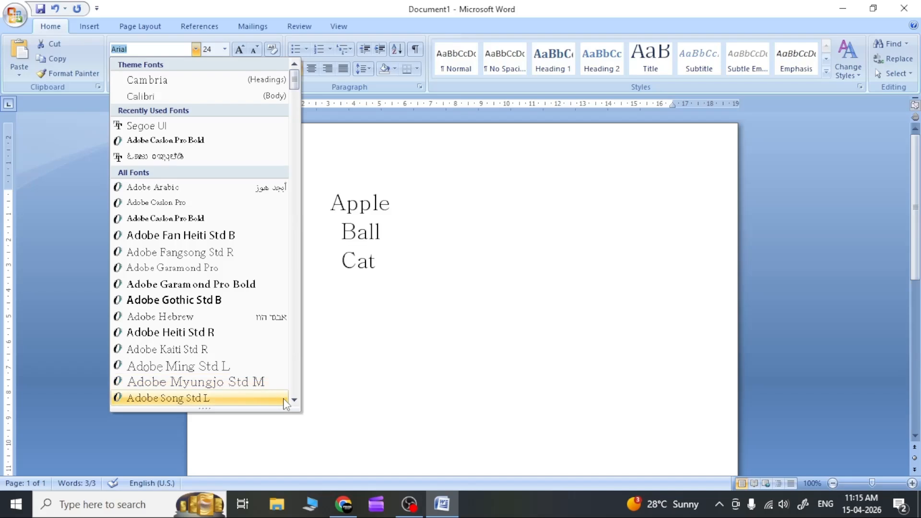
pyautogui.click(294, 400)
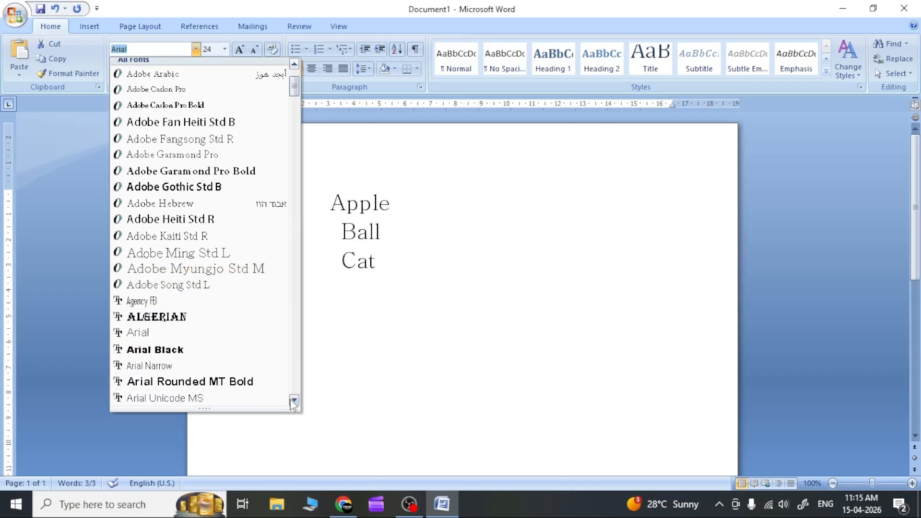
pyautogui.moveTo(293, 401); pyautogui.dragTo(294, 402)
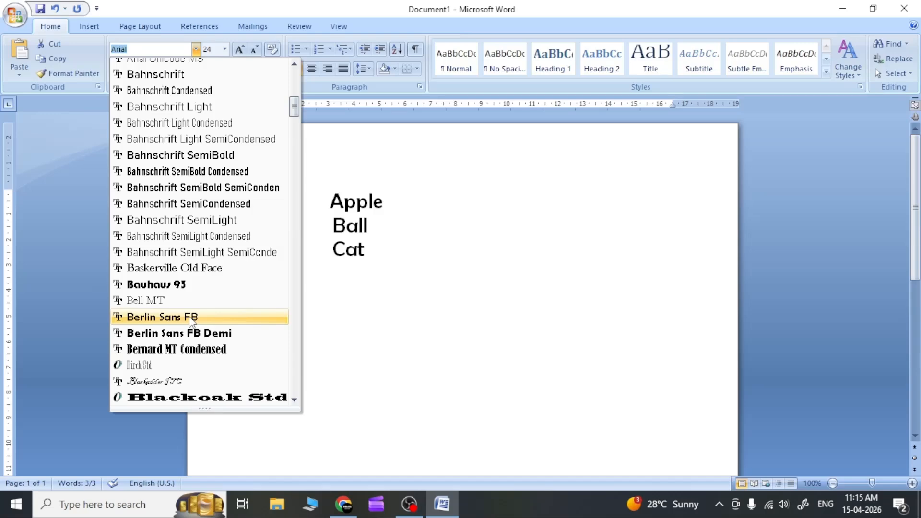
pyautogui.click(191, 317)
pyautogui.click(447, 308)
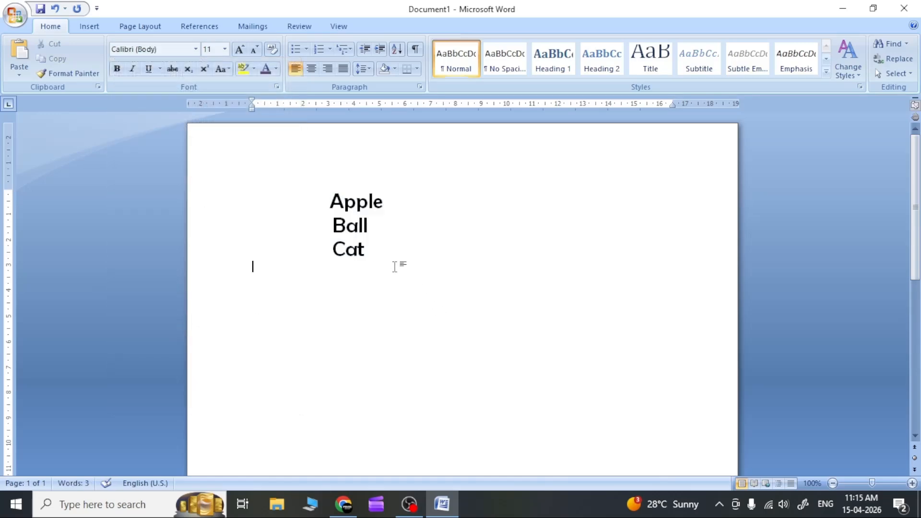
pyautogui.click(390, 249)
pyautogui.press('Down')
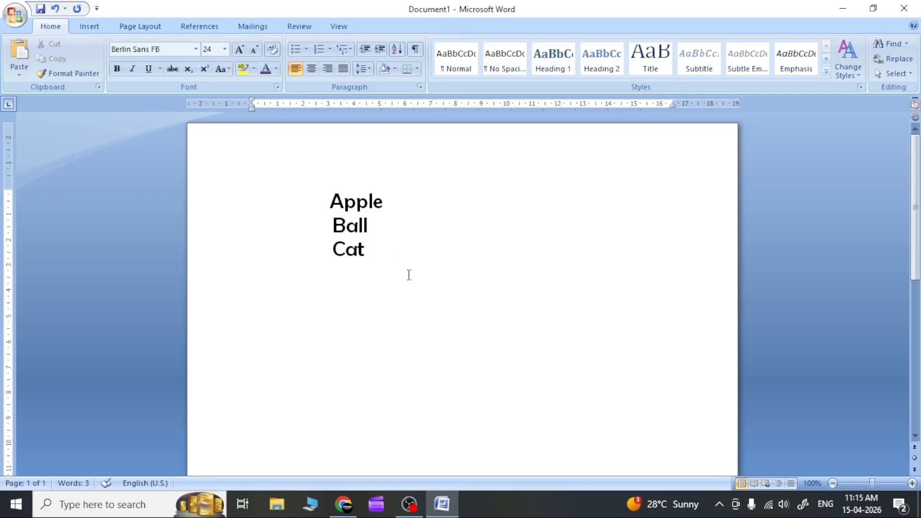
# Step: Switch to Word for the web and delete the three lines "Apple", "Ball" and "Cat" from the document
pyautogui.click(358, 506)
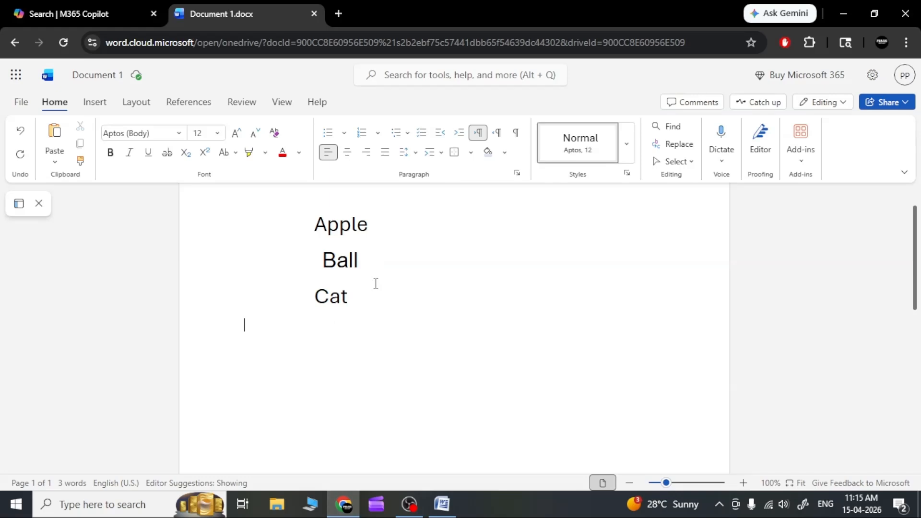
pyautogui.click(382, 299)
pyautogui.moveTo(384, 303); pyautogui.dragTo(308, 240)
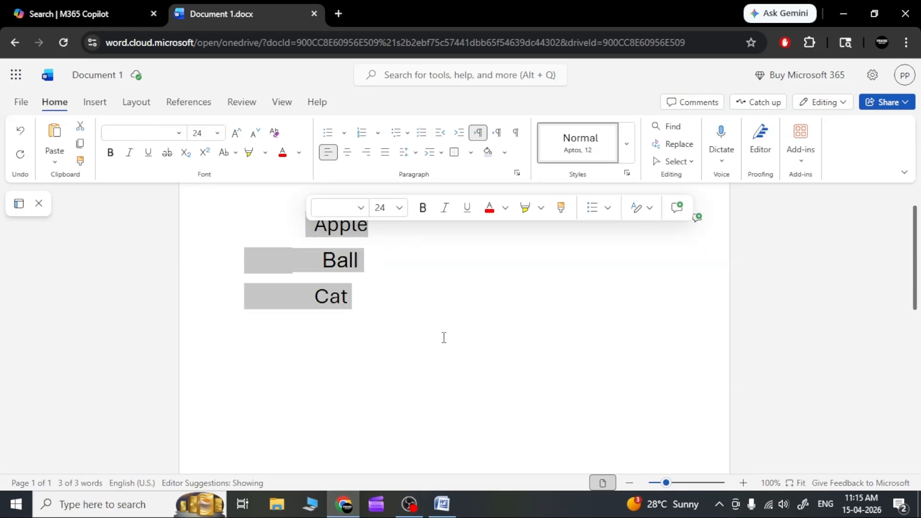
pyautogui.press('Delete')
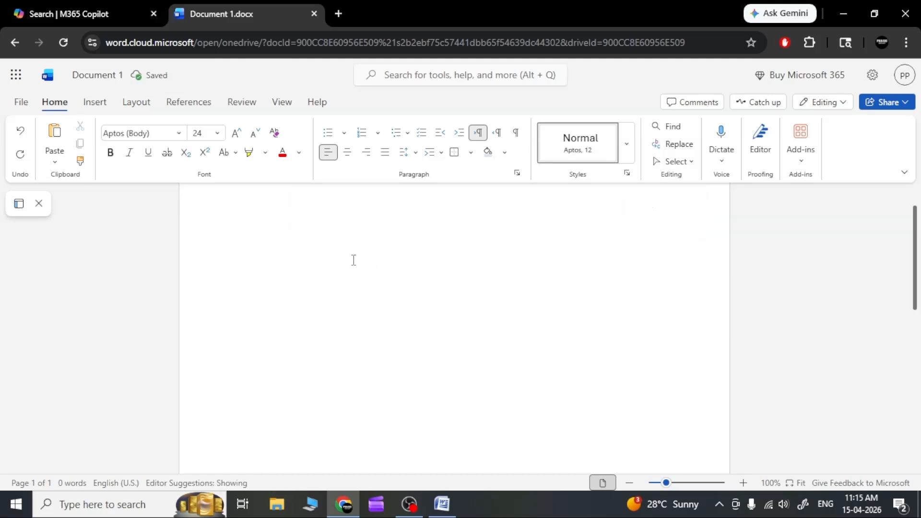
# Step: Set the font size to 18 and enter the text "ABCD EFGH IJKL MNOP QRST UVWXYZ"
pyautogui.click(179, 134)
pyautogui.click(178, 133)
pyautogui.click(217, 134)
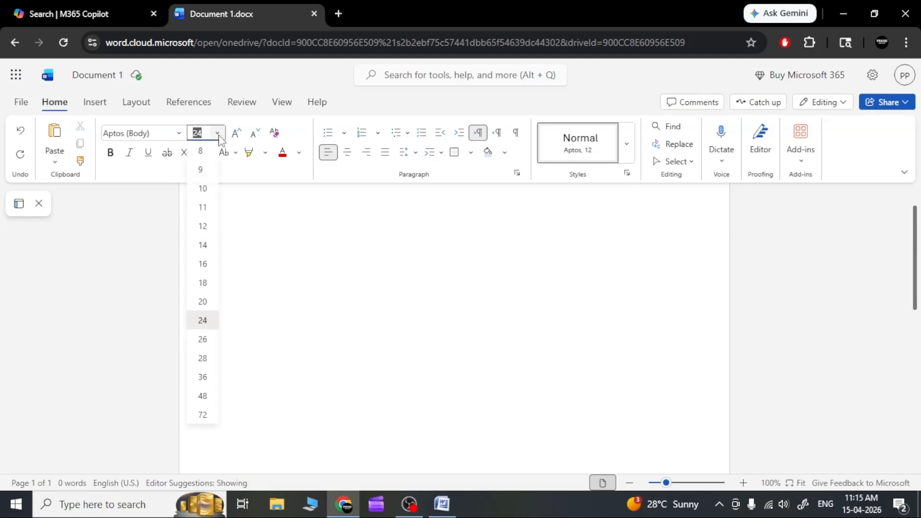
pyautogui.click(209, 284)
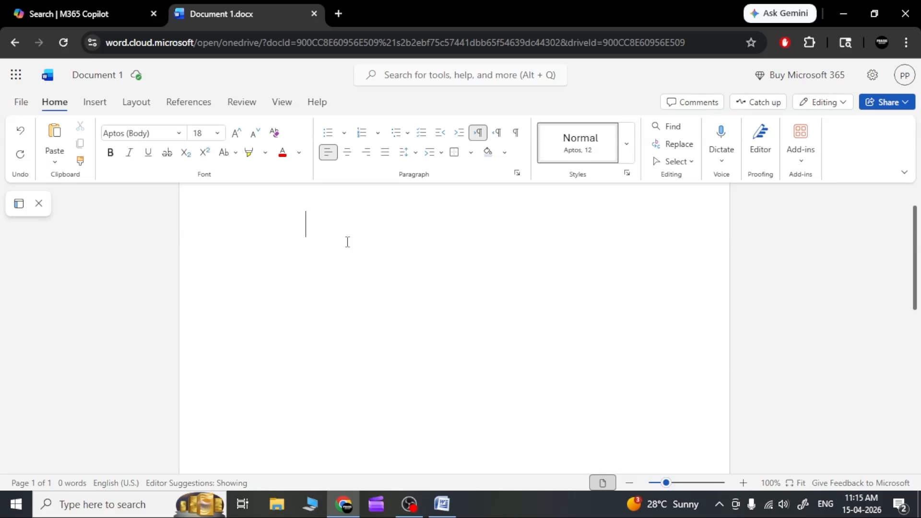
pyautogui.write('ABCD')
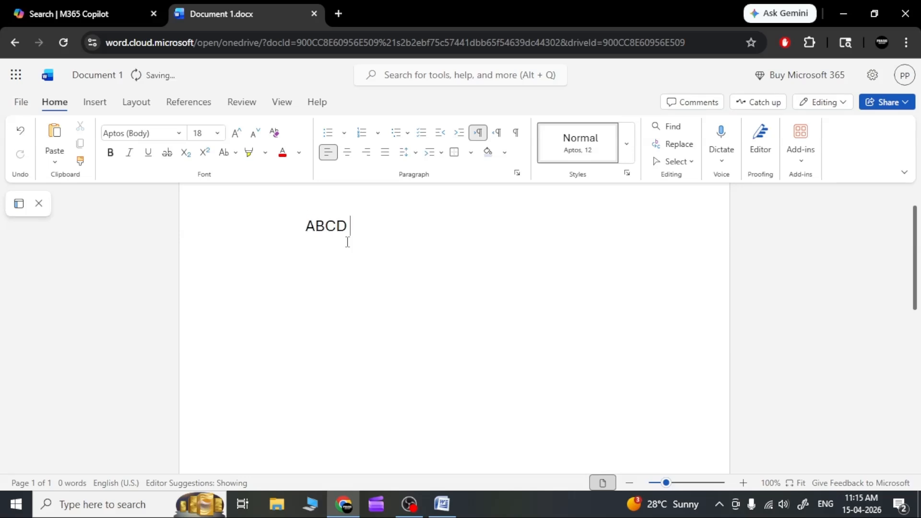
pyautogui.write(' EFGH IJKL ')
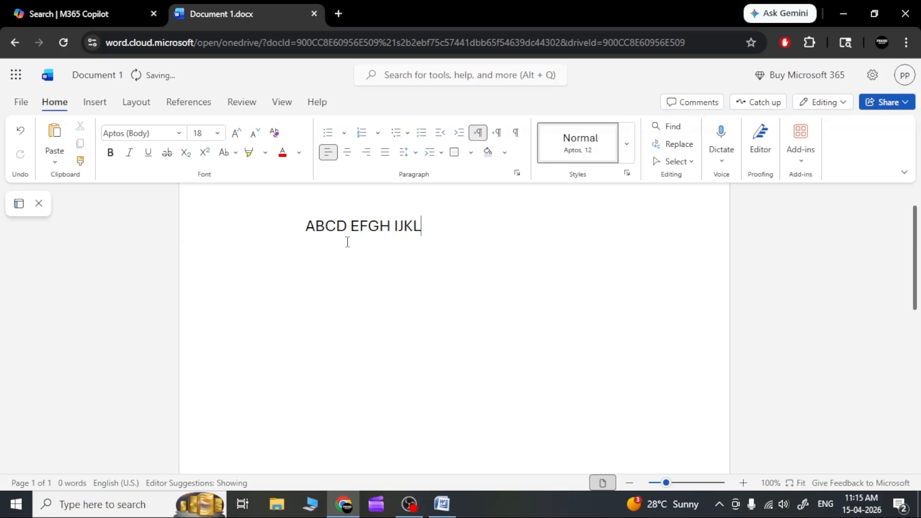
pyautogui.write('MNOP QRST')
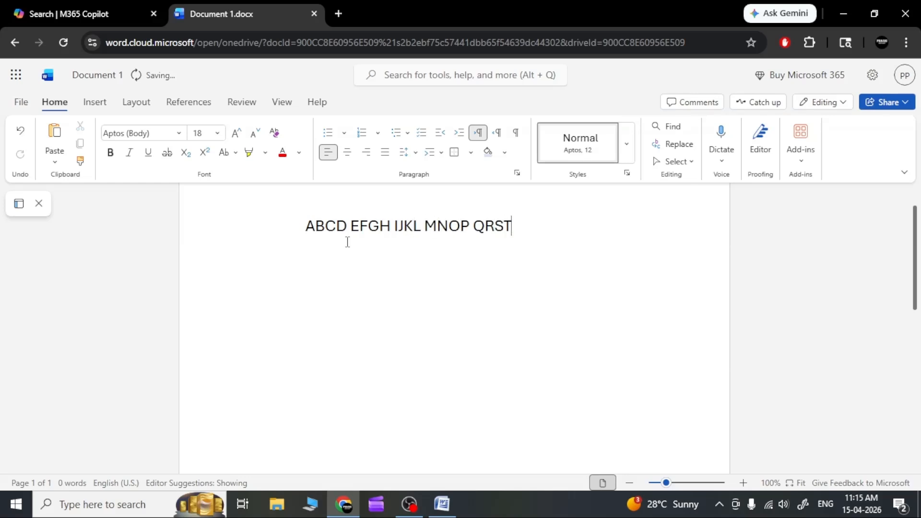
pyautogui.write(' UVWXYZ')
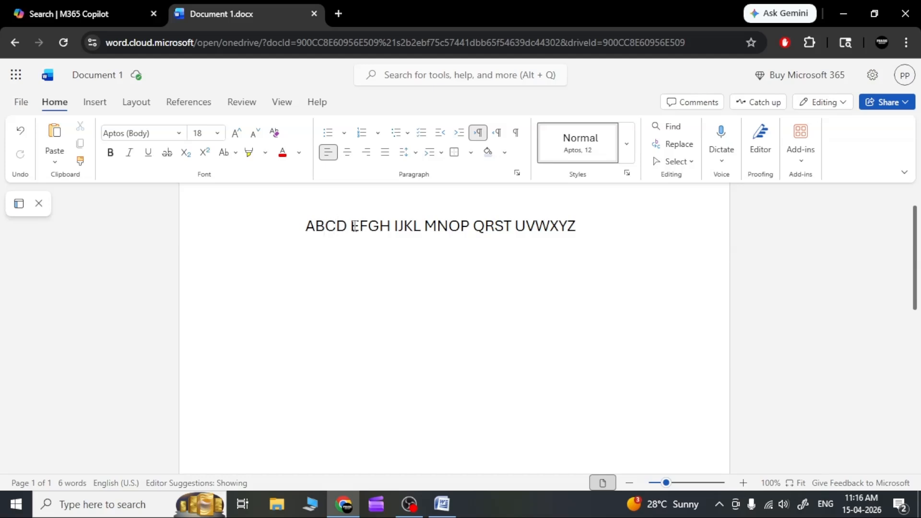
# Step: Select "ABCD" at the start of the line, and apply and remove bold twice
pyautogui.click(350, 240)
pyautogui.moveTo(309, 228); pyautogui.dragTo(318, 229)
pyautogui.moveTo(336, 234); pyautogui.dragTo(345, 233)
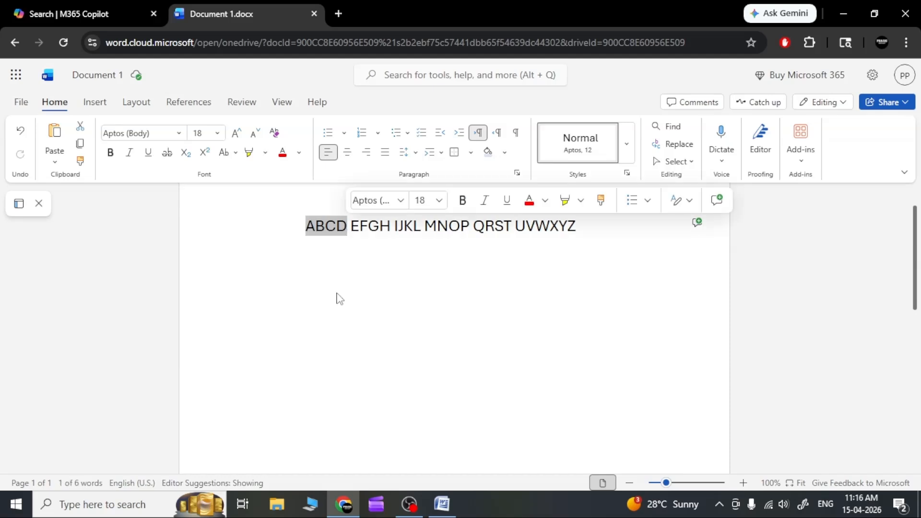
pyautogui.click(110, 152)
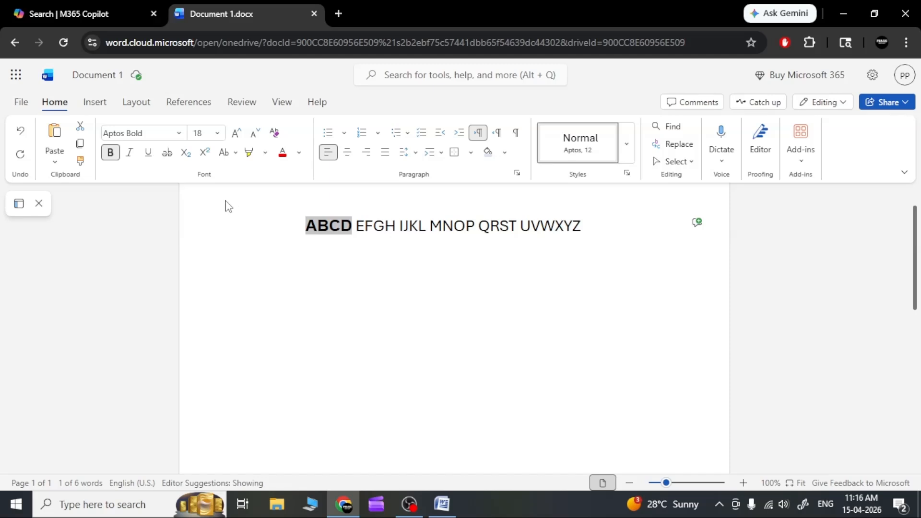
pyautogui.click(111, 155)
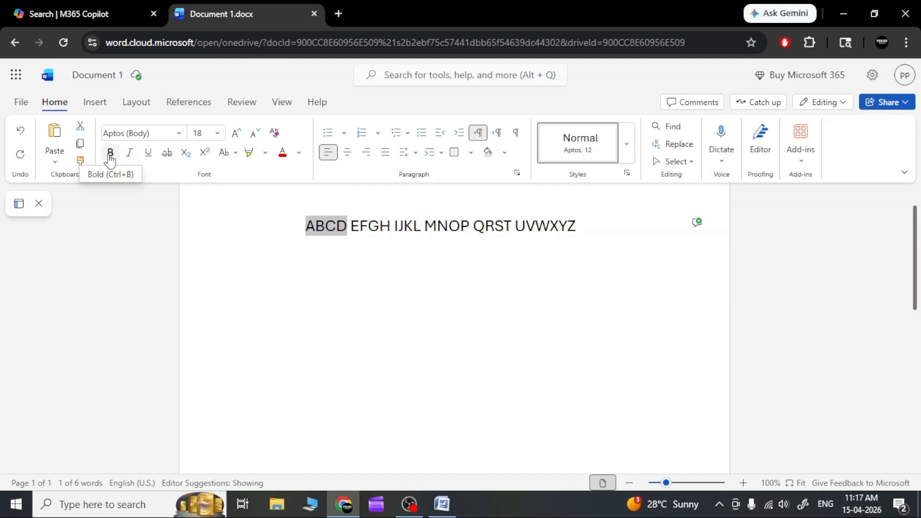
pyautogui.click(109, 155)
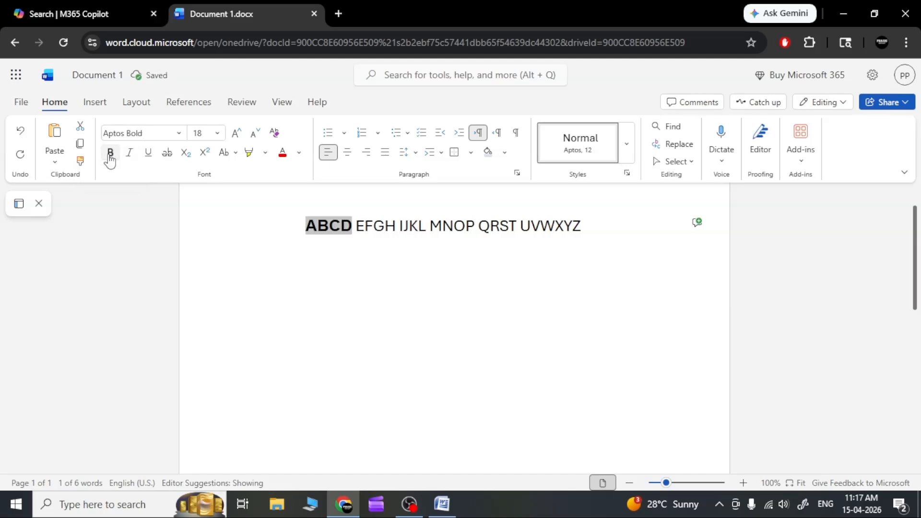
pyautogui.click(110, 154)
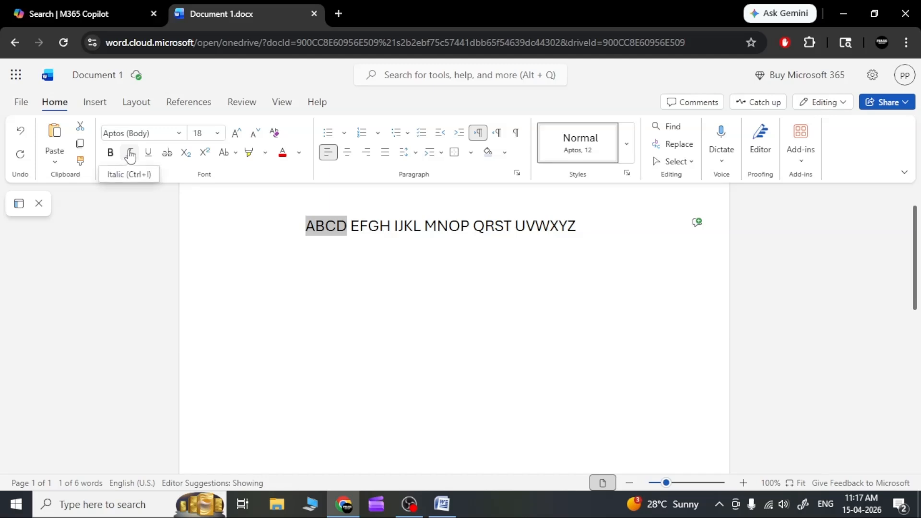
# Step: Apply and remove italic, underline and strikethrough one after another on the selected "ABCD"
pyautogui.click(130, 155)
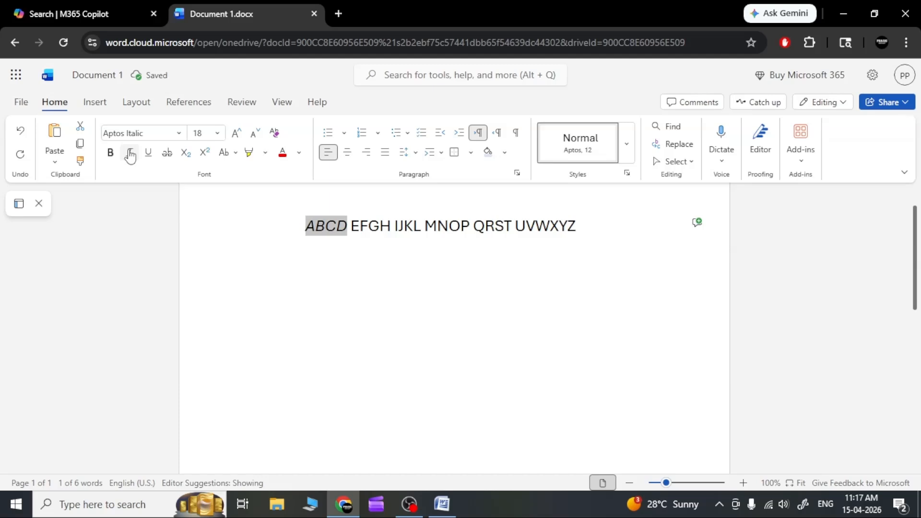
pyautogui.click(130, 155)
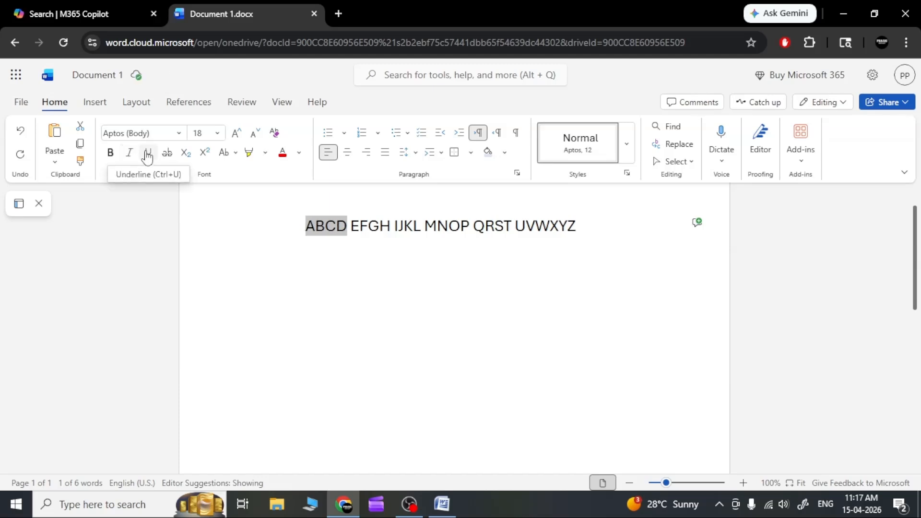
pyautogui.click(147, 155)
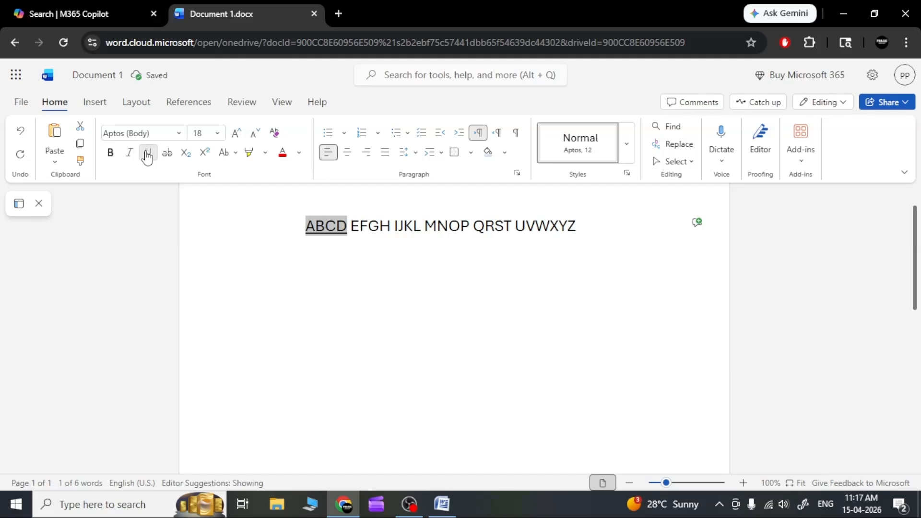
pyautogui.click(147, 155)
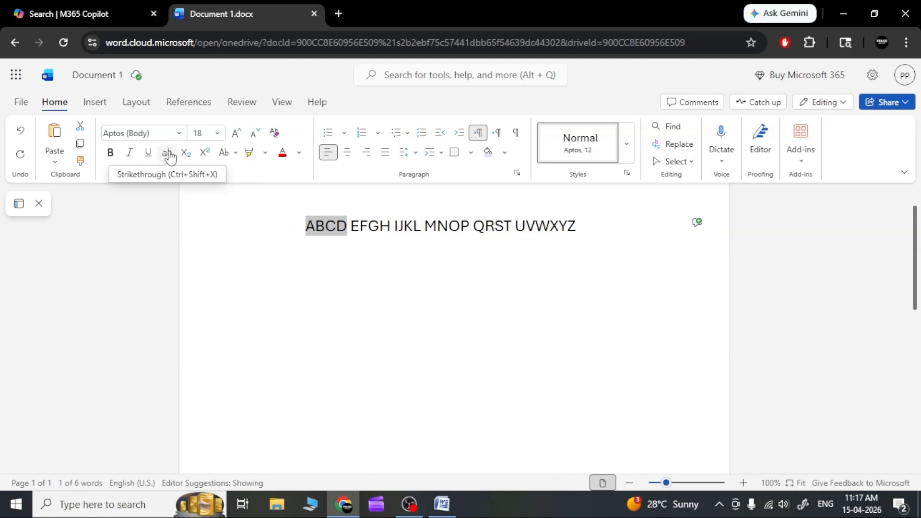
pyautogui.click(170, 156)
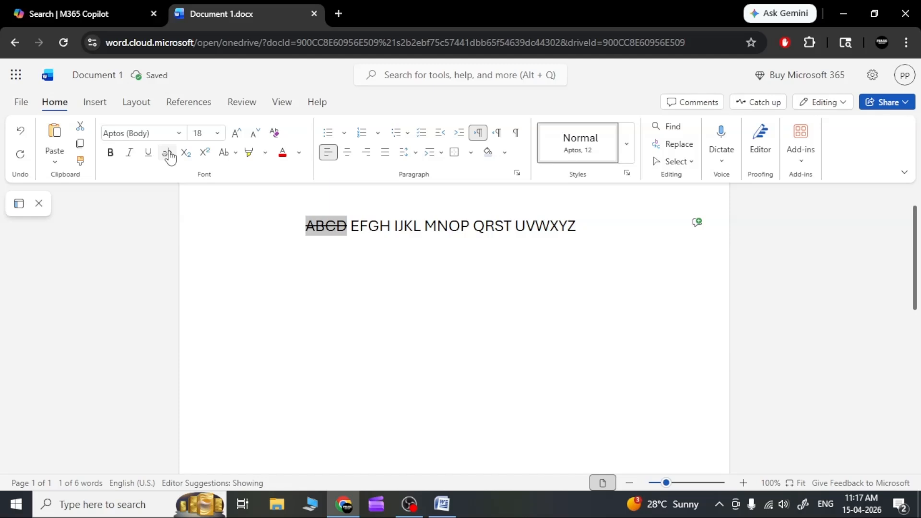
pyautogui.click(170, 156)
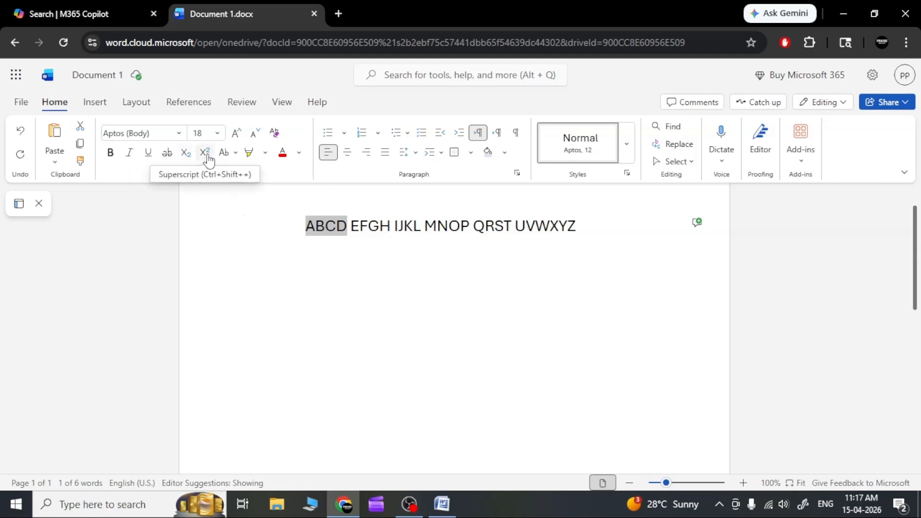
# Step: Deselect "ABCD" and insert a "2" between "AB" and "CD"
pyautogui.click(317, 293)
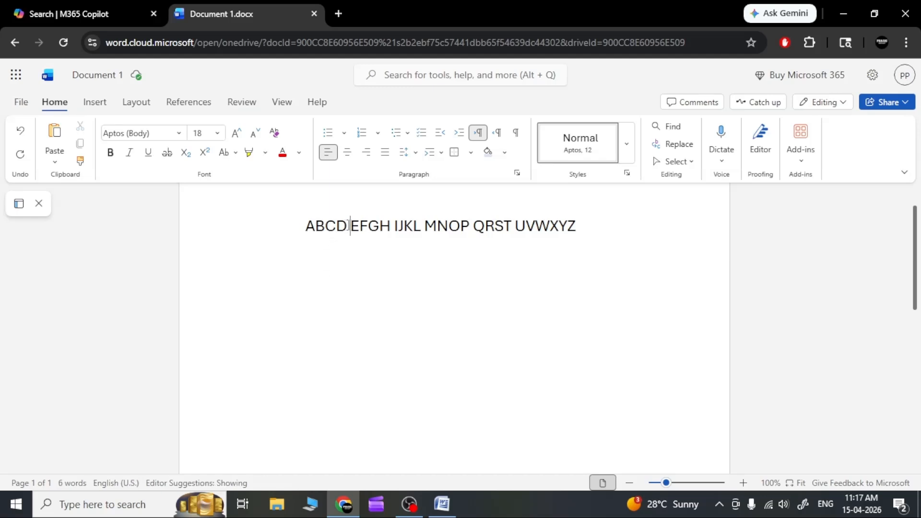
pyautogui.click(337, 281)
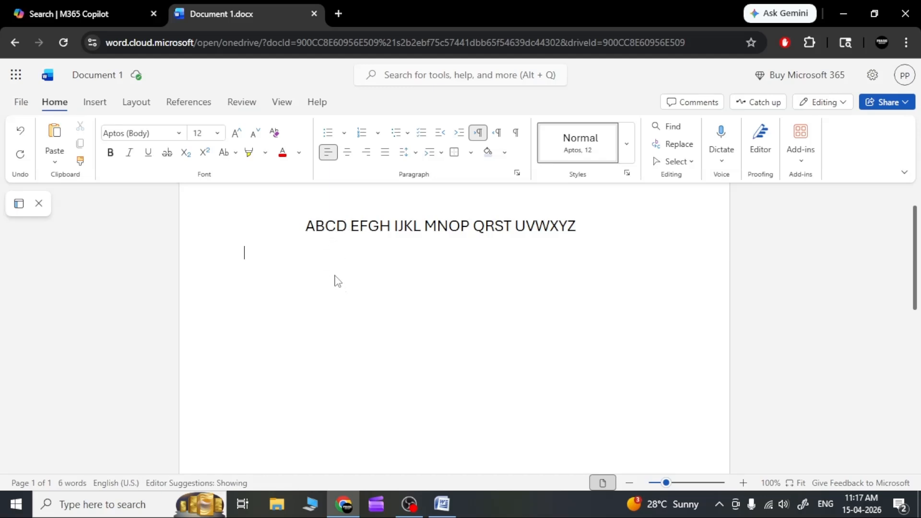
pyautogui.click(325, 227)
pyautogui.write('2')
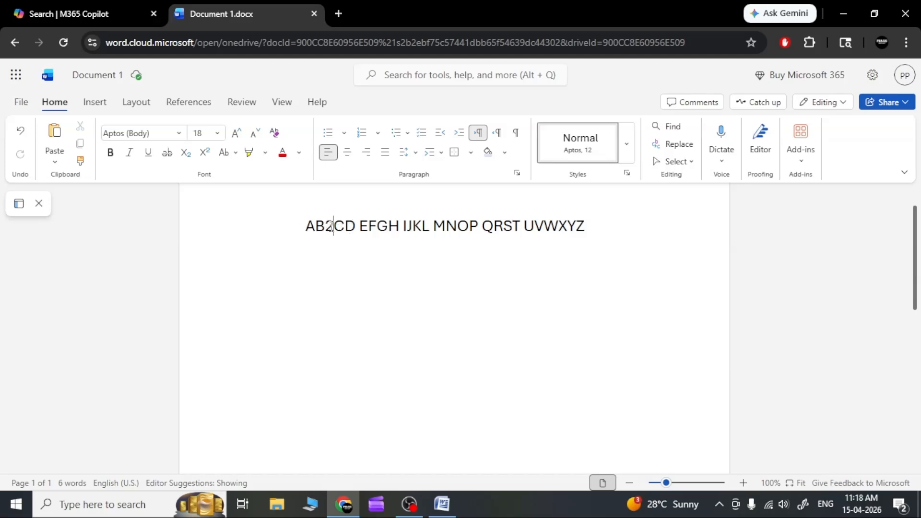
# Step: Select the "2" after "AB", try it as subscript, and format it as superscript
pyautogui.keyDown('shift'); pyautogui.click(327, 226); pyautogui.keyUp('shift')
pyautogui.click(183, 157)
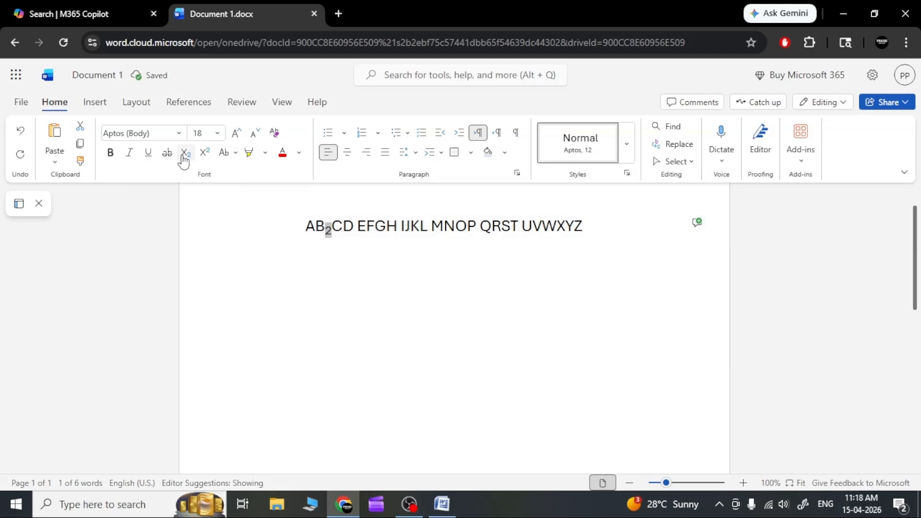
pyautogui.click(206, 152)
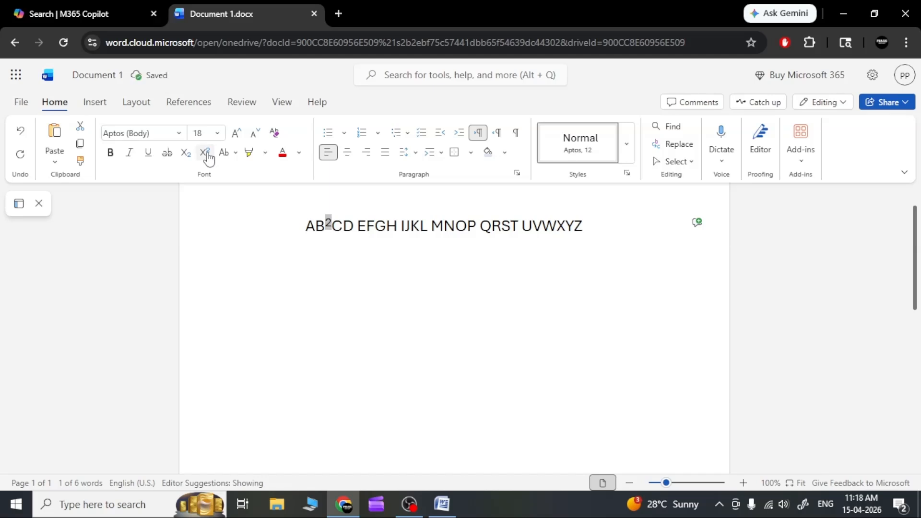
pyautogui.click(207, 152)
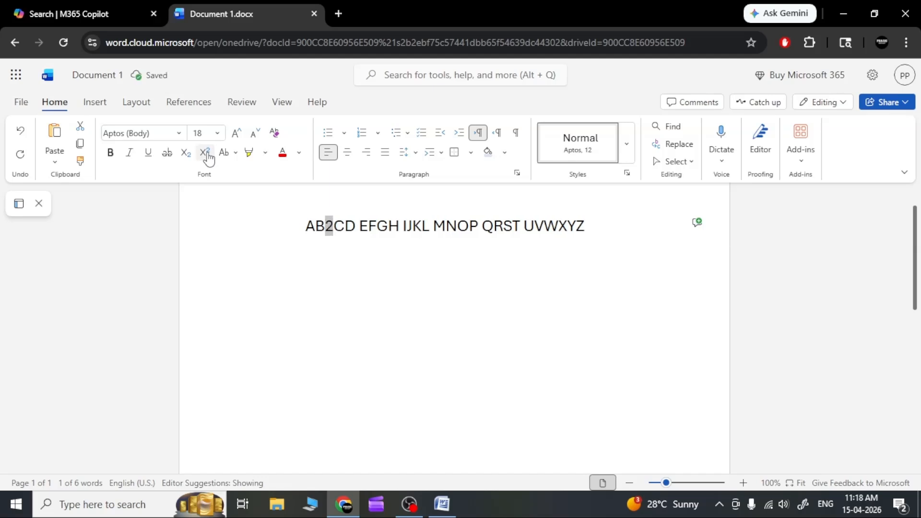
pyautogui.click(205, 153)
pyautogui.click(392, 251)
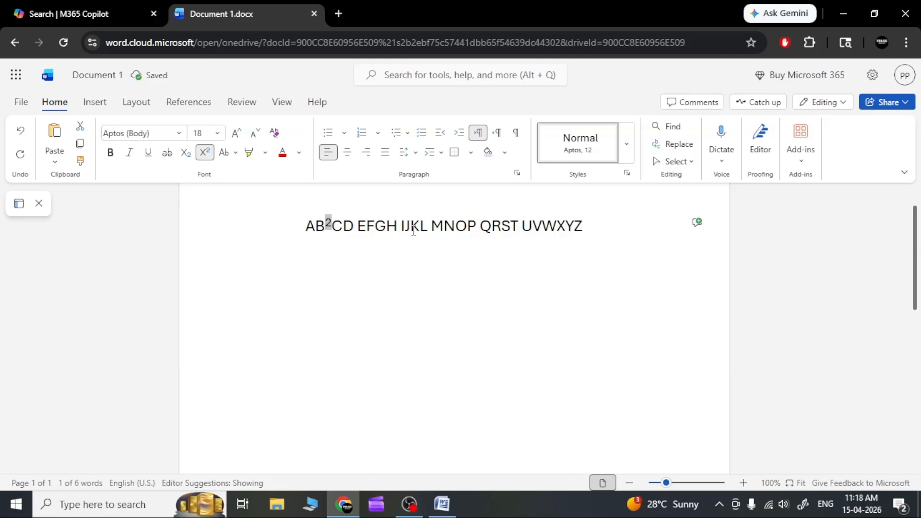
# Step: Insert a space after the superscript "2" and make "CD" bold
pyautogui.click(331, 228)
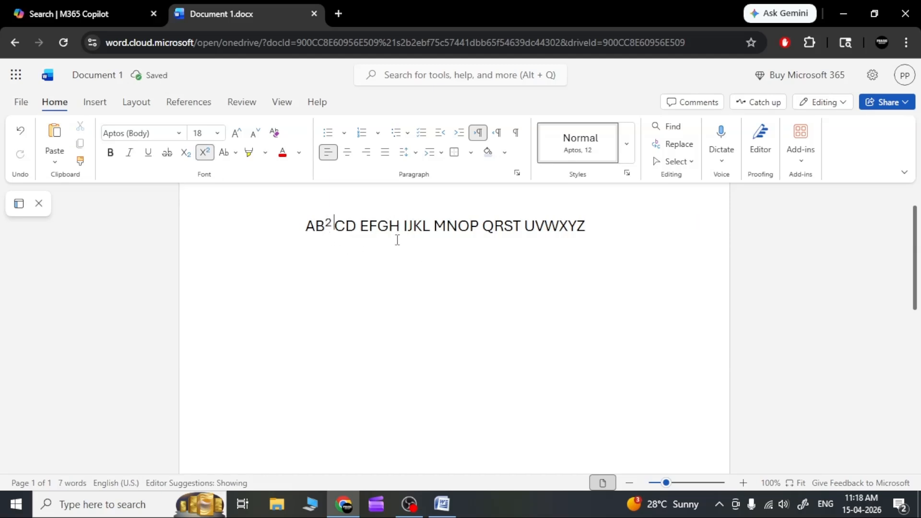
pyautogui.moveTo(334, 226); pyautogui.dragTo(359, 227)
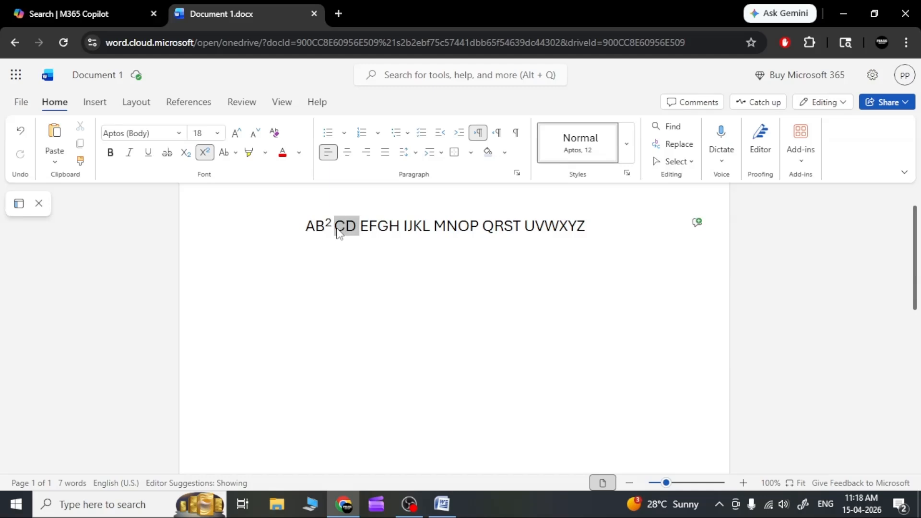
pyautogui.click(111, 152)
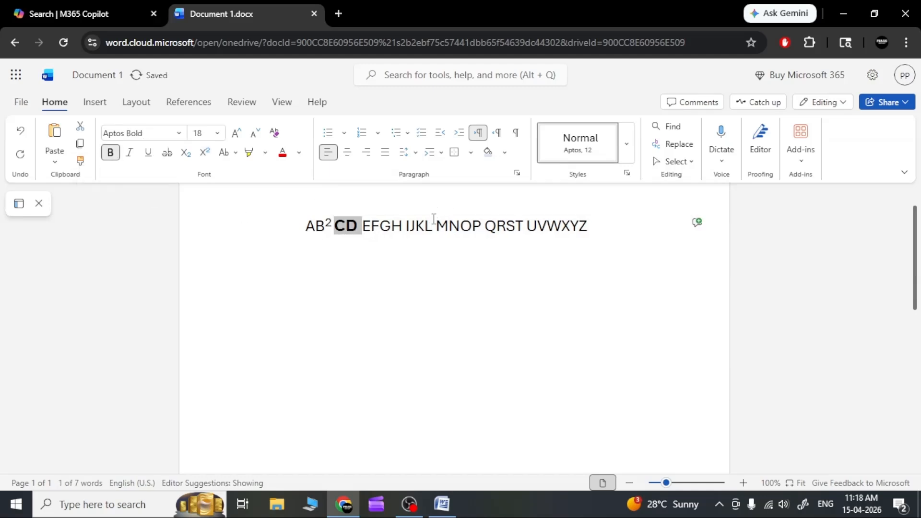
pyautogui.click(411, 223)
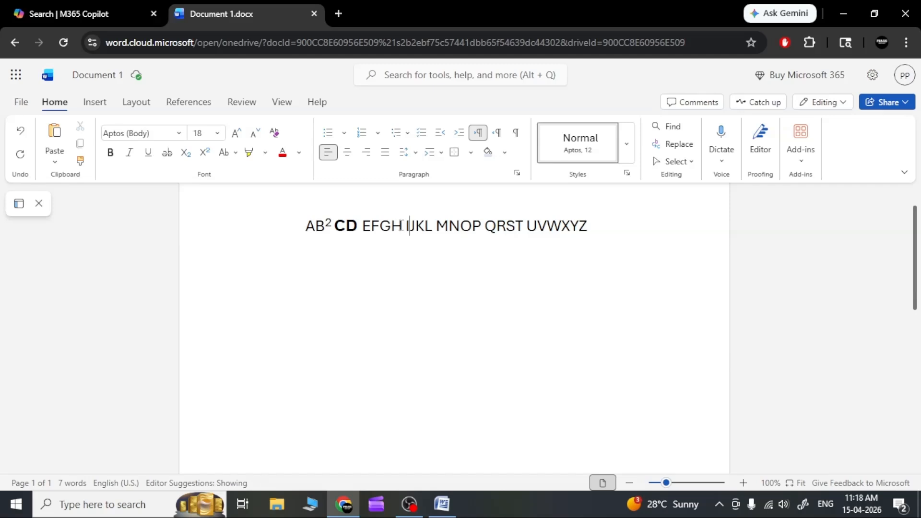
# Step: Italicize "EFGH", strike through "IJKL", and deselect the text
pyautogui.moveTo(403, 225); pyautogui.dragTo(361, 226)
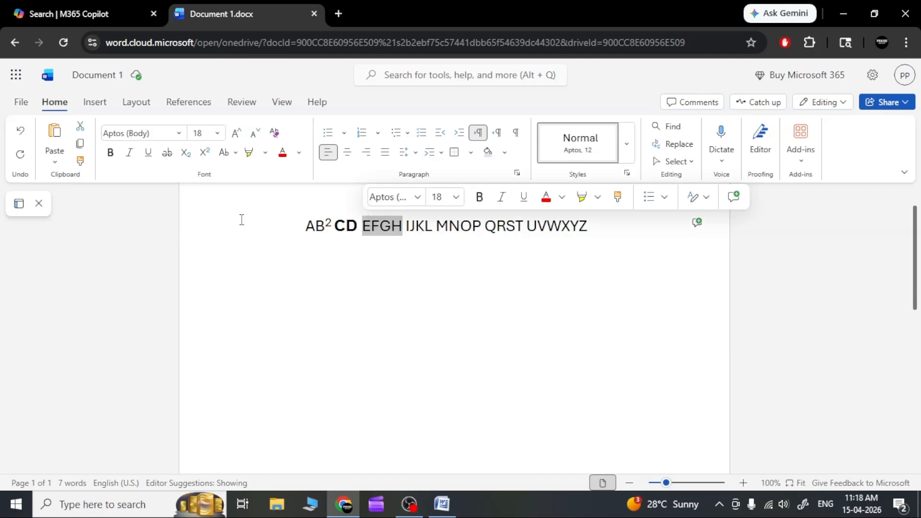
pyautogui.click(129, 153)
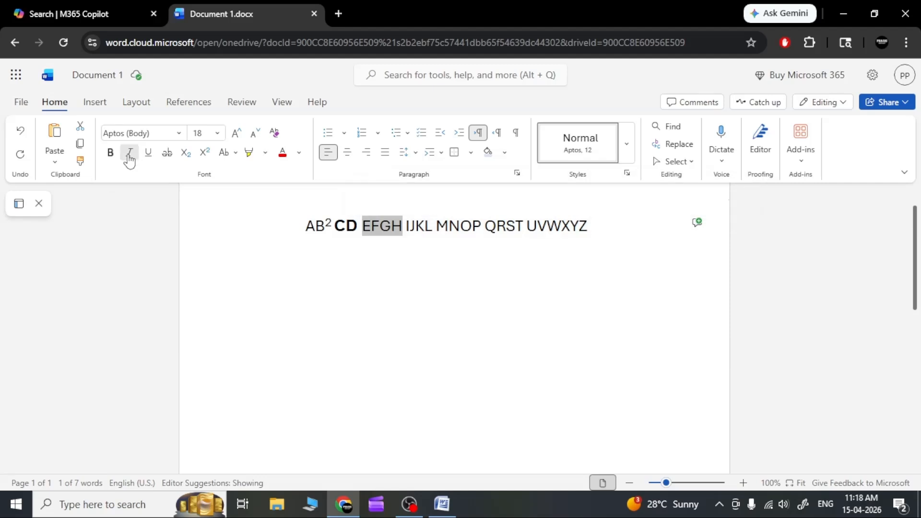
pyautogui.click(492, 252)
pyautogui.moveTo(433, 227); pyautogui.dragTo(406, 227)
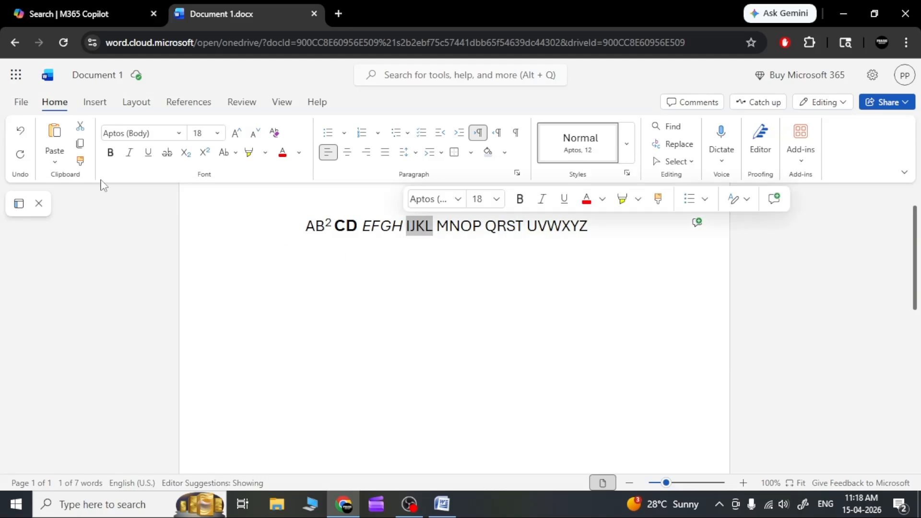
pyautogui.click(165, 152)
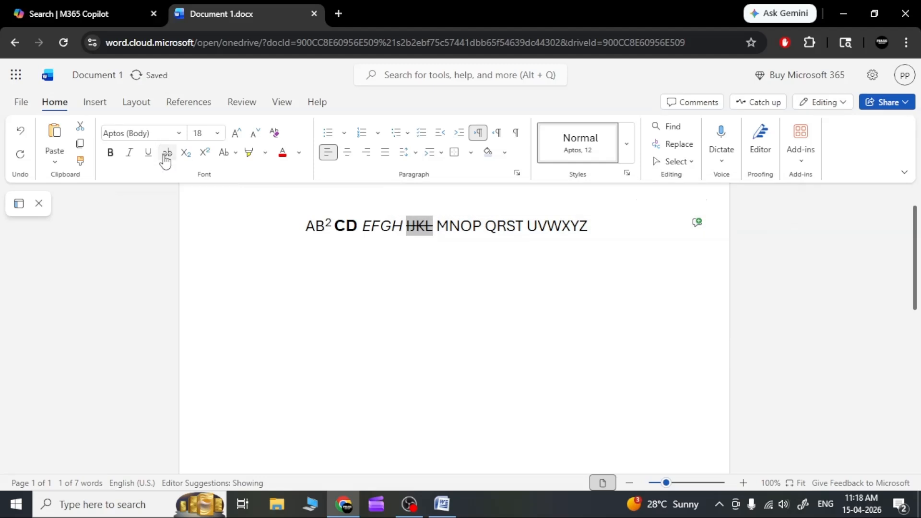
pyautogui.click(522, 255)
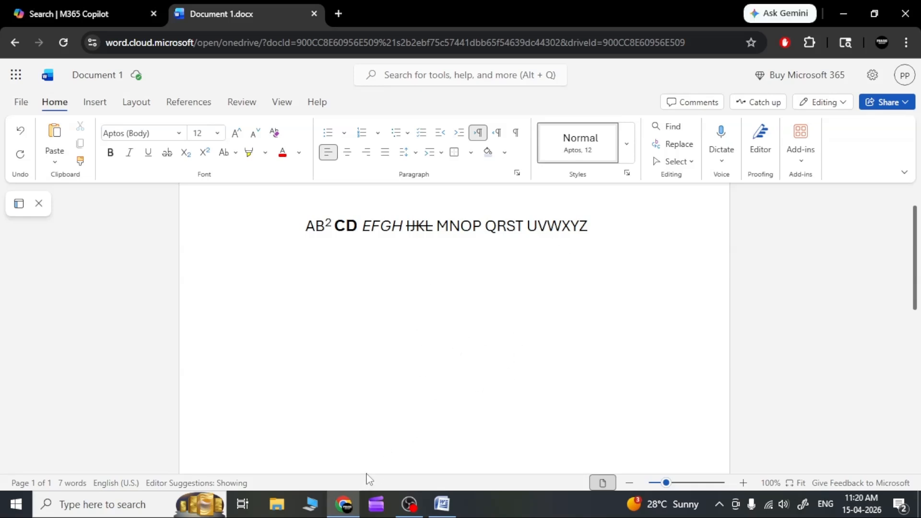
# Step: Copy "MNOP" from the first line and paste it on the line below, allowing the site to access the clipboard
pyautogui.click(437, 240)
pyautogui.moveTo(436, 230); pyautogui.dragTo(479, 230)
pyautogui.hotkey('ctrl', 'c')
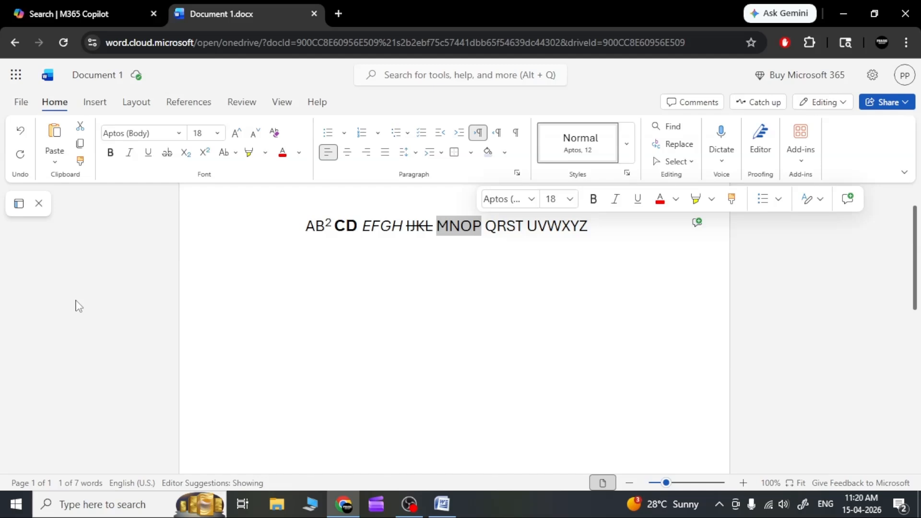
pyautogui.click(81, 145)
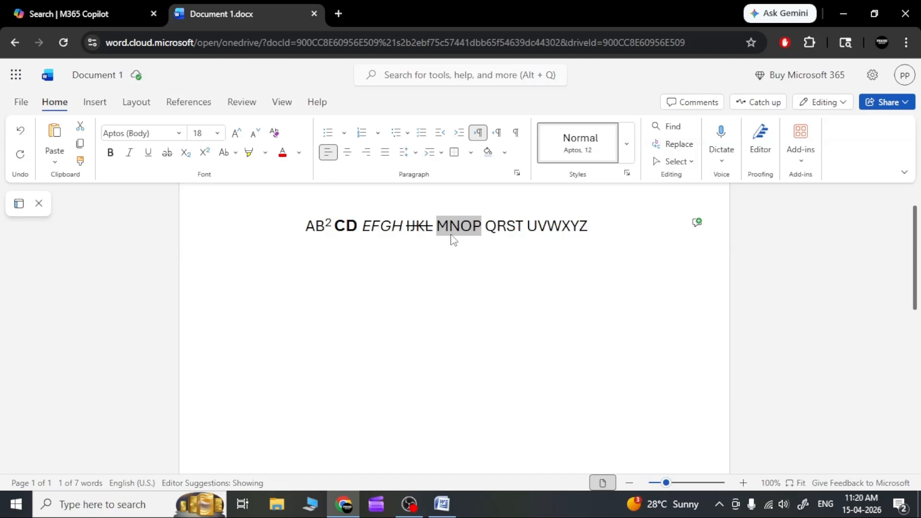
pyautogui.click(317, 254)
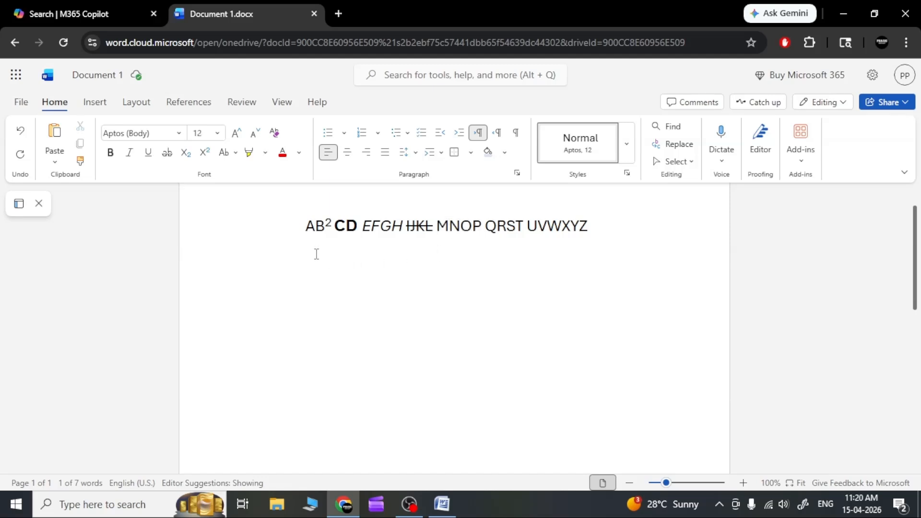
pyautogui.click(53, 135)
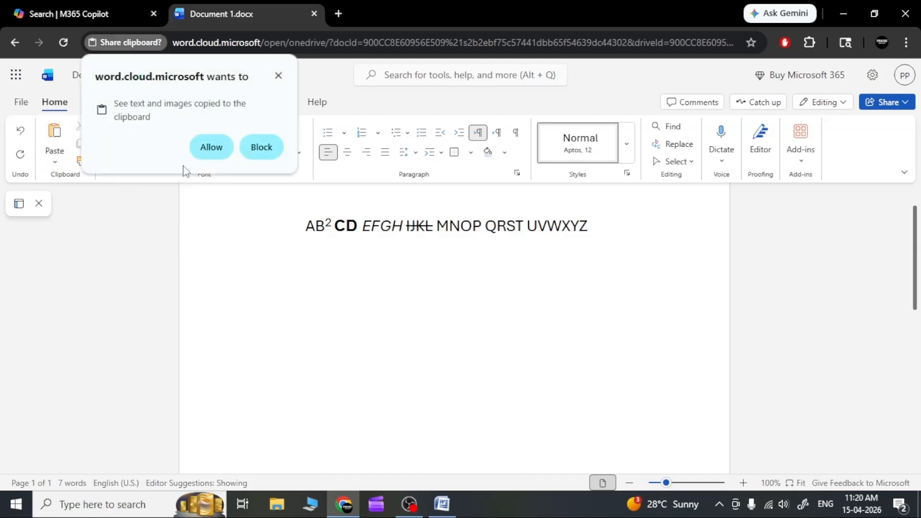
pyautogui.click(211, 147)
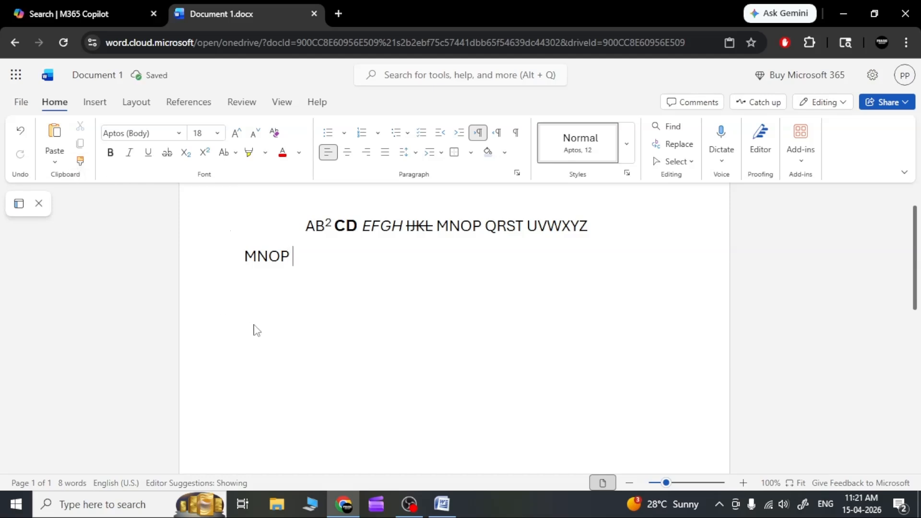
# Step: Paste "MNOP" twice more on the second line and three times on a new line below it
pyautogui.click(55, 136)
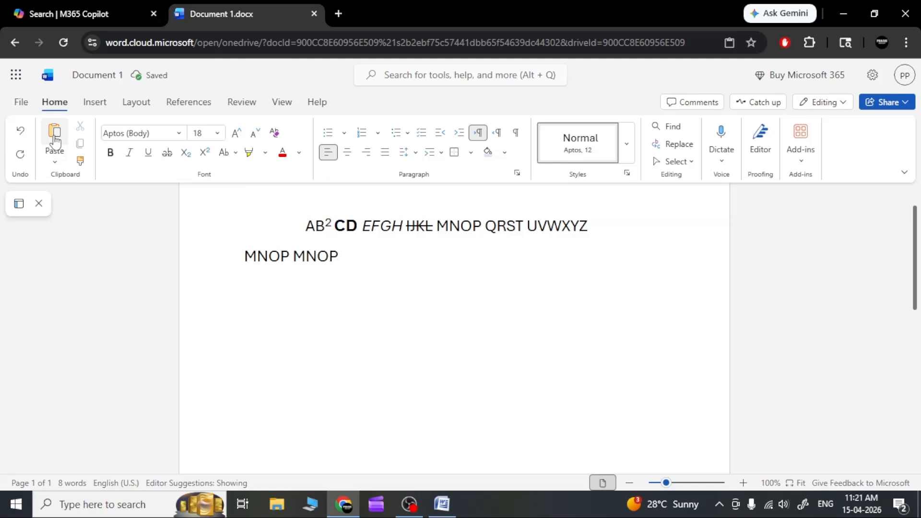
pyautogui.click(56, 139)
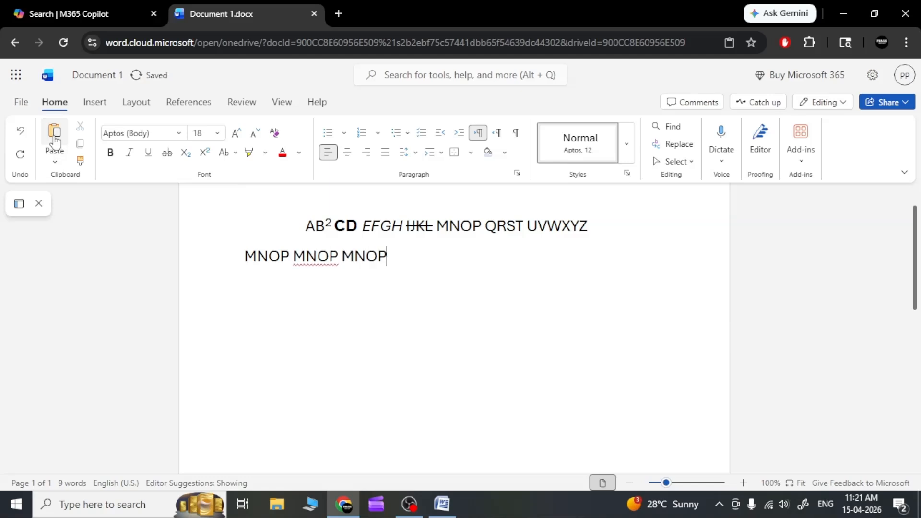
pyautogui.press('Return')
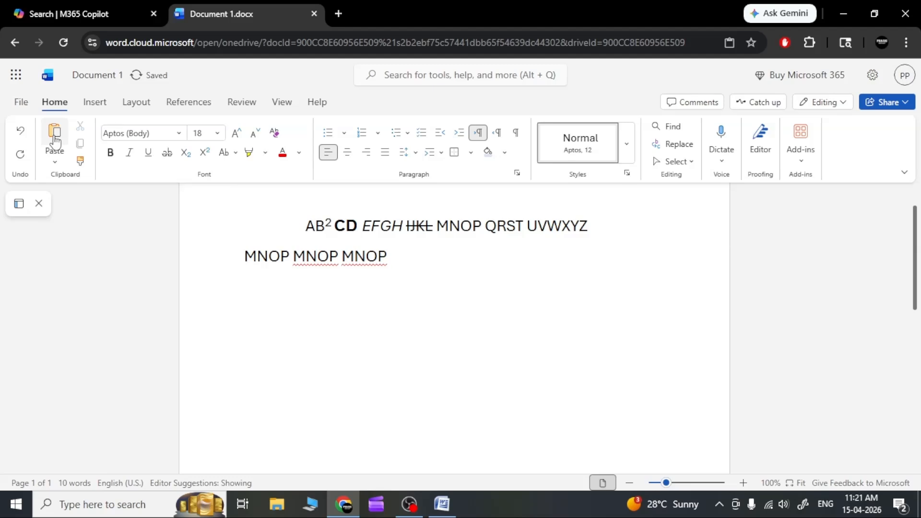
pyautogui.click(55, 139)
pyautogui.click(55, 139)
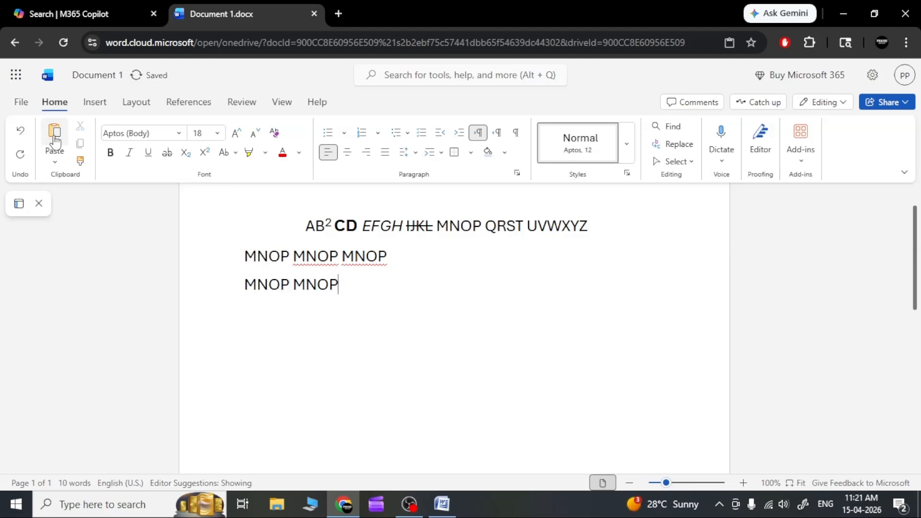
pyautogui.click(56, 139)
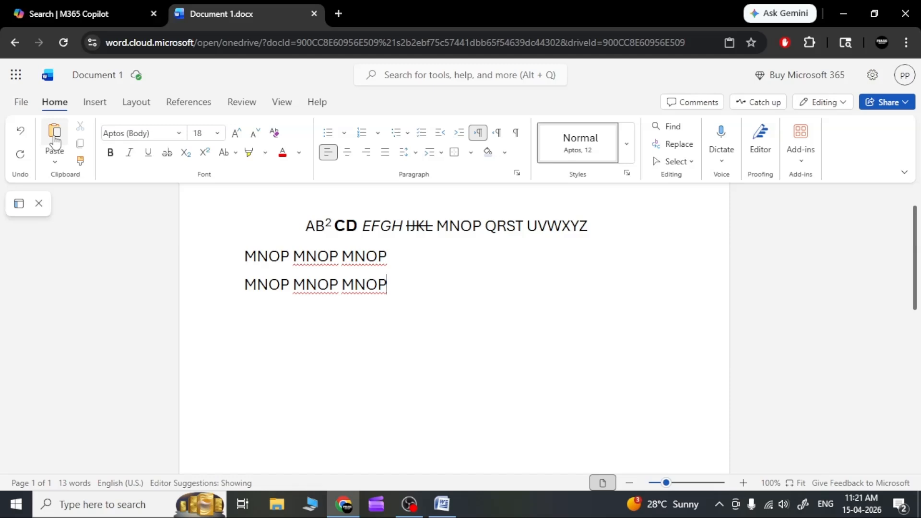
# Step: Leave two blank lines and paste "MNOP" three times on the line after them
pyautogui.press('Return')
pyautogui.click(54, 136)
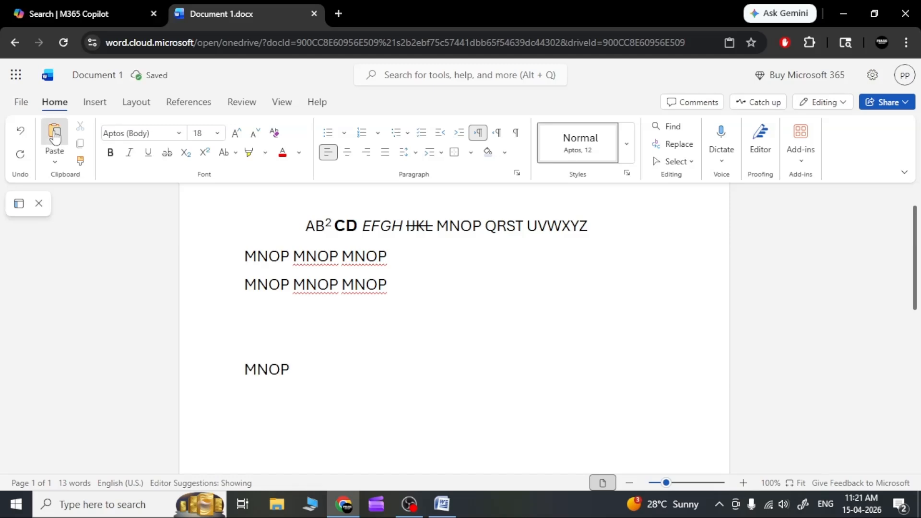
pyautogui.click(55, 135)
pyautogui.click(55, 136)
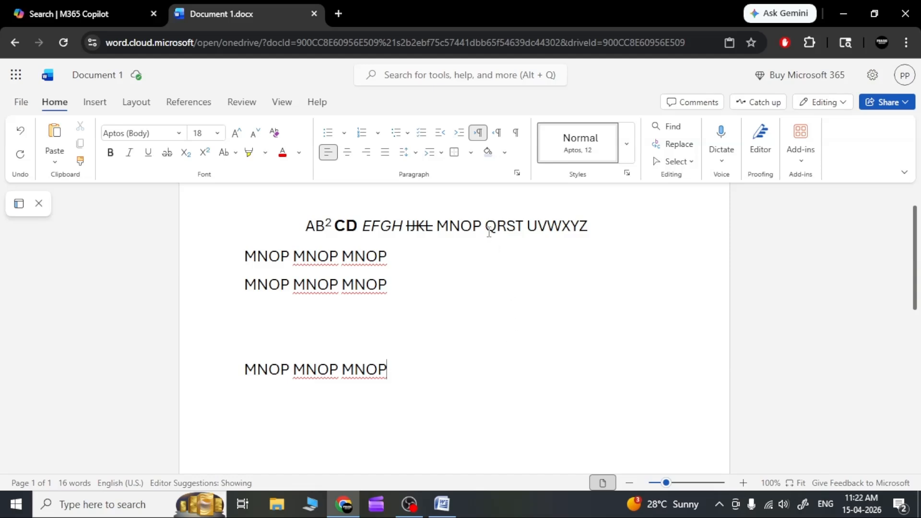
# Step: Cut "QRST" and "UV" from the first line of text
pyautogui.moveTo(486, 226); pyautogui.dragTo(524, 238)
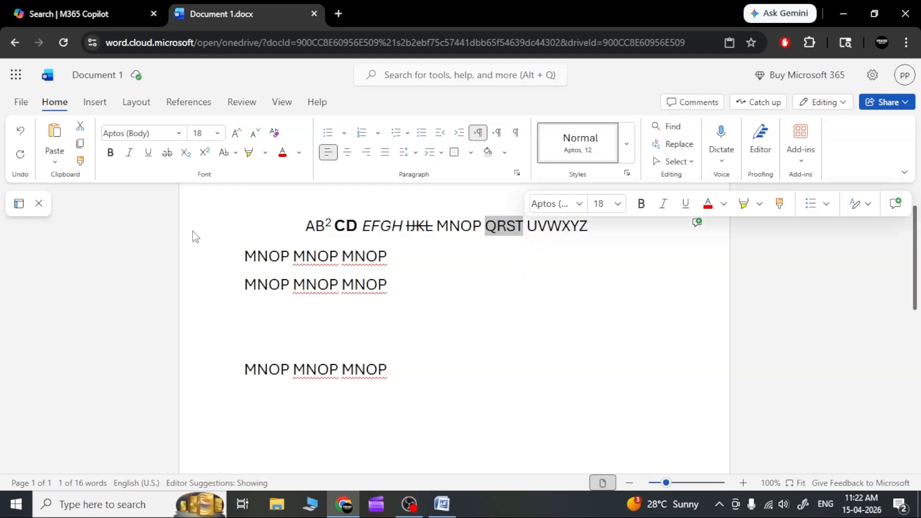
pyautogui.click(80, 134)
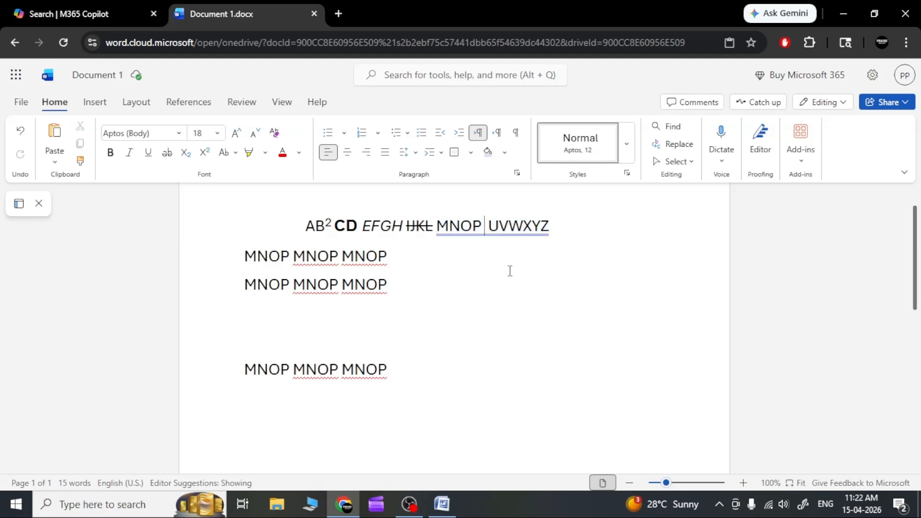
pyautogui.moveTo(493, 228); pyautogui.dragTo(508, 229)
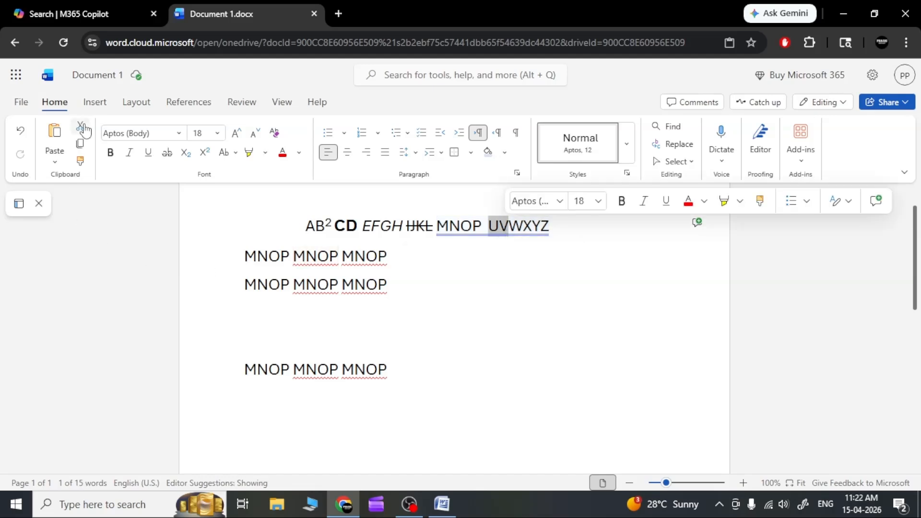
pyautogui.click(82, 127)
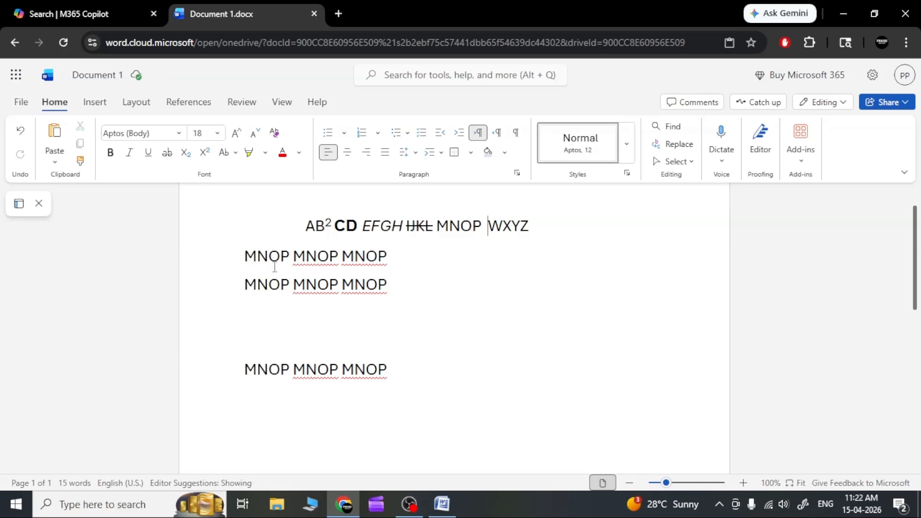
# Step: Cut the upper two "MNOP MNOP MNOP" lines and place the cursor on the blank line above the remaining one
pyautogui.moveTo(387, 285); pyautogui.dragTo(244, 262)
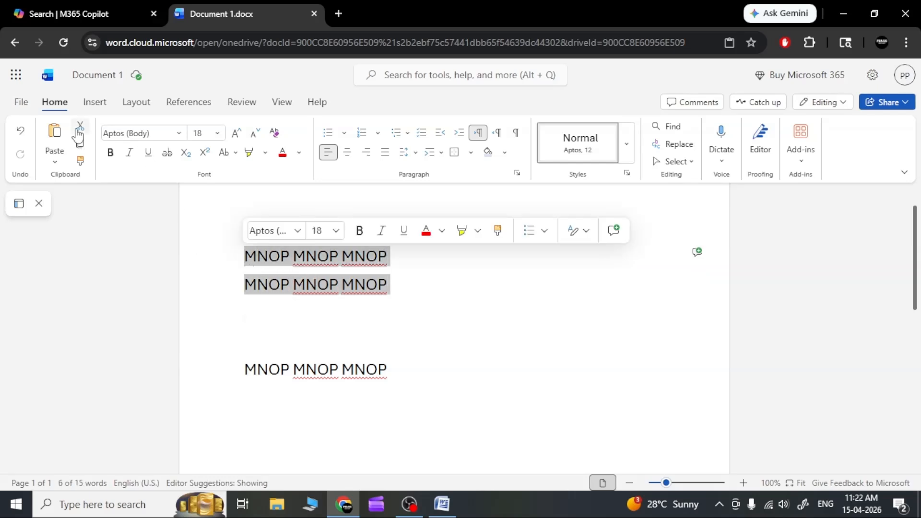
pyautogui.click(79, 129)
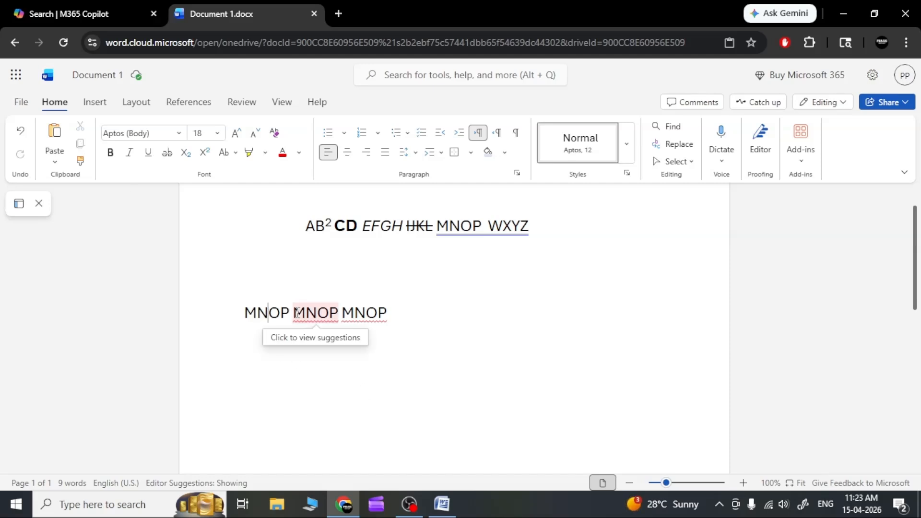
pyautogui.moveTo(317, 312); pyautogui.dragTo(340, 314)
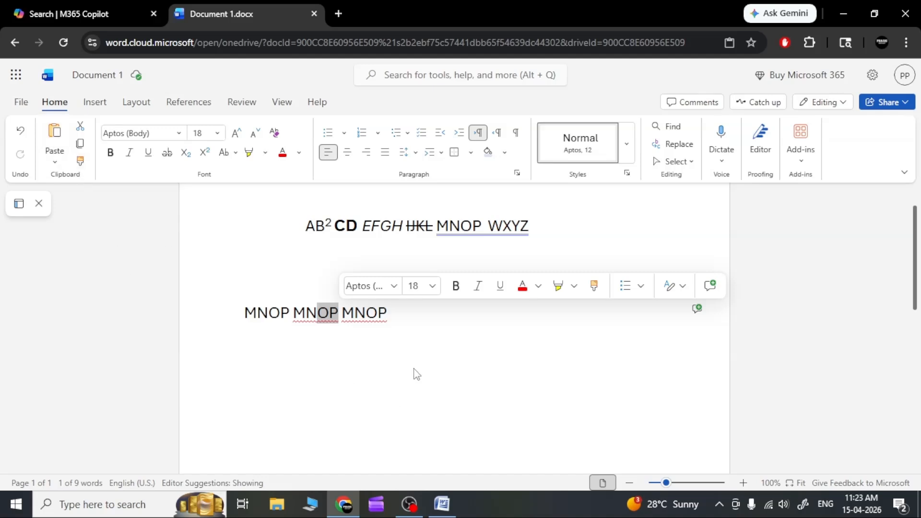
pyautogui.click(413, 321)
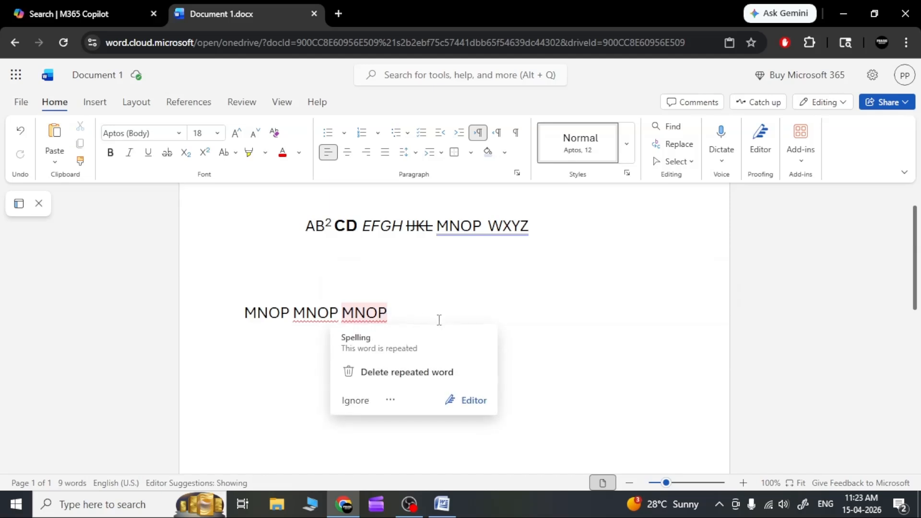
pyautogui.click(390, 287)
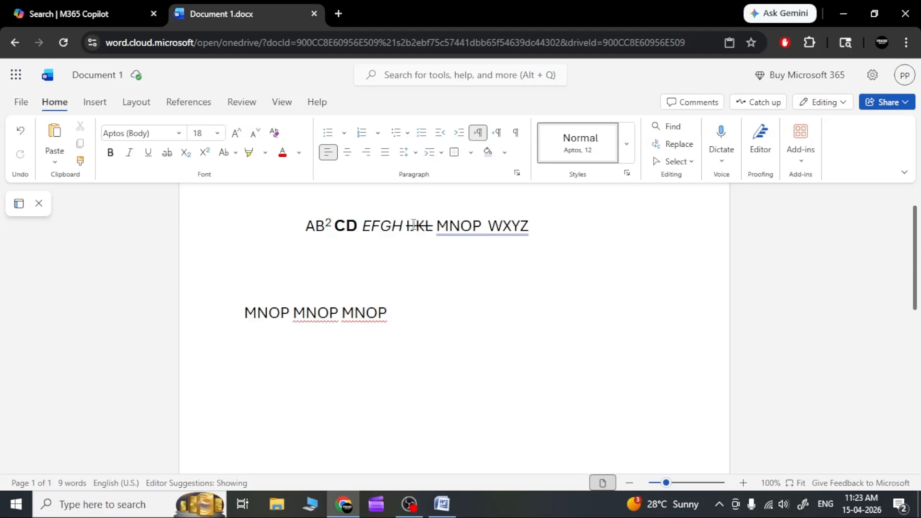
# Step: Select "EFGH" in the first line and open the Windows On-Screen Keyboard
pyautogui.doubleClick(382, 227)
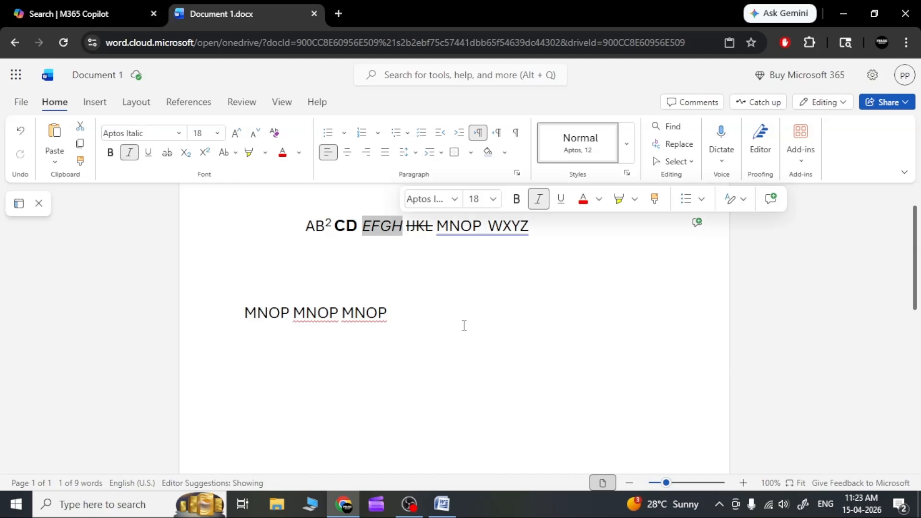
pyautogui.click(91, 511)
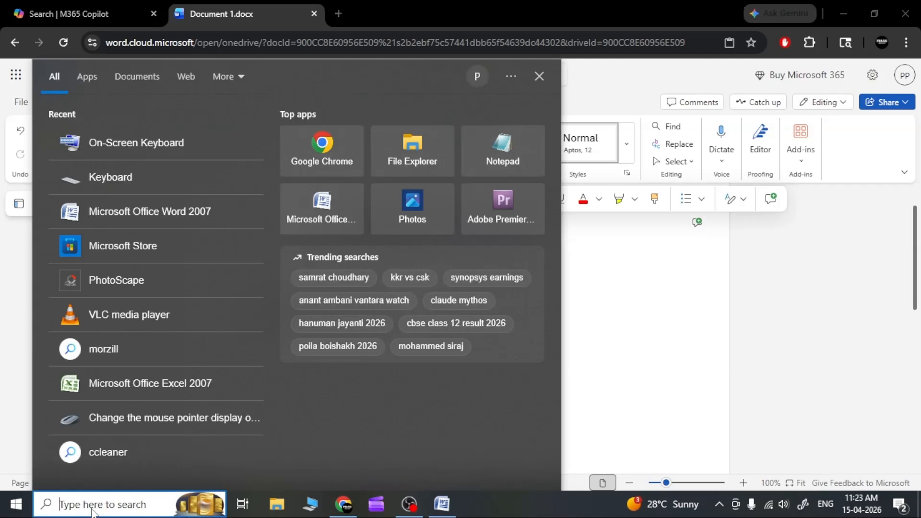
pyautogui.write('on sc')
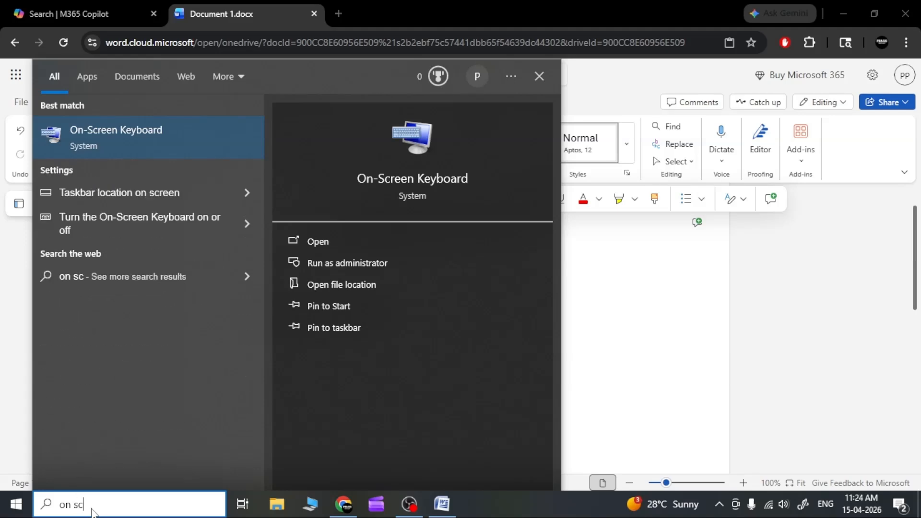
pyautogui.click(317, 241)
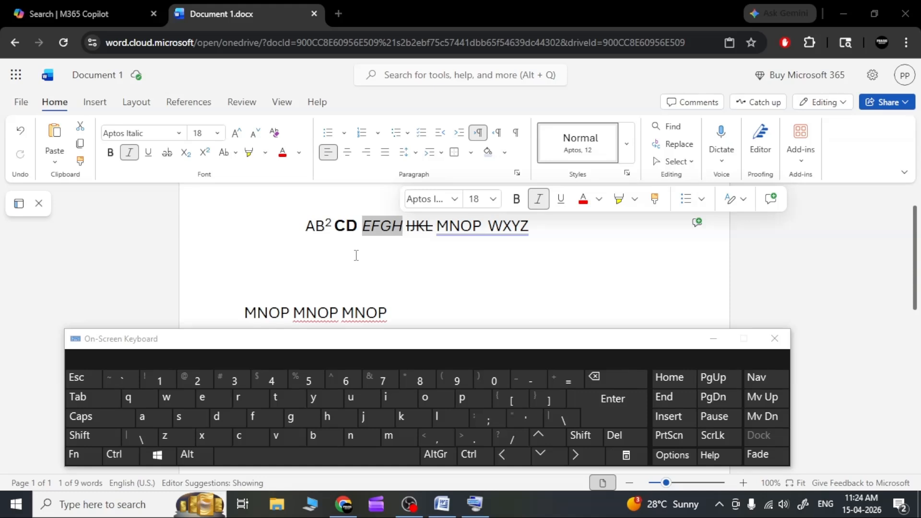
# Step: Try to copy the selected "EFGH" with the On-Screen Keyboard
pyautogui.press('ctrl')
pyautogui.press('ctrl')
pyautogui.press('ctrl')
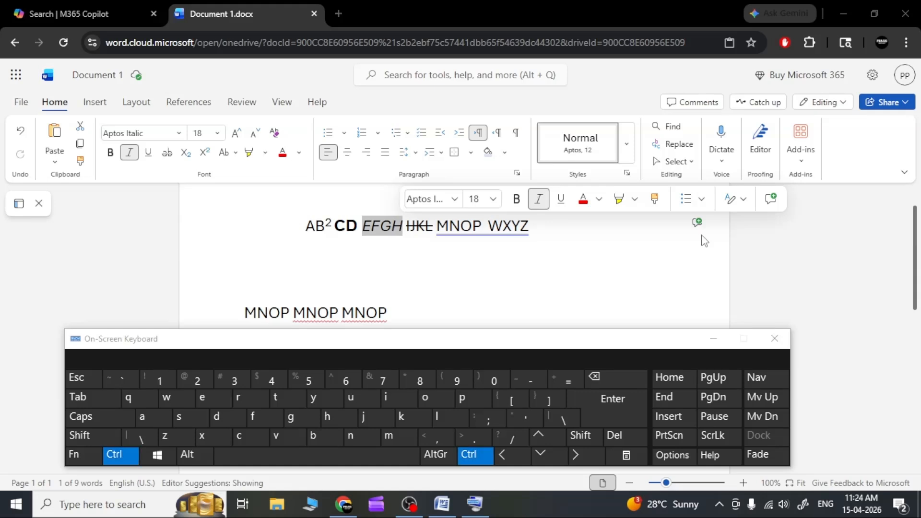
pyautogui.click(252, 437)
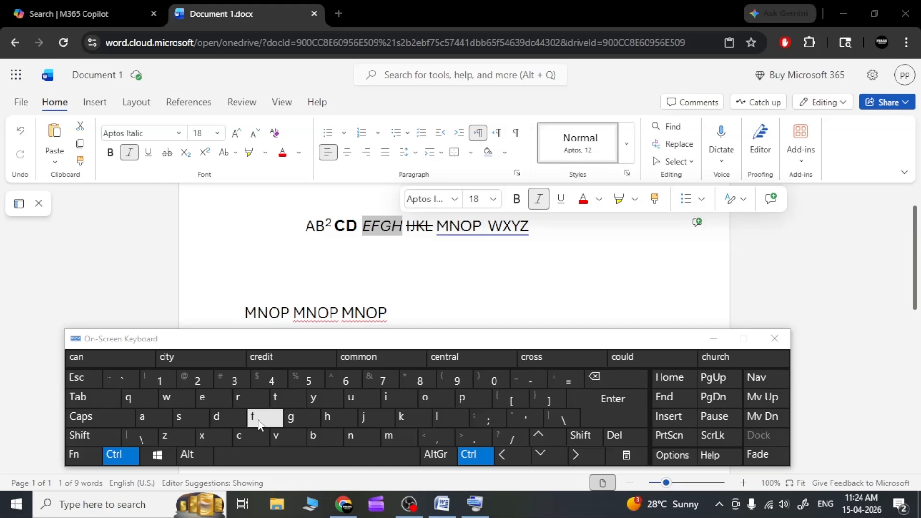
pyautogui.click(258, 419)
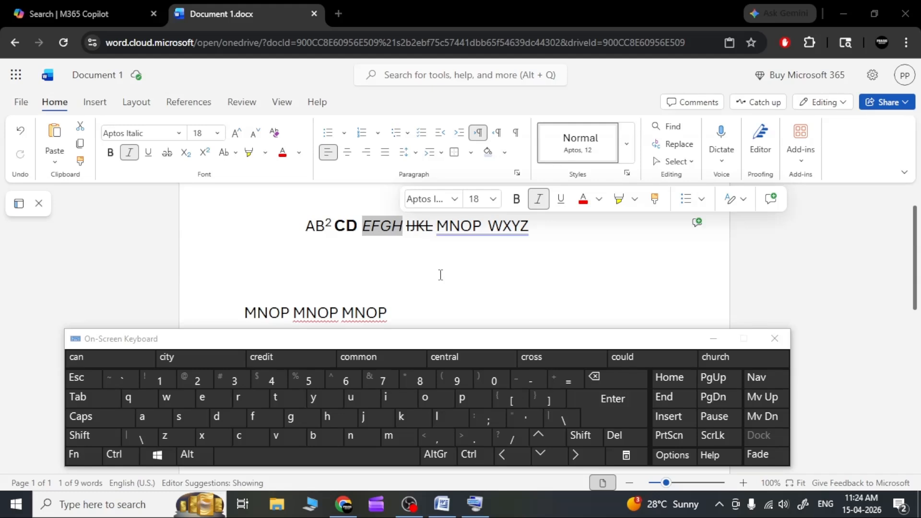
# Step: Paste the clipboard contents on the blank line directly above the "MNOP MNOP MNOP" line
pyautogui.click(328, 274)
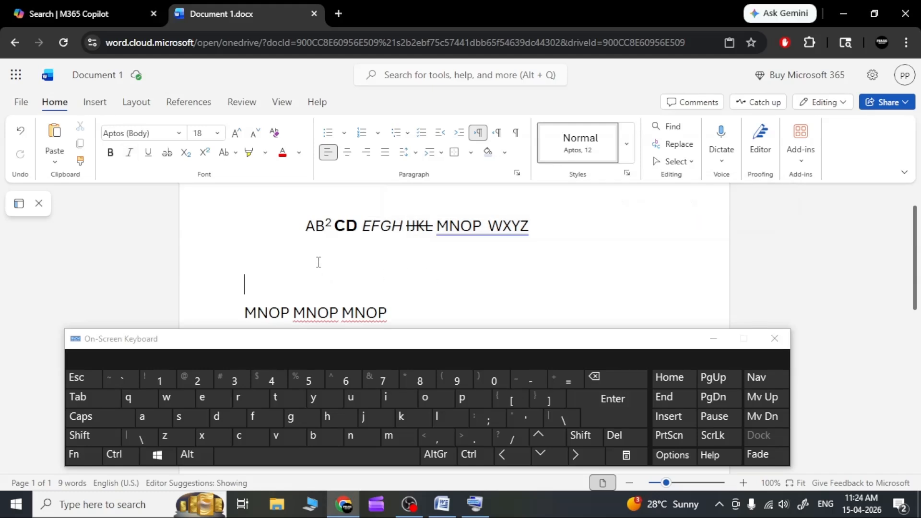
pyautogui.press('ctrl')
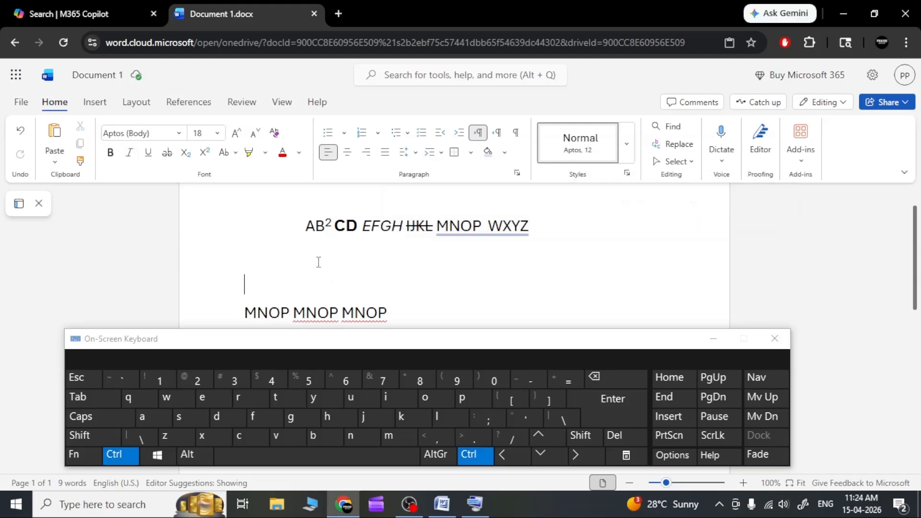
pyautogui.click(287, 443)
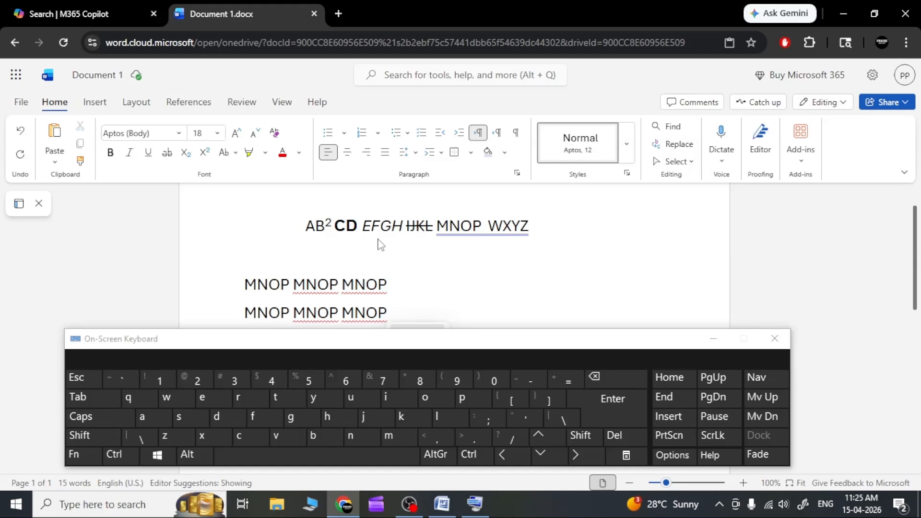
# Step: Copy the italic "EFGH" and paste it on the blank line directly below the first line
pyautogui.moveTo(362, 226); pyautogui.dragTo(402, 232)
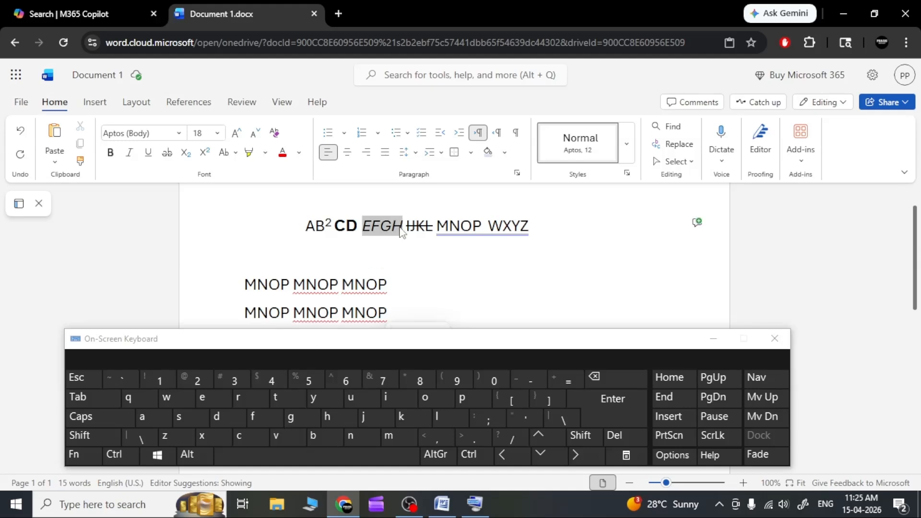
pyautogui.hotkey('ctrl', 'c')
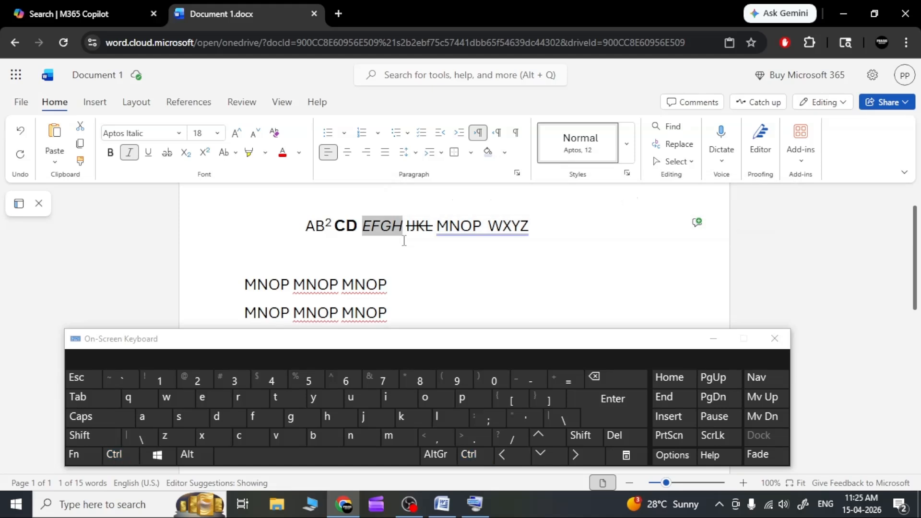
pyautogui.click(308, 252)
pyautogui.hotkey('ctrl', 'v')
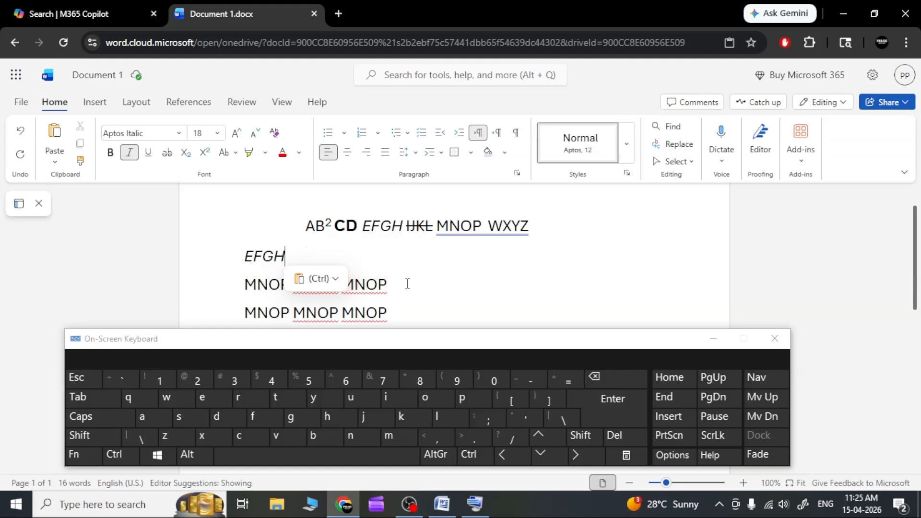
pyautogui.click(386, 284)
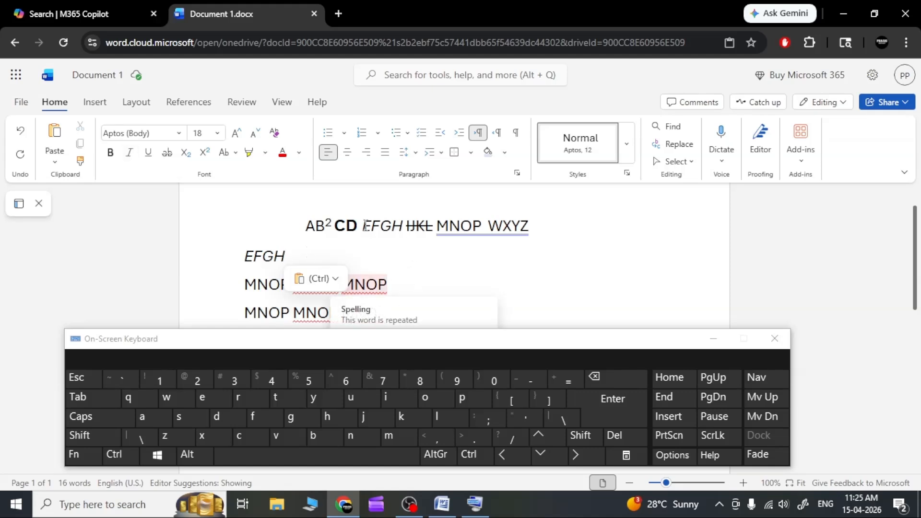
# Step: Delete the italic "EFGH" below the first line and paste it again in the same place with the On-Screen Keyboard
pyautogui.click(294, 254)
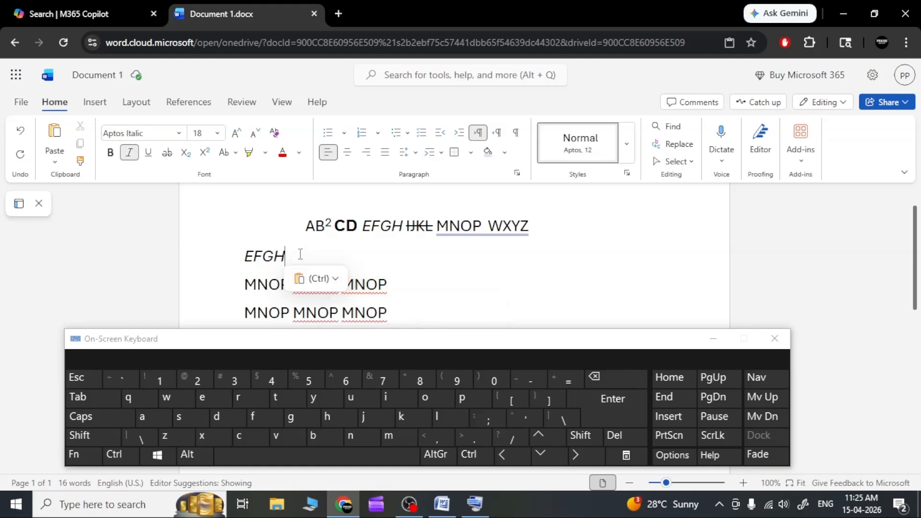
pyautogui.doubleClick(277, 257)
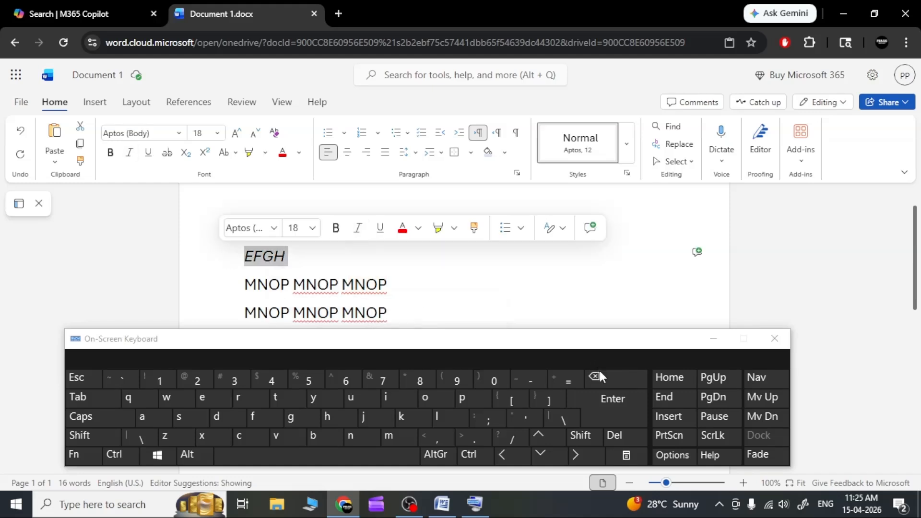
pyautogui.click(600, 373)
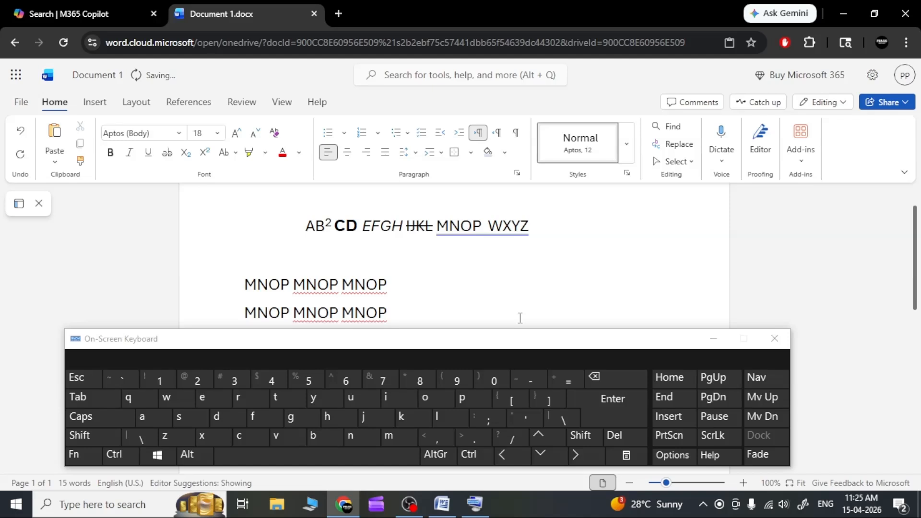
pyautogui.click(290, 260)
pyautogui.click(120, 455)
pyautogui.click(277, 439)
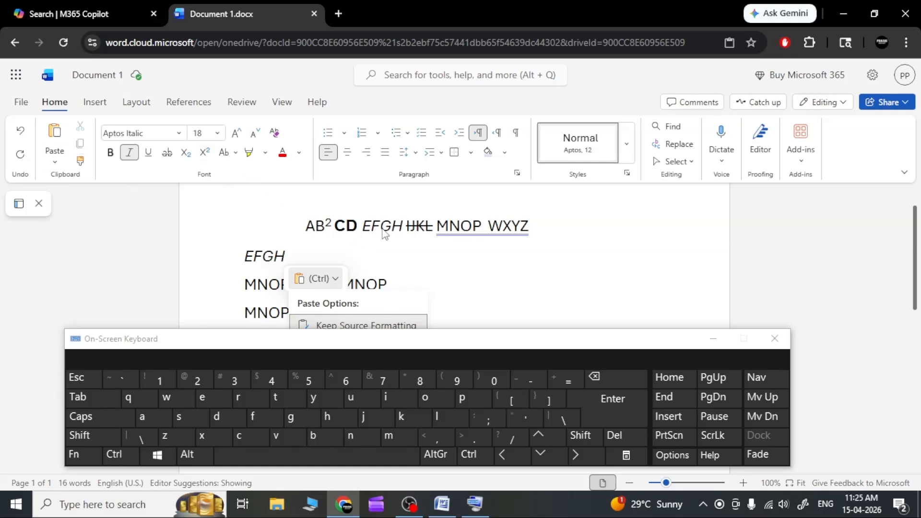
# Step: Copy the bold "CD" from the first line and paste it ten times at the end of the first "MNOP MNOP MNOP" line
pyautogui.moveTo(357, 224); pyautogui.dragTo(335, 225)
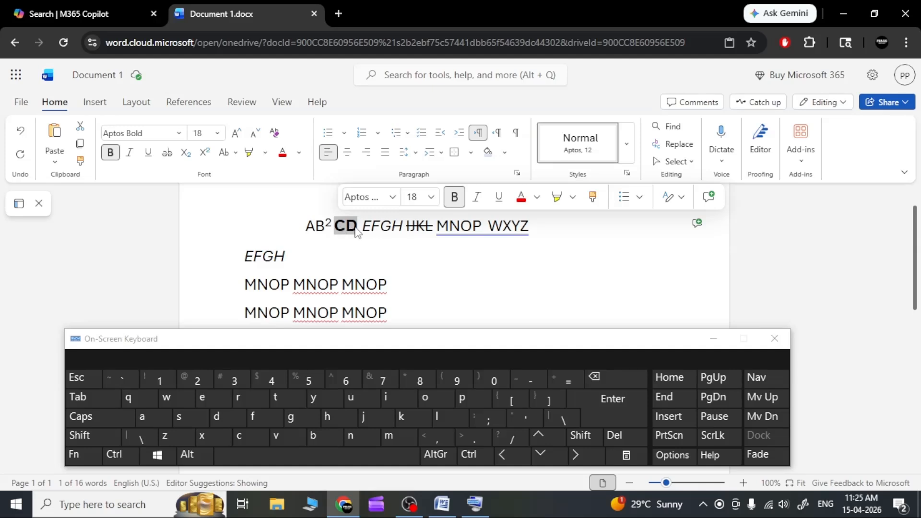
pyautogui.hotkey('ctrl', 'c')
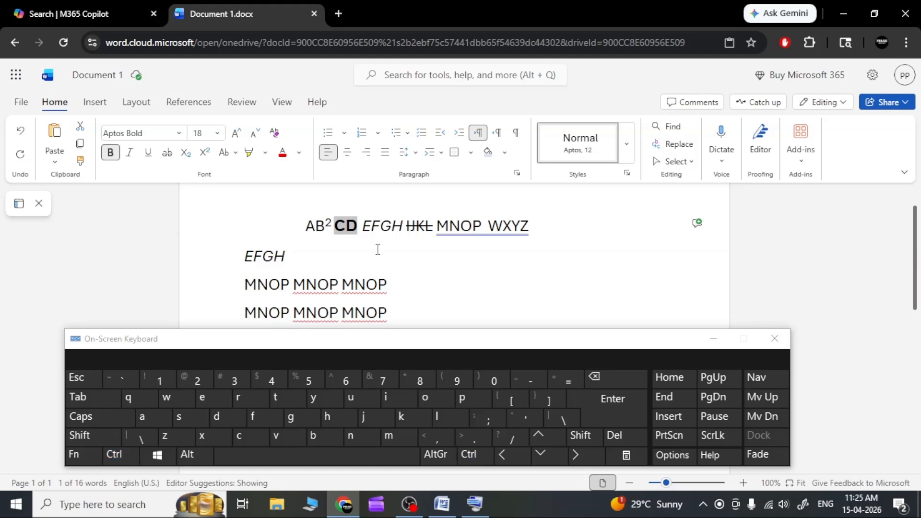
pyautogui.click(334, 248)
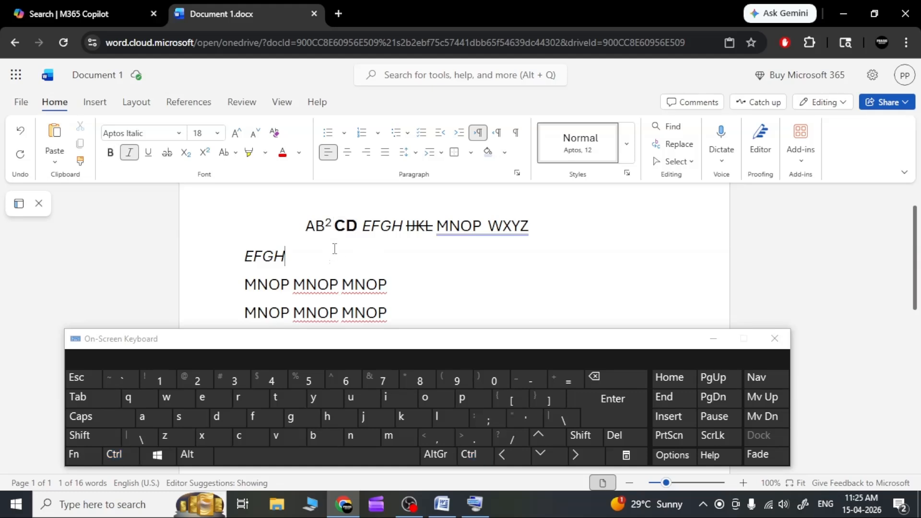
pyautogui.click(417, 284)
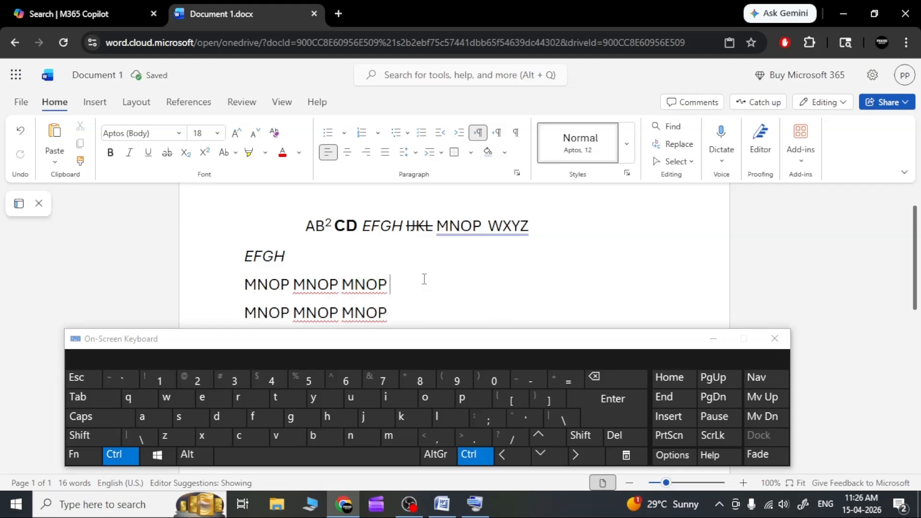
pyautogui.hotkey('ctrl', 'v')
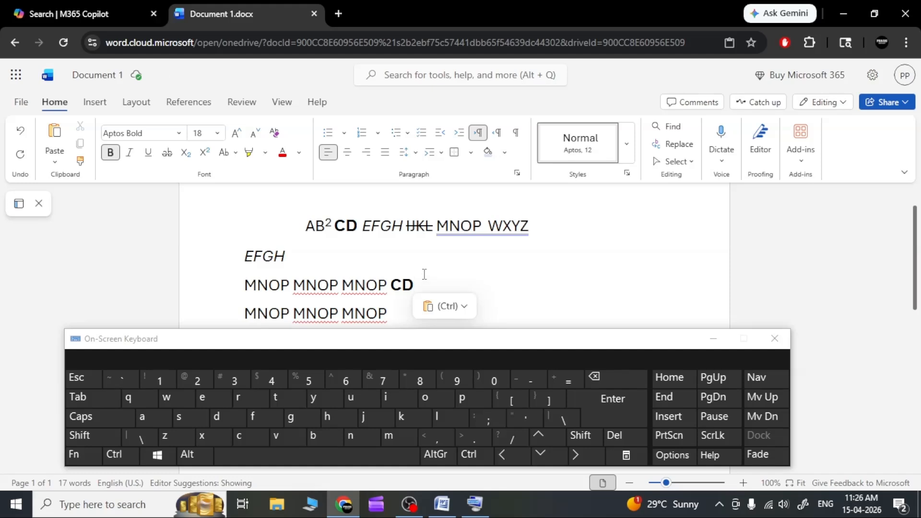
pyautogui.hotkey('ctrl', 'v')
pyautogui.hotkey('ctrl', 'v')
pyautogui.hotkey('ctrl', 'v')
pyautogui.hotkey('ctrl', 'v')
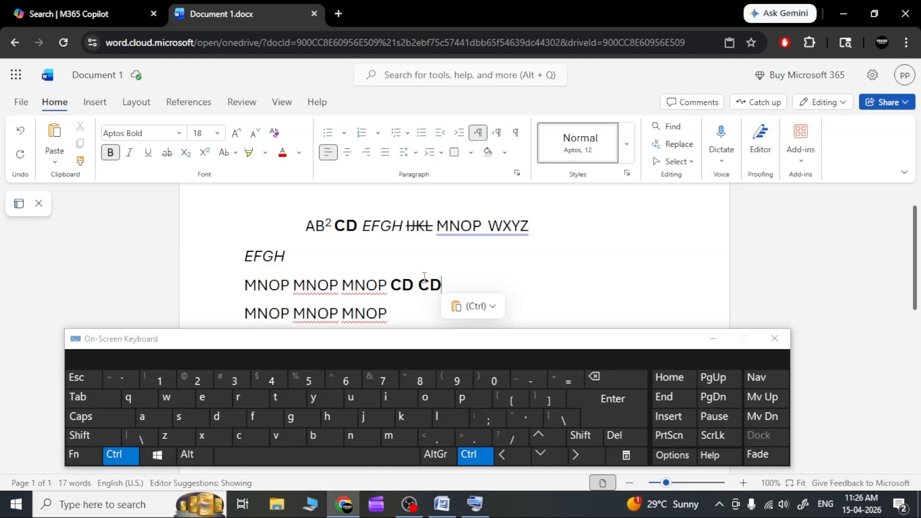
pyautogui.hotkey('ctrl', 'v')
pyautogui.hotkey('ctrl', 'v')
pyautogui.hotkey('ctrl', 'v')
pyautogui.hotkey('ctrl', 'v')
pyautogui.hotkey('ctrl', 'v')
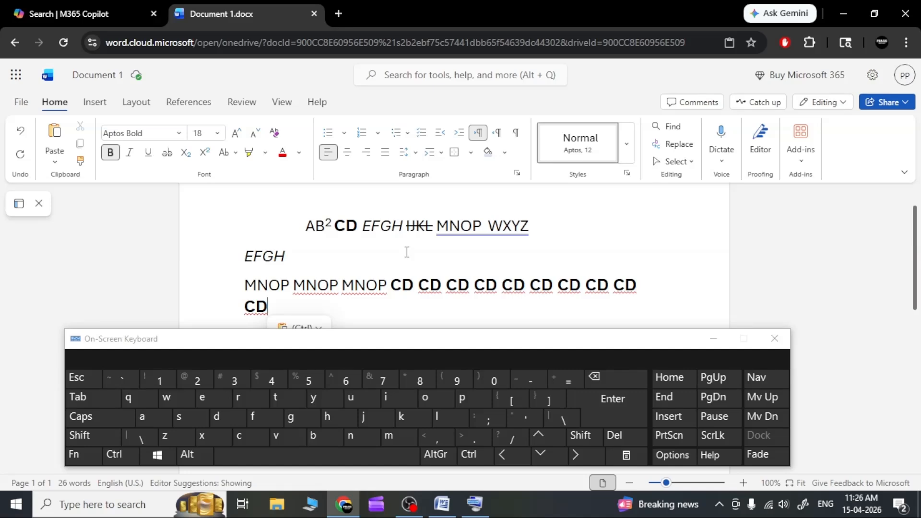
# Step: Close the On-Screen Keyboard and return to the document's last lines
pyautogui.click(400, 271)
pyautogui.scroll(-2, 400, 287)
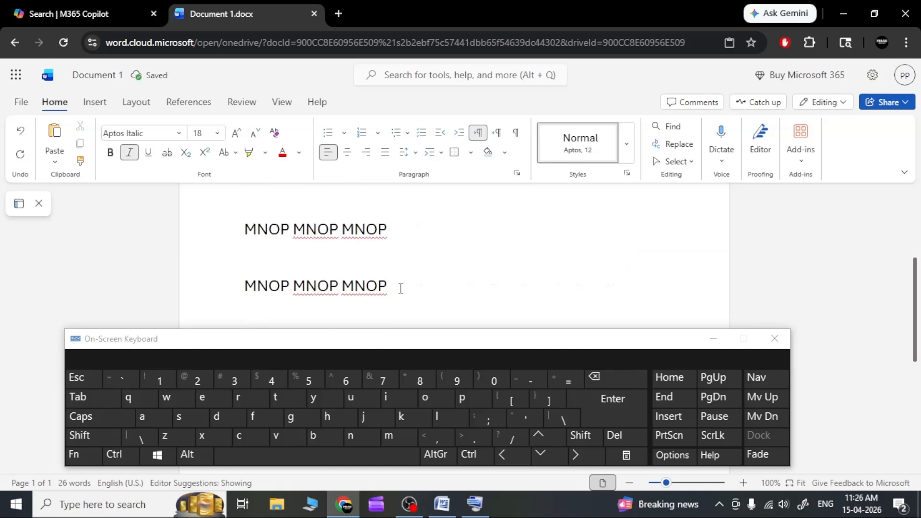
pyautogui.click(774, 340)
pyautogui.click(384, 339)
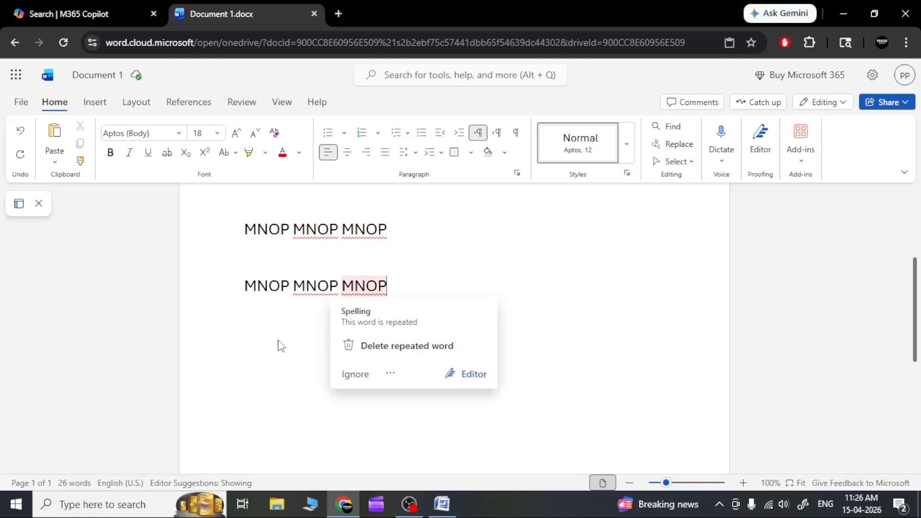
pyautogui.click(270, 337)
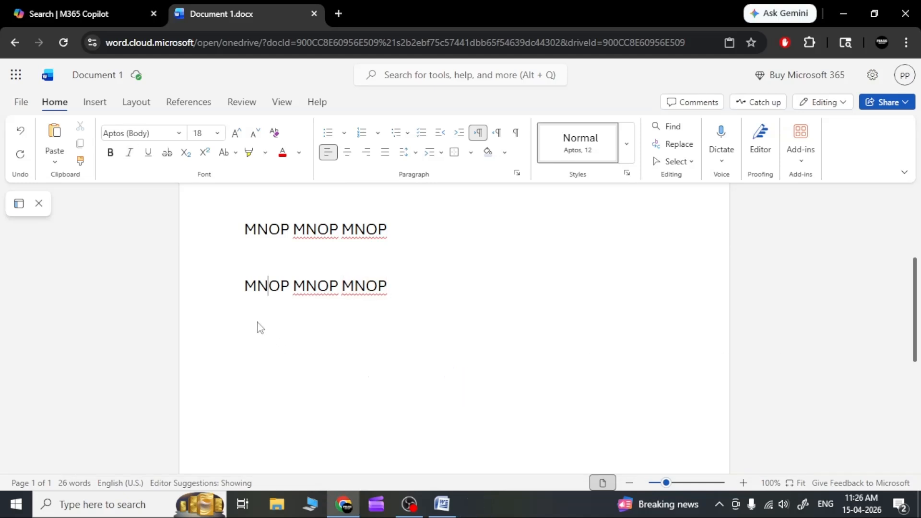
# Step: Write "Copy (ctl C)" below the last "MNOP MNOP MNOP" line, leaving one blank line between them
pyautogui.click(279, 259)
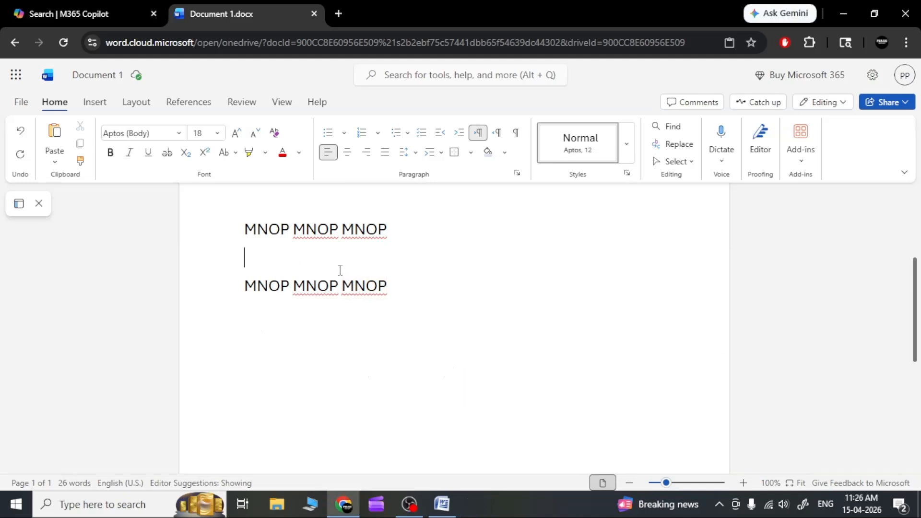
pyautogui.click(396, 288)
pyautogui.press('Return')
pyautogui.write('Copy (ct')
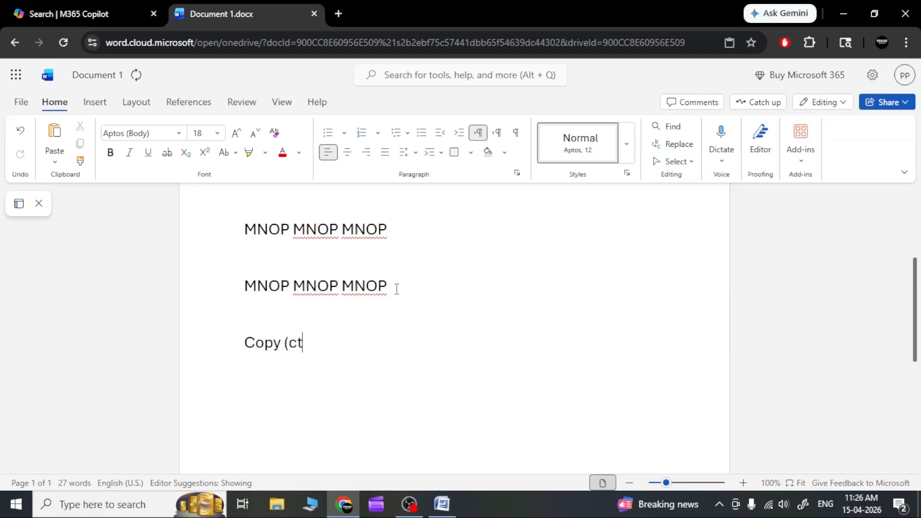
pyautogui.write('l')
pyautogui.write('C)')
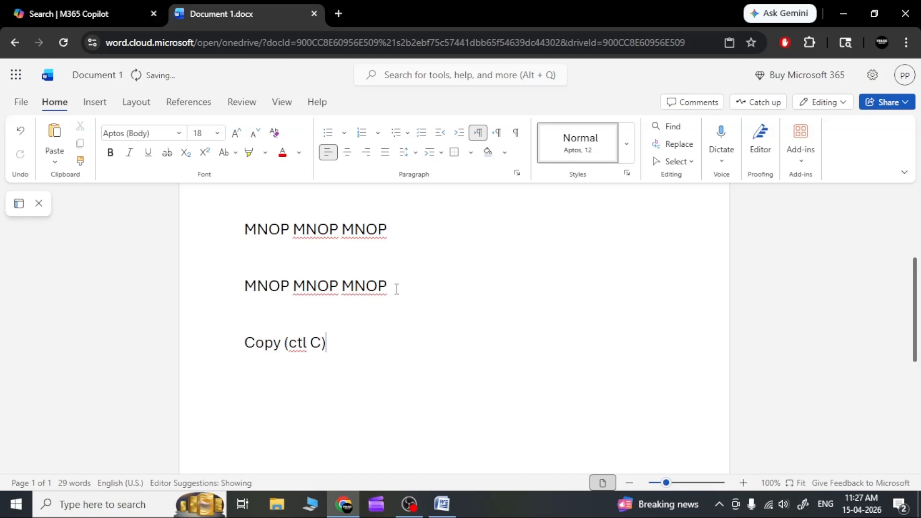
# Step: Insert a "+" before the "C" in the Copy shortcut note and start a new line below it
pyautogui.press('Left')
pyautogui.press('Left')
pyautogui.write('+')
pyautogui.press('Right')
pyautogui.press('Right')
pyautogui.press('Return')
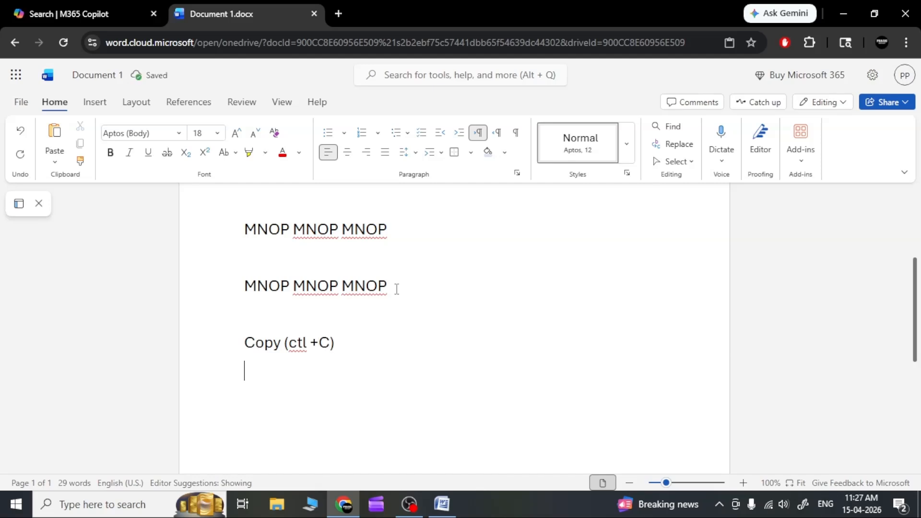
# Step: Write "Cut (ctl + x)" below the Copy shortcut note and start a new line
pyautogui.write('Cut')
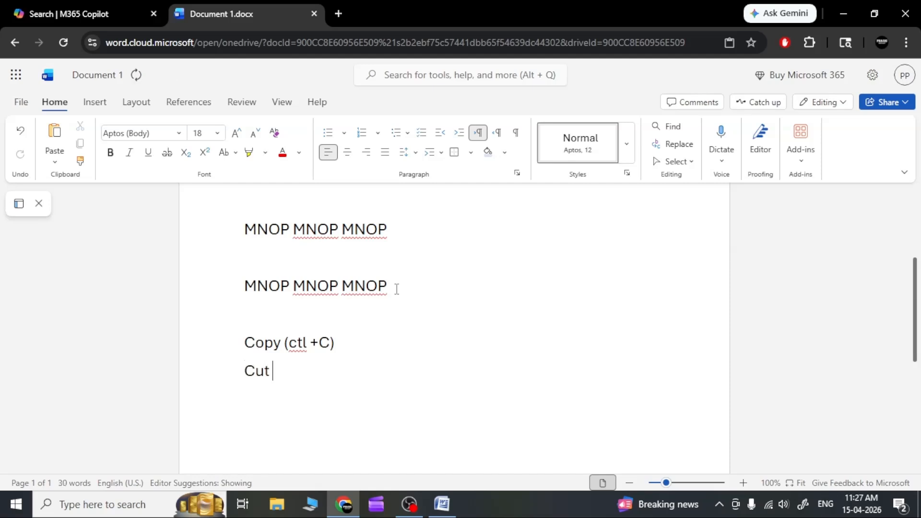
pyautogui.write(' (ctl + x)')
pyautogui.press('Return')
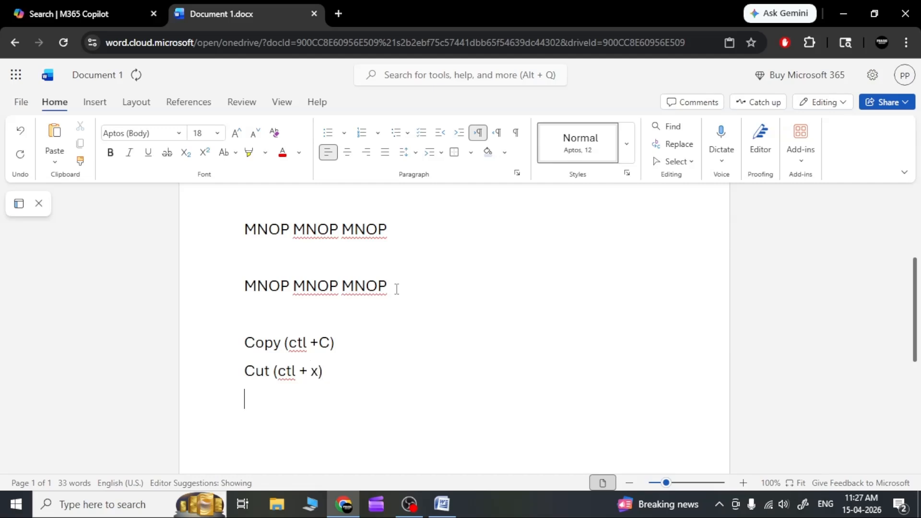
# Step: Write "Paste (ctl +v)" below the Cut note, then highlight and deselect the three shortcut notes
pyautogui.write('paste (ctl')
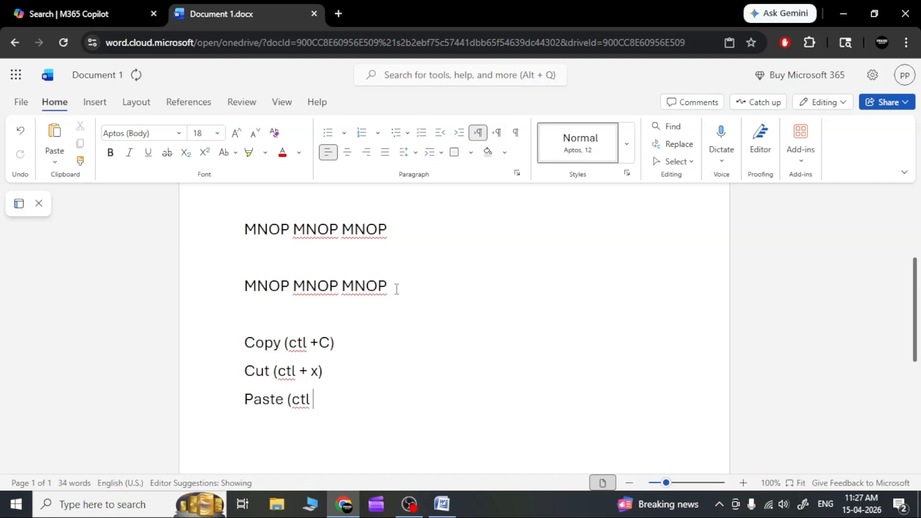
pyautogui.write(' +v)')
pyautogui.moveTo(243, 345); pyautogui.dragTo(361, 411)
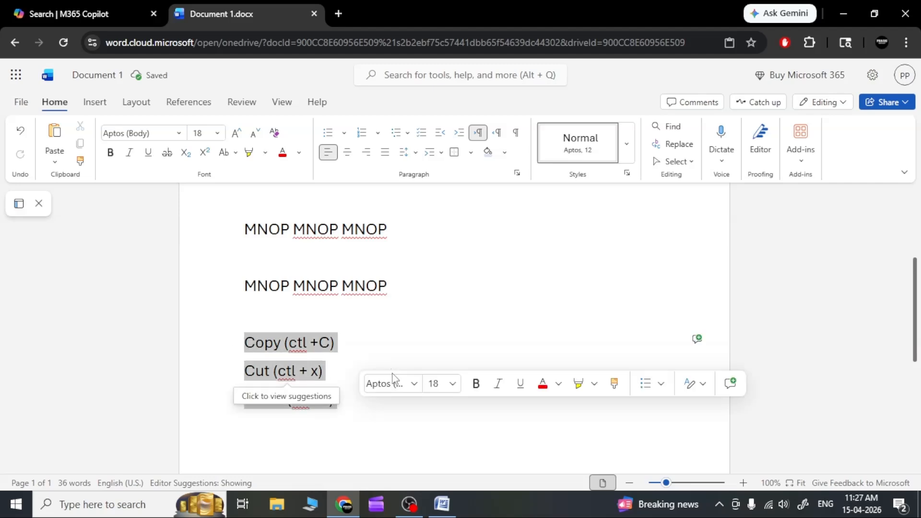
pyautogui.click(355, 342)
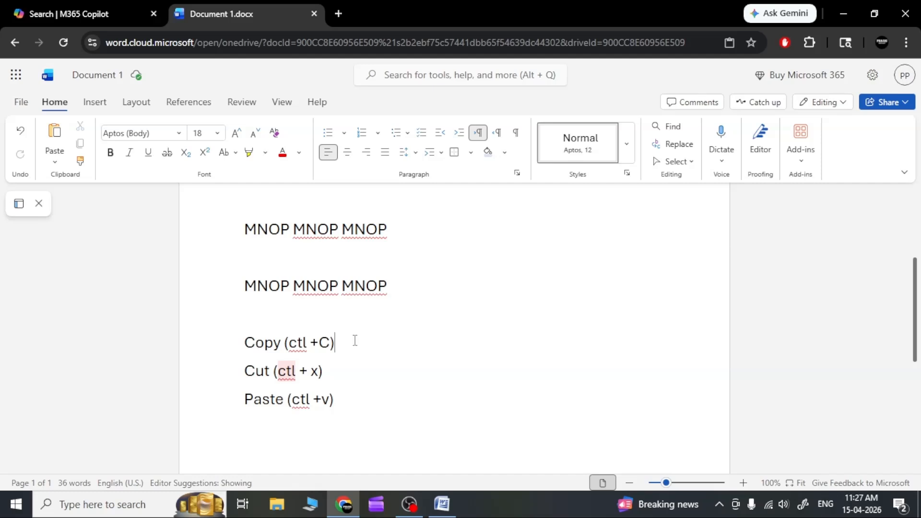
# Step: Cut the middle "MNOP" from the last MNOP line and paste it on the blank line above the Copy shortcut note
pyautogui.doubleClick(295, 287)
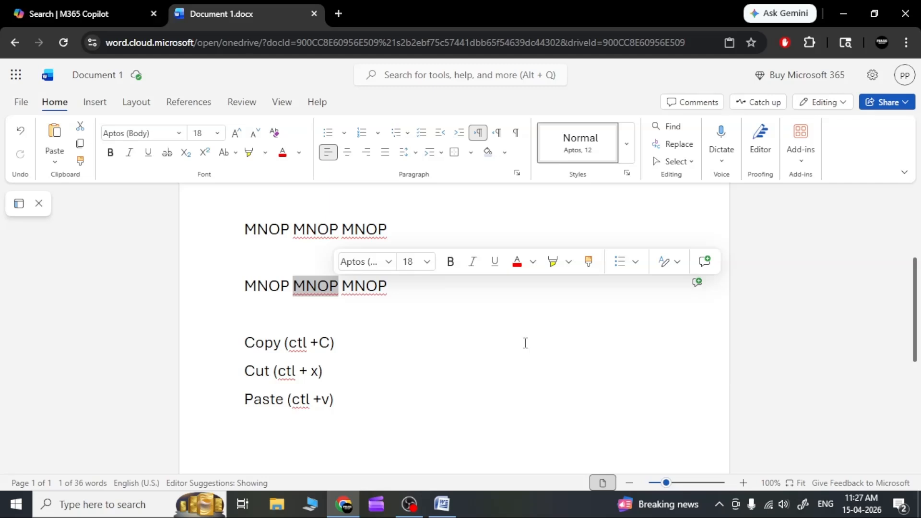
pyautogui.hotkey('ctrl', 'x')
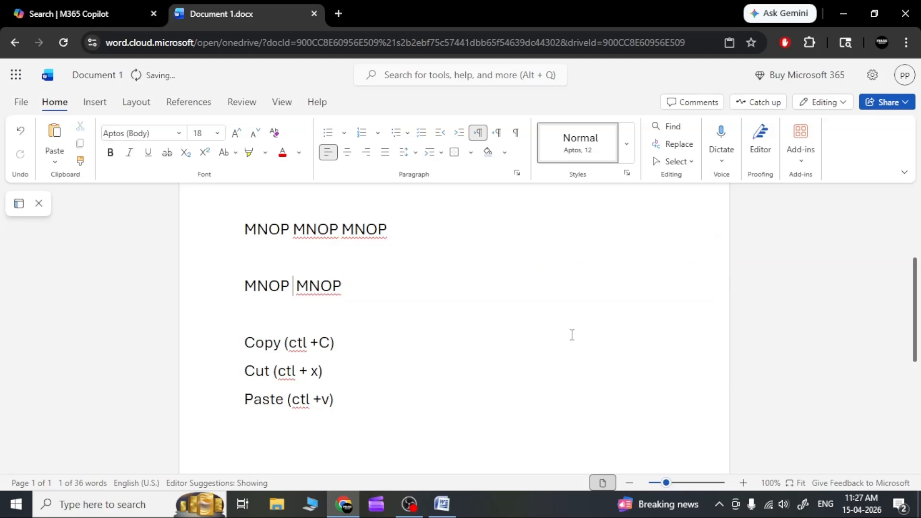
pyautogui.click(451, 334)
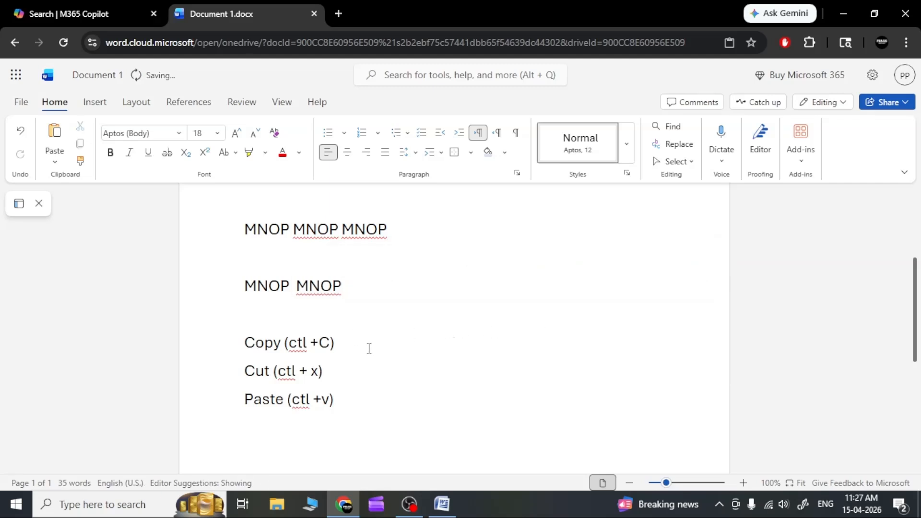
pyautogui.rightClick(297, 342)
pyautogui.click(270, 324)
pyautogui.hotkey('ctrl', 'v')
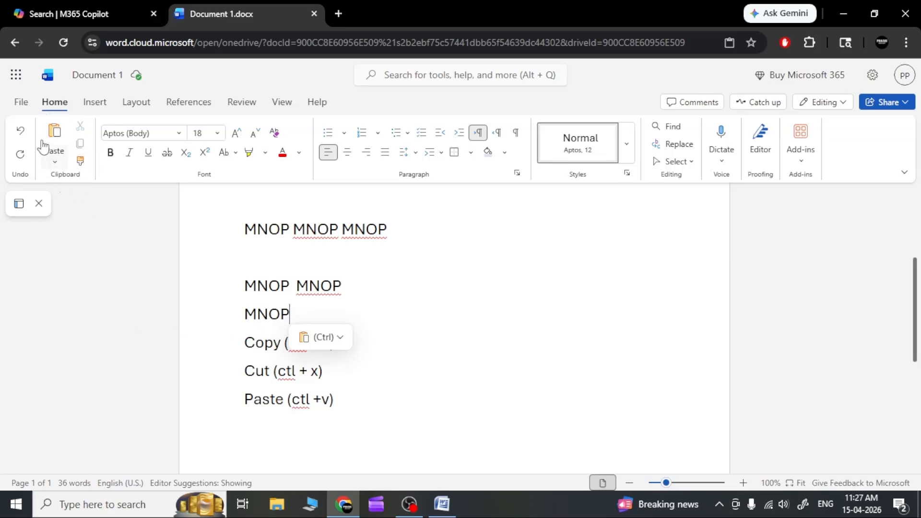
# Step: Insert a new line above the document's first line and write "Chapter - 1" on it
pyautogui.scroll(4, 254, 340)
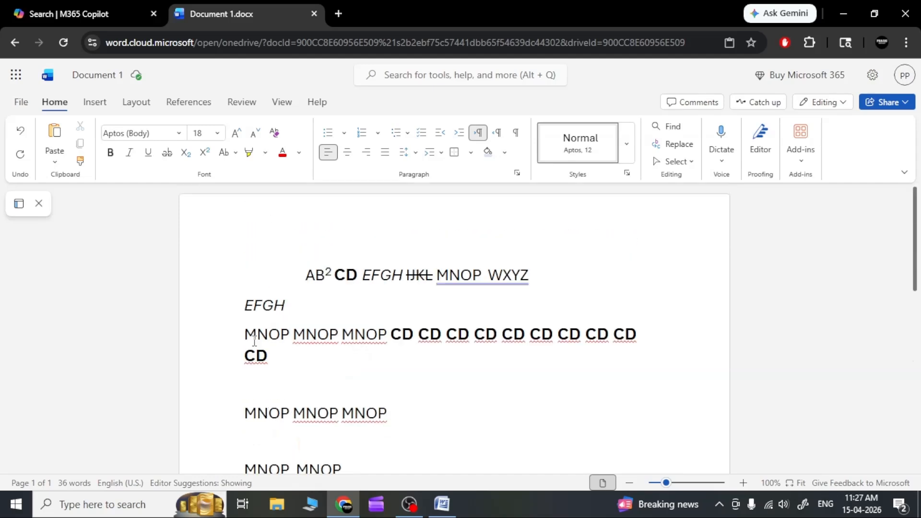
pyautogui.click(307, 277)
pyautogui.press('Return')
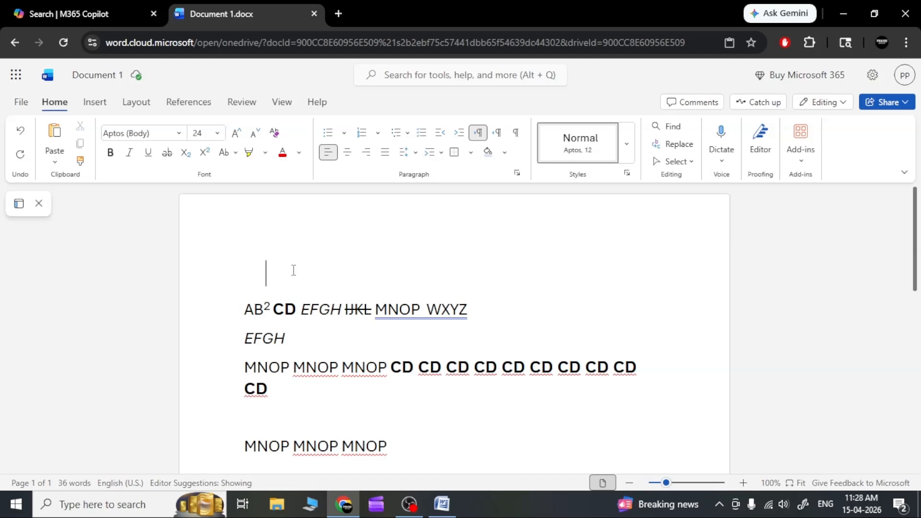
pyautogui.write('Chapter ')
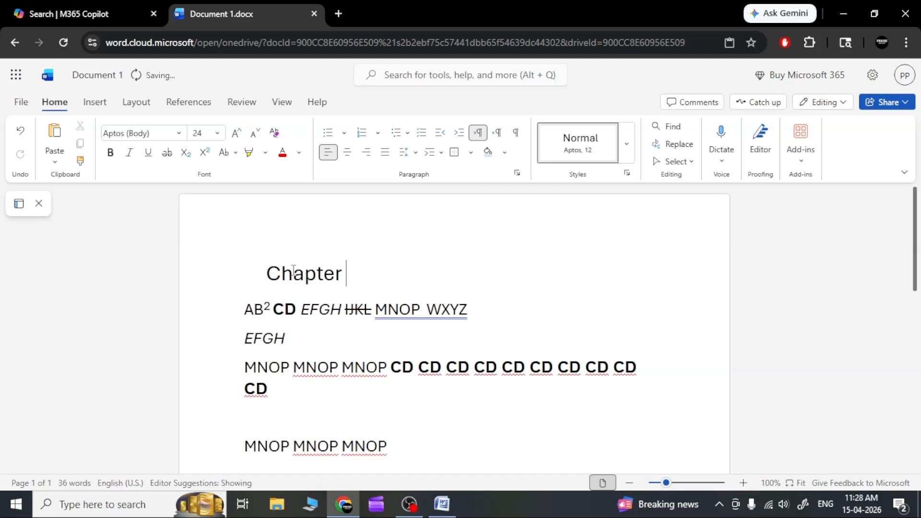
pyautogui.write('- 1')
# Step: Add two blank lines below the "Chapter - 1" line
pyautogui.doubleClick(347, 275)
pyautogui.click(394, 273)
pyautogui.press('Return')
pyautogui.press('Return')
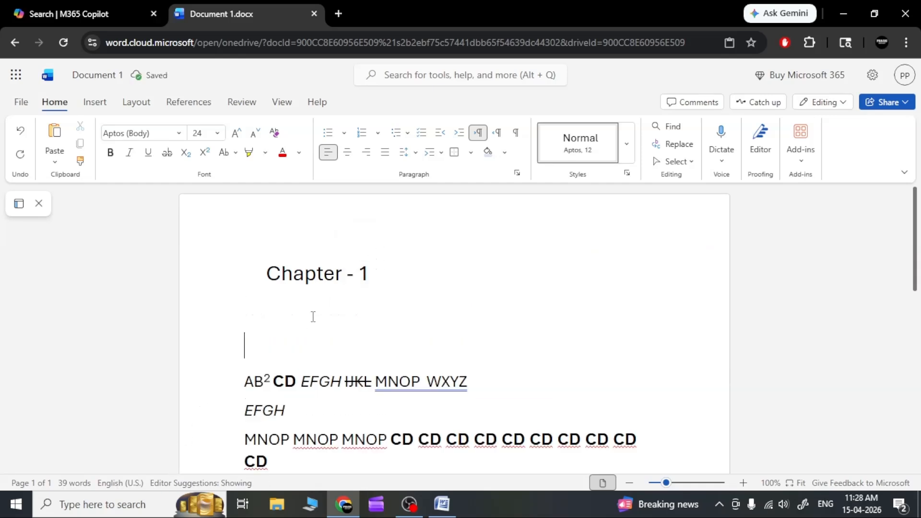
# Step: Search Windows for the On-Screen Keyboard and open it over the document
pyautogui.click(295, 307)
pyautogui.click(88, 511)
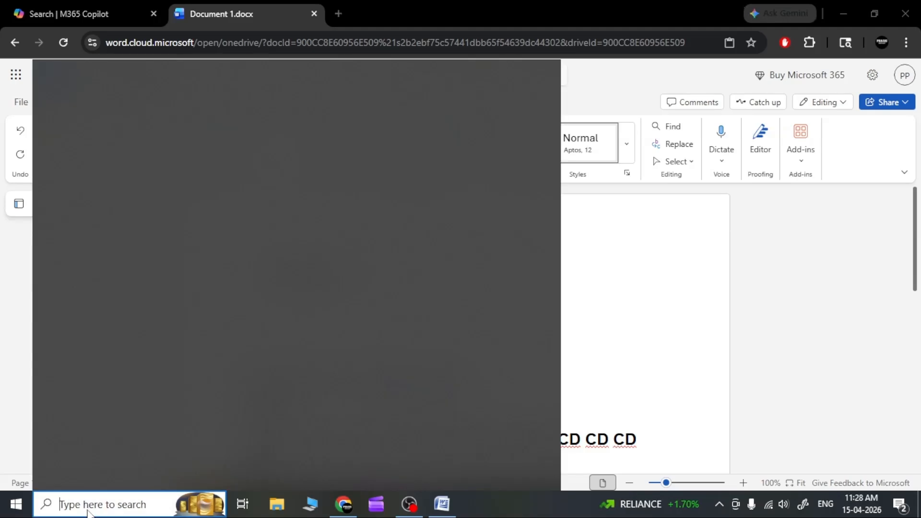
pyautogui.write('on')
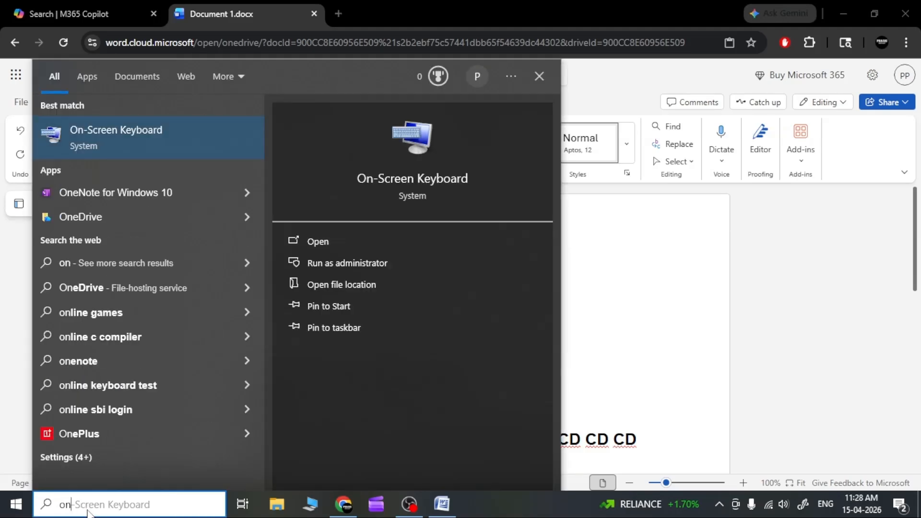
pyautogui.click(324, 239)
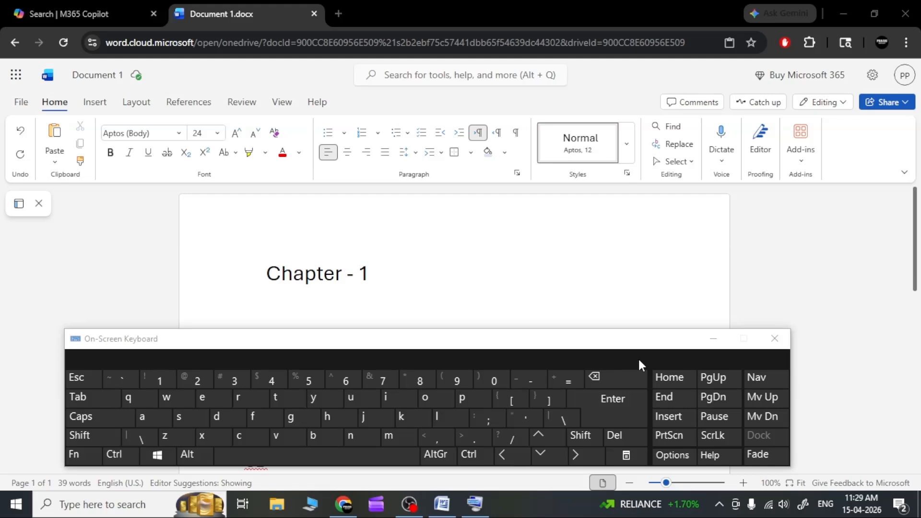
# Step: Add the symbols "+-*/" after "Chapter - 1" on the same line, separated by a gap, and start a new line
pyautogui.click(393, 274)
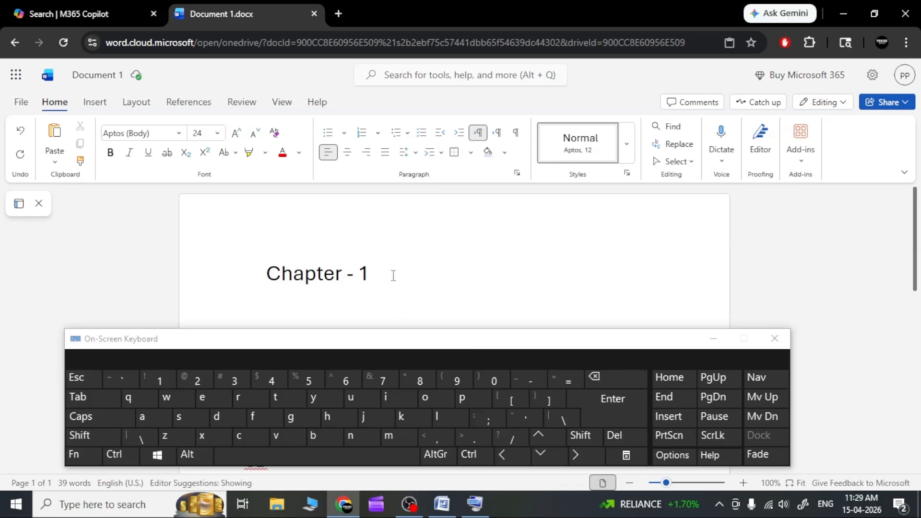
pyautogui.write('+-*/')
pyautogui.press('Return')
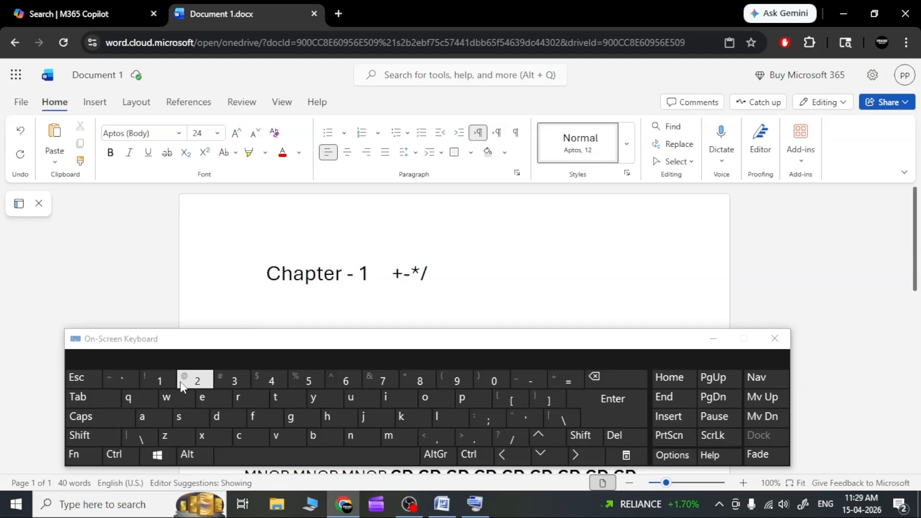
# Step: Enter "345" on the line below "Chapter - 1" with the On-Screen Keyboard
pyautogui.click(247, 382)
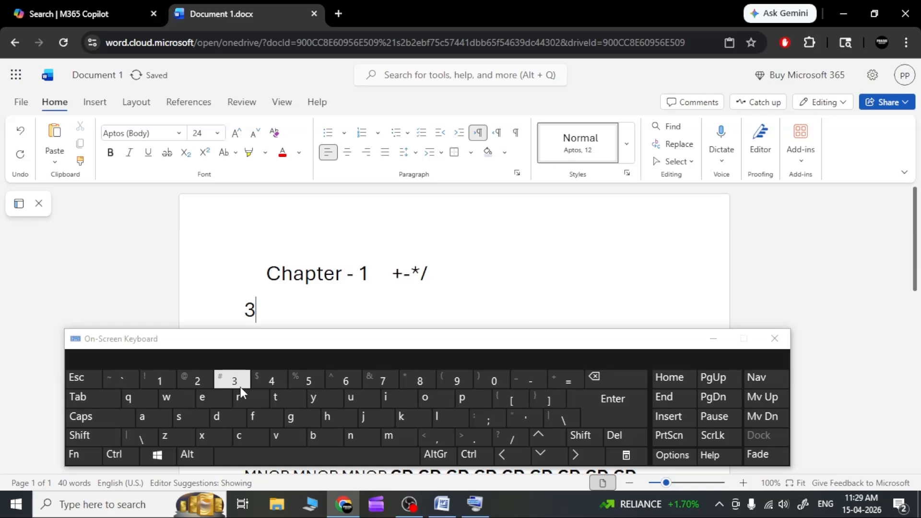
pyautogui.click(267, 387)
pyautogui.click(298, 381)
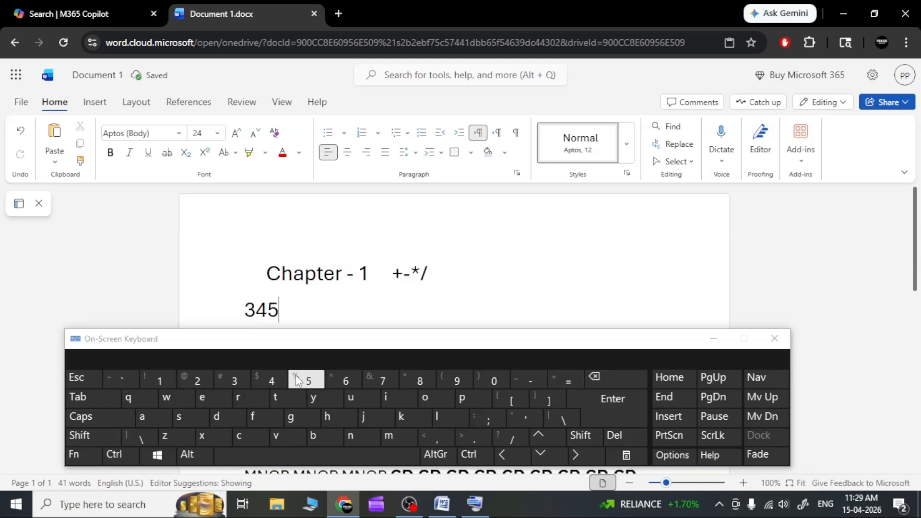
pyautogui.write('@')
pyautogui.press('BackSpace')
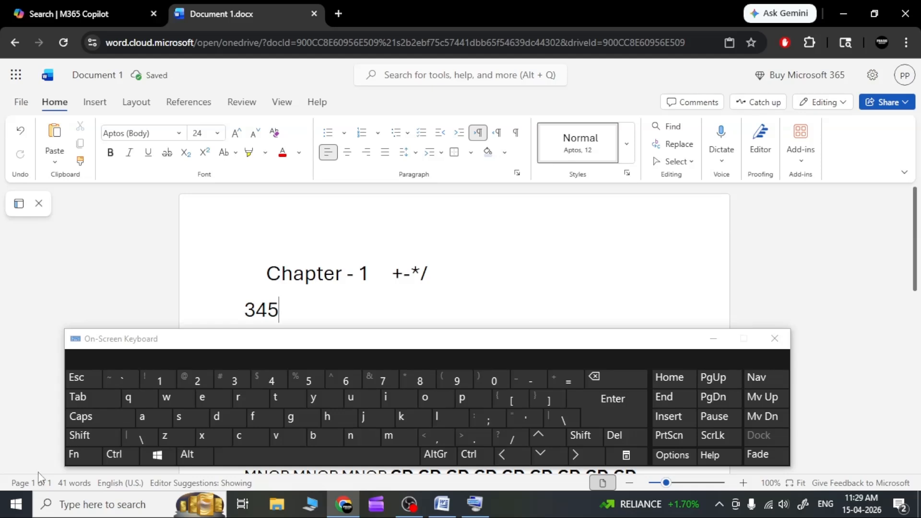
pyautogui.click(102, 441)
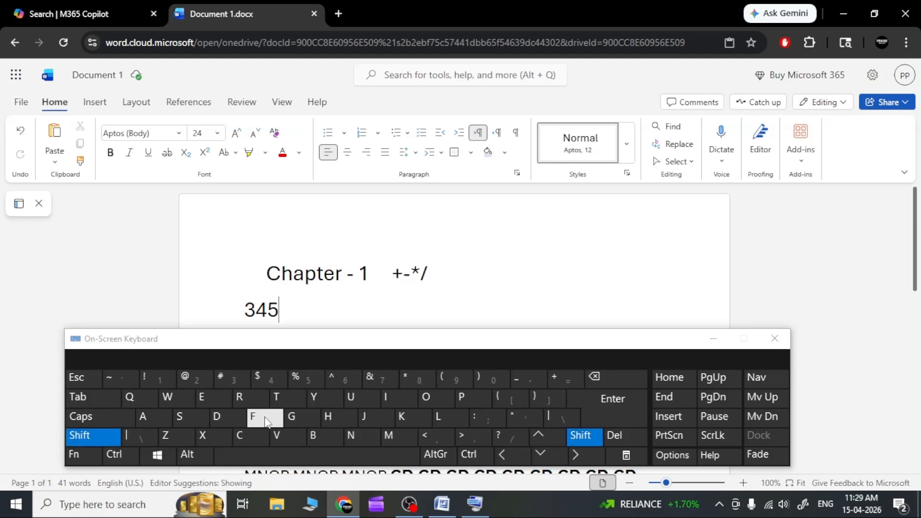
pyautogui.click(80, 435)
pyautogui.click(82, 436)
pyautogui.click(83, 438)
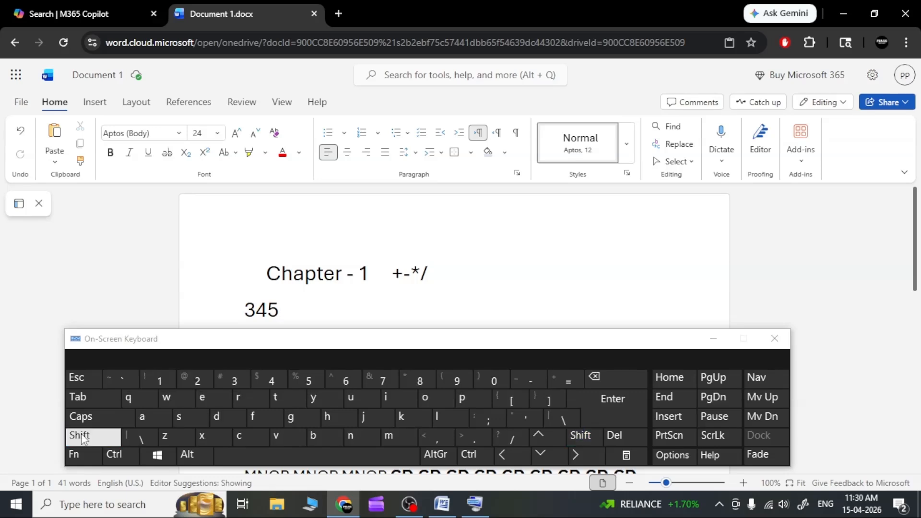
pyautogui.click(82, 438)
pyautogui.click(81, 436)
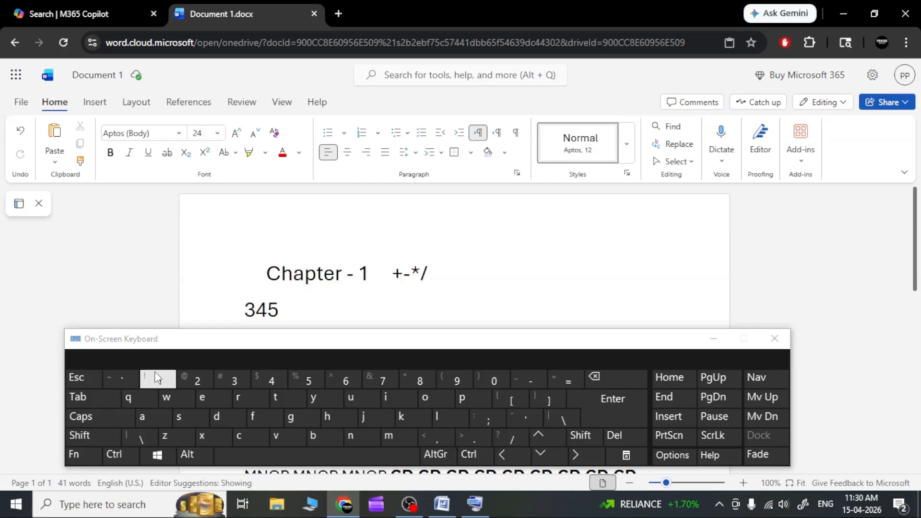
# Step: Add the symbols "!@#$%^&*()_+" directly after "345" with the On-Screen Keyboard
pyautogui.press('shift')
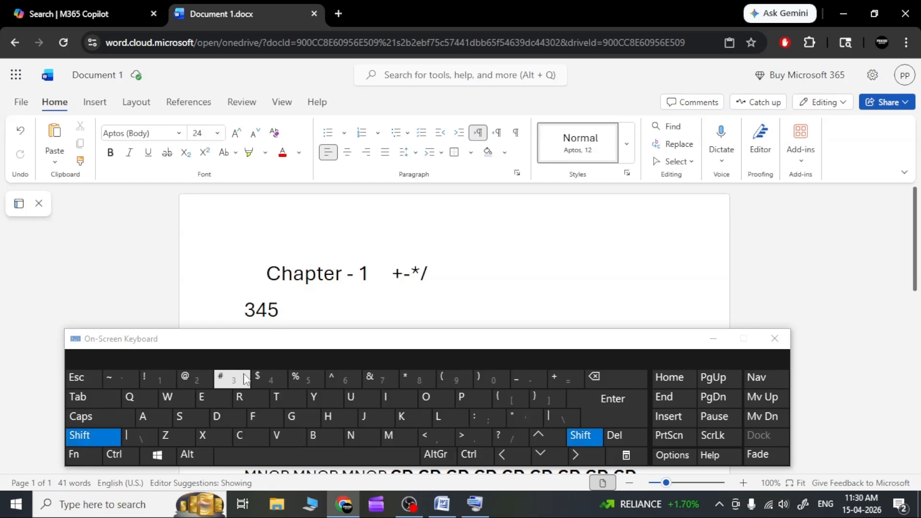
pyautogui.click(161, 381)
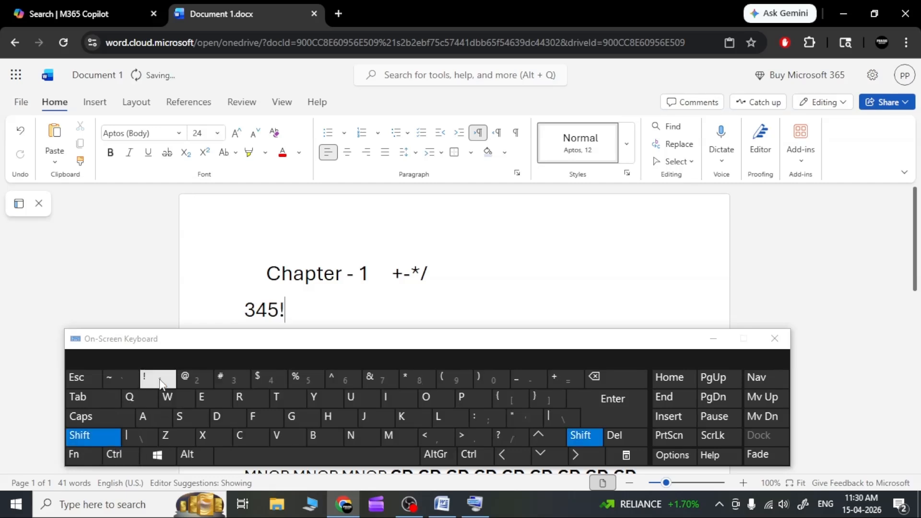
pyautogui.click(190, 380)
pyautogui.click(224, 380)
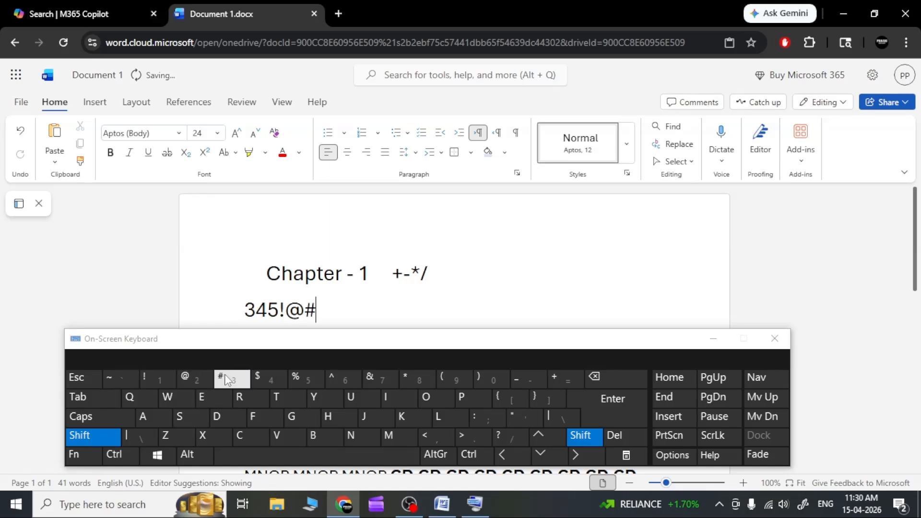
pyautogui.click(271, 383)
pyautogui.click(305, 380)
pyautogui.click(347, 380)
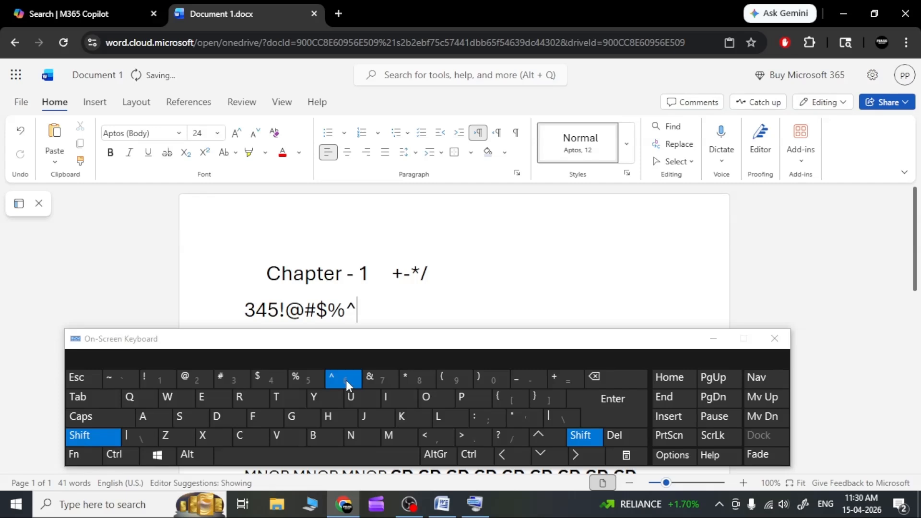
pyautogui.click(376, 380)
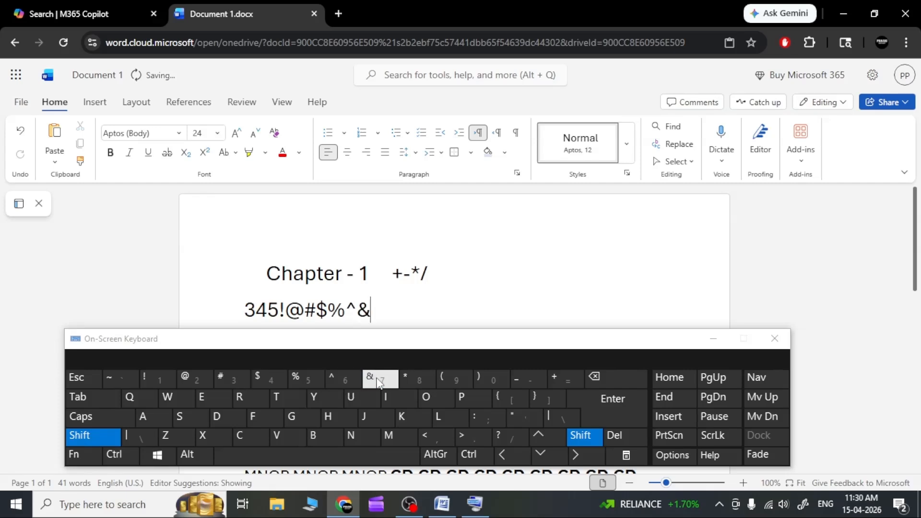
pyautogui.click(421, 379)
pyautogui.click(447, 381)
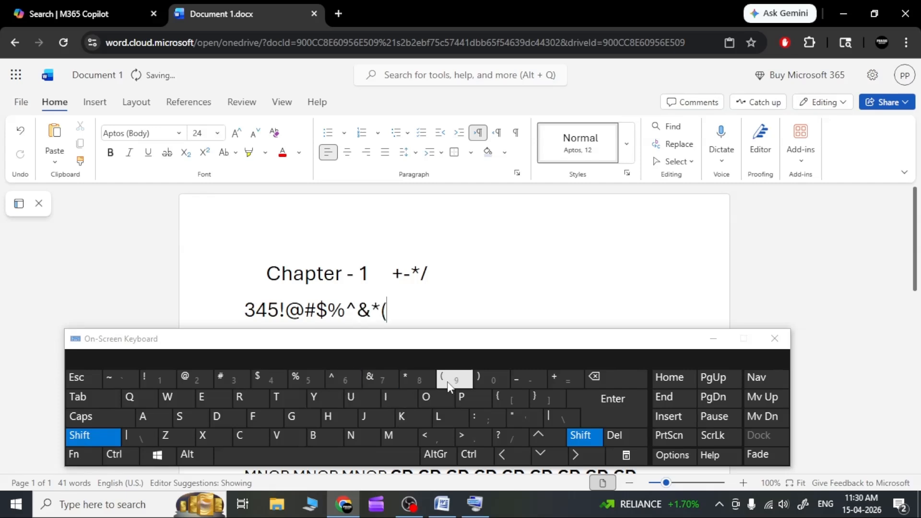
pyautogui.click(478, 381)
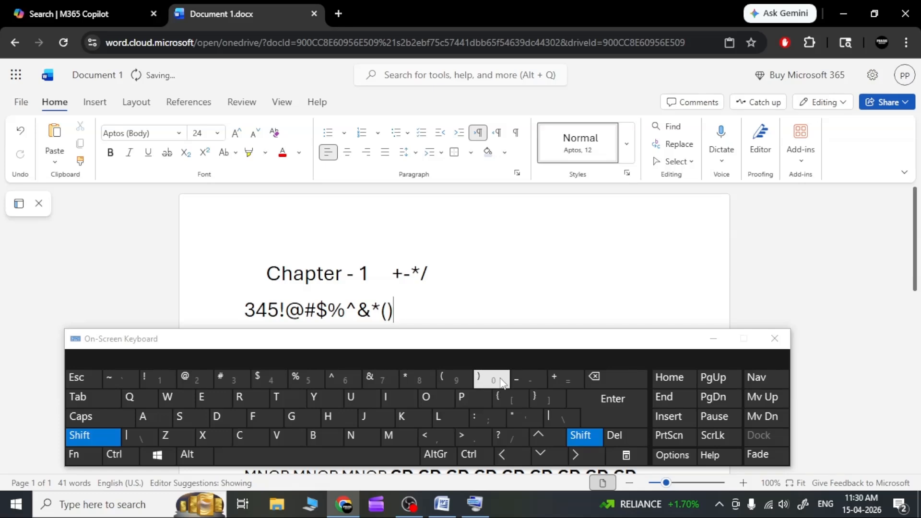
pyautogui.click(523, 380)
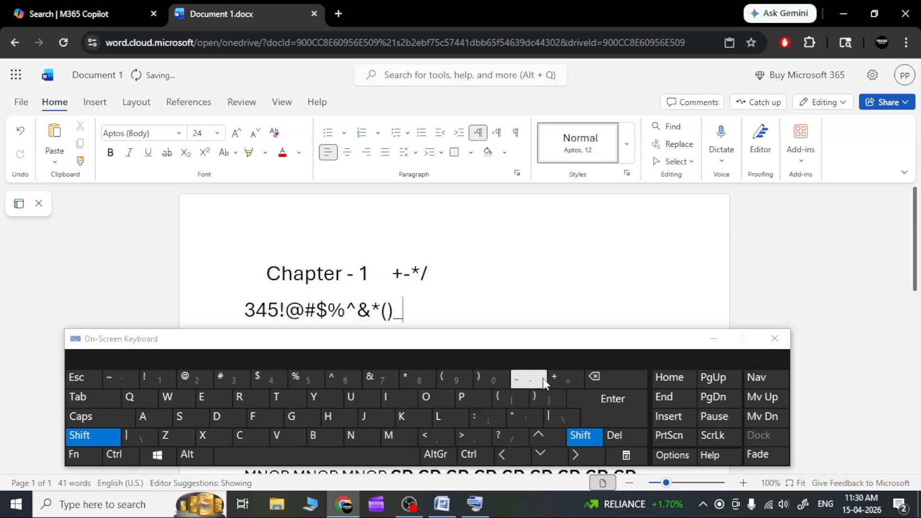
pyautogui.click(560, 381)
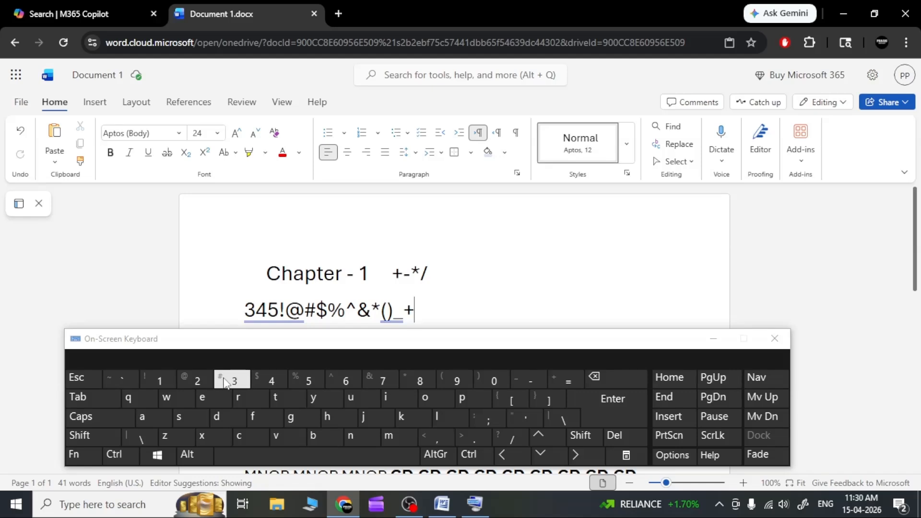
# Step: Continue the symbol line with an equals sign, hyphen, colon, semicolon, two double quotes, two single quotes, a vertical bar and a backslash
pyautogui.click(572, 381)
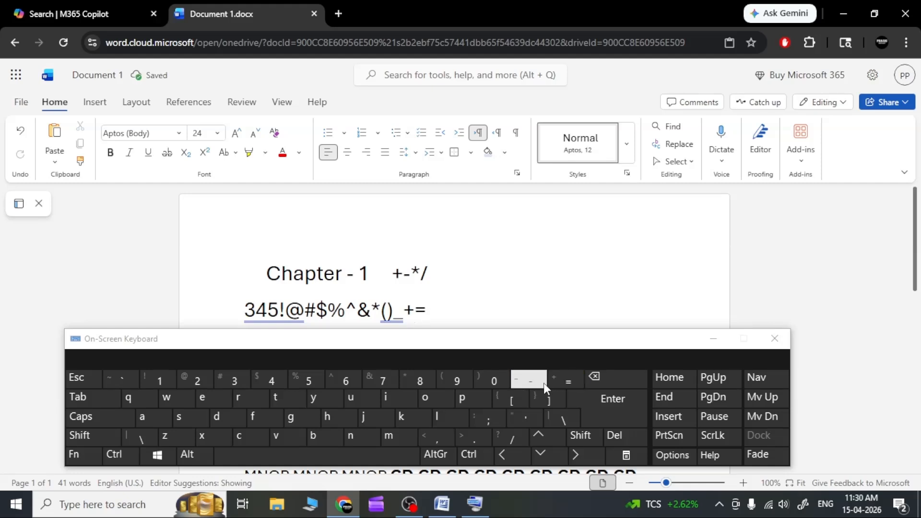
pyautogui.click(529, 385)
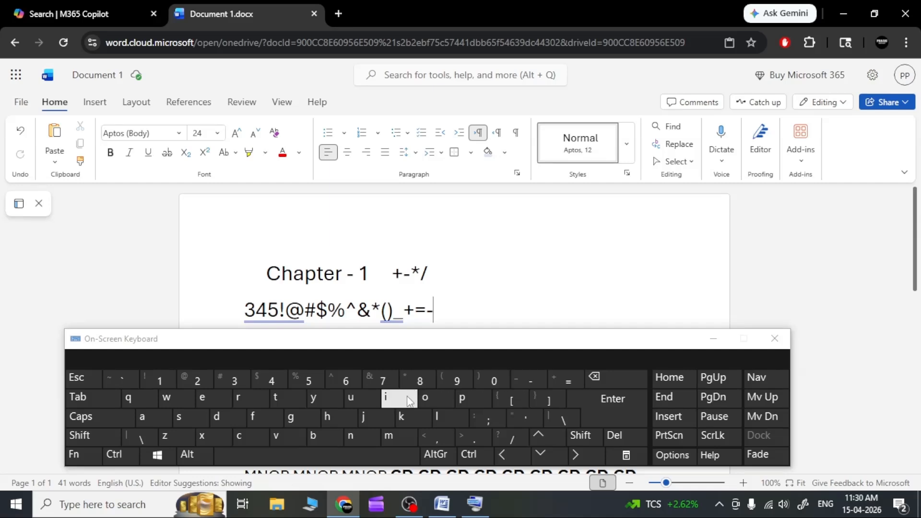
pyautogui.keyDown('shift'); pyautogui.click(482, 423); pyautogui.keyUp('shift')
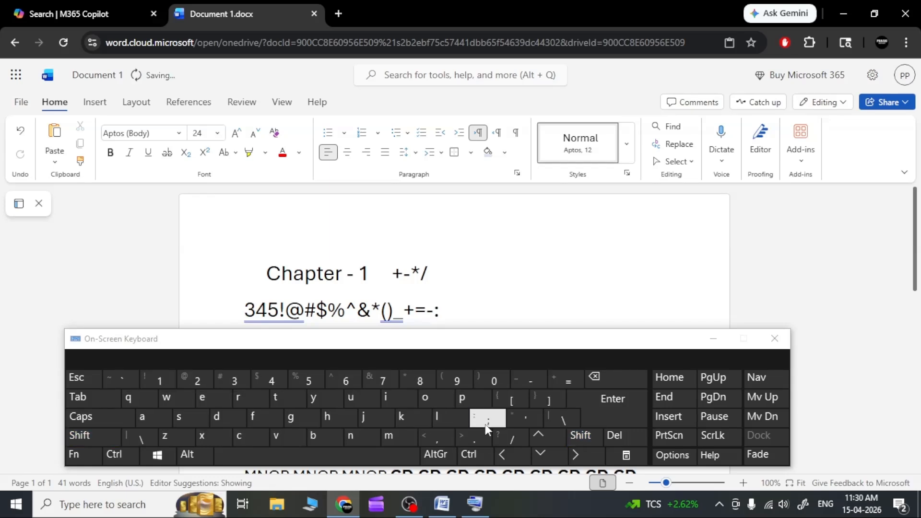
pyautogui.click(489, 422)
pyautogui.keyDown('shift'); pyautogui.click(515, 421); pyautogui.keyUp('shift')
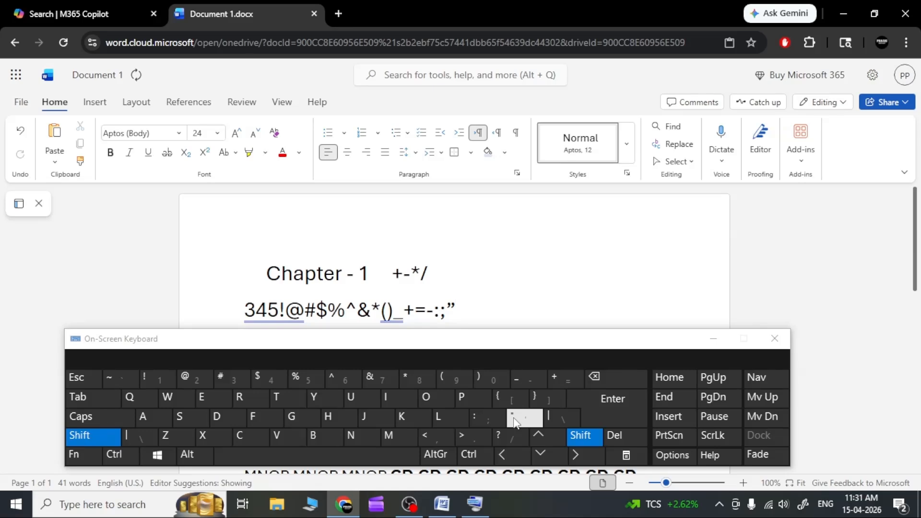
pyautogui.keyDown('shift'); pyautogui.click(518, 418); pyautogui.keyUp('shift')
pyautogui.keyDown('shift'); pyautogui.click(519, 421); pyautogui.keyUp('shift')
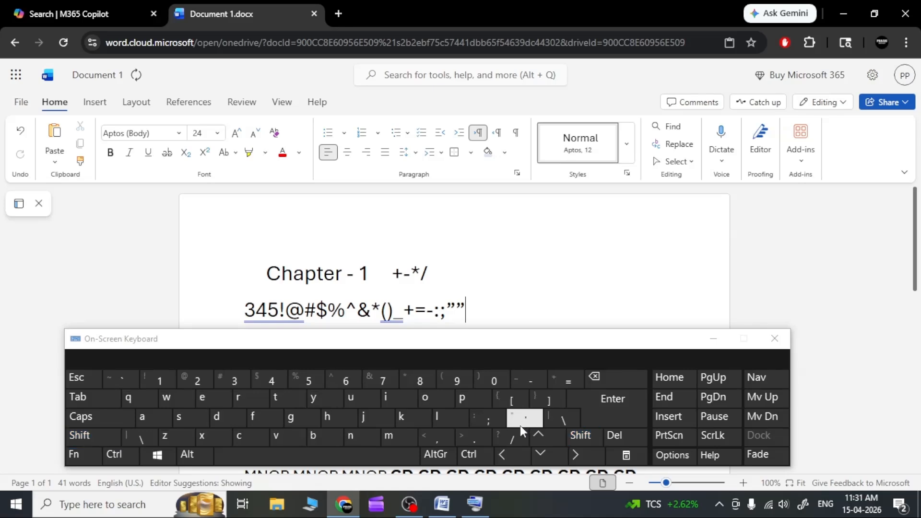
pyautogui.click(522, 423)
pyautogui.click(523, 423)
pyautogui.keyDown('shift'); pyautogui.click(560, 420); pyautogui.keyUp('shift')
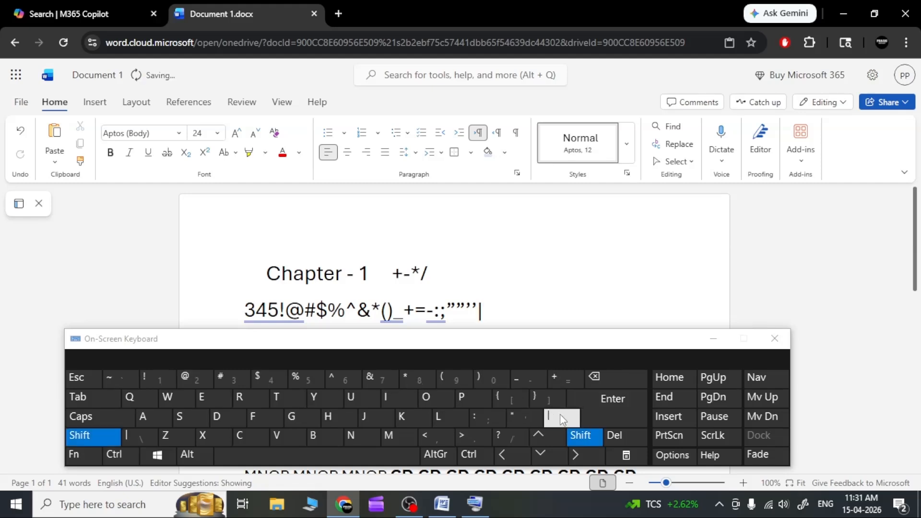
pyautogui.click(561, 420)
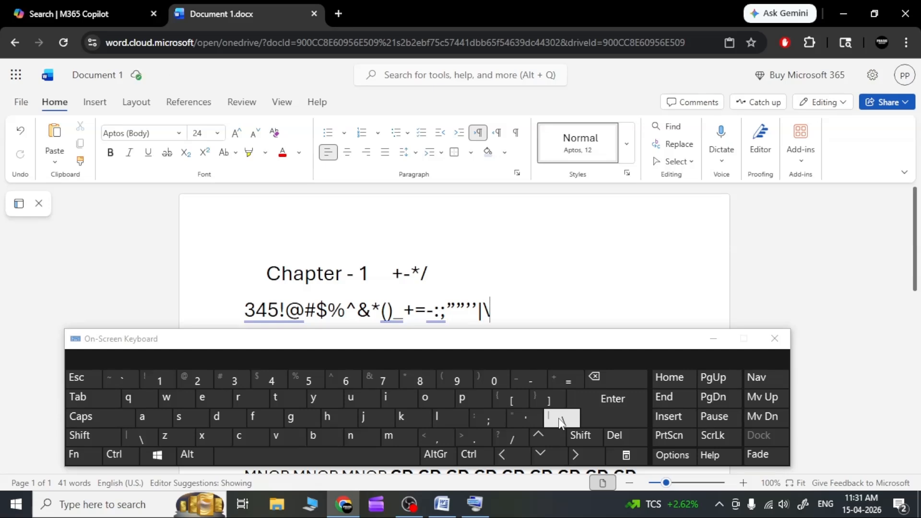
# Step: Finish the symbol line with a backtick, tilde, comma, less-than and greater-than signs, full stop, question mark and slash
pyautogui.click(115, 381)
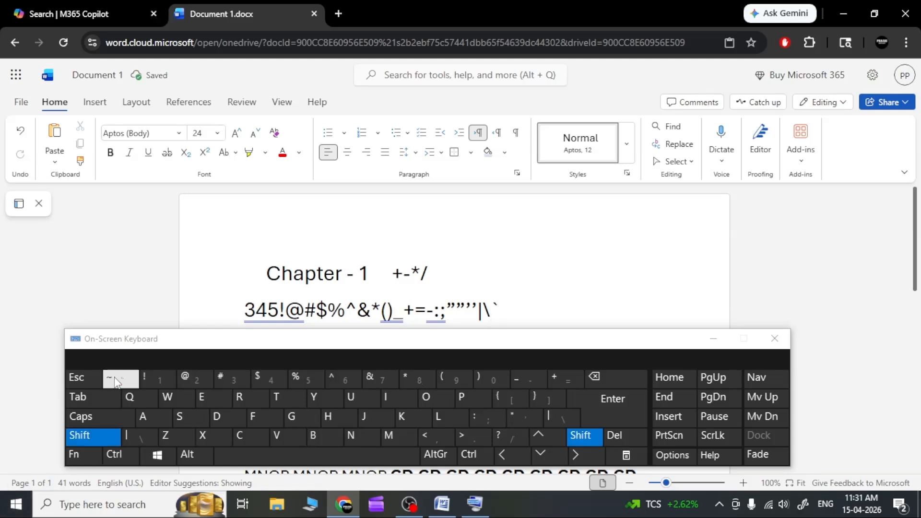
pyautogui.keyDown('shift'); pyautogui.click(116, 381); pyautogui.keyUp('shift')
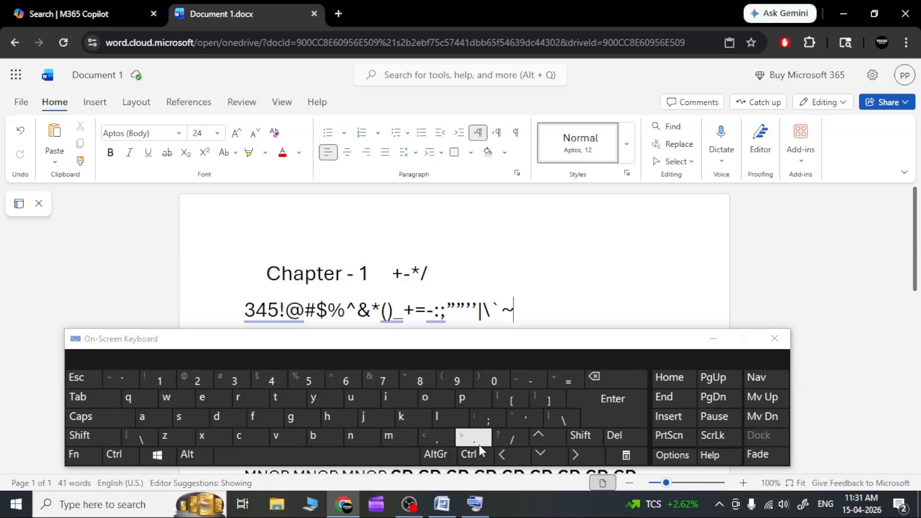
pyautogui.click(441, 444)
pyautogui.keyDown('shift'); pyautogui.click(437, 441); pyautogui.keyUp('shift')
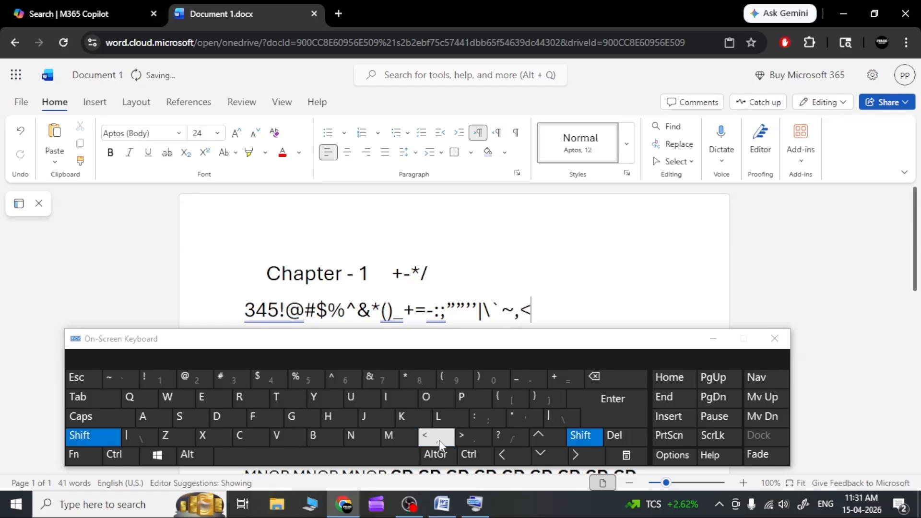
pyautogui.keyDown('shift'); pyautogui.click(469, 439); pyautogui.keyUp('shift')
pyautogui.click(470, 437)
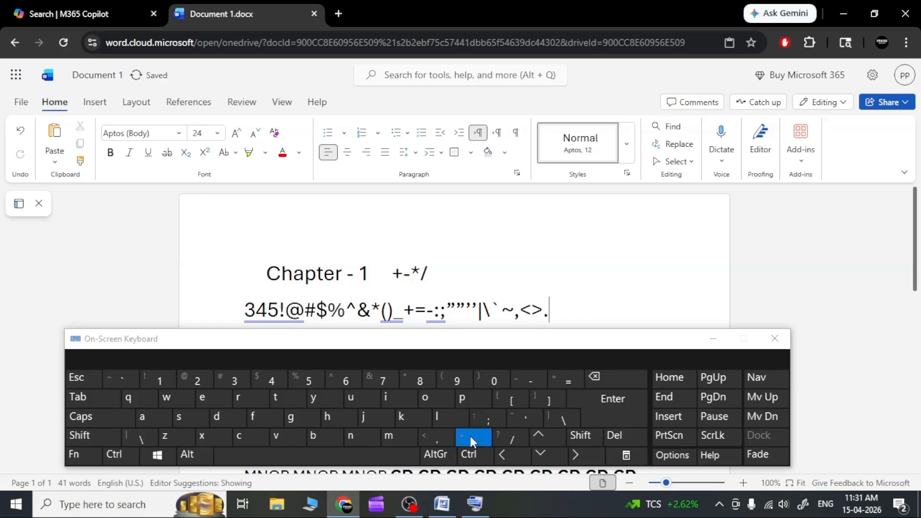
pyautogui.keyDown('shift'); pyautogui.click(507, 440); pyautogui.keyUp('shift')
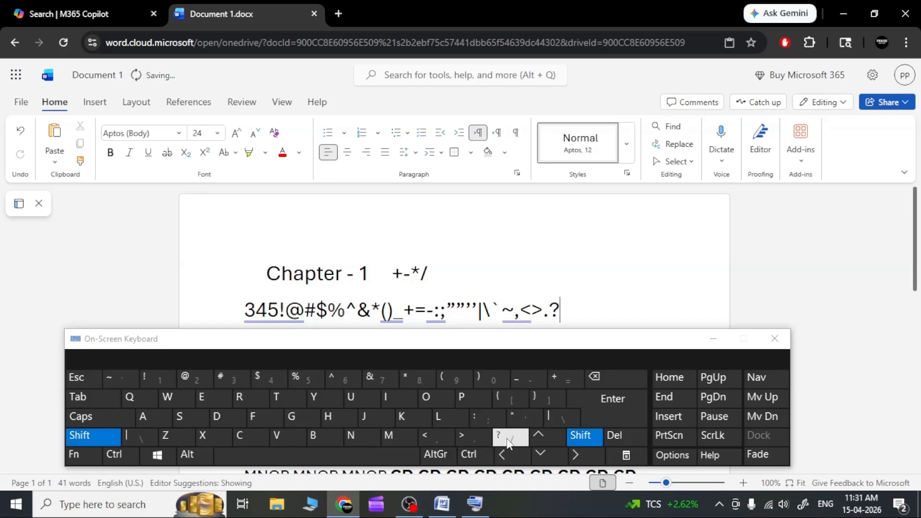
pyautogui.click(508, 440)
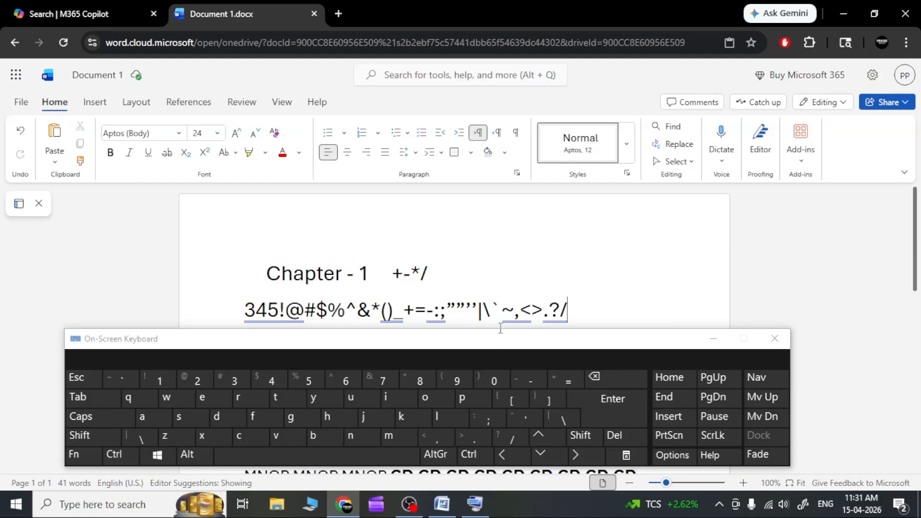
# Step: Close the On-Screen Keyboard and return to the document text
pyautogui.click(525, 309)
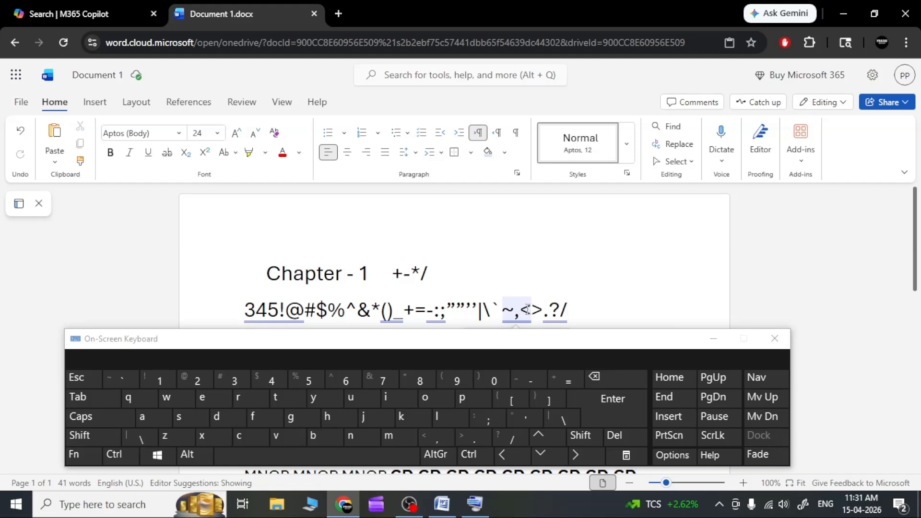
pyautogui.click(607, 315)
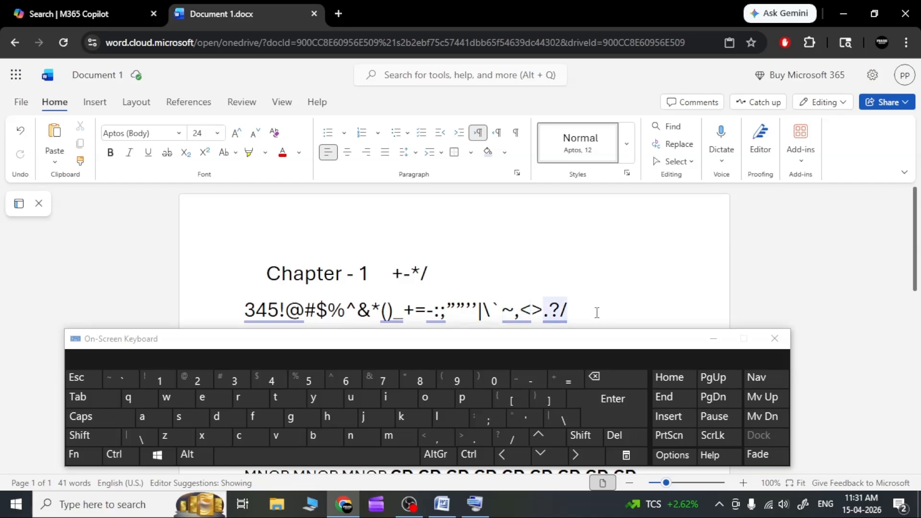
pyautogui.click(770, 339)
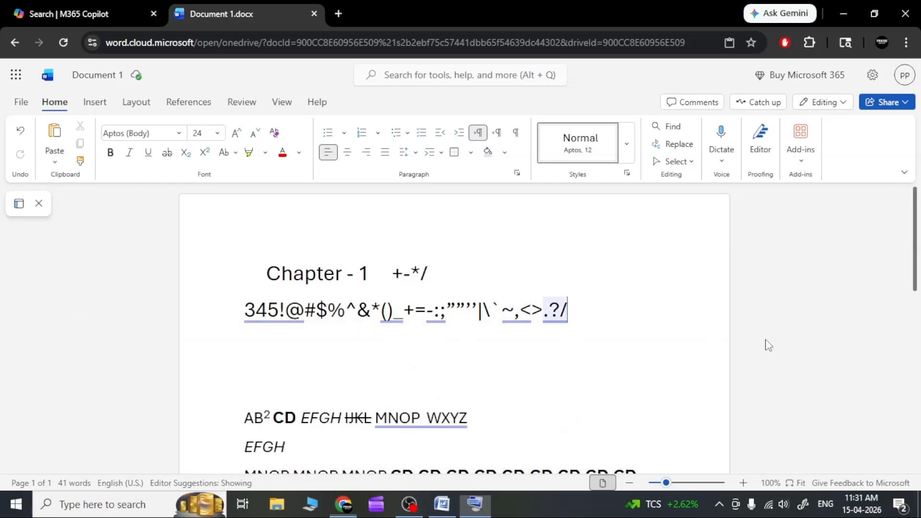
pyautogui.click(481, 362)
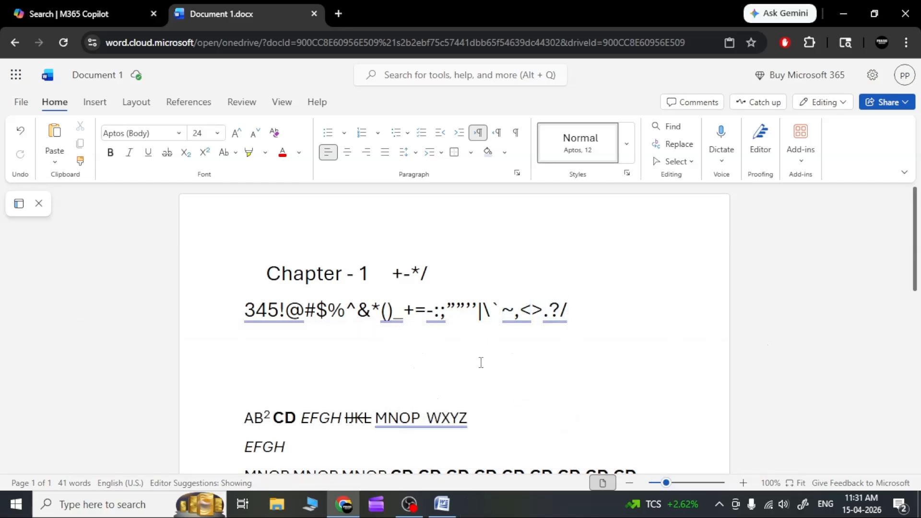
# Step: Delete the whole symbol line under the heading and the "+-*/" symbols after "Chapter - 1"
pyautogui.moveTo(594, 310); pyautogui.dragTo(221, 321)
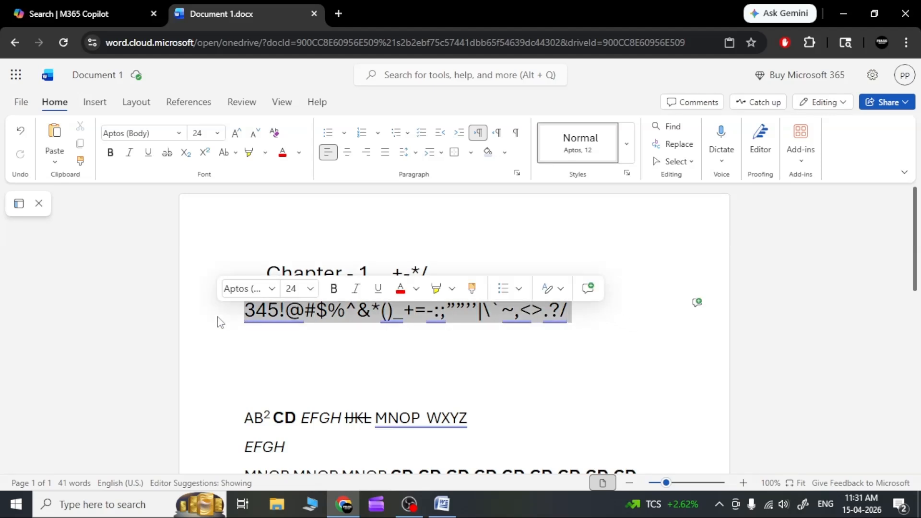
pyautogui.press('BackSpace')
pyautogui.press('BackSpace')
pyautogui.press('BackSpace')
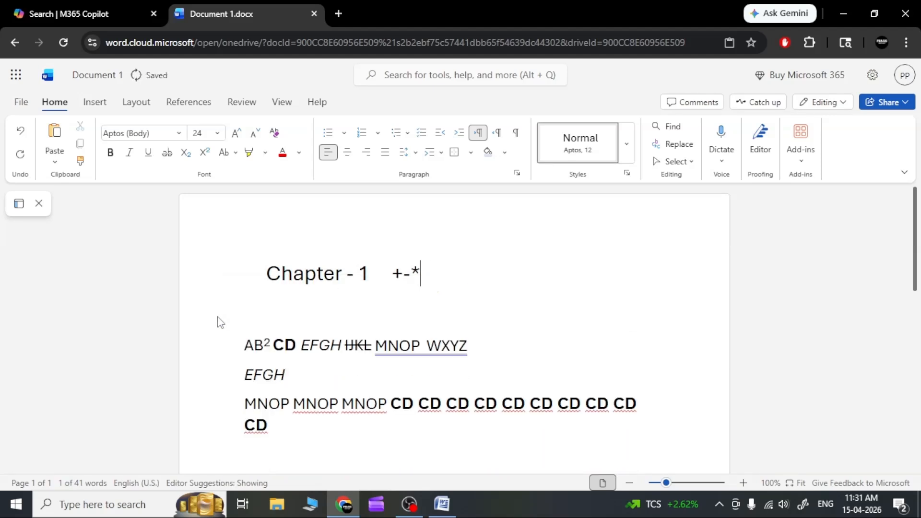
pyautogui.press('BackSpace')
pyautogui.press('BackSpace')
pyautogui.press('BackSpace')
pyautogui.press('BackSpace')
pyautogui.press('BackSpace')
pyautogui.press('BackSpace')
pyautogui.press('BackSpace')
# Step: Remove the blank space in front of "Chapter - 1" so the heading starts at the left margin
pyautogui.press('Left')
pyautogui.press('Left')
pyautogui.press('Left')
pyautogui.press('Left')
pyautogui.press('Left')
pyautogui.press('Left')
pyautogui.press('Left')
pyautogui.press('Left')
pyautogui.press('Left')
pyautogui.press('Left')
pyautogui.press('Left')
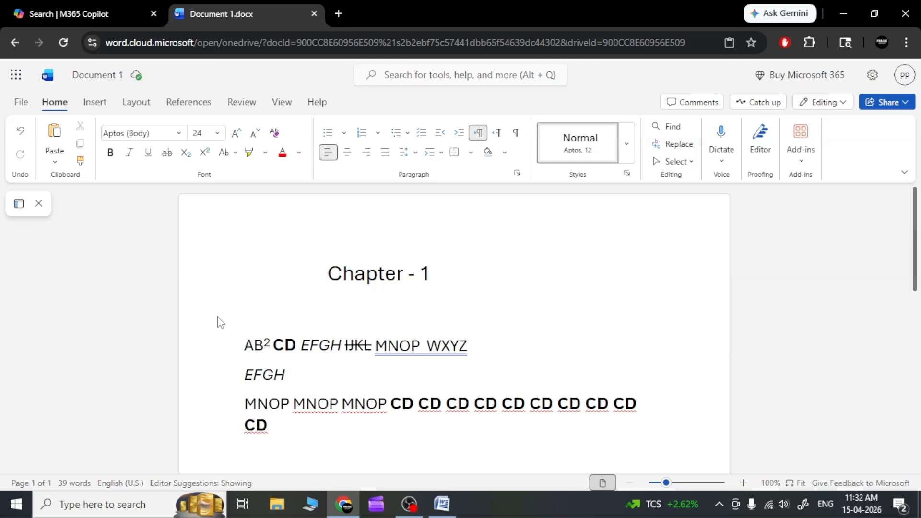
pyautogui.press('BackSpace')
pyautogui.press('BackSpace')
pyautogui.press('BackSpace')
pyautogui.press('BackSpace')
pyautogui.press('BackSpace')
pyautogui.press('BackSpace')
pyautogui.press('BackSpace')
pyautogui.press('BackSpace')
pyautogui.press('BackSpace')
pyautogui.press('BackSpace')
pyautogui.press('BackSpace')
pyautogui.press('BackSpace')
pyautogui.press('BackSpace')
pyautogui.press('BackSpace')
pyautogui.press('BackSpace')
pyautogui.press('BackSpace')
pyautogui.press('BackSpace')
pyautogui.press('BackSpace')
pyautogui.press('BackSpace')
pyautogui.press('BackSpace')
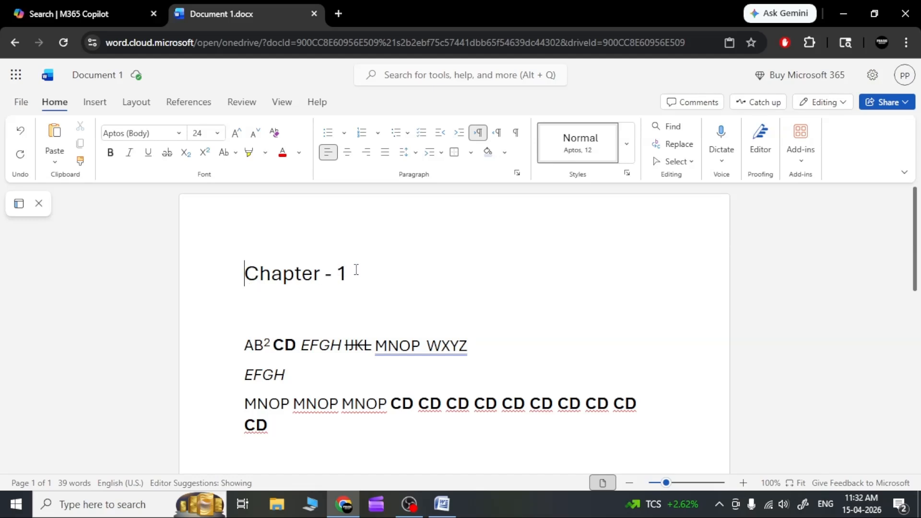
# Step: Try centre and right alignment on the "Chapter - 1" heading, leave it centred, and start a new line below it
pyautogui.moveTo(356, 270); pyautogui.dragTo(230, 278)
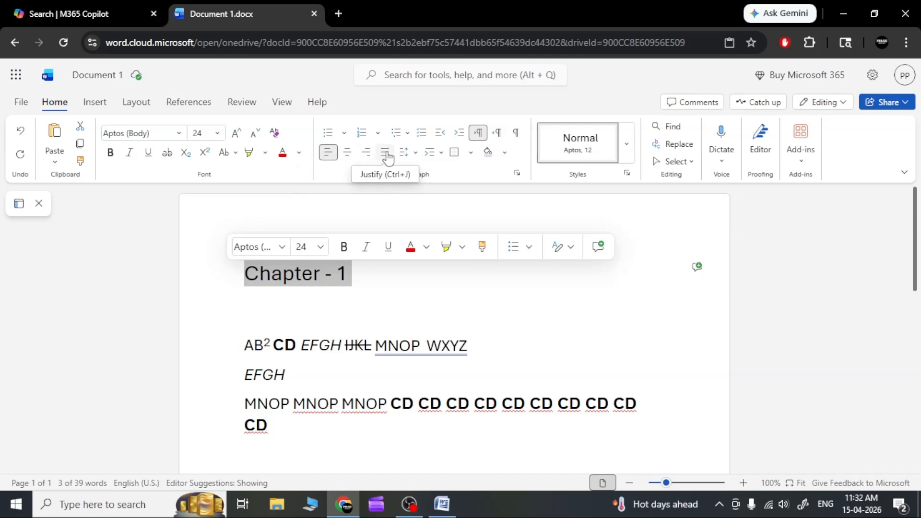
pyautogui.click(347, 153)
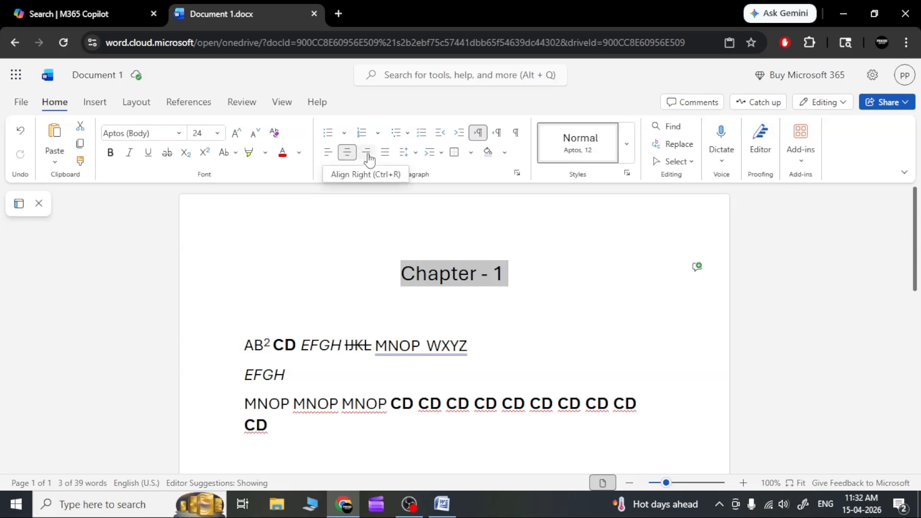
pyautogui.click(367, 153)
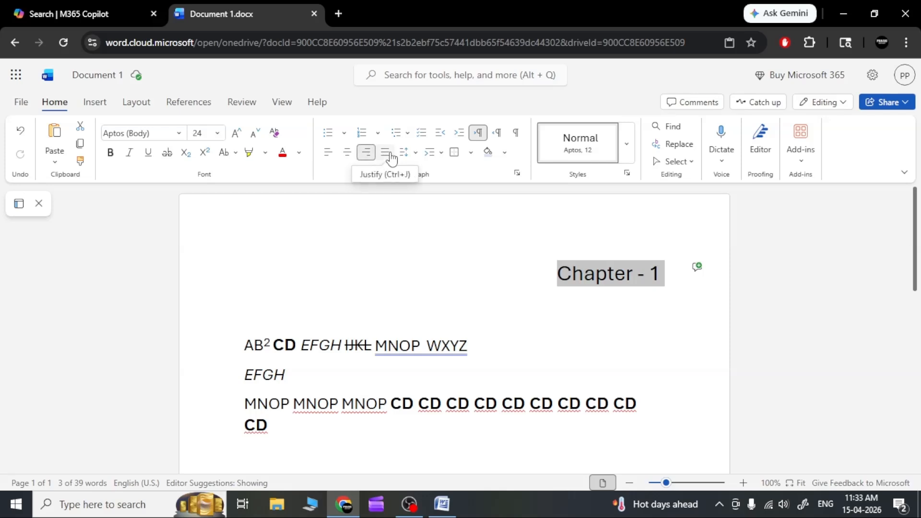
pyautogui.click(347, 155)
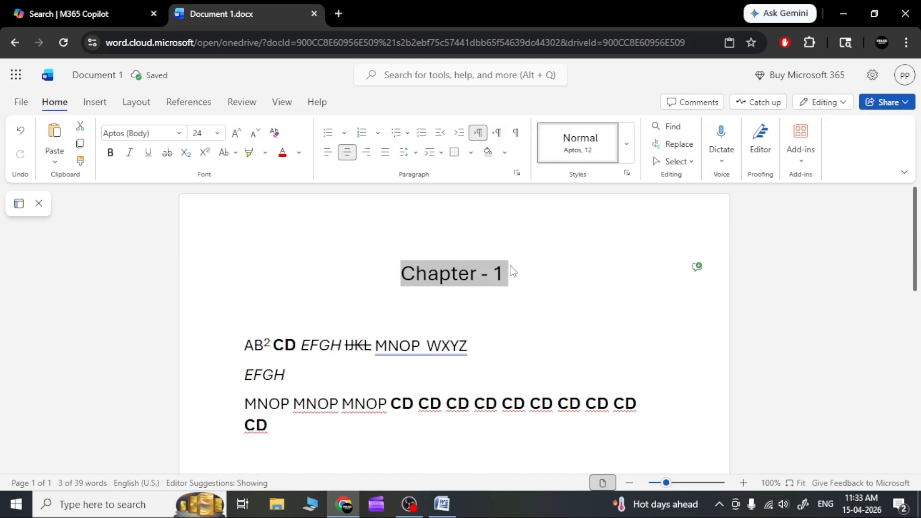
pyautogui.click(522, 275)
pyautogui.press('Return')
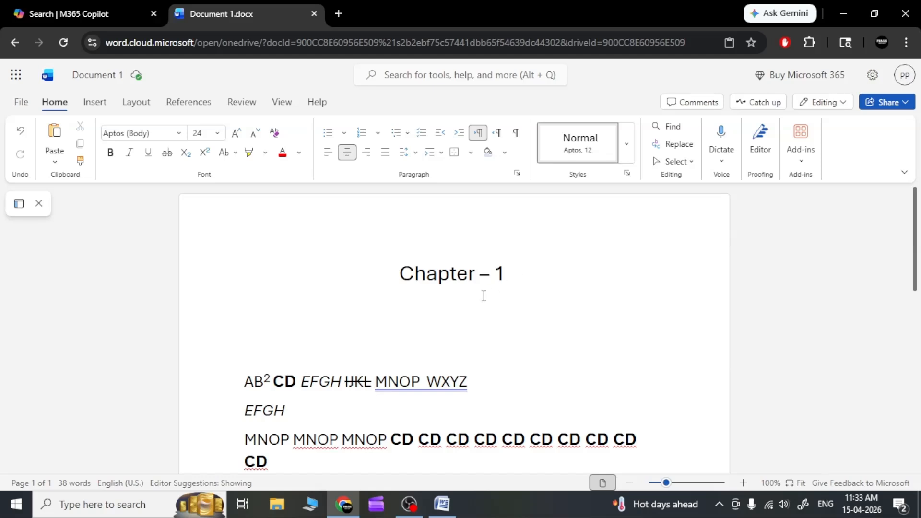
# Step: Enter 12345 on the centred line below the heading and delete it again
pyautogui.write('12345')
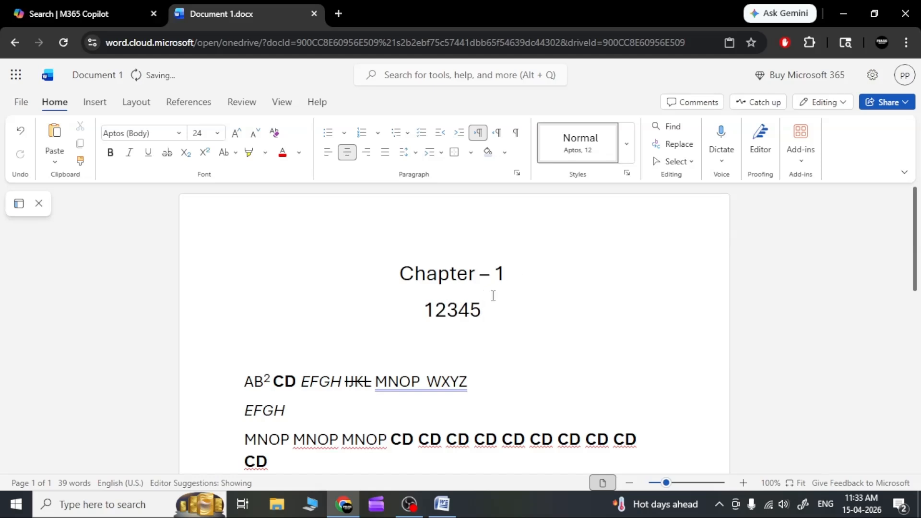
pyautogui.press('BackSpace')
pyautogui.press('BackSpace')
pyautogui.press('BackSpace')
pyautogui.press('BackSpace')
pyautogui.press('BackSpace')
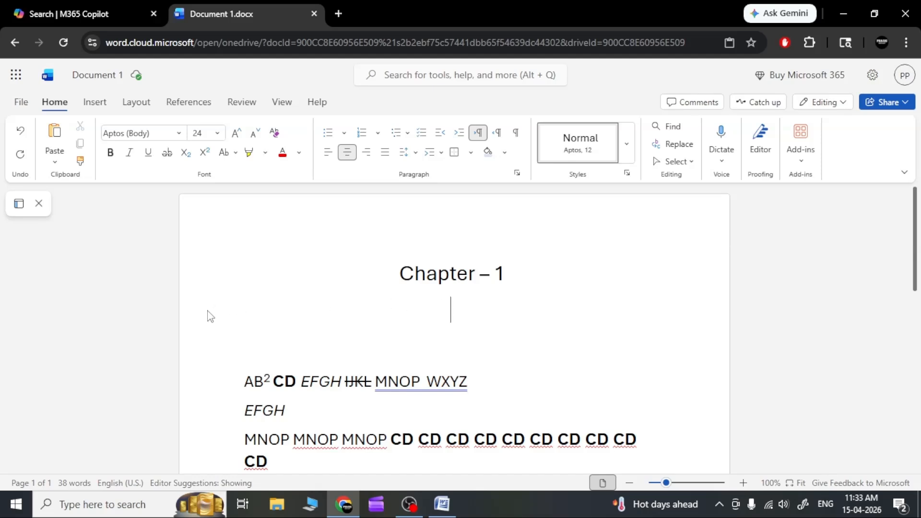
# Step: Left-align the line below the heading and write the numbered question "1) What is computer"
pyautogui.click(327, 159)
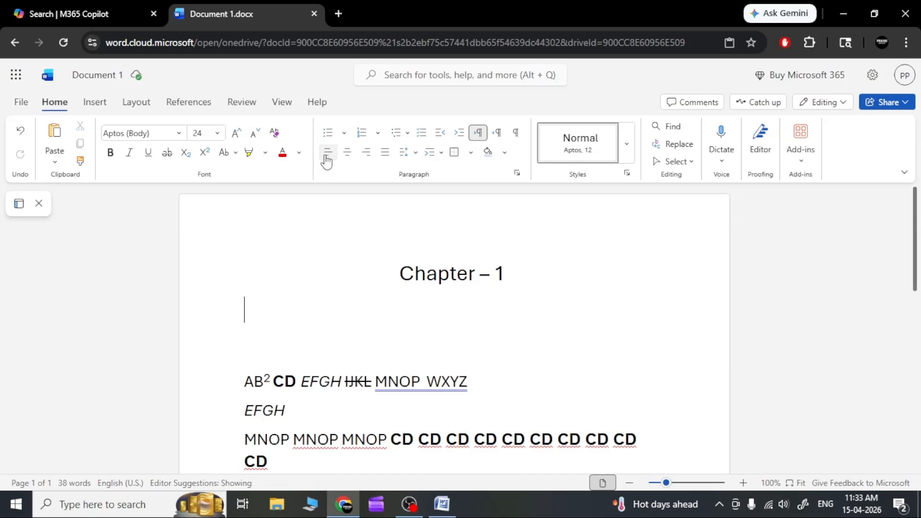
pyautogui.write('1)')
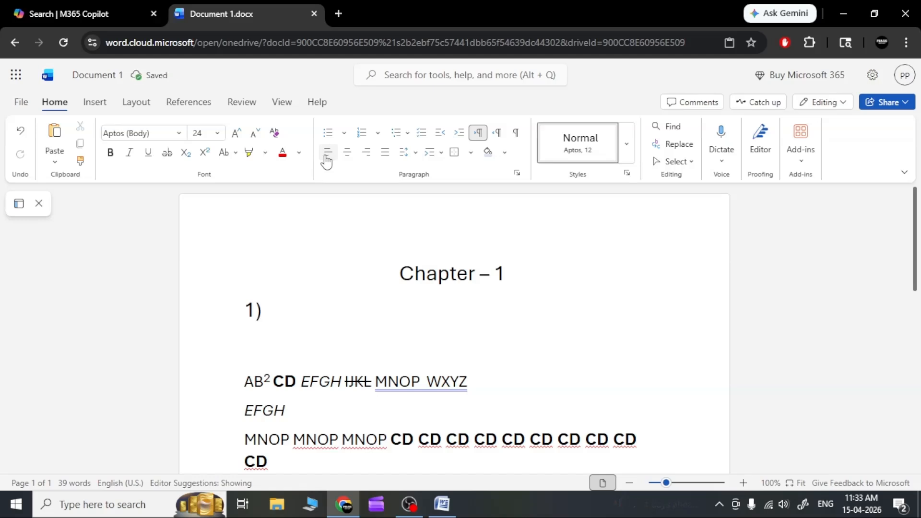
pyautogui.press('space')
pyautogui.write('what is')
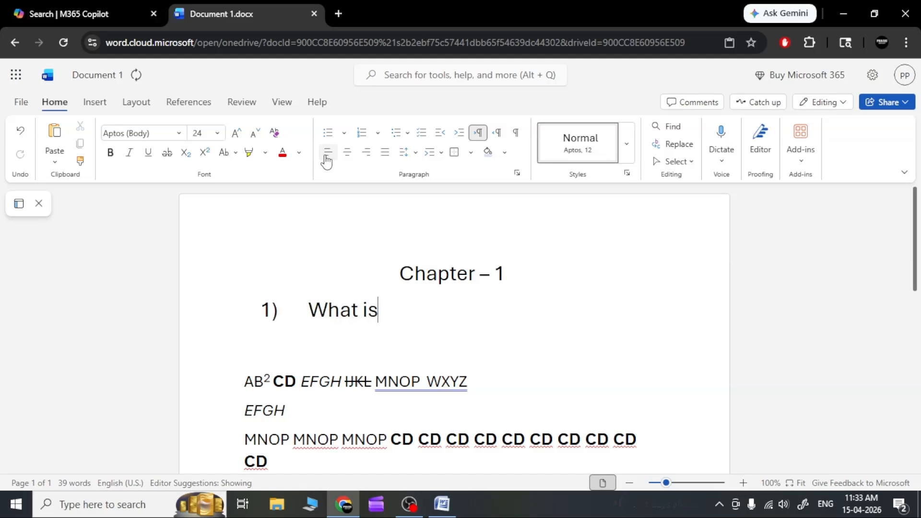
pyautogui.write(' computer')
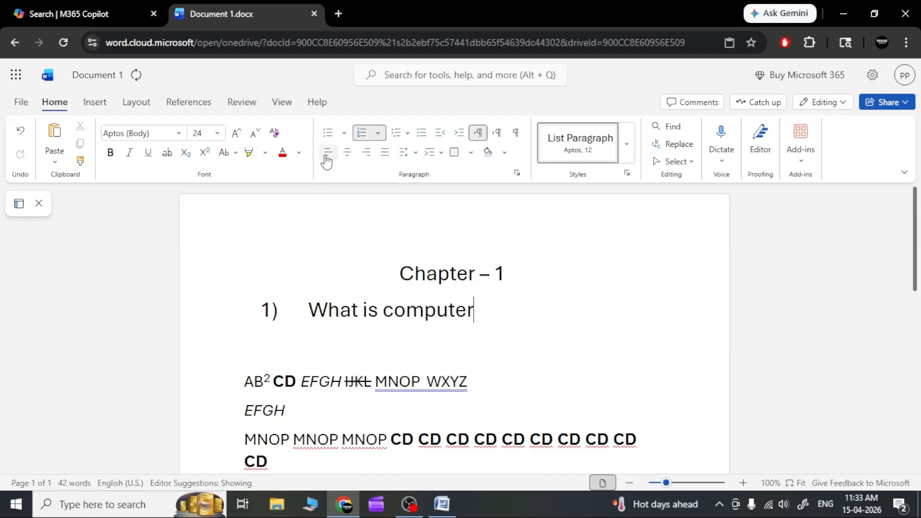
# Step: Add a space and a question mark after "What is computer" and continue on an unnumbered line below
pyautogui.press('Return')
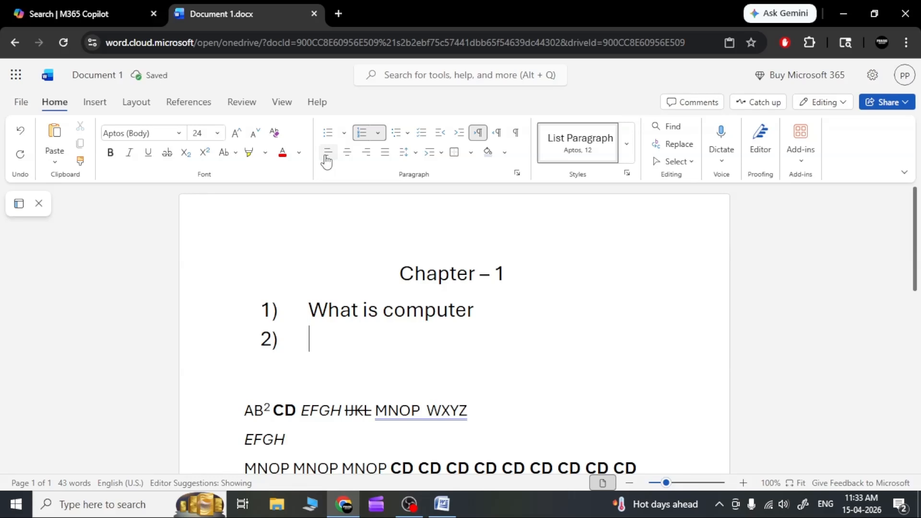
pyautogui.press('BackSpace')
pyautogui.press('BackSpace')
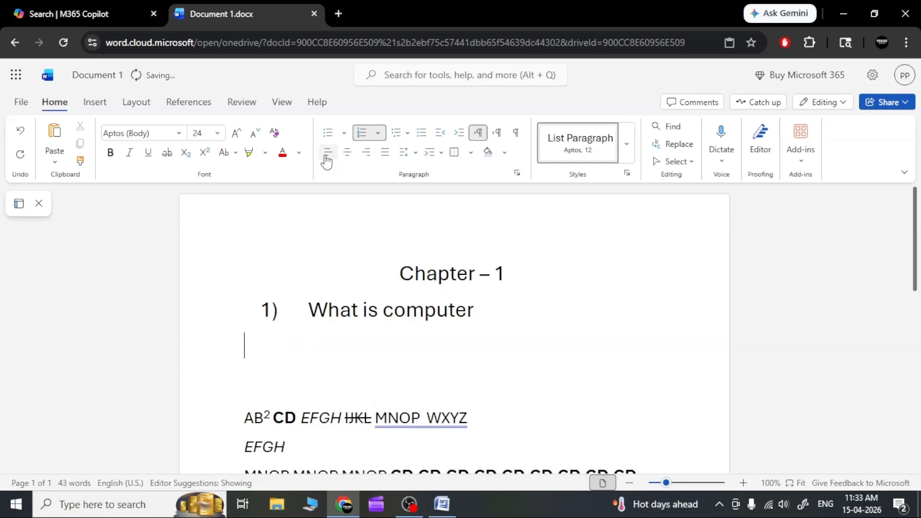
pyautogui.press('Down')
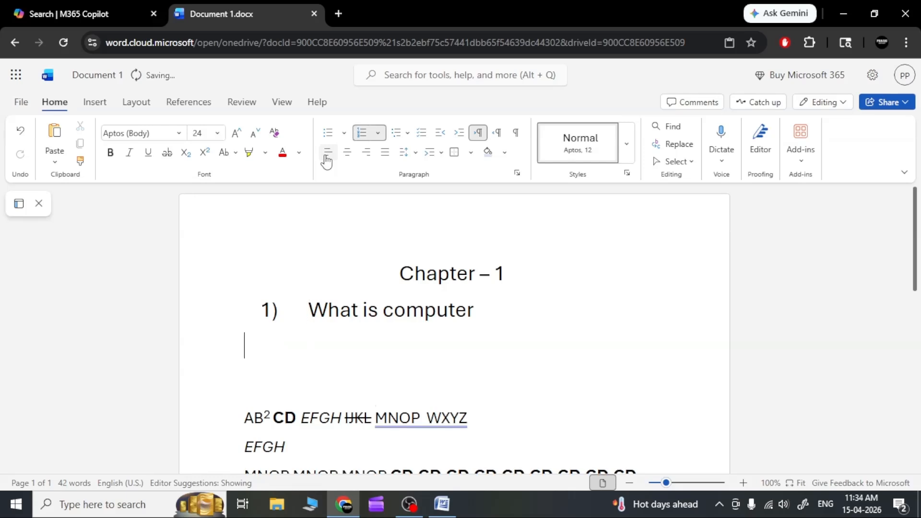
pyautogui.press('Left')
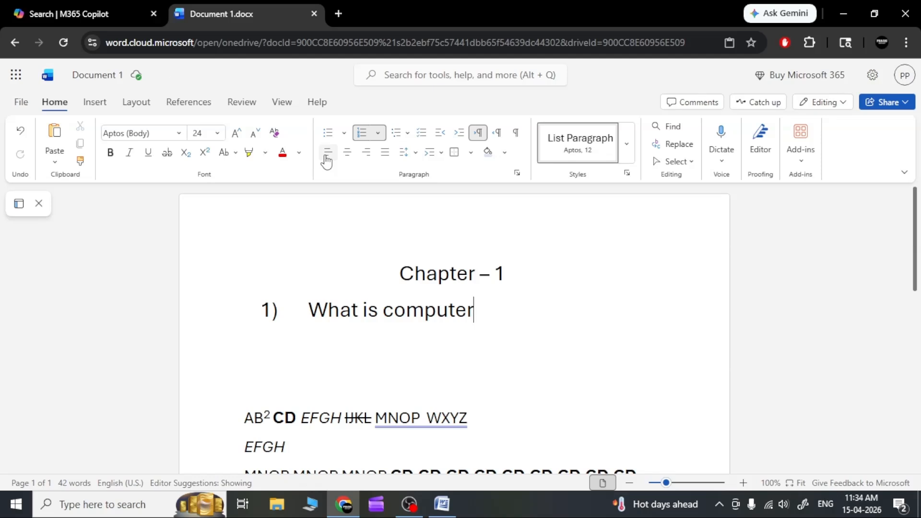
pyautogui.write('?')
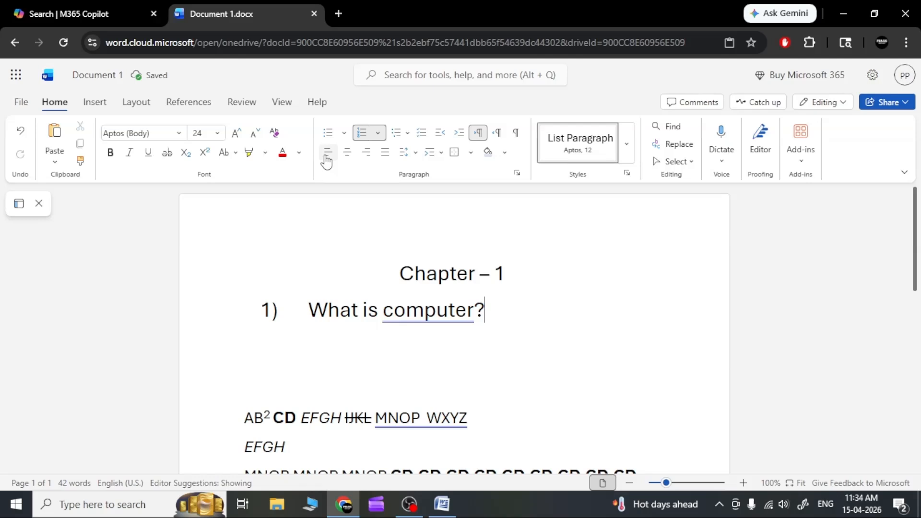
pyautogui.press('End')
pyautogui.press('Return')
pyautogui.press('Return')
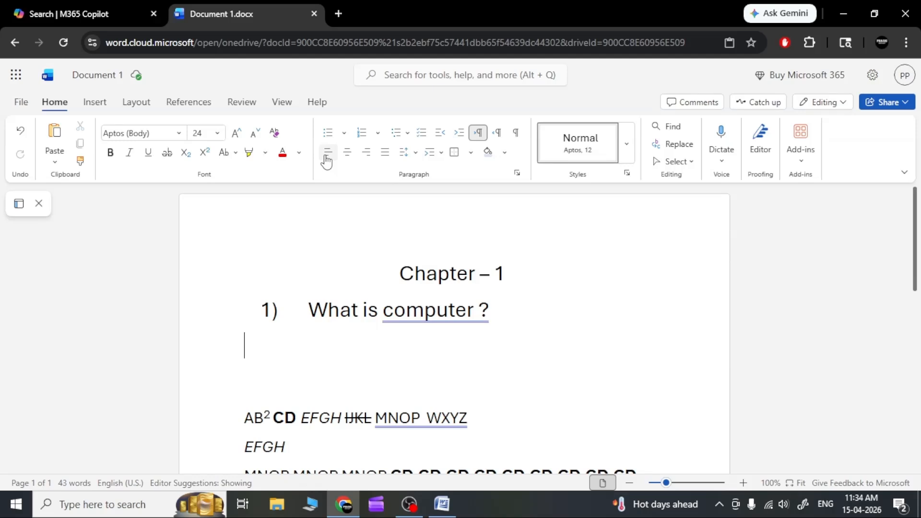
# Step: Left-align the line below the question and write "Ans : computer is an ......" on it
pyautogui.click(326, 155)
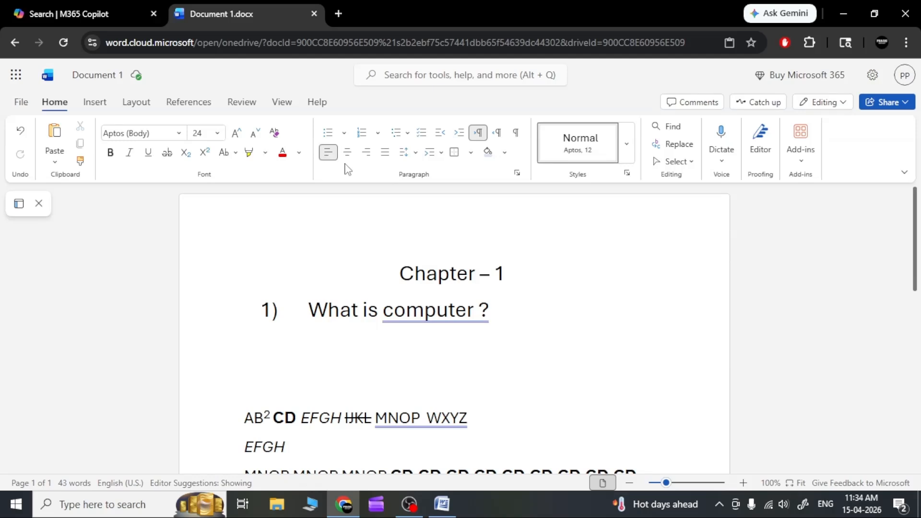
pyautogui.click(498, 301)
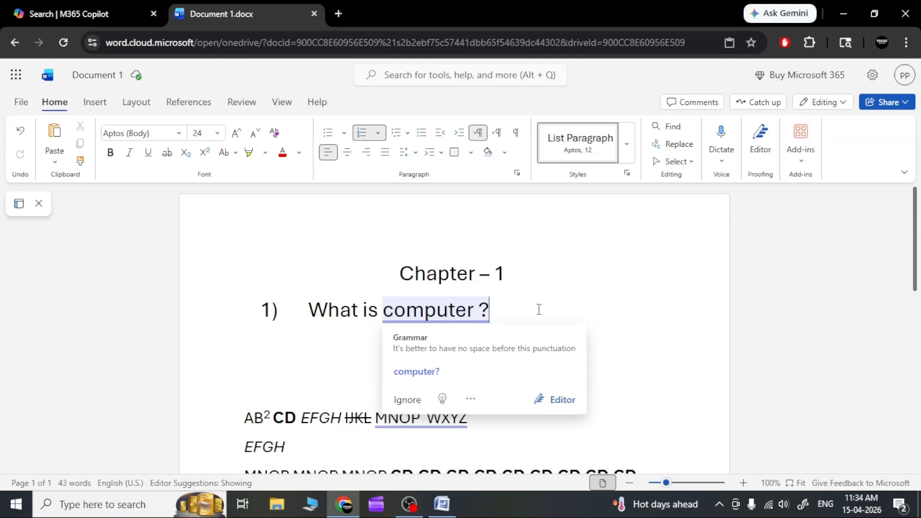
pyautogui.click(325, 339)
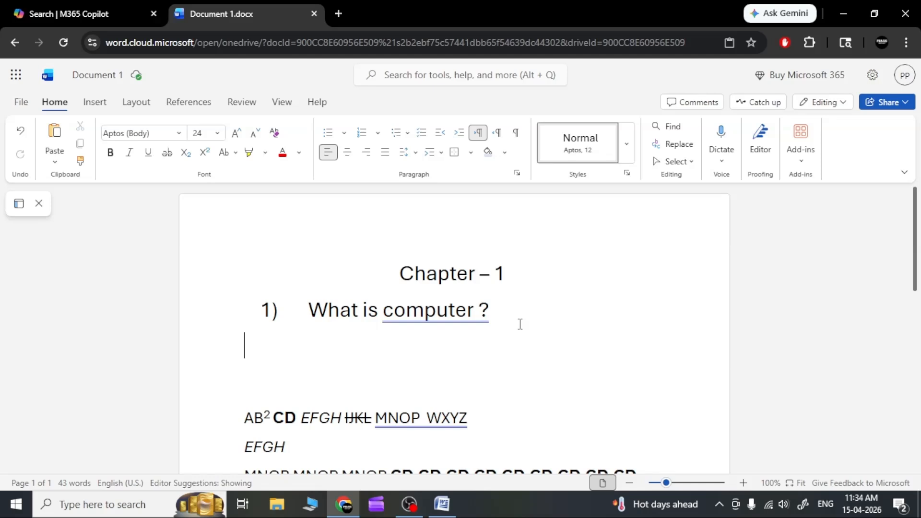
pyautogui.write('Ans ')
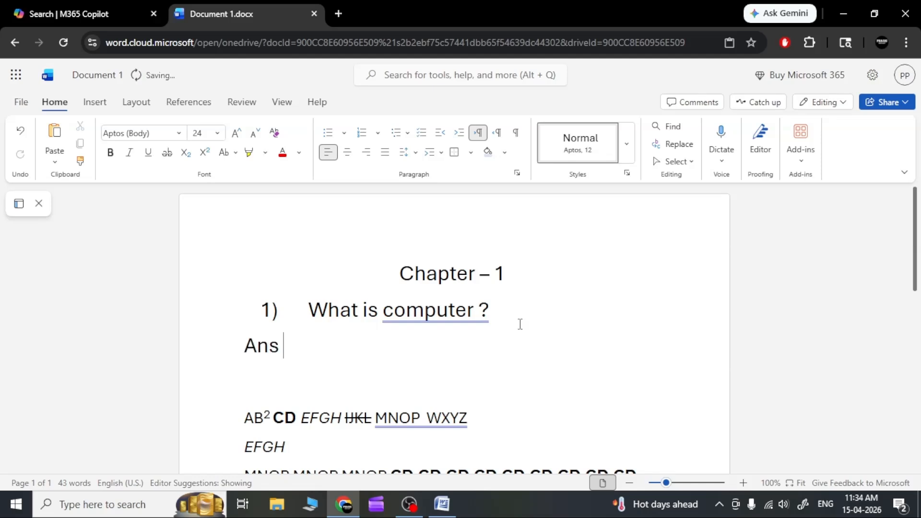
pyautogui.write(': computer is an')
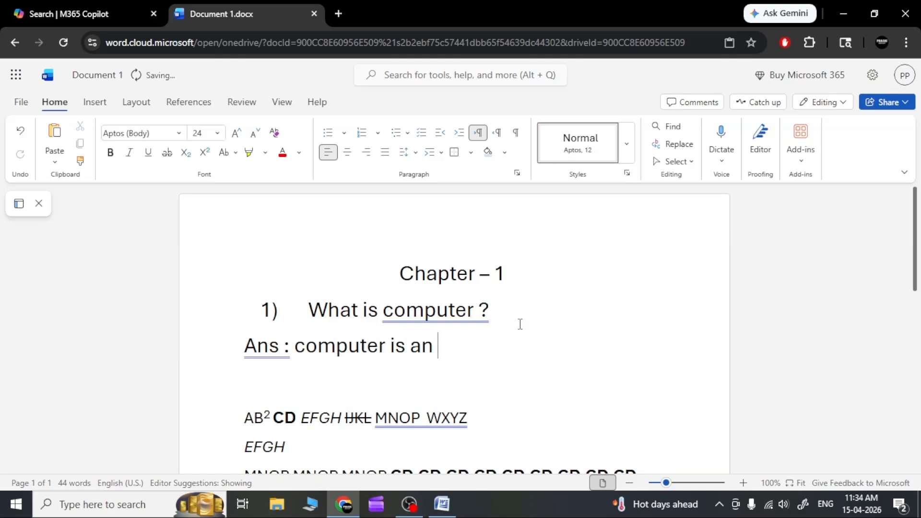
pyautogui.write(' ......')
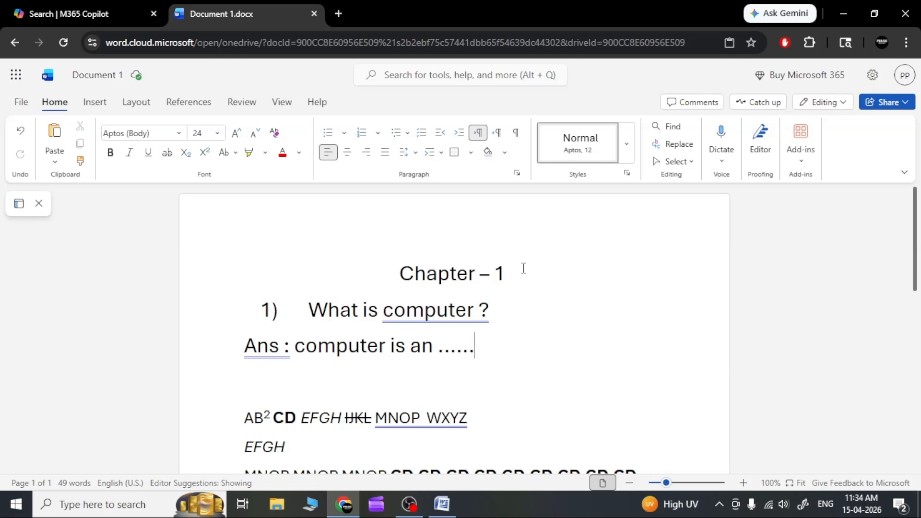
# Step: Colour the "Chapter – 1" heading red, and change its font colour to a dark teal-blue theme shade
pyautogui.moveTo(526, 273); pyautogui.dragTo(400, 277)
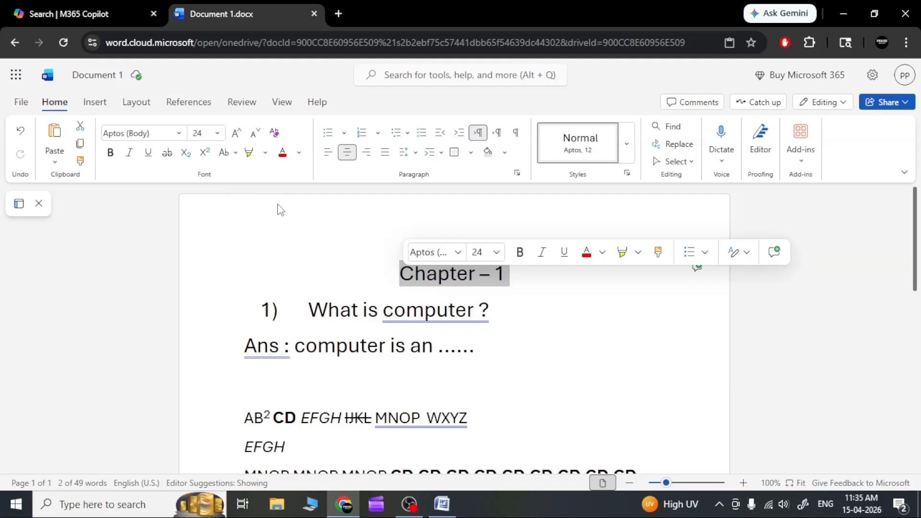
pyautogui.click(282, 154)
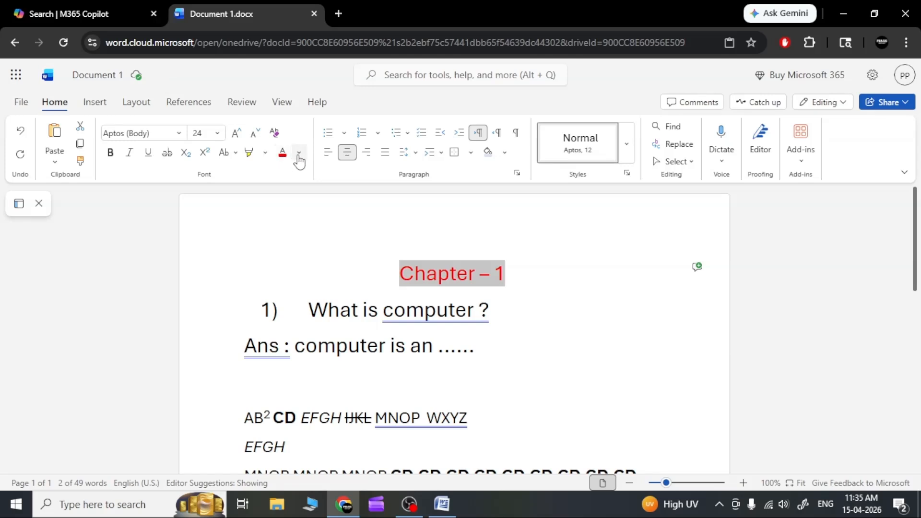
pyautogui.click(299, 153)
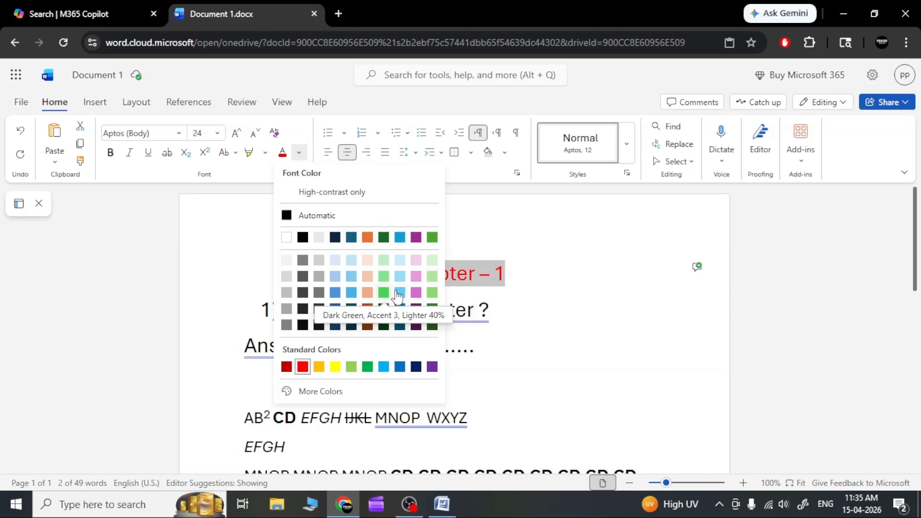
pyautogui.click(400, 310)
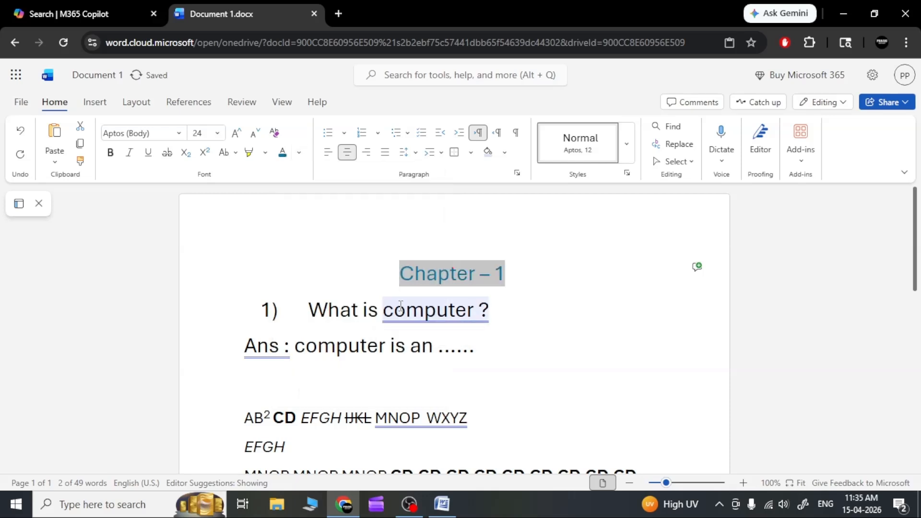
pyautogui.click(547, 271)
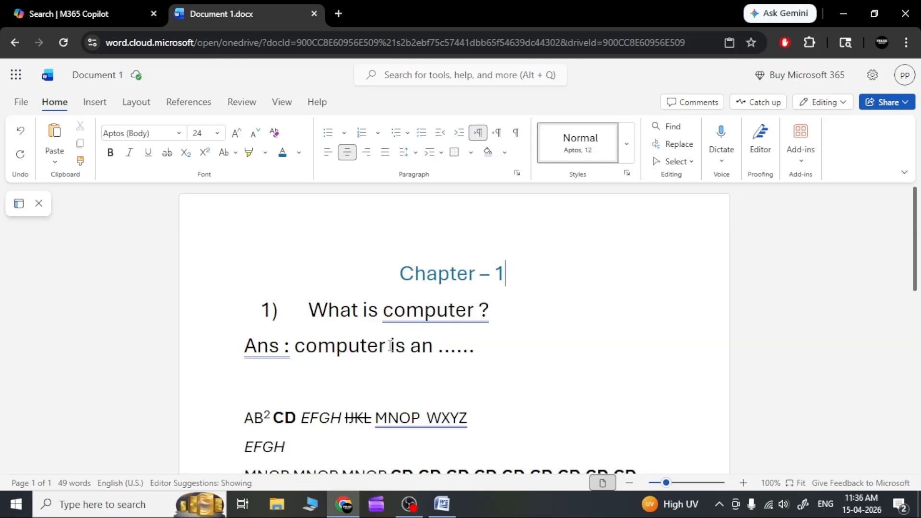
# Step: Highlight the word "computer" in the answer line in yellow and choose dark green as the next highlight colour
pyautogui.moveTo(390, 345); pyautogui.dragTo(315, 346)
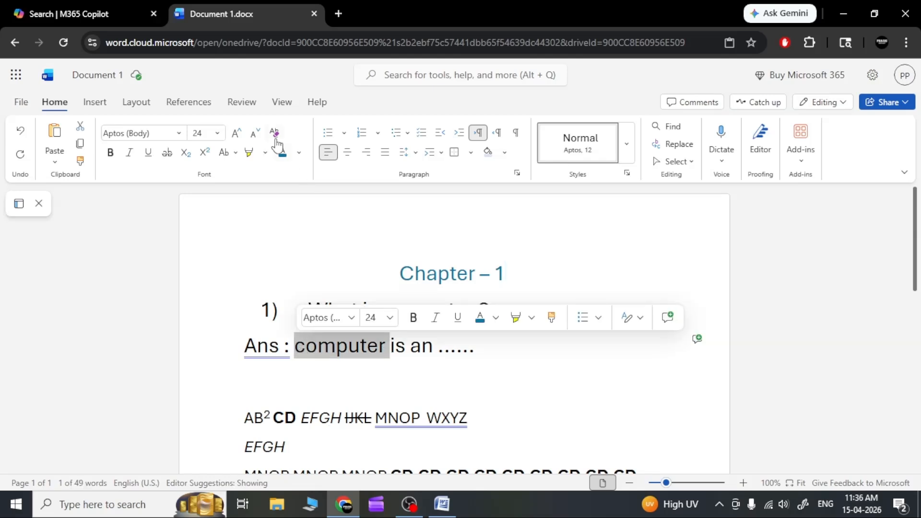
pyautogui.click(249, 152)
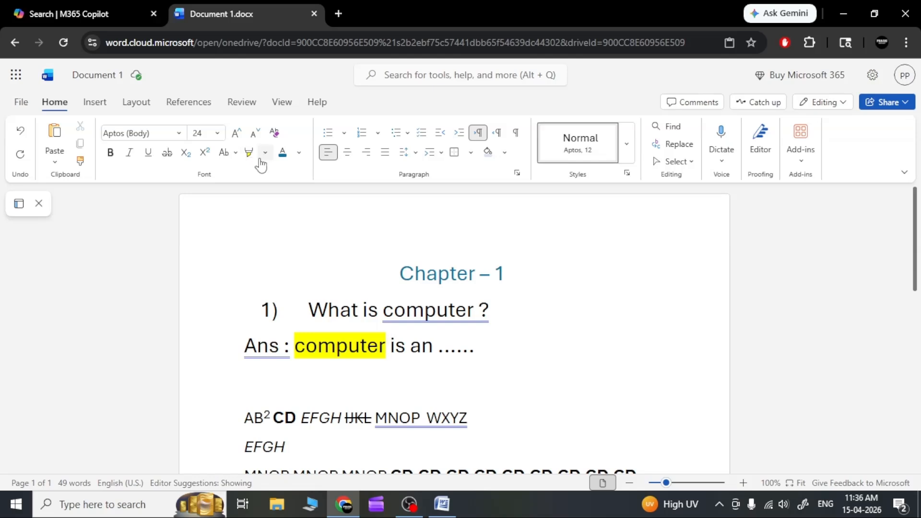
pyautogui.click(263, 157)
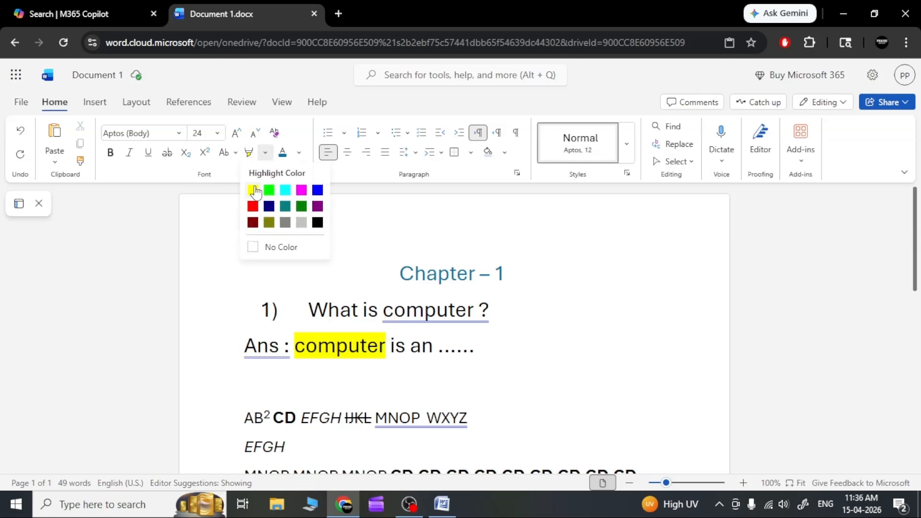
pyautogui.click(301, 206)
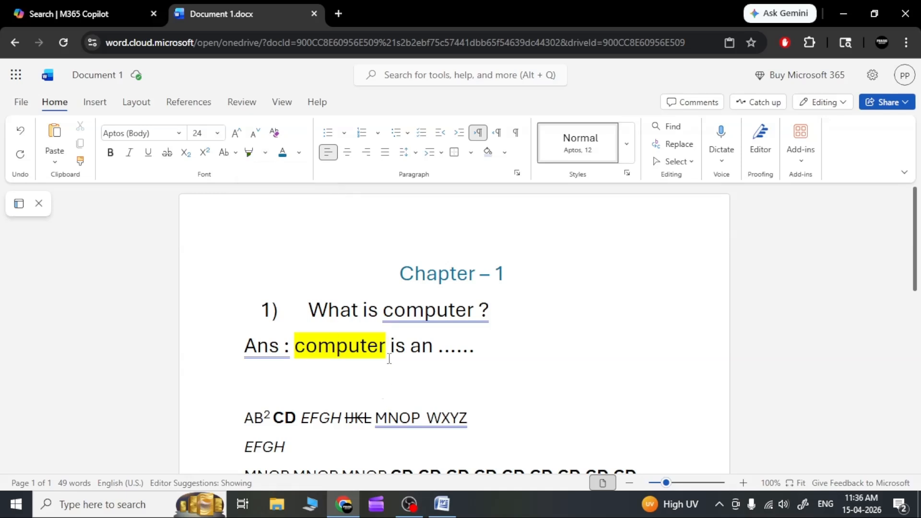
# Step: Change the highlight of the word "computer" in the answer line to teal
pyautogui.moveTo(388, 347); pyautogui.dragTo(294, 346)
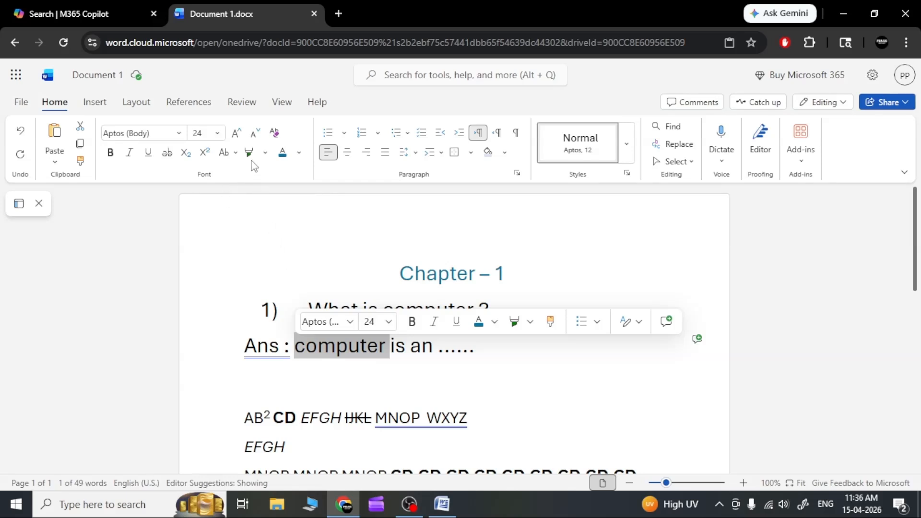
pyautogui.click(265, 155)
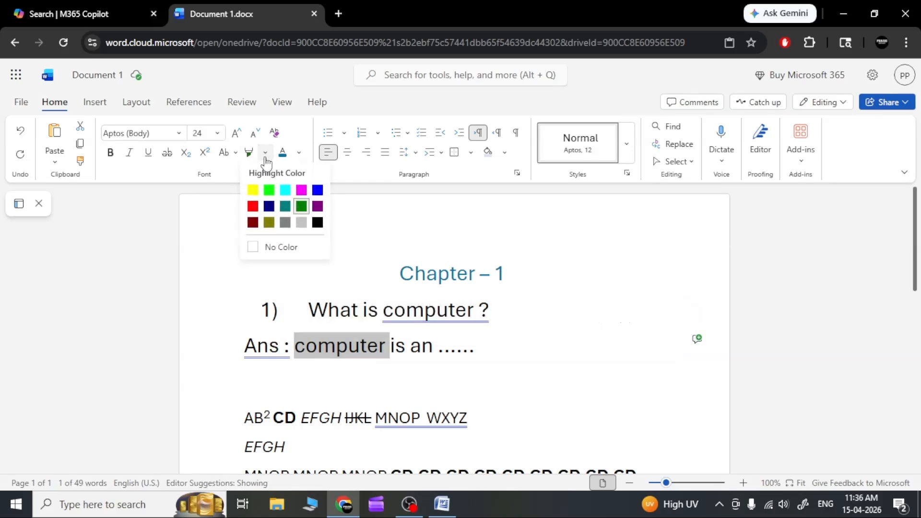
pyautogui.click(283, 206)
pyautogui.click(395, 346)
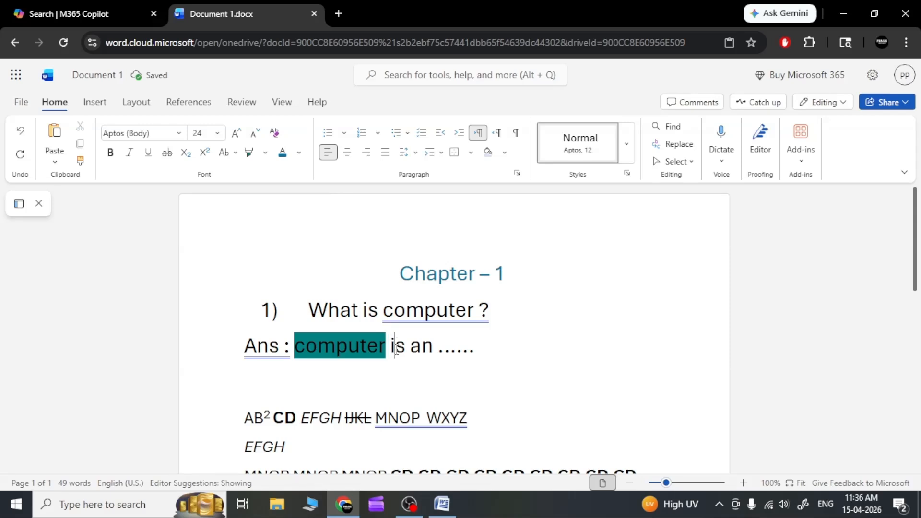
pyautogui.click(512, 361)
pyautogui.moveTo(401, 275); pyautogui.dragTo(695, 265)
pyautogui.click(537, 279)
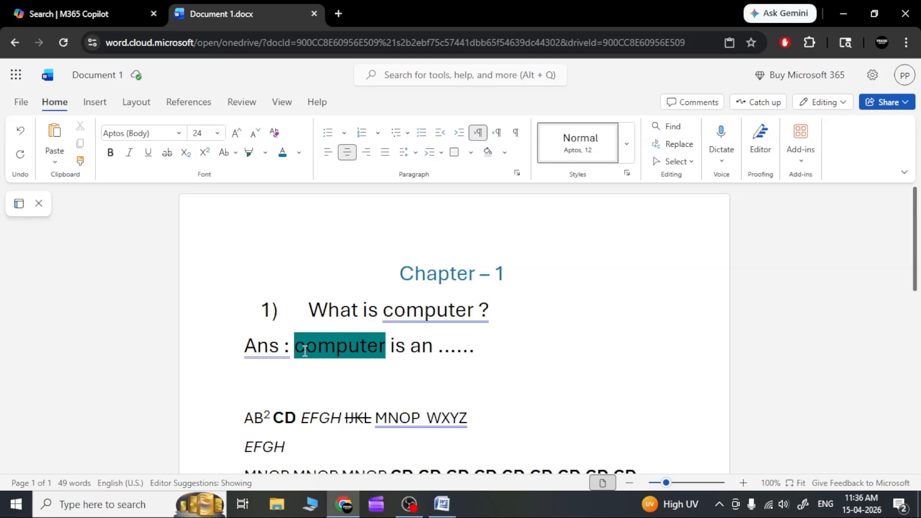
# Step: Leave a blank line below the answer and start a paragraph with "How are you what are you doing what is your name"
pyautogui.click(344, 153)
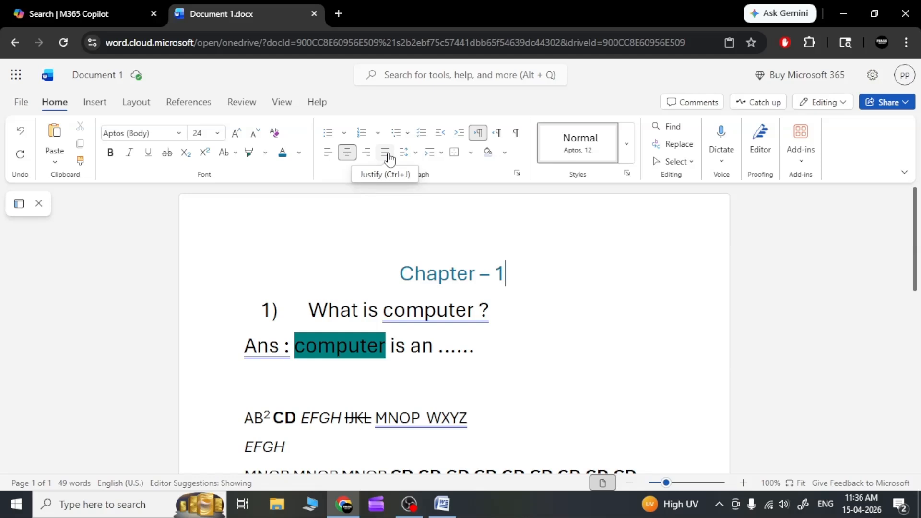
pyautogui.click(492, 352)
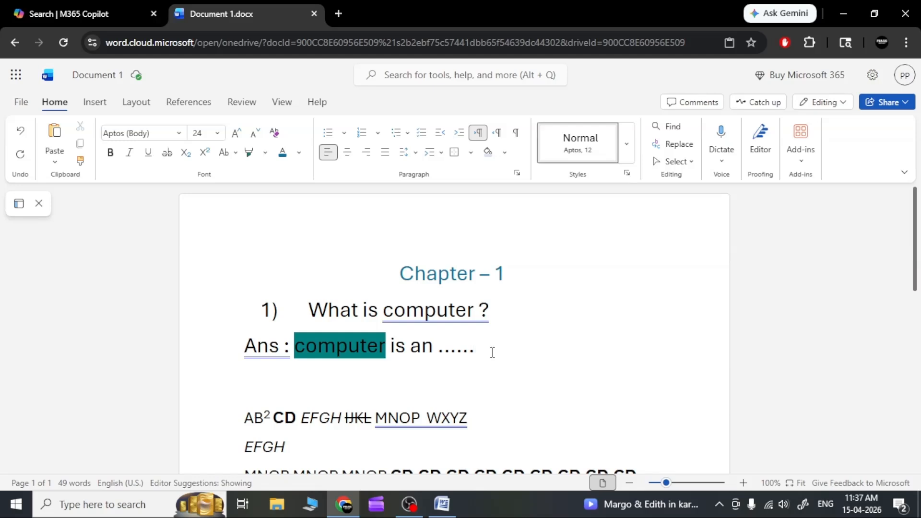
pyautogui.press('Return')
pyautogui.press('Return')
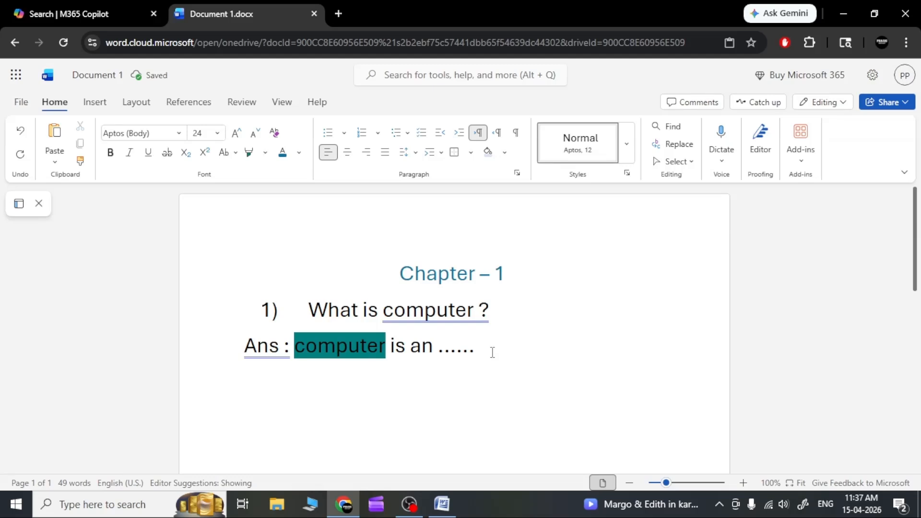
pyautogui.write('how are you ')
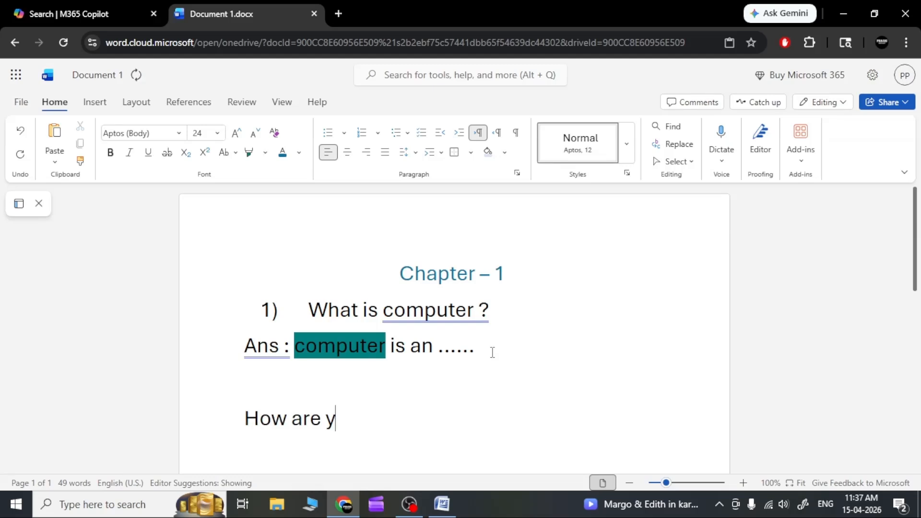
pyautogui.write('what are')
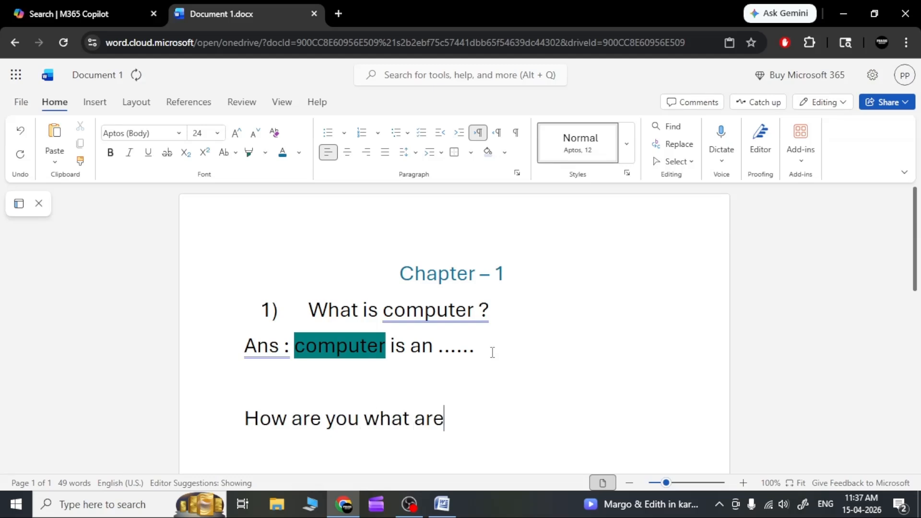
pyautogui.write(' you doing ')
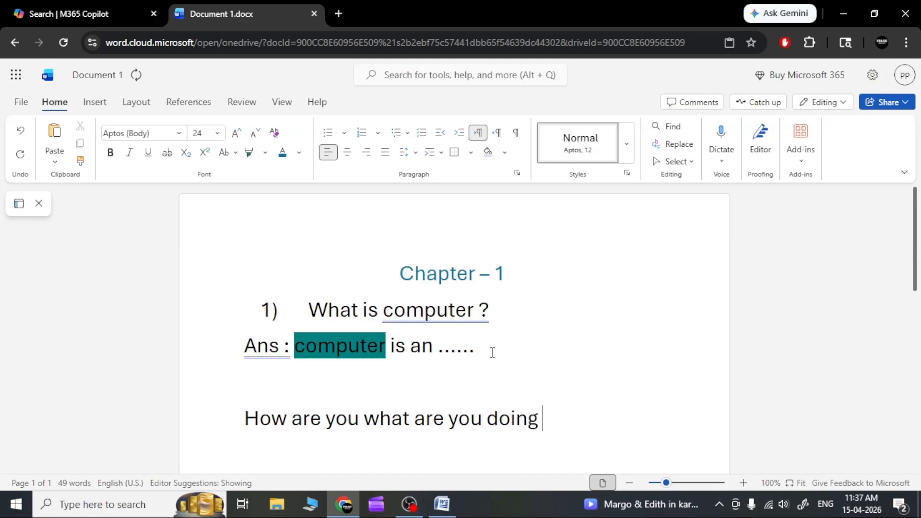
pyautogui.write('what is you')
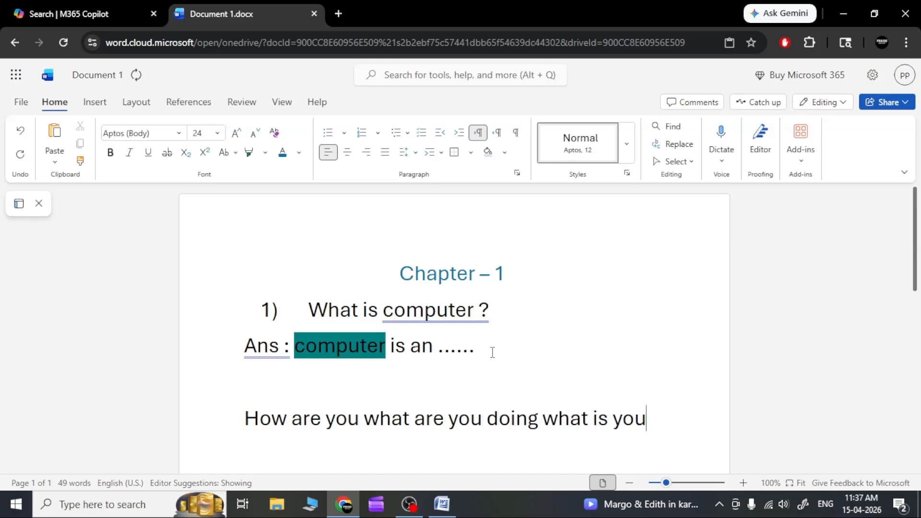
pyautogui.write('r name ')
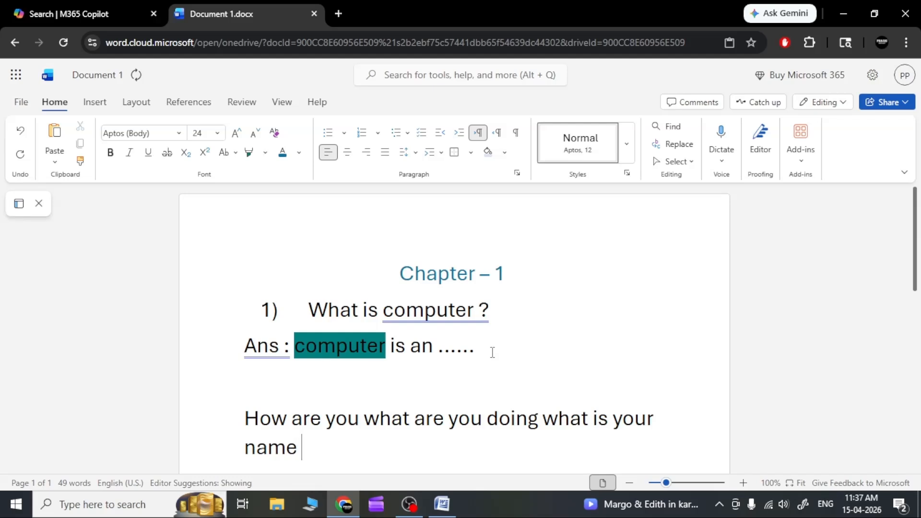
pyautogui.write('what are')
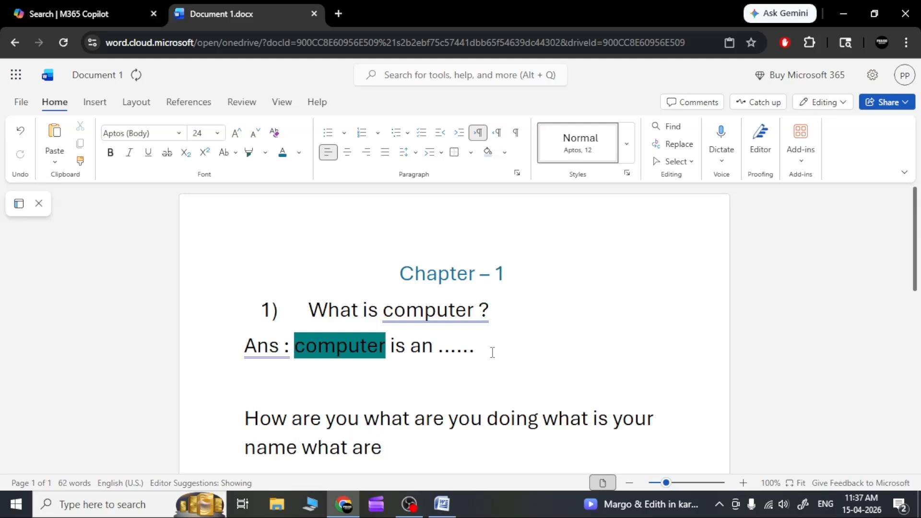
# Step: Continue the paragraph with "where are you which is your birth place"
pyautogui.press('BackSpace')
pyautogui.press('BackSpace')
pyautogui.press('BackSpace')
pyautogui.press('BackSpace')
pyautogui.press('BackSpace')
pyautogui.press('BackSpace')
pyautogui.write('ere are')
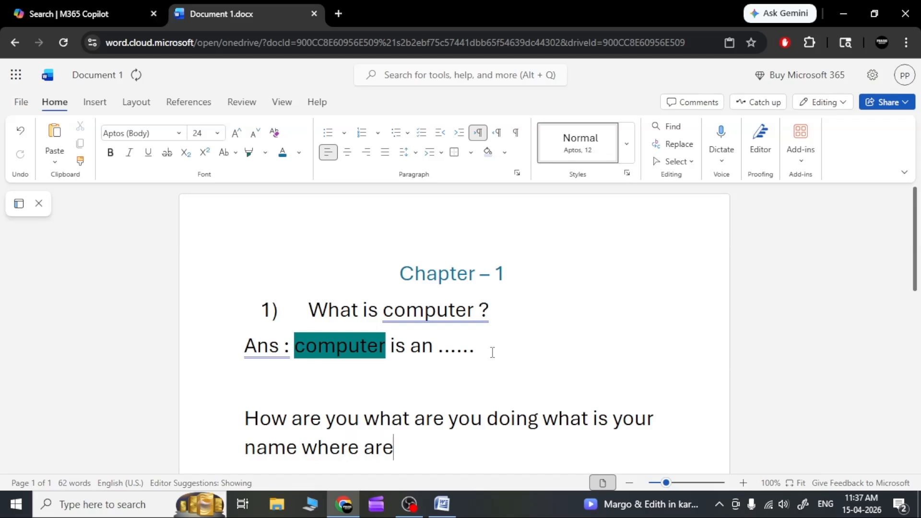
pyautogui.write(' you which is your')
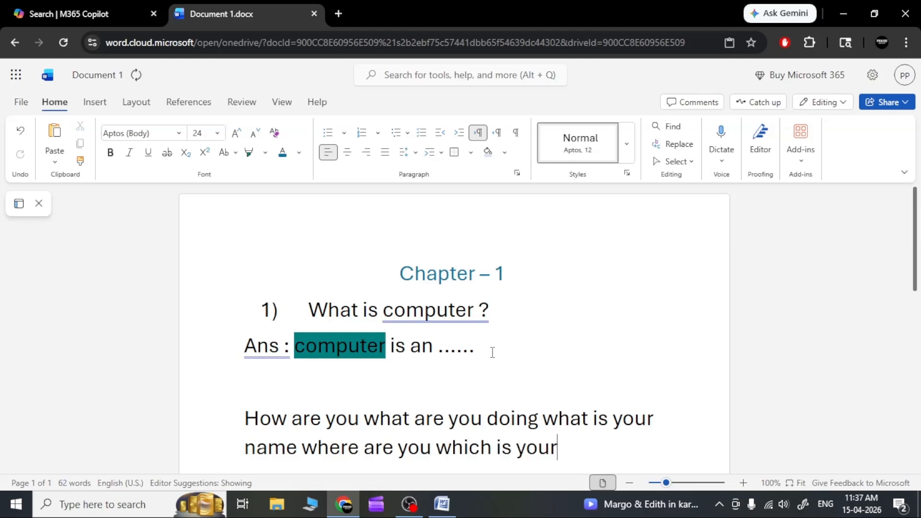
pyautogui.write(' birth pla')
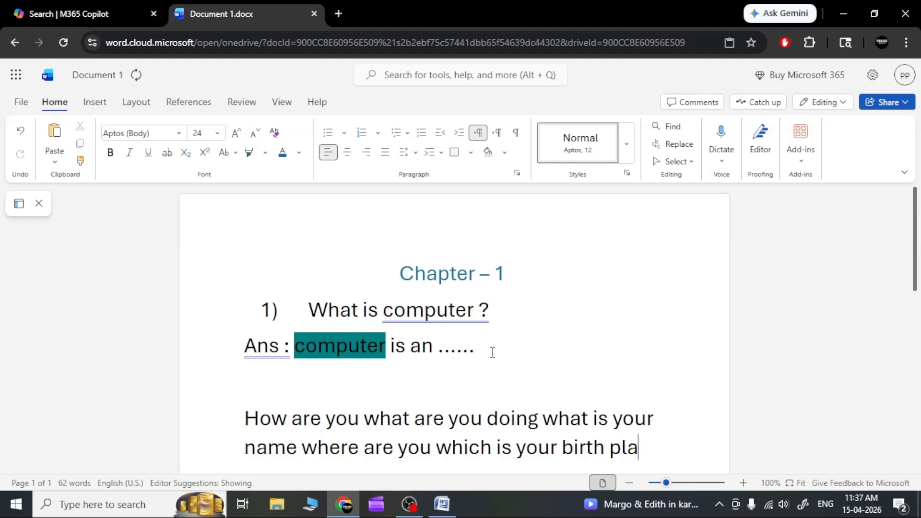
pyautogui.write('ce where')
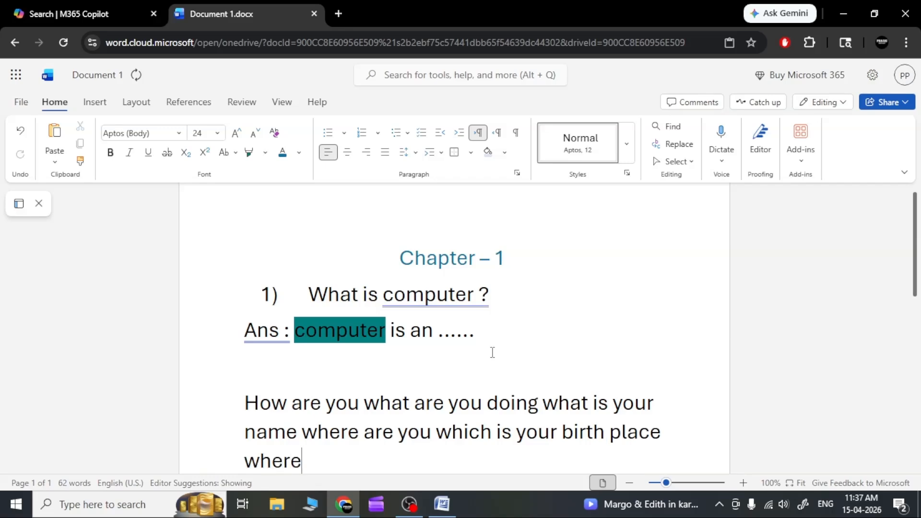
pyautogui.write(' do you s')
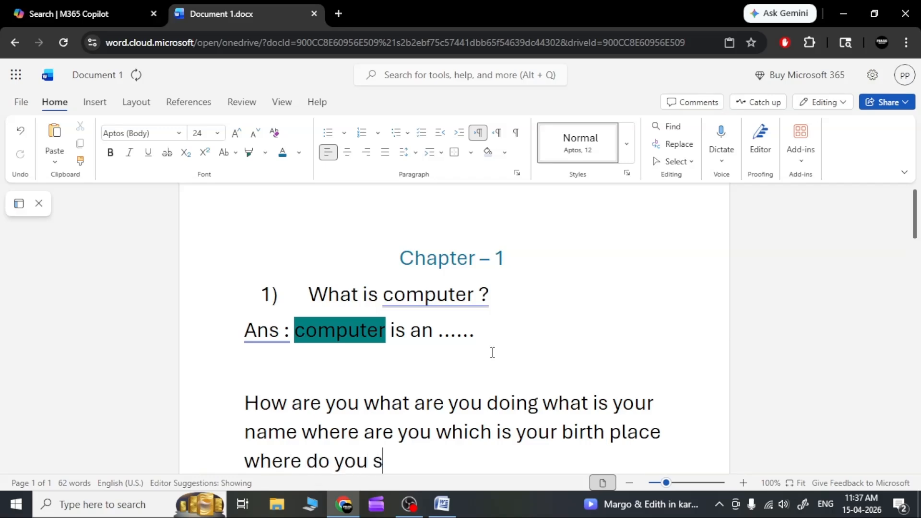
pyautogui.write('tay')
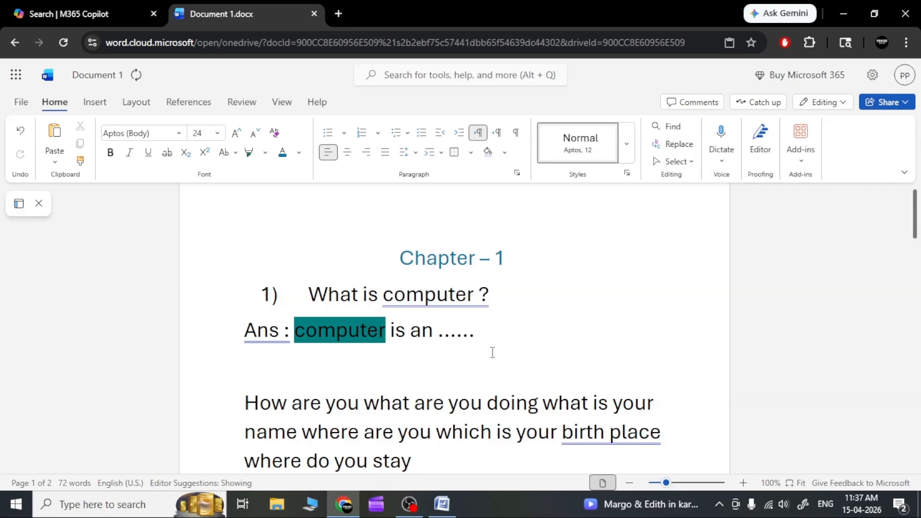
pyautogui.write(' in bengalur')
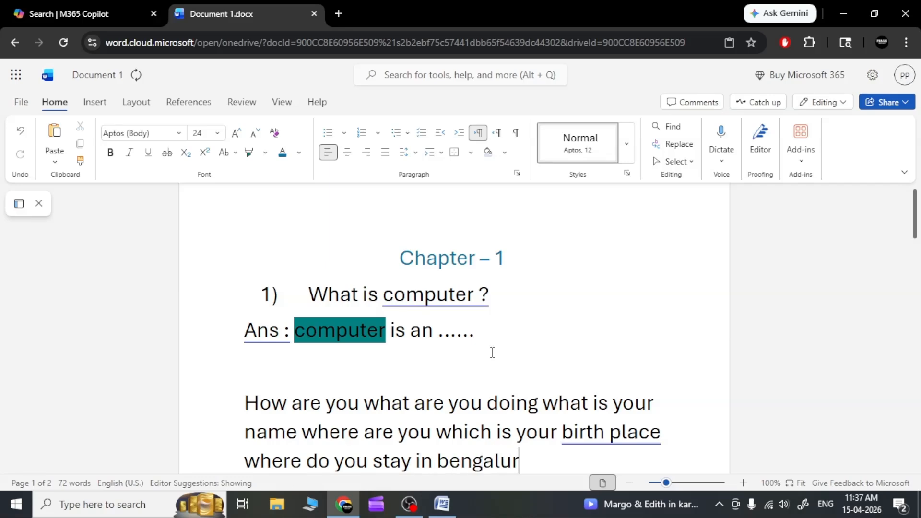
pyautogui.write('u what')
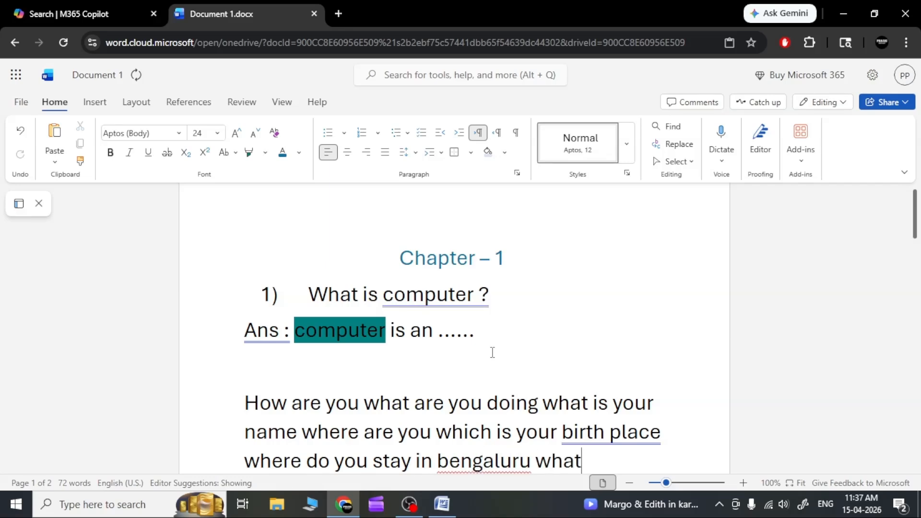
pyautogui.write(' is your scho')
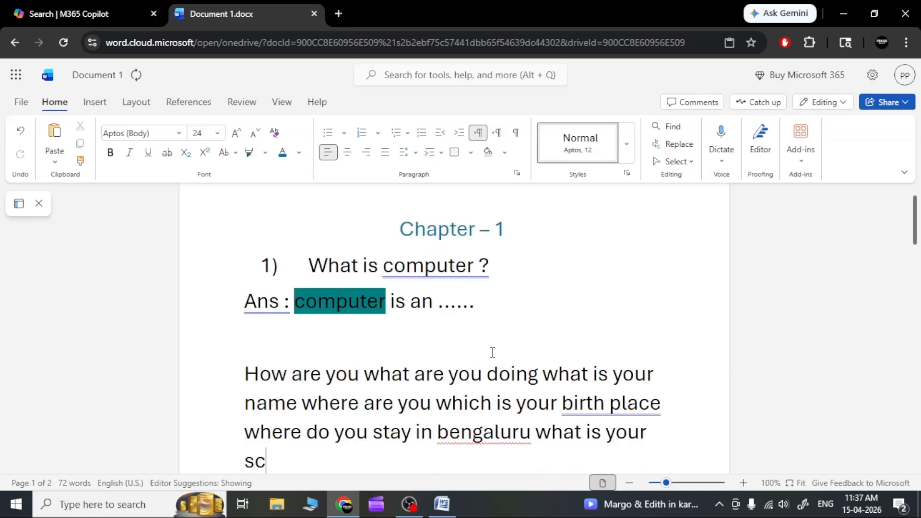
pyautogui.write('ol name')
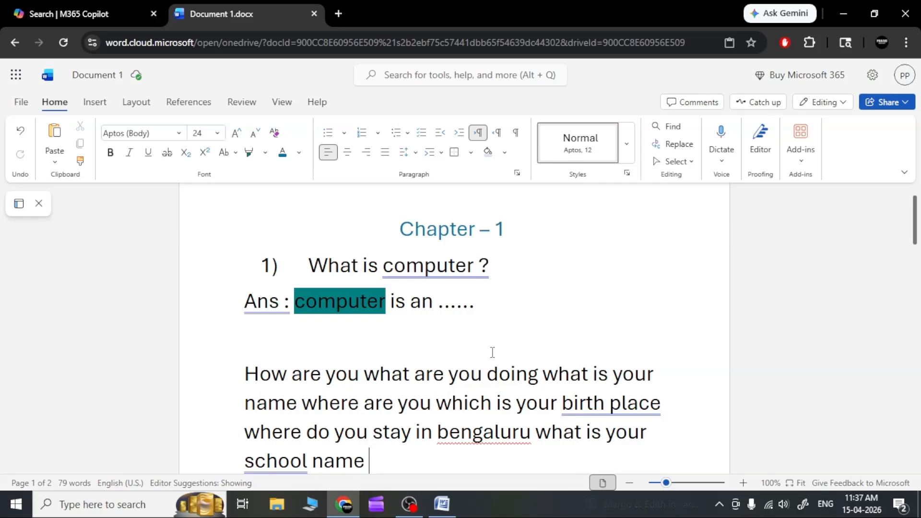
# Step: Complete the paragraph with "where do you stay in bengaluru what is your school name which class are you studying" and add a new line
pyautogui.write('whic')
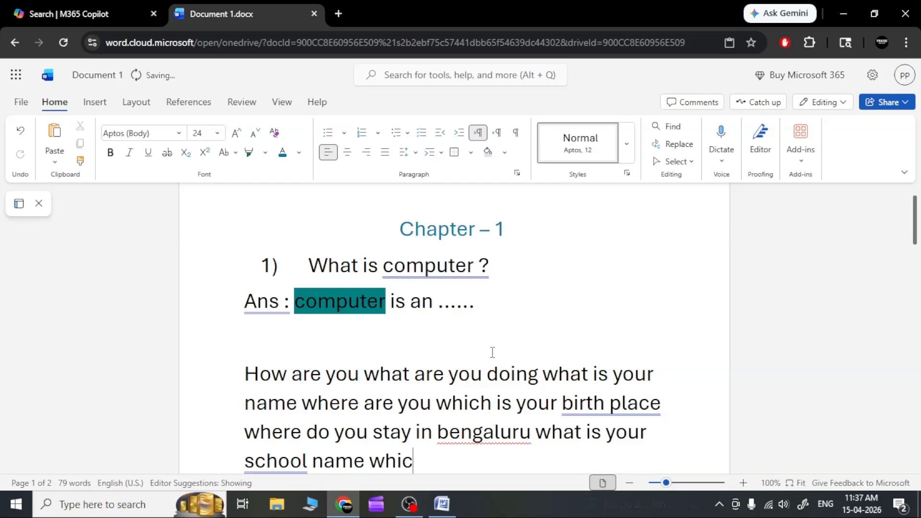
pyautogui.write('h class are ')
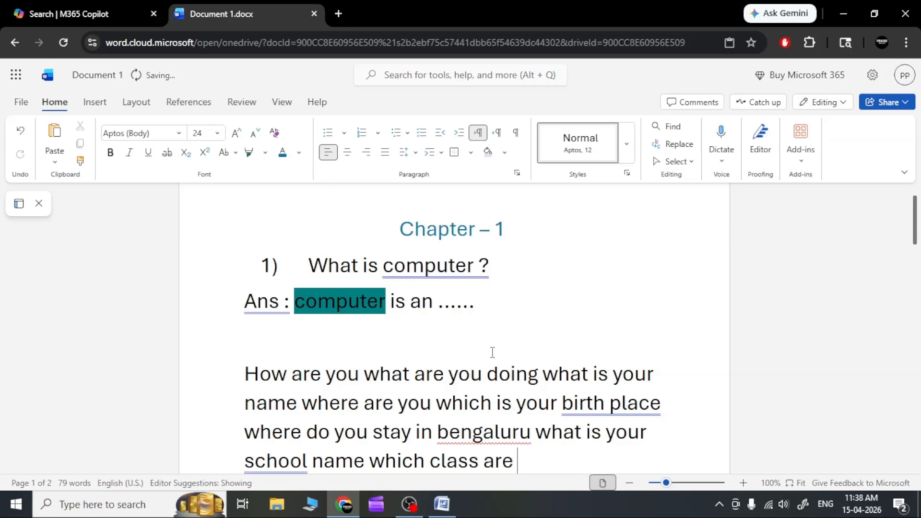
pyautogui.write('you studying')
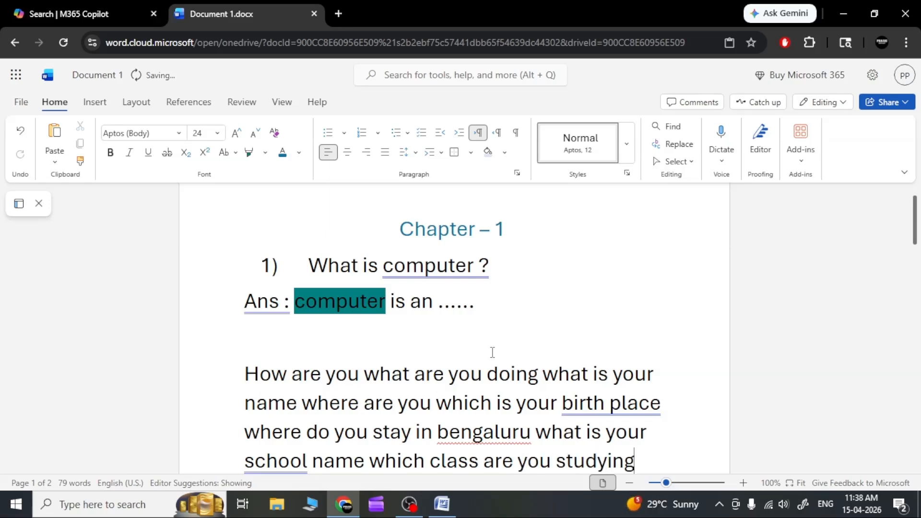
pyautogui.press('Return')
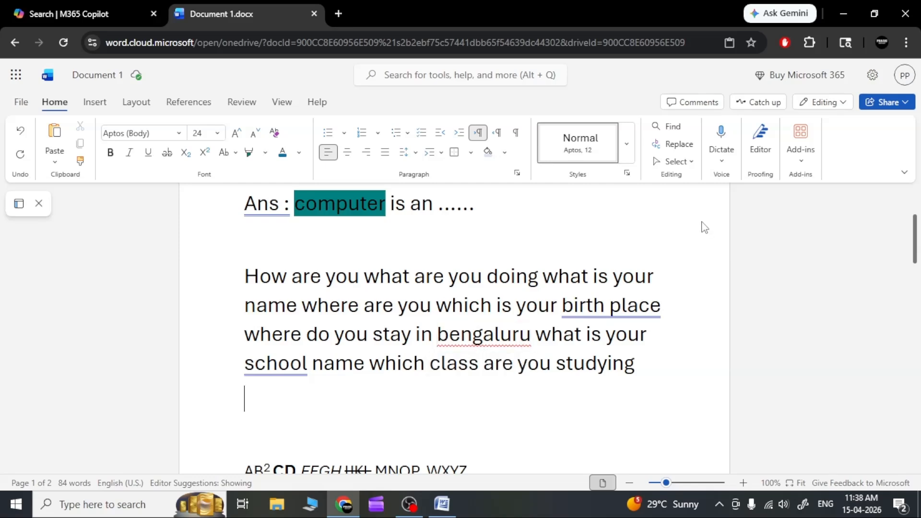
# Step: Justify the whole "How are you what are you doing" paragraph so both edges line up with the margins
pyautogui.click(654, 274)
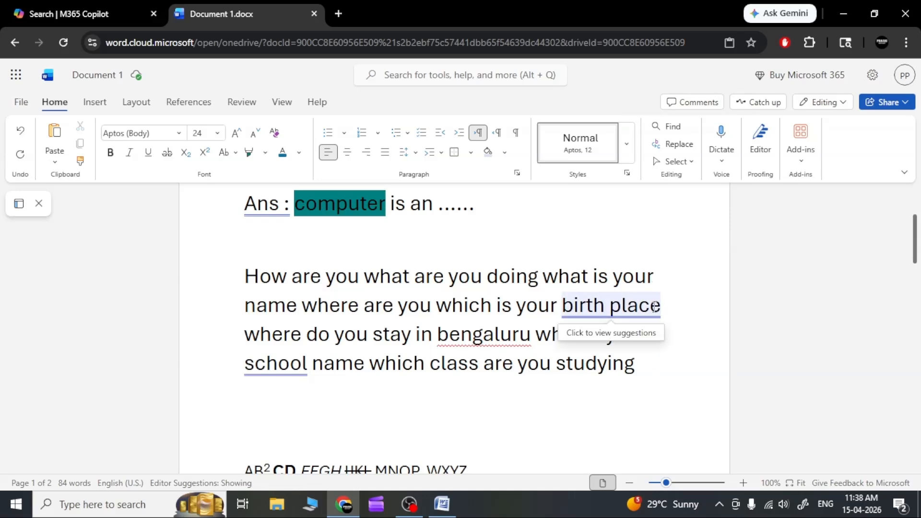
pyautogui.click(648, 338)
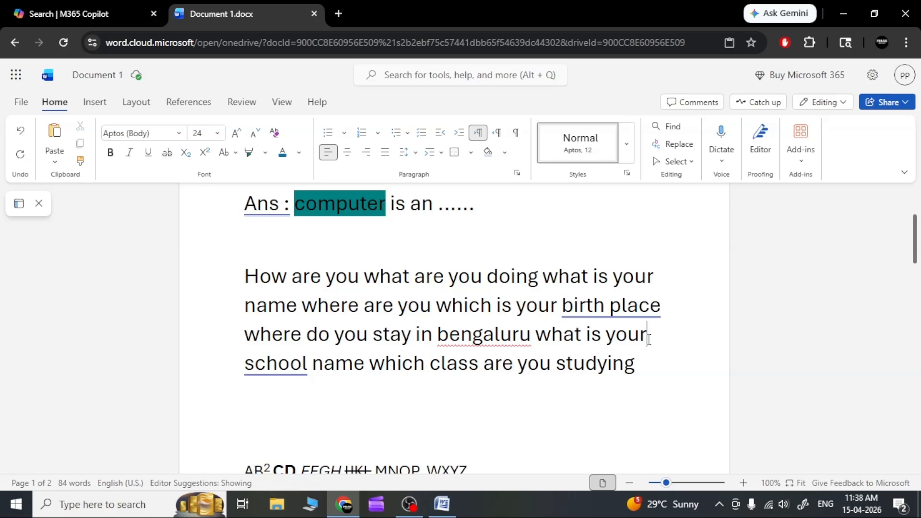
pyautogui.click(636, 368)
pyautogui.moveTo(650, 370); pyautogui.dragTo(246, 268)
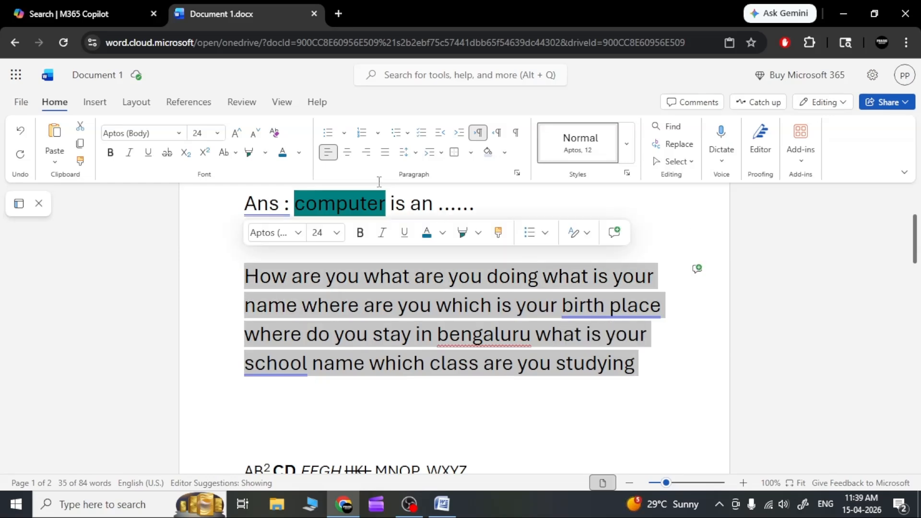
pyautogui.click(385, 157)
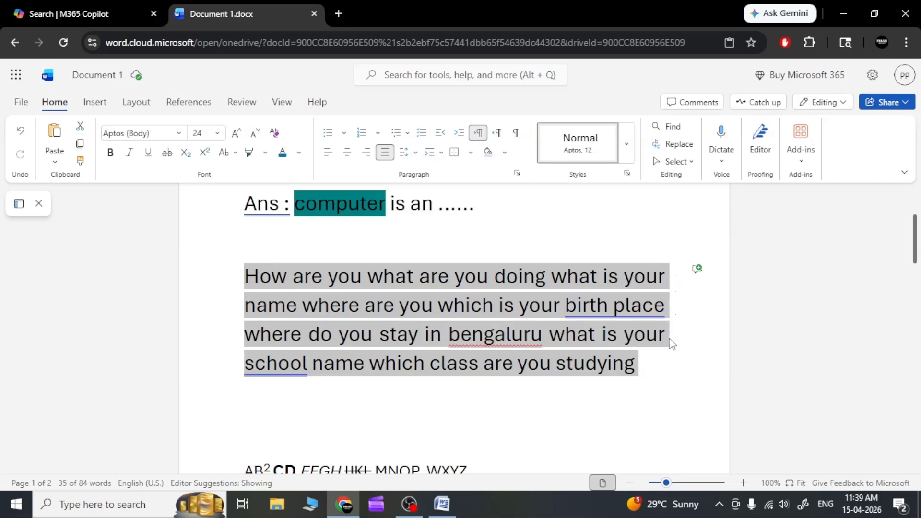
pyautogui.click(386, 154)
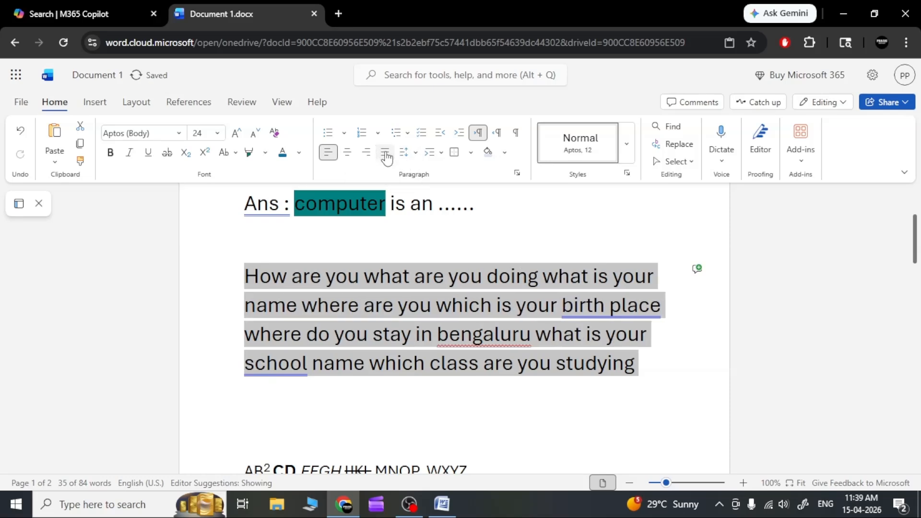
pyautogui.click(386, 155)
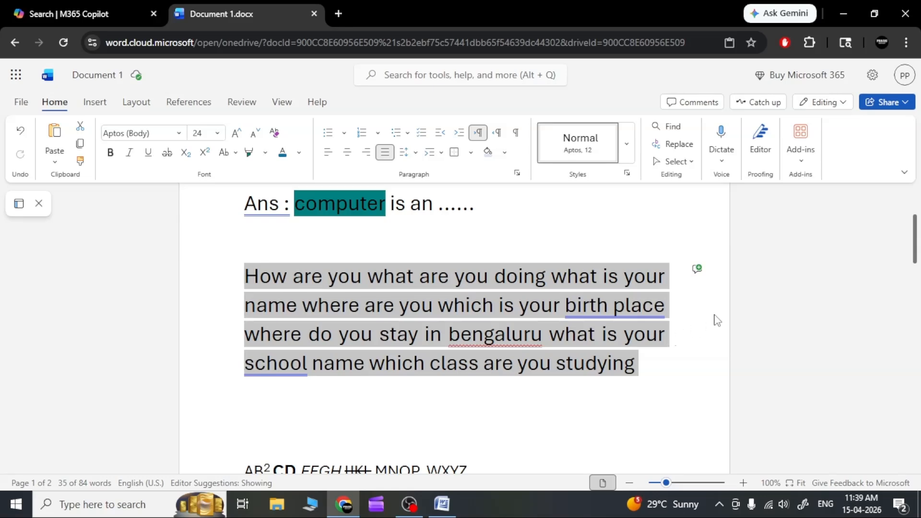
pyautogui.click(668, 283)
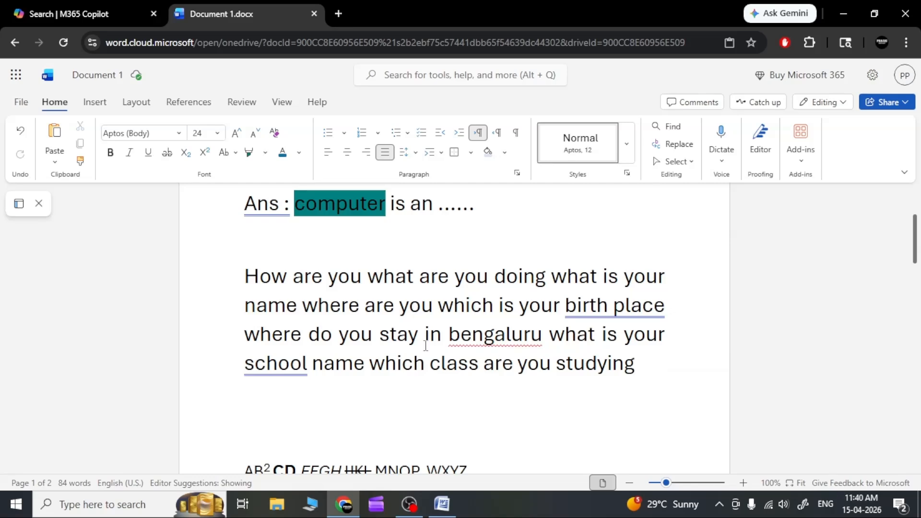
# Step: Grow the font size of the words "How are you" at the start of the justified paragraph to 100
pyautogui.moveTo(246, 272); pyautogui.dragTo(361, 281)
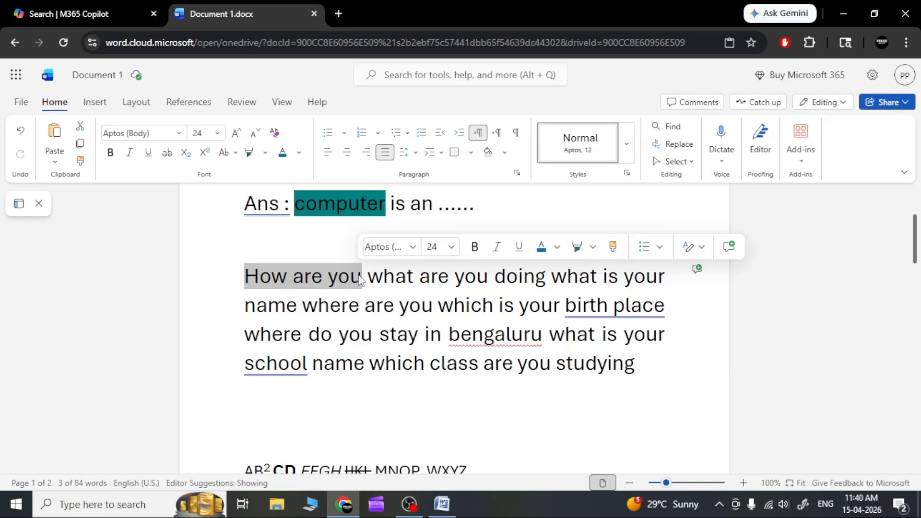
pyautogui.click(238, 136)
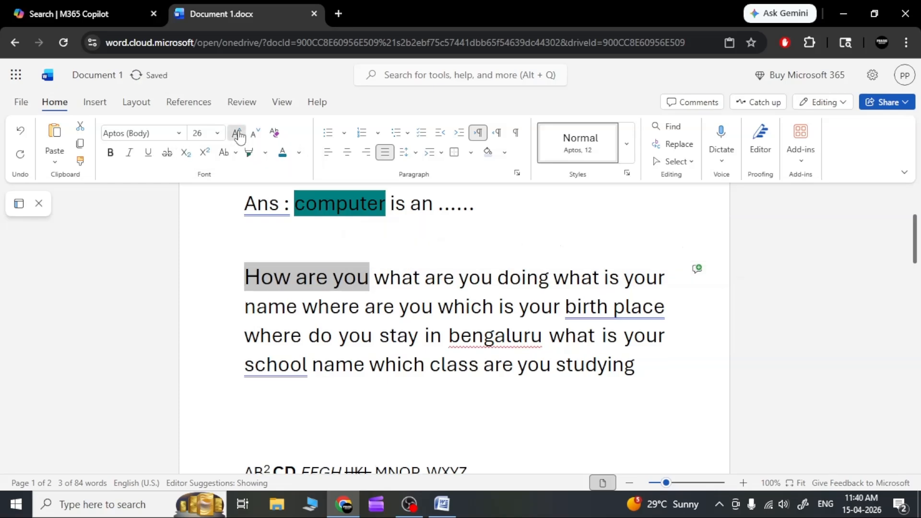
pyautogui.click(237, 135)
pyautogui.click(237, 135)
pyautogui.click(237, 135)
pyautogui.click(238, 135)
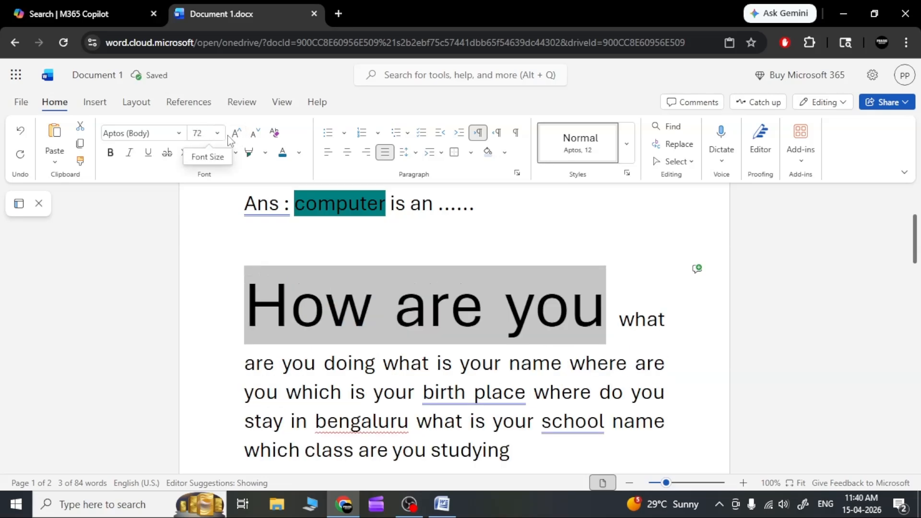
pyautogui.click(236, 134)
pyautogui.click(236, 133)
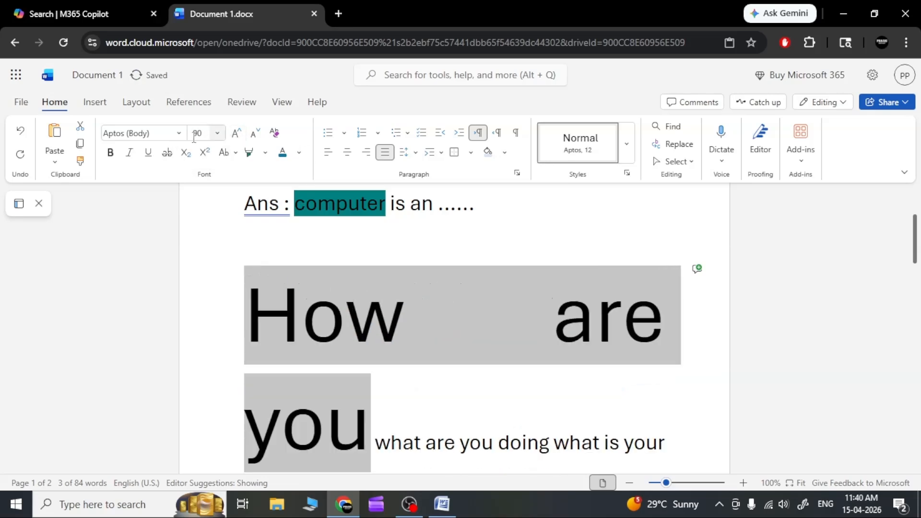
pyautogui.click(238, 136)
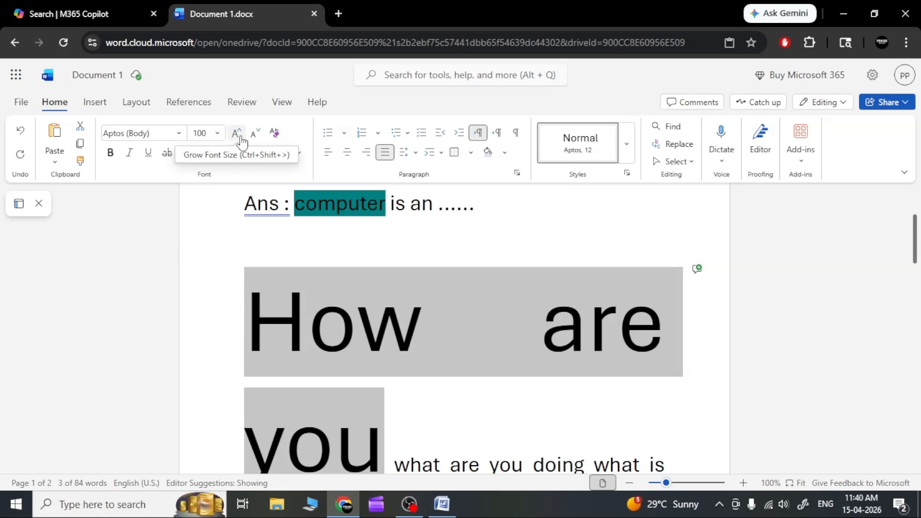
# Step: Shrink the font size of the words "How are you" at the start of the justified paragraph to 26
pyautogui.click(255, 136)
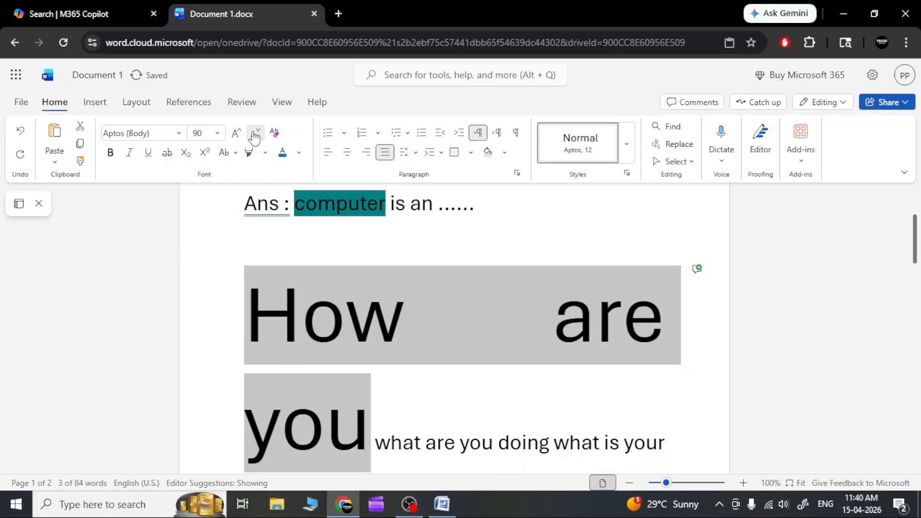
pyautogui.click(255, 136)
pyautogui.click(253, 136)
pyautogui.click(253, 139)
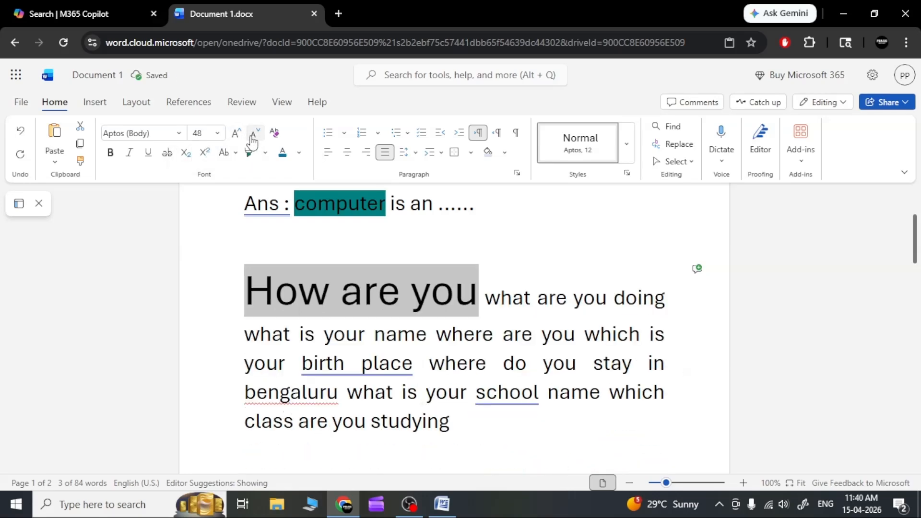
pyautogui.click(254, 139)
pyautogui.click(253, 139)
pyautogui.click(253, 139)
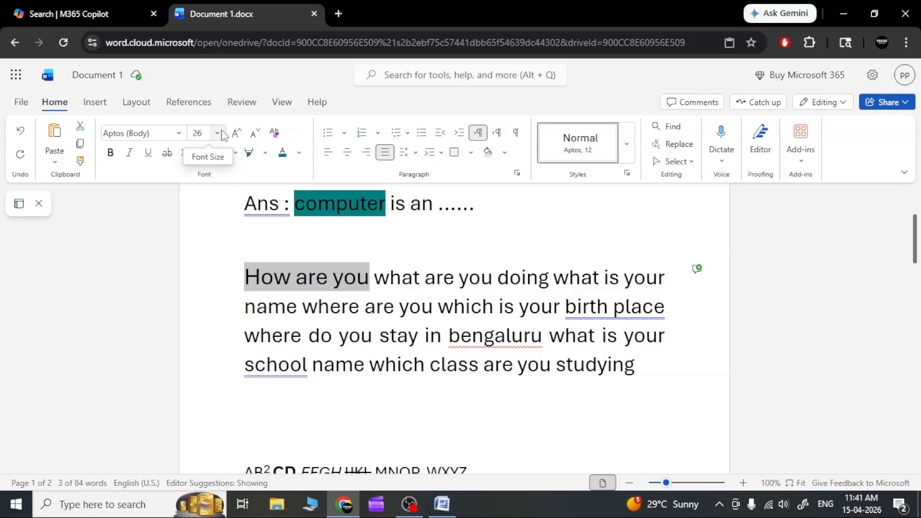
pyautogui.click(326, 236)
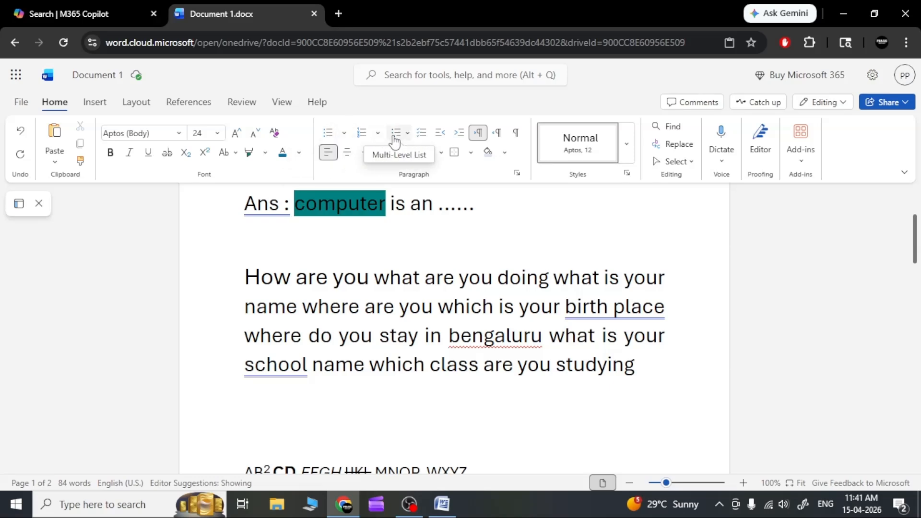
# Step: Start a bulleted list on the empty line below the justified paragraph, with "Point 1" as the first item
pyautogui.click(479, 138)
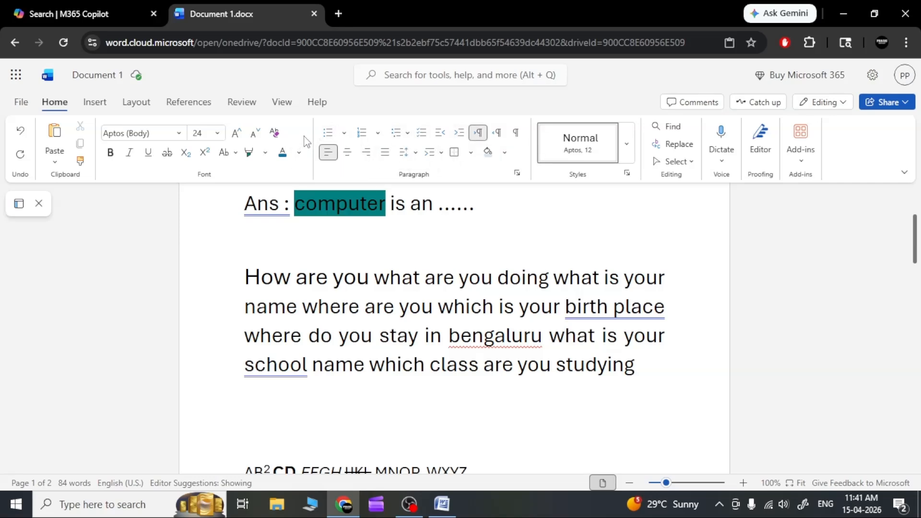
pyautogui.scroll(-2, 273, 388)
pyautogui.scroll(-2, 273, 388)
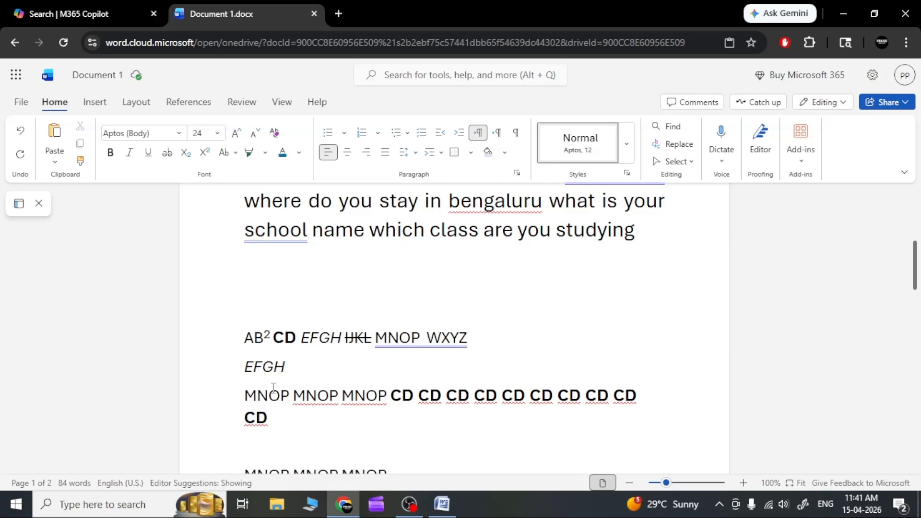
pyautogui.scroll(4, 257, 284)
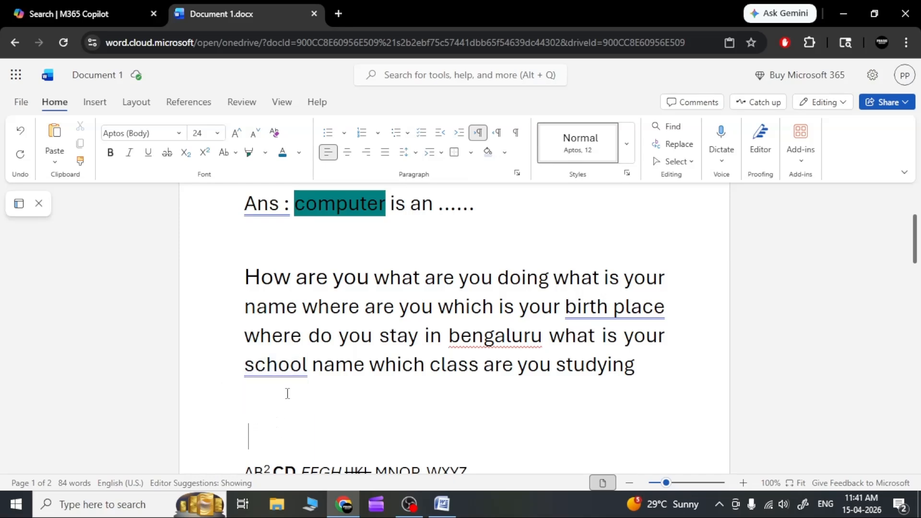
pyautogui.click(328, 134)
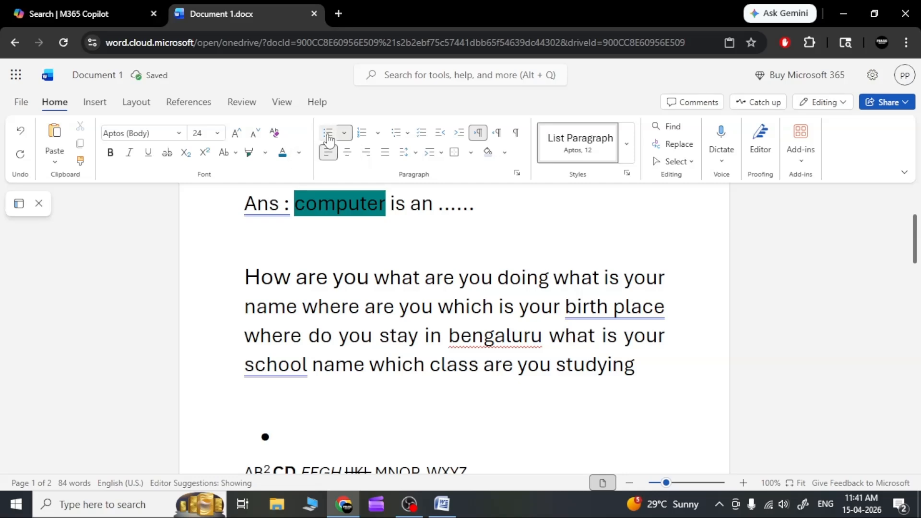
pyautogui.scroll(-3, 256, 413)
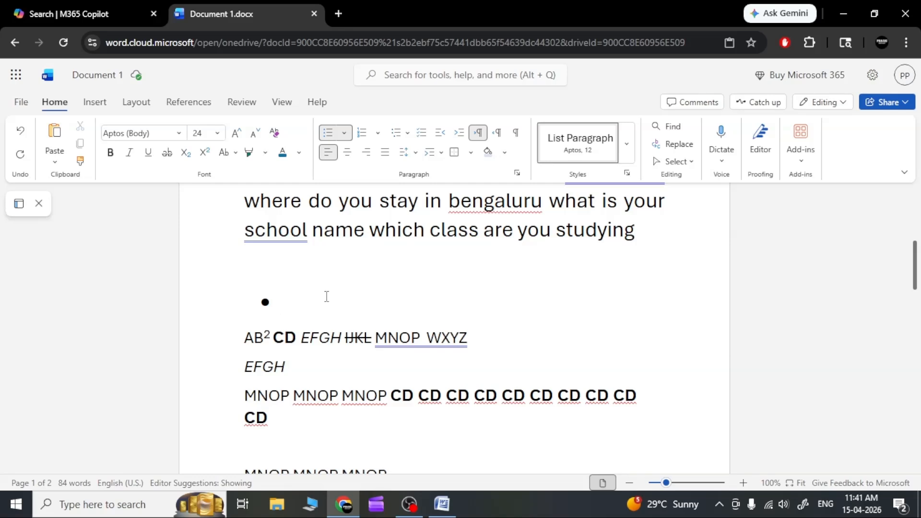
pyautogui.write('poi')
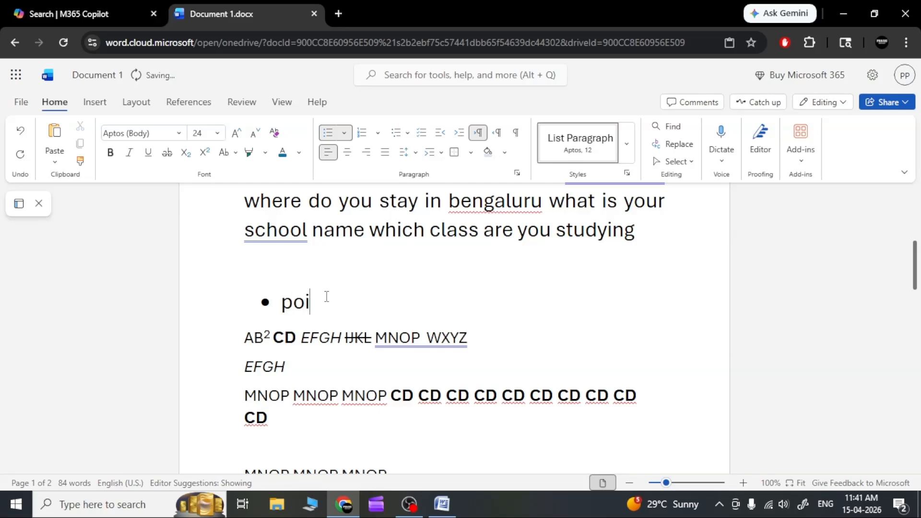
pyautogui.write('nt 1')
pyautogui.press('Return')
# Step: Add "Point 2" and "Point 3" as further items of the bulleted list
pyautogui.write('po')
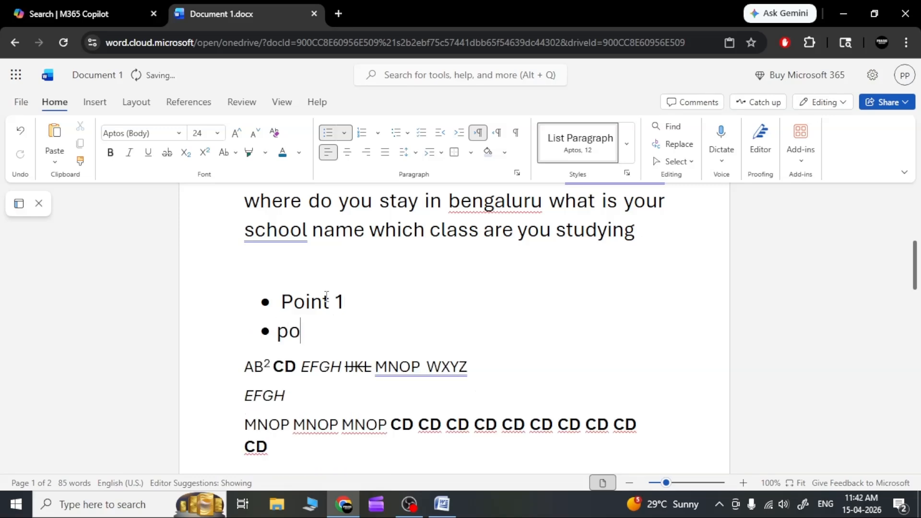
pyautogui.write('int 2')
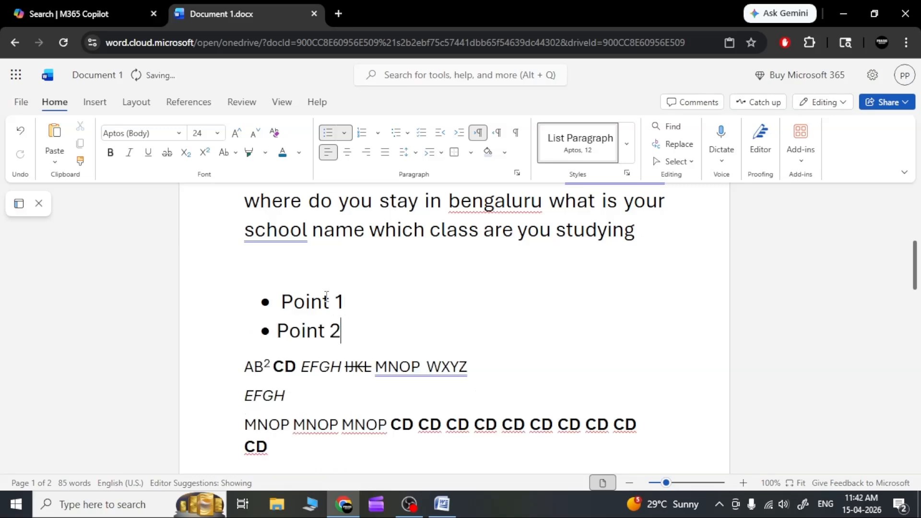
pyautogui.press('Return')
pyautogui.write('point ')
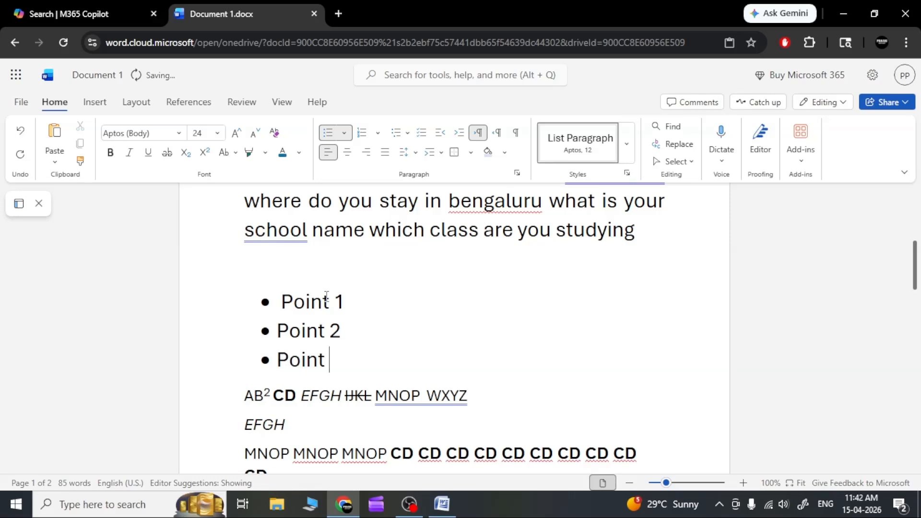
pyautogui.write('3')
pyautogui.press('Return')
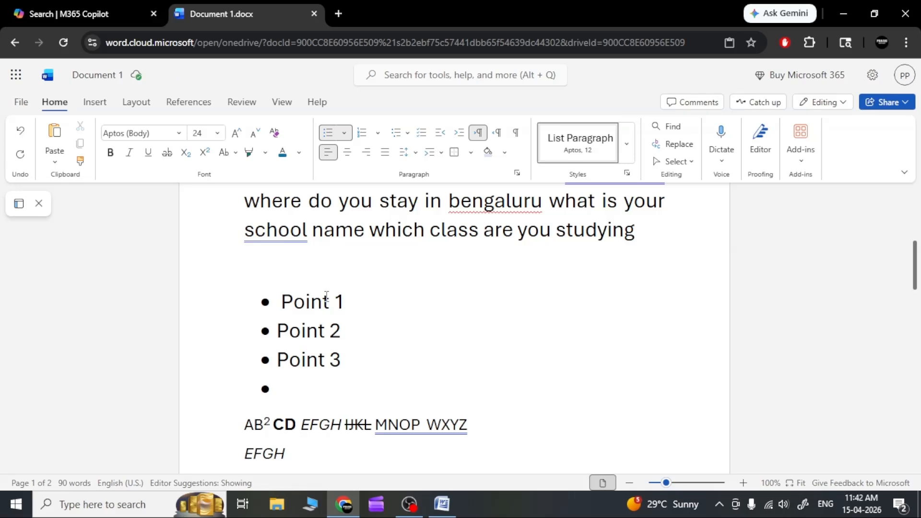
# Step: End the bulleted list below "Point 3", clearing the extra empty bullets added there
pyautogui.press('Return')
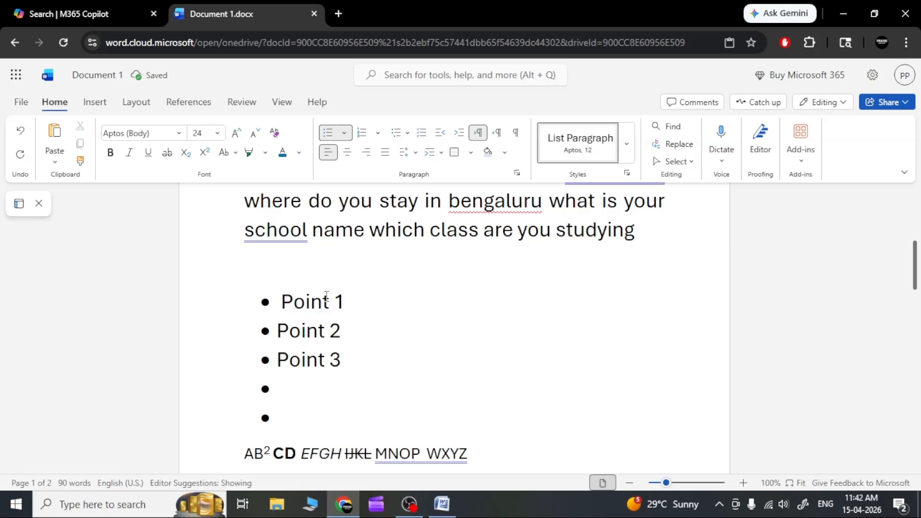
pyautogui.press('Return')
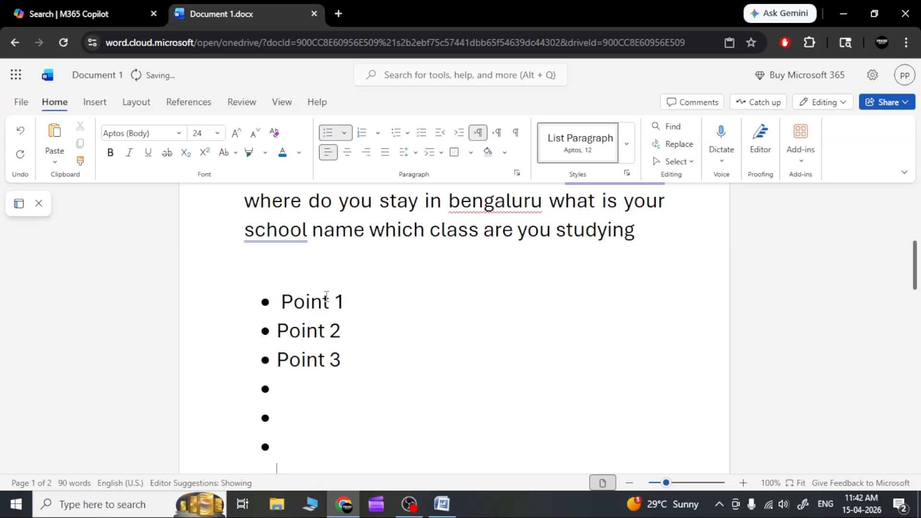
pyautogui.scroll(-2, 326, 296)
pyautogui.press('BackSpace')
pyautogui.press('BackSpace')
pyautogui.press('BackSpace')
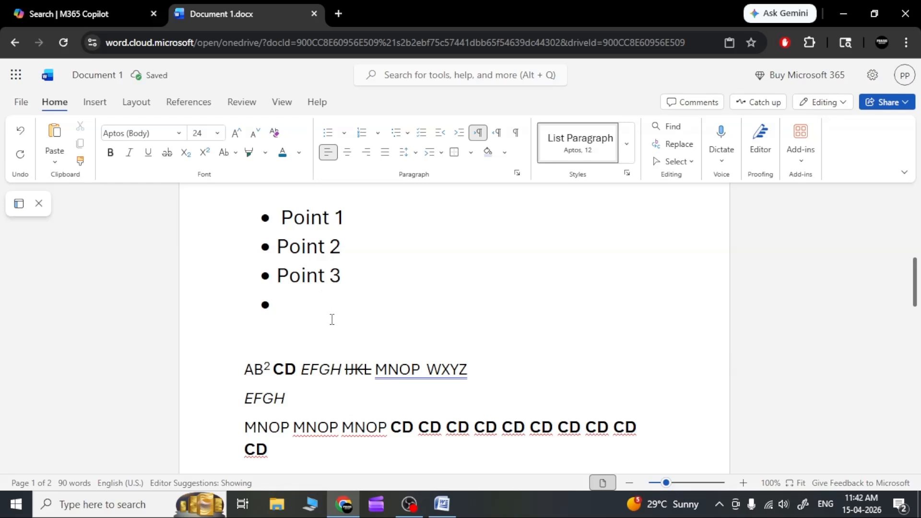
pyautogui.press('BackSpace')
pyautogui.press('BackSpace')
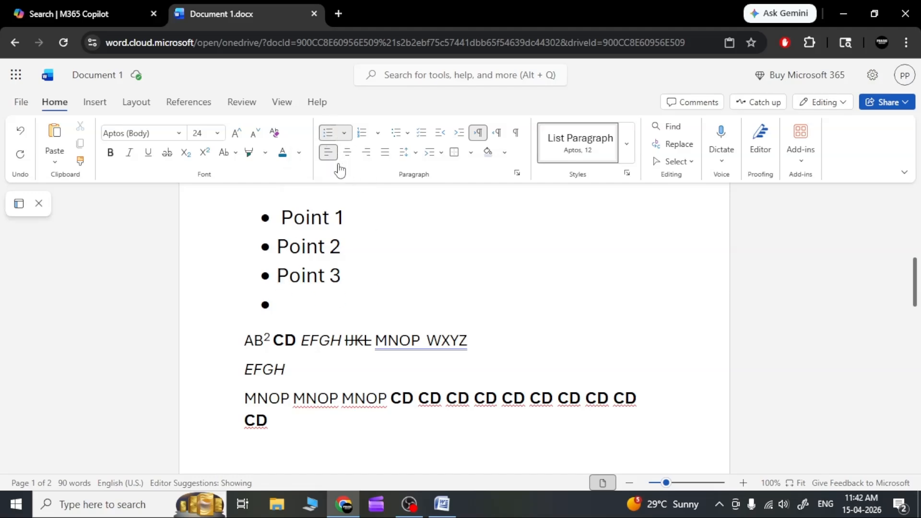
pyautogui.click(326, 136)
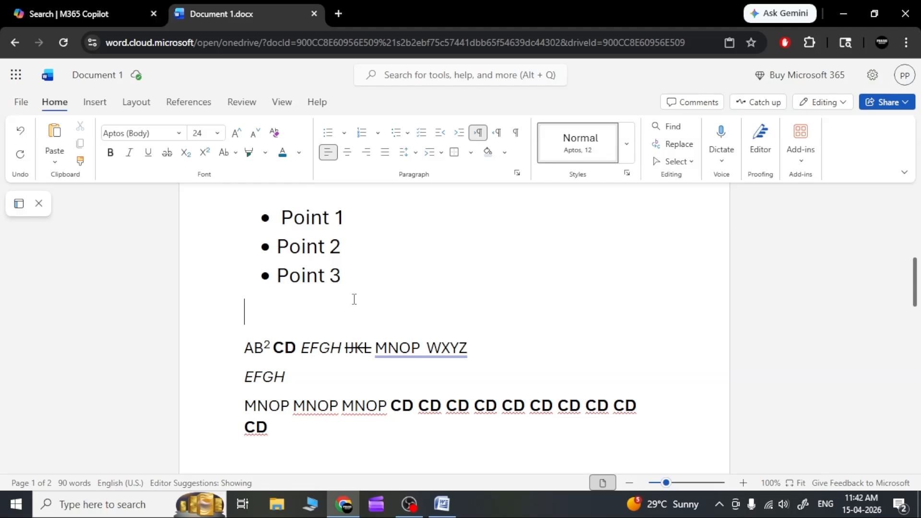
# Step: Remove the bullets from the lines "Point 1" to "Point 3" and reapply them
pyautogui.scroll(5, 354, 298)
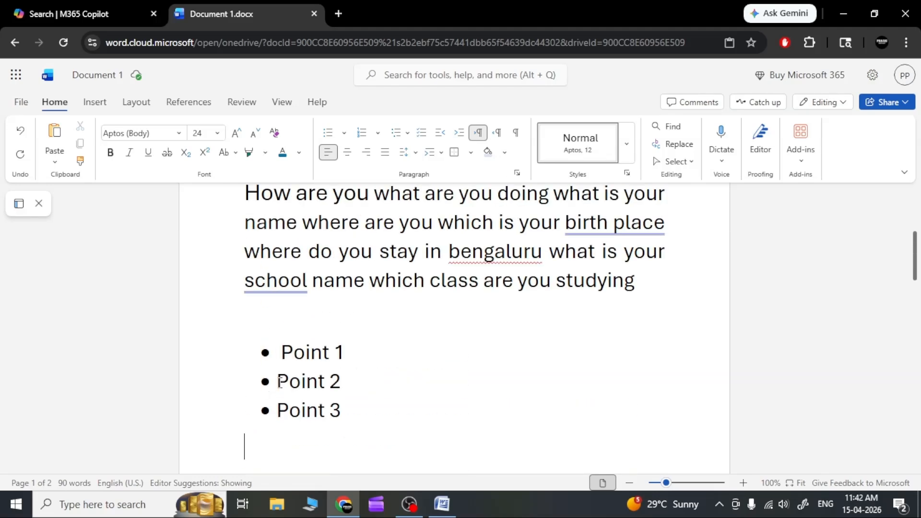
pyautogui.moveTo(355, 409); pyautogui.dragTo(231, 366)
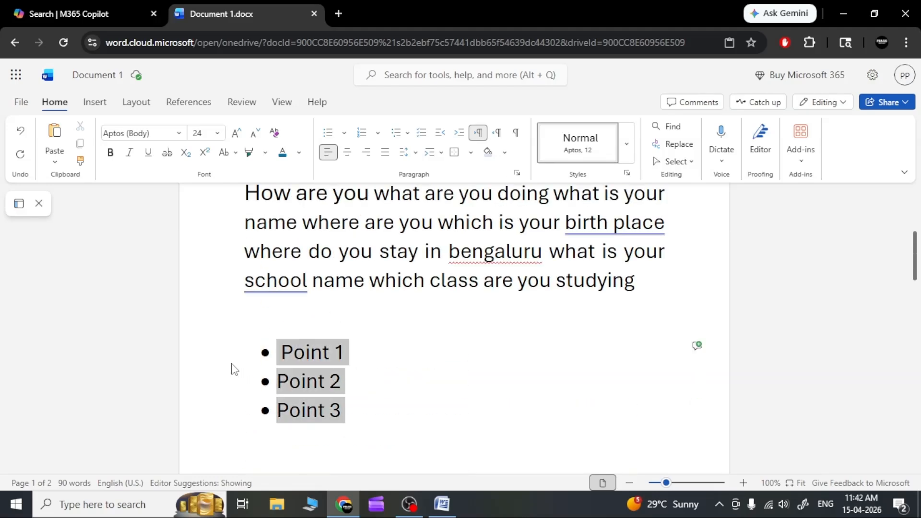
pyautogui.click(327, 135)
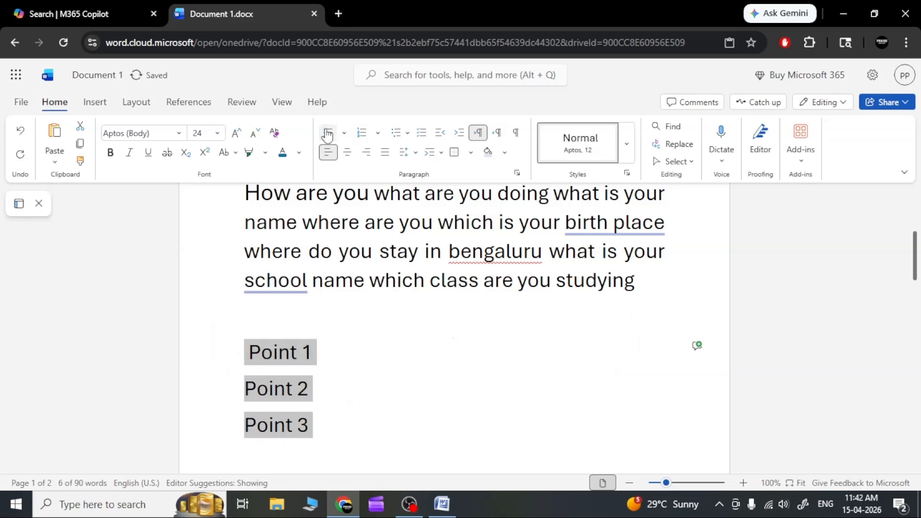
pyautogui.click(328, 134)
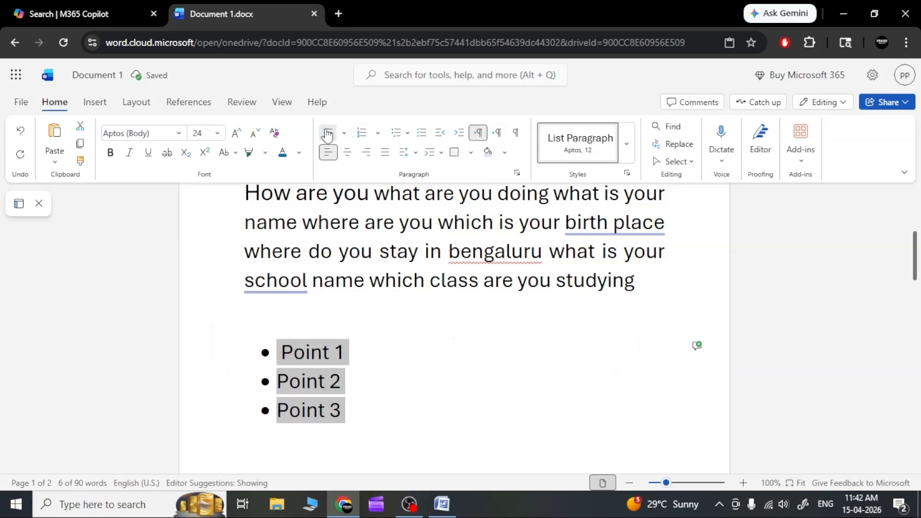
# Step: Add a plain line outside the list after "Point 3" and open the library of bullet styles for it
pyautogui.click(367, 398)
pyautogui.scroll(-3, 370, 361)
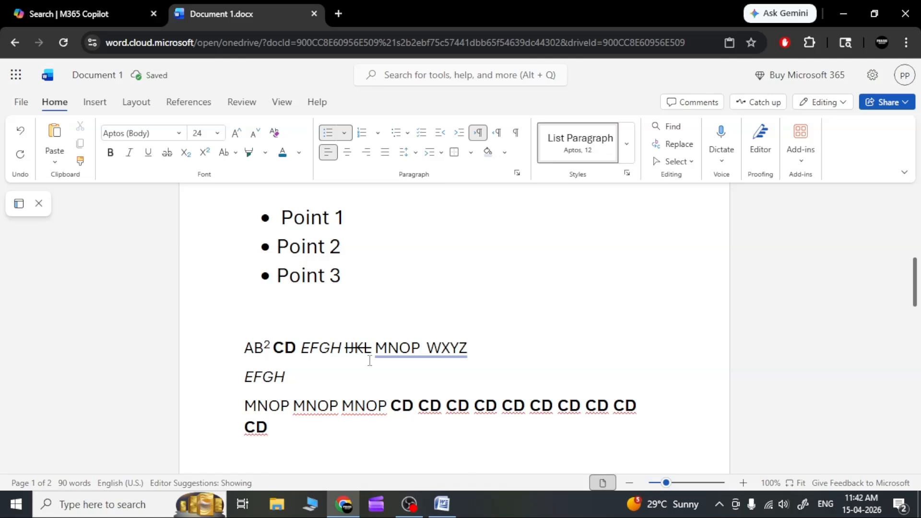
pyautogui.press('Return')
pyautogui.press('Return')
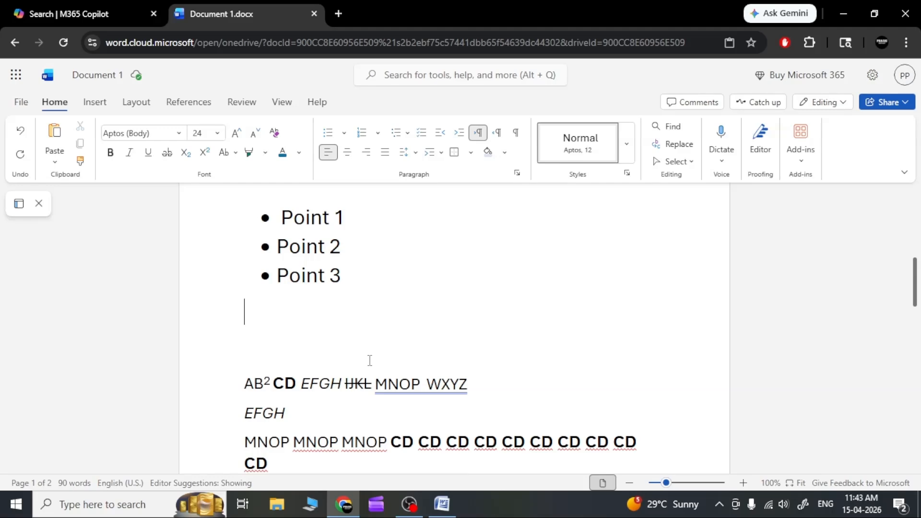
pyautogui.click(343, 135)
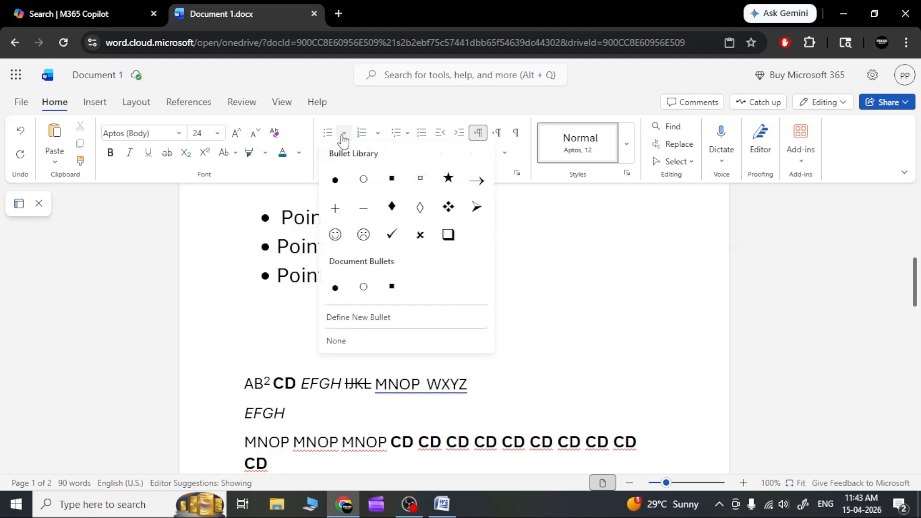
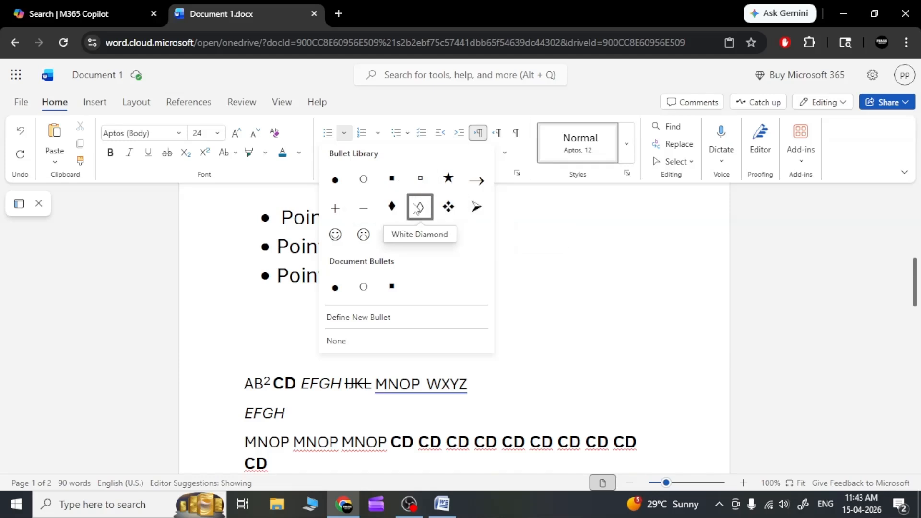
# Step: Apply black diamond bullets to the line below "Point 3", add the items "Point 4" and "Point 5", and end the list
pyautogui.click(393, 207)
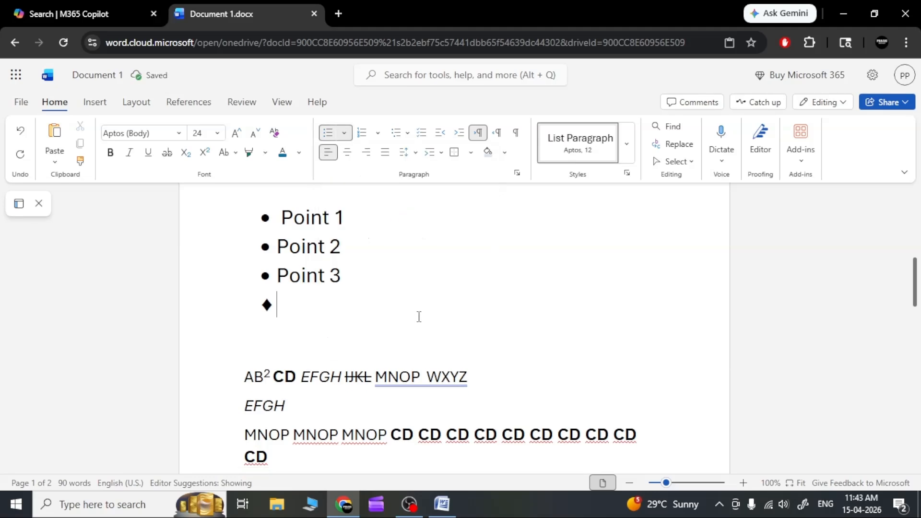
pyautogui.write('point ')
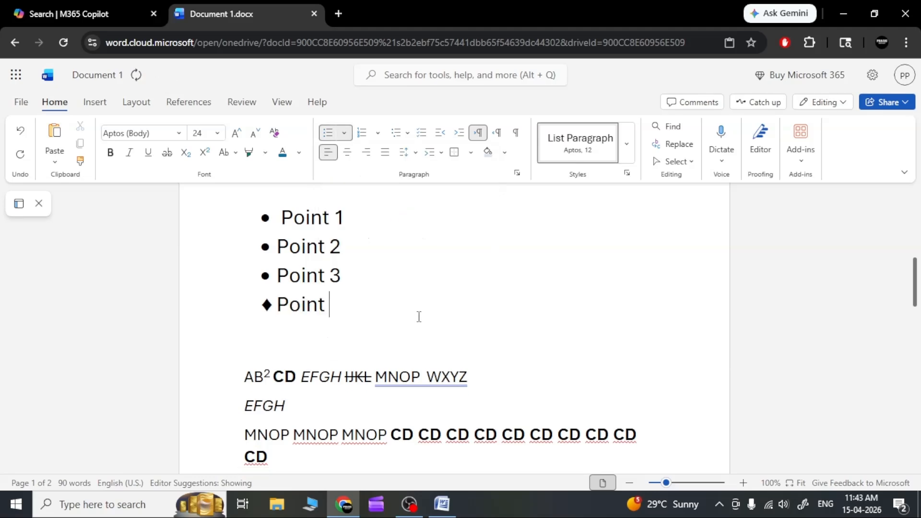
pyautogui.write('4')
pyautogui.press('Return')
pyautogui.write('point ')
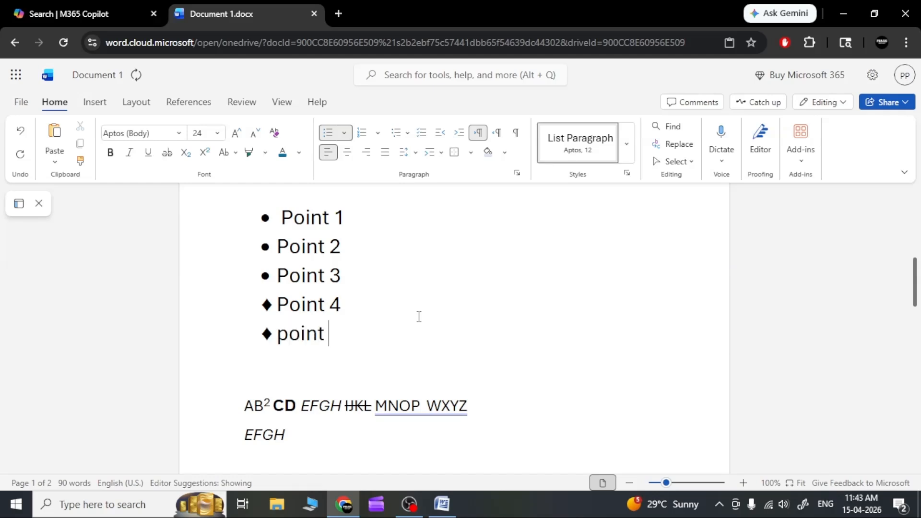
pyautogui.write('5')
pyautogui.press('Return')
pyautogui.press('Return')
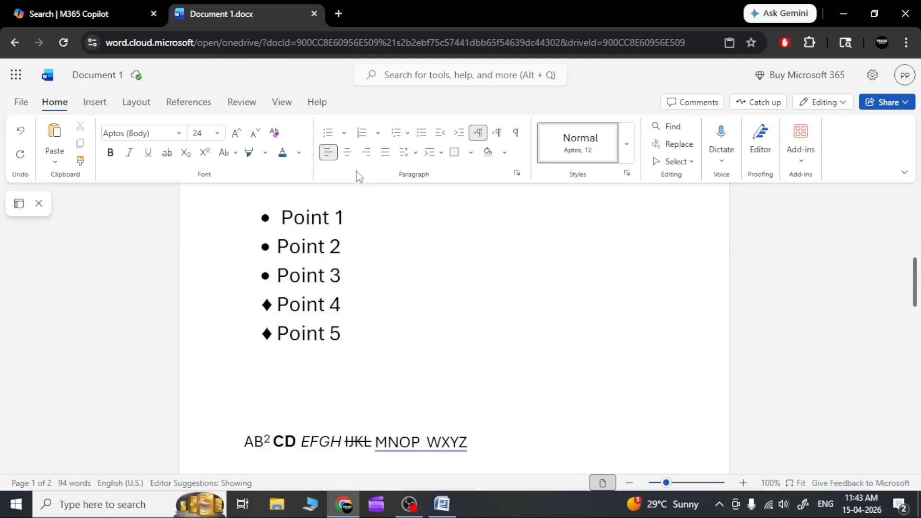
pyautogui.click(344, 133)
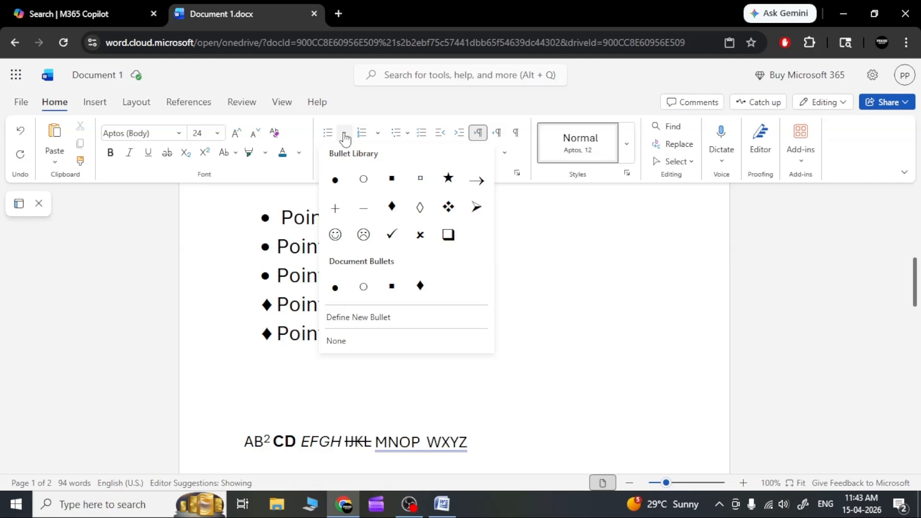
pyautogui.click(344, 136)
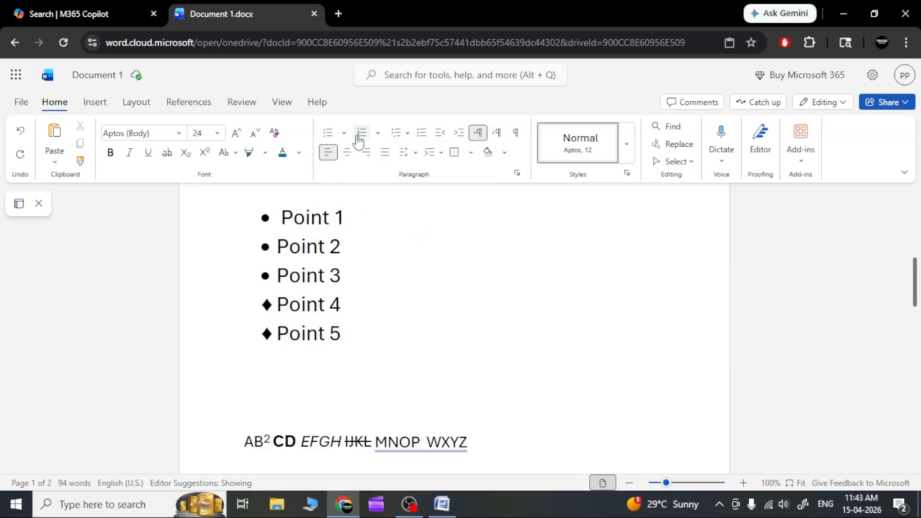
pyautogui.click(378, 135)
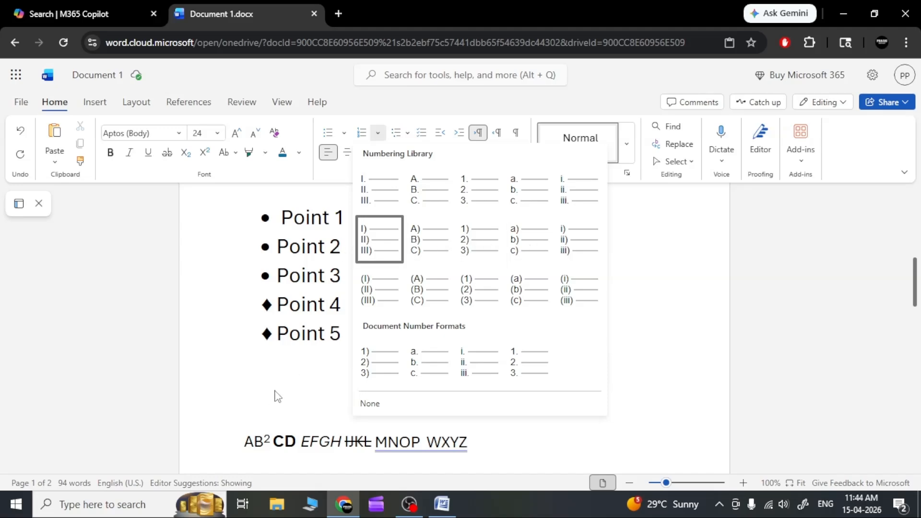
pyautogui.click(290, 367)
# Step: Remove the bullets from the lines "Point 1" to "Point 5"
pyautogui.moveTo(348, 334); pyautogui.dragTo(265, 213)
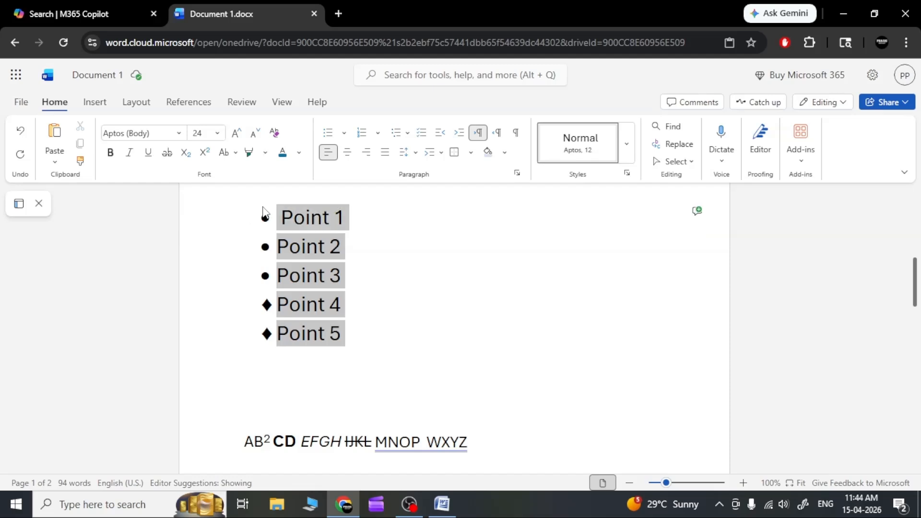
pyautogui.click(345, 135)
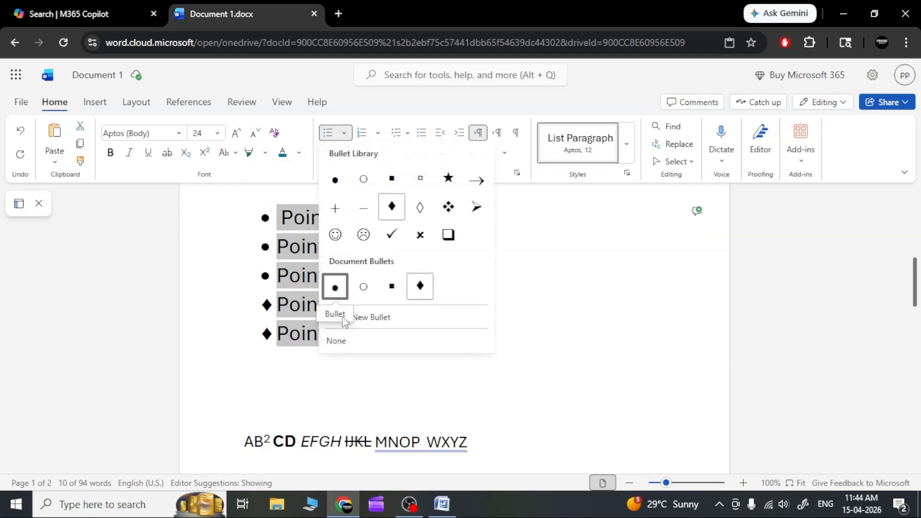
pyautogui.click(343, 345)
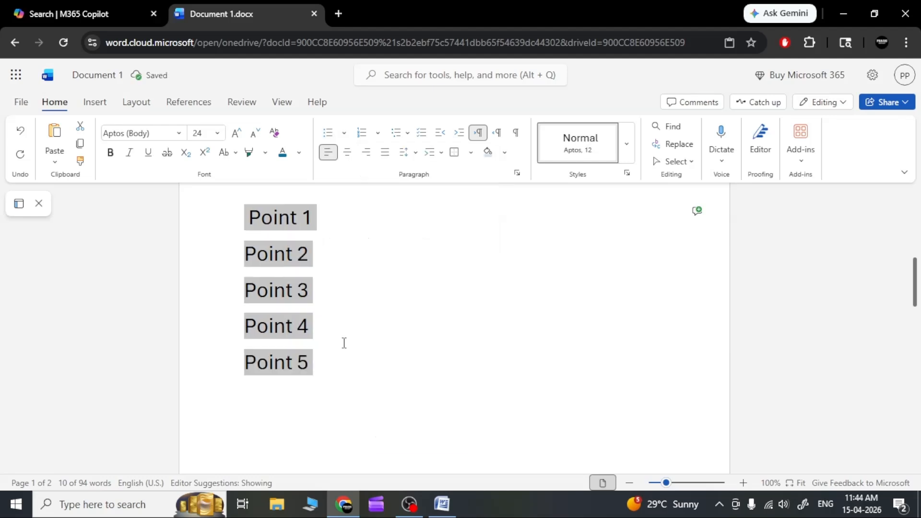
# Step: Number the lines "Point 1" to "Point 5" in the (i), (ii), (iii) format and remove the numbering again
pyautogui.click(344, 342)
pyautogui.moveTo(316, 372); pyautogui.dragTo(242, 218)
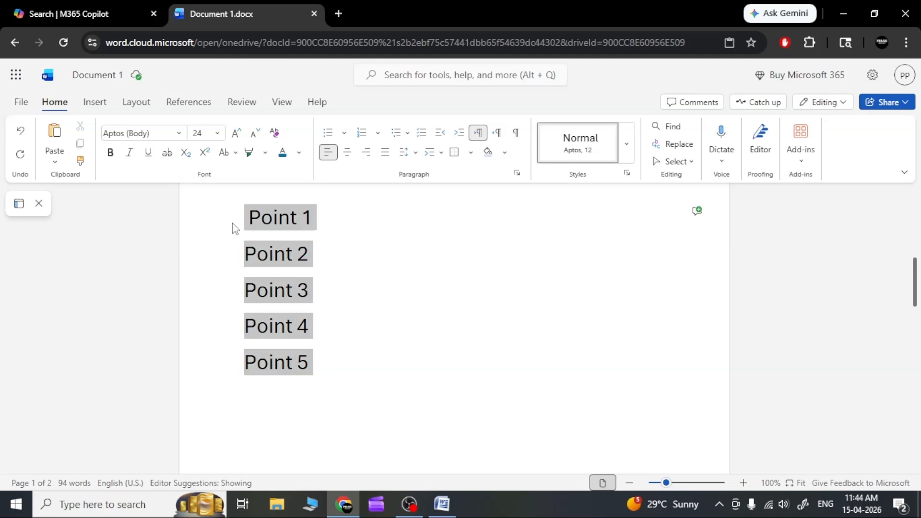
pyautogui.click(379, 133)
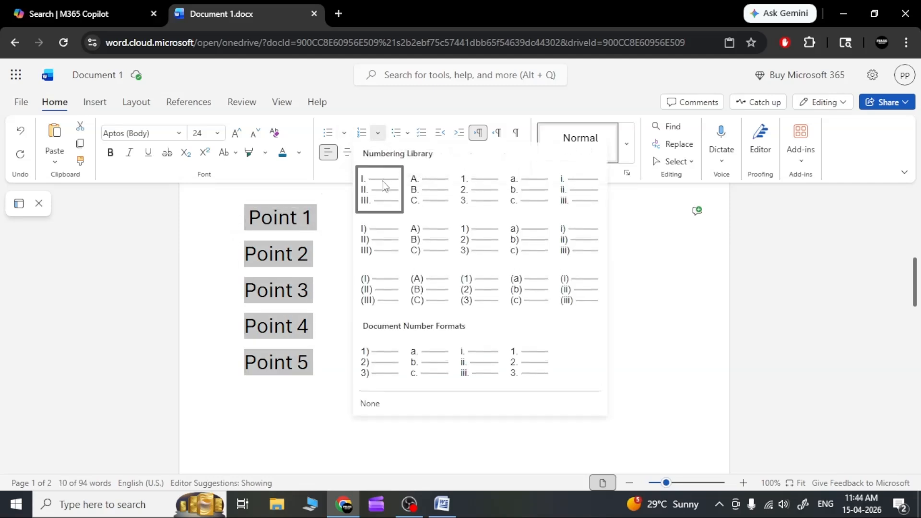
pyautogui.click(586, 305)
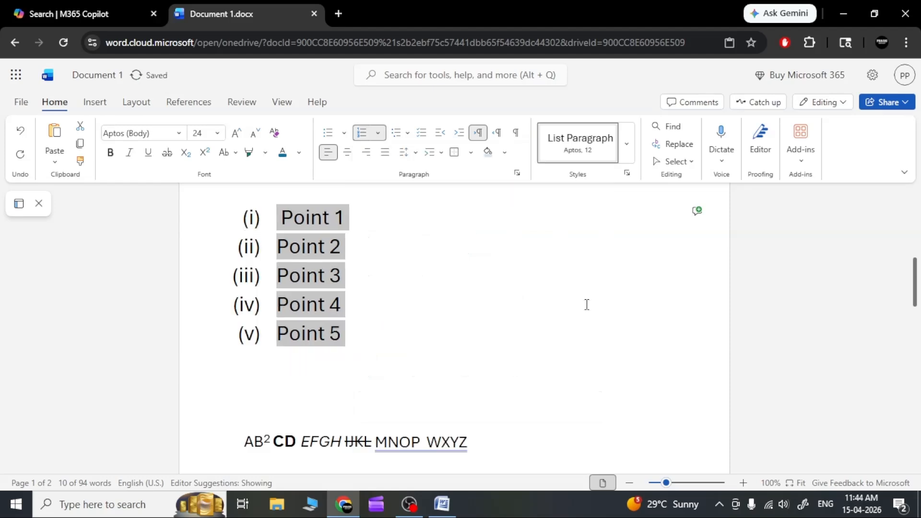
pyautogui.click(378, 134)
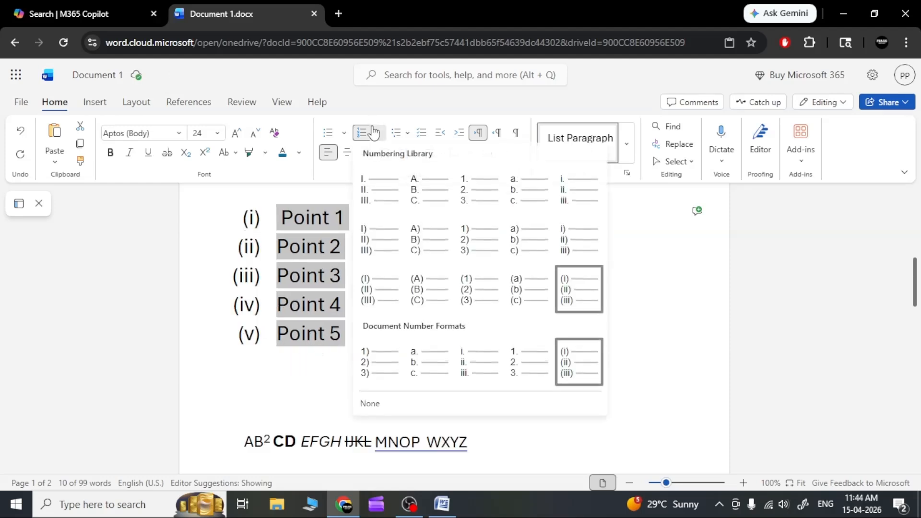
pyautogui.click(374, 407)
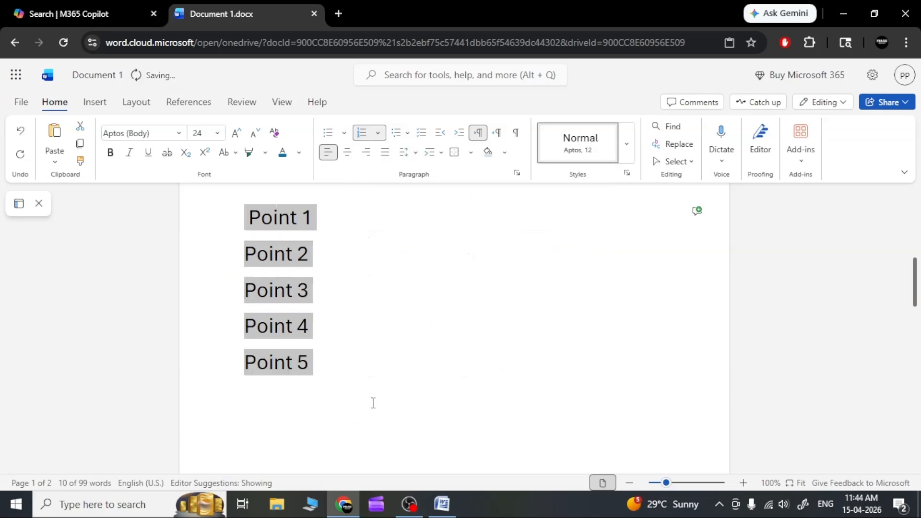
pyautogui.click(362, 382)
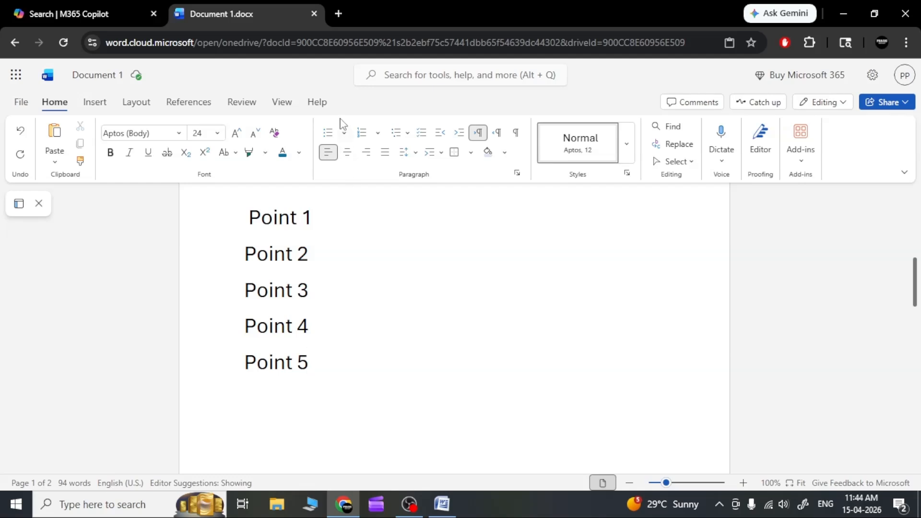
# Step: Apply the 1., 1.1., 1.1.1. multi-level list to "Point 1" through "Point 5" and turn its numbering off again
pyautogui.click(408, 135)
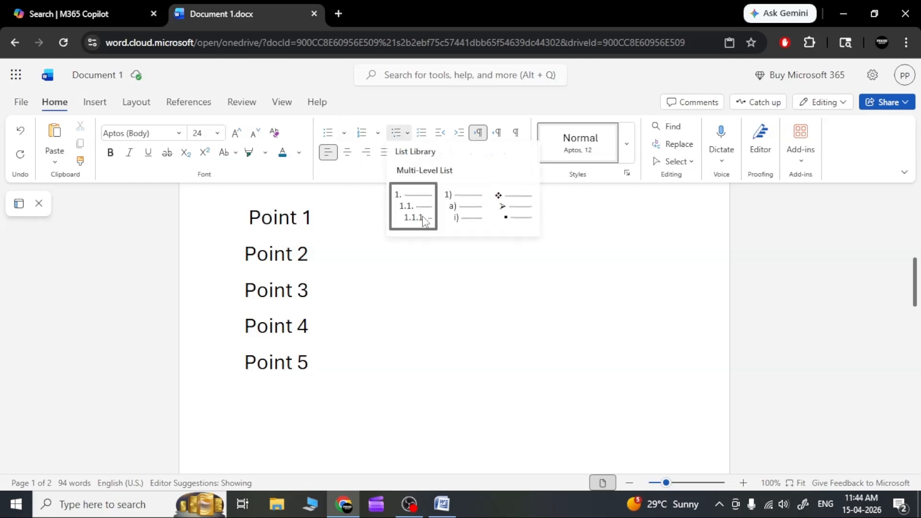
pyautogui.click(395, 300)
pyautogui.moveTo(342, 375); pyautogui.dragTo(248, 224)
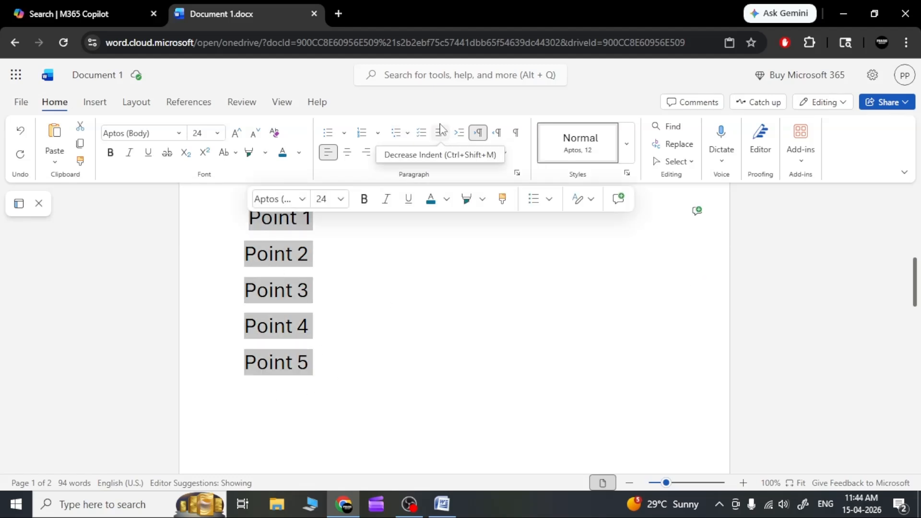
pyautogui.click(405, 136)
pyautogui.click(408, 213)
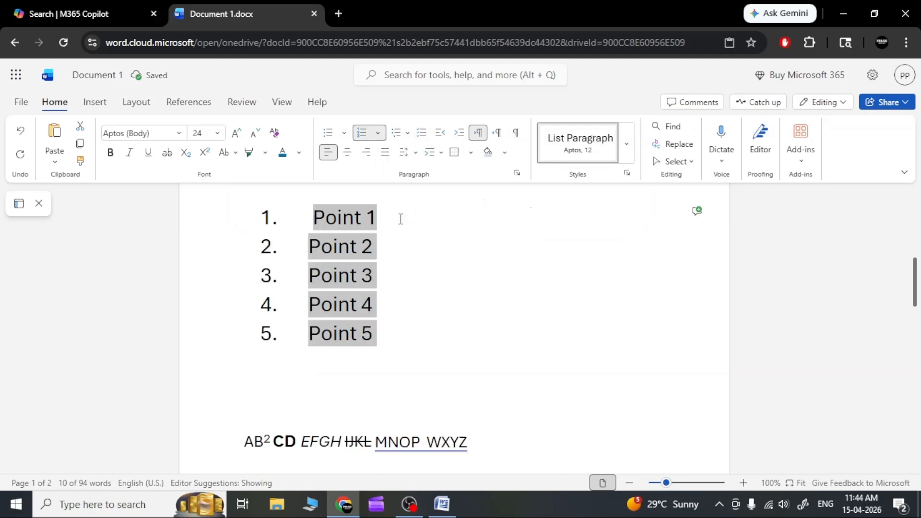
pyautogui.click(369, 136)
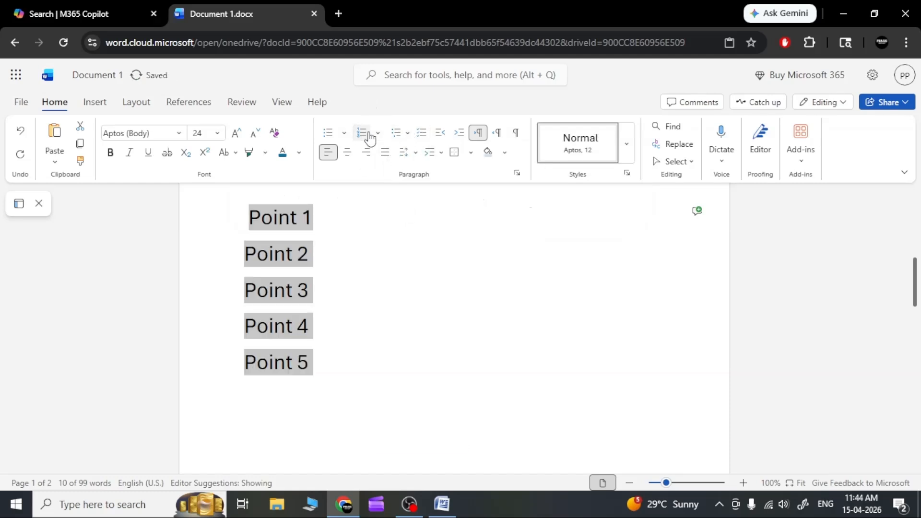
# Step: Turn the five "Point" lines into a checklist with tick boxes and remove the checklist again
pyautogui.click(407, 135)
pyautogui.click(406, 137)
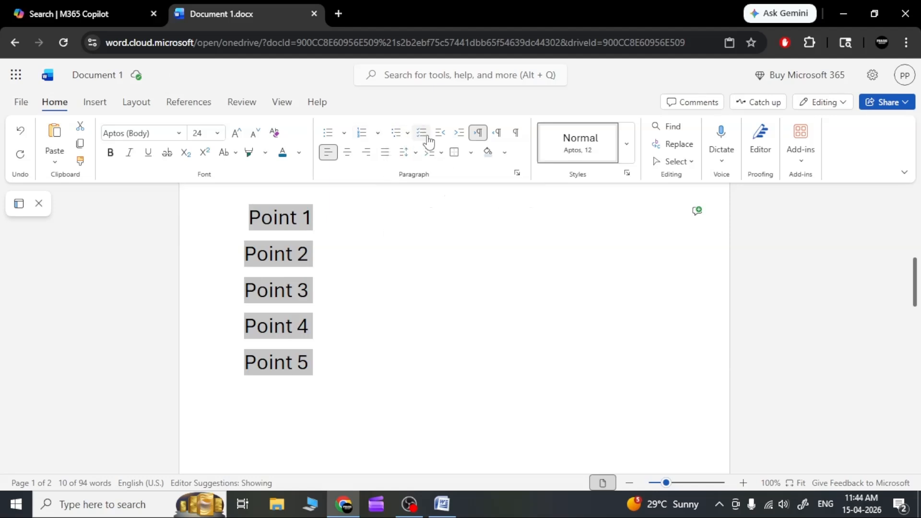
pyautogui.click(427, 138)
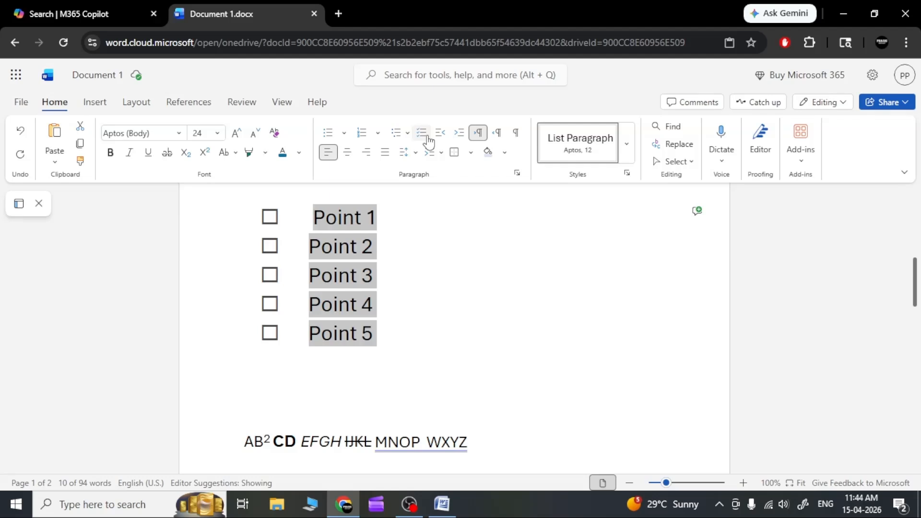
pyautogui.click(428, 141)
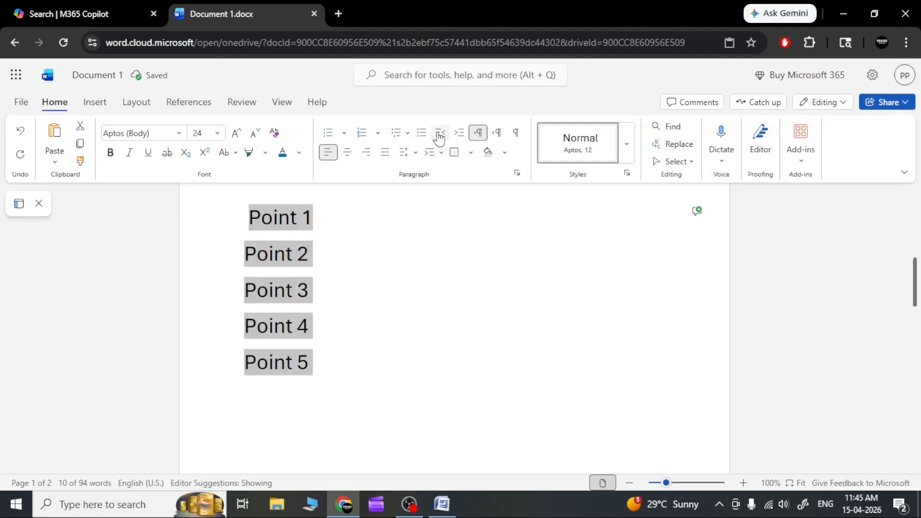
# Step: Increase the indent of the five "Point" lines by two levels and decrease it back by two levels
pyautogui.click(458, 137)
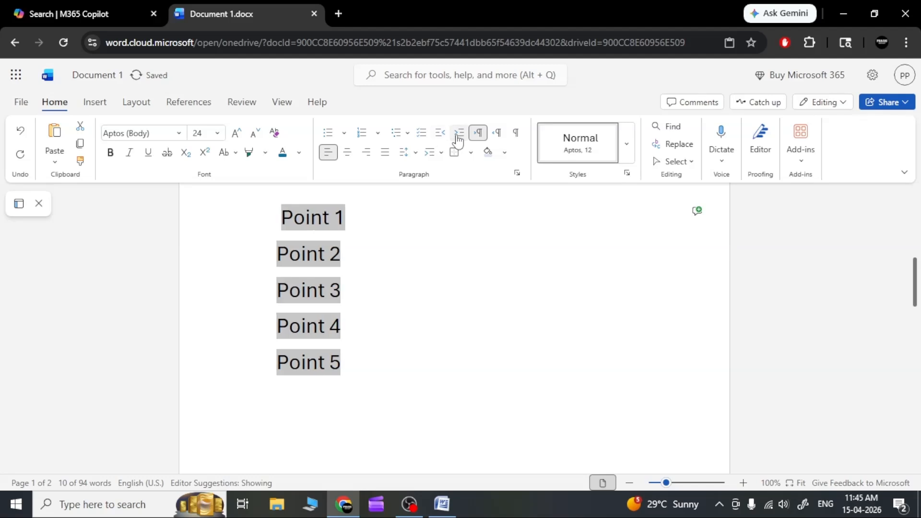
pyautogui.click(457, 139)
pyautogui.click(438, 139)
pyautogui.click(438, 139)
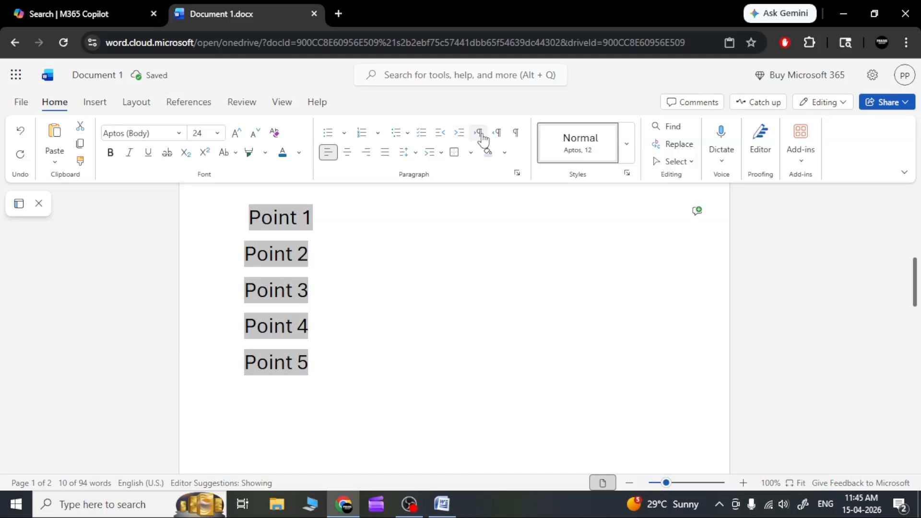
pyautogui.click(480, 134)
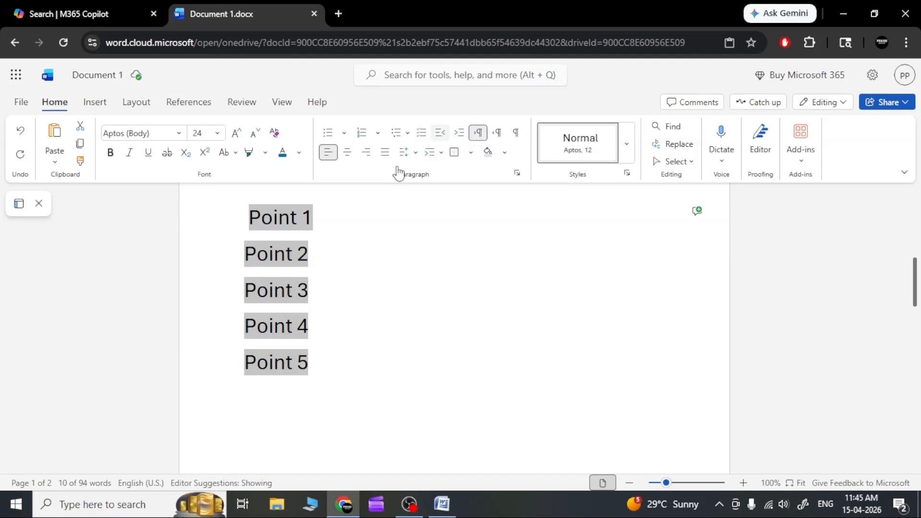
pyautogui.click(336, 242)
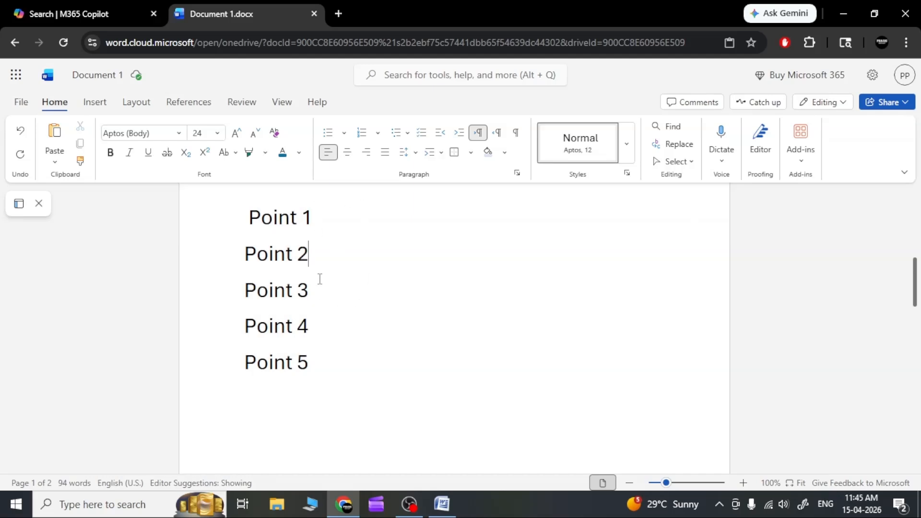
pyautogui.click(409, 155)
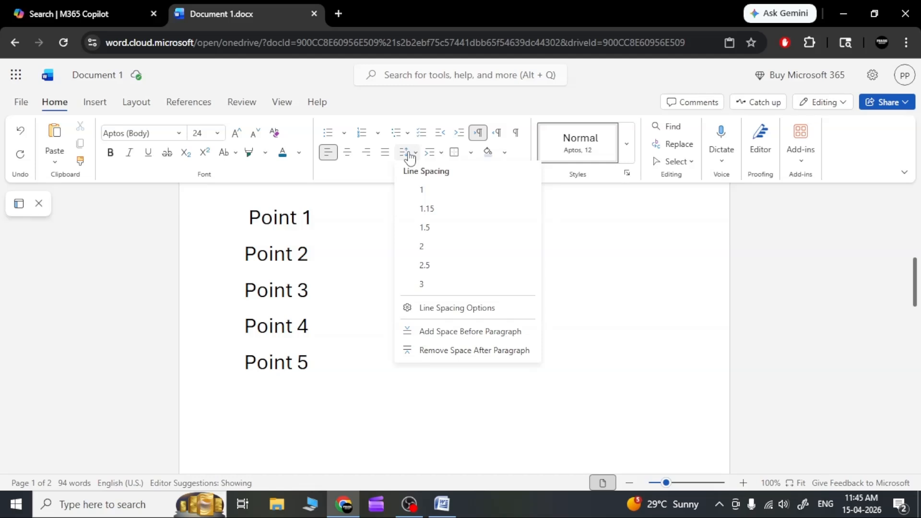
pyautogui.click(409, 155)
pyautogui.click(441, 158)
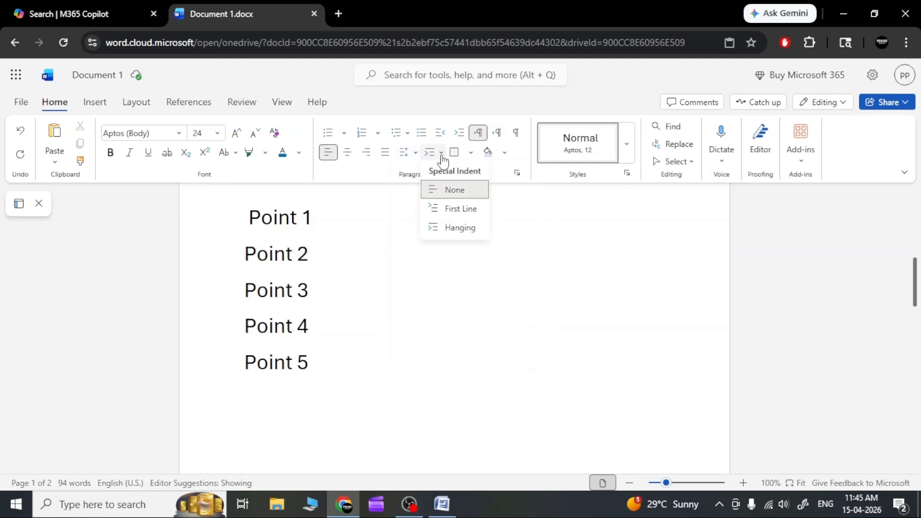
pyautogui.click(442, 160)
# Step: Left-align the justified paragraph that begins with "How are you"
pyautogui.scroll(10, 393, 342)
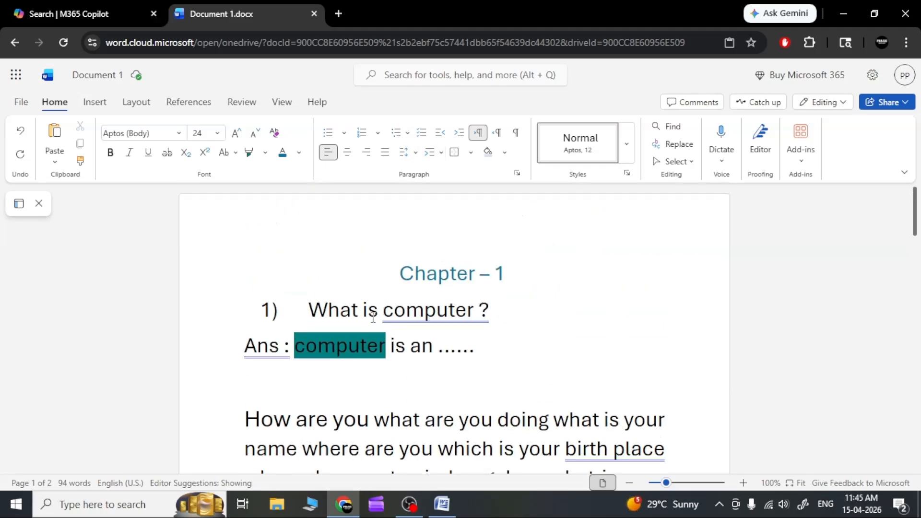
pyautogui.scroll(-3, 376, 371)
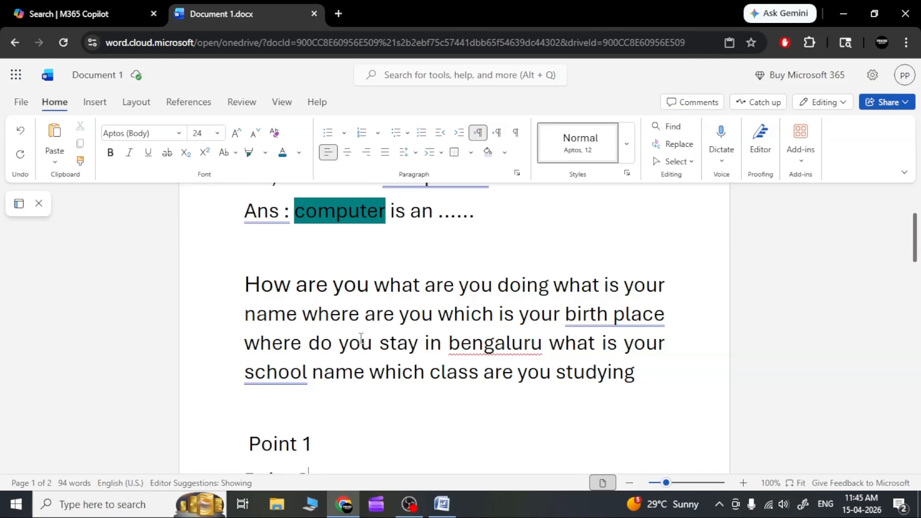
pyautogui.moveTo(651, 372); pyautogui.dragTo(246, 283)
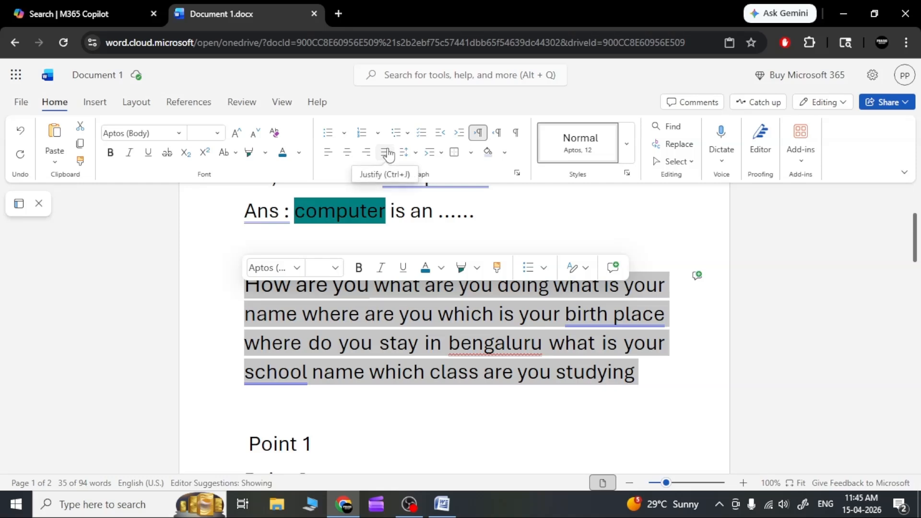
pyautogui.click(330, 160)
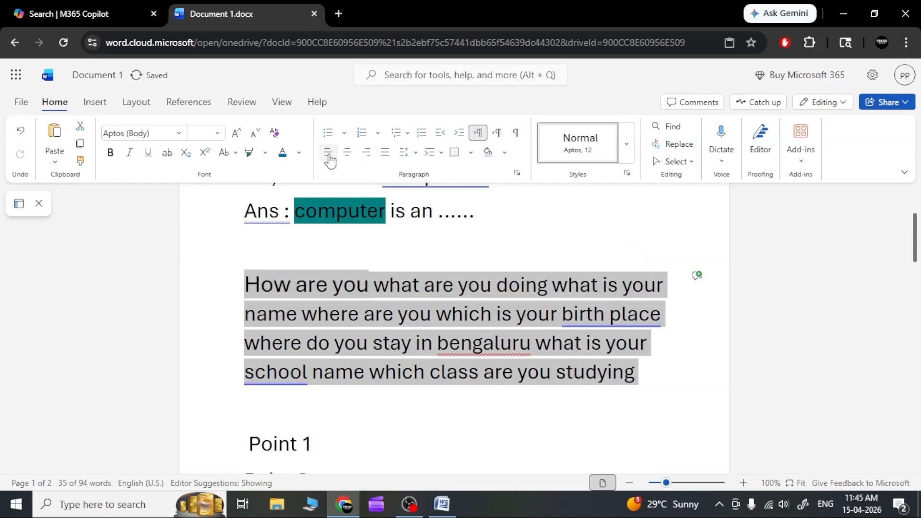
# Step: Set the line spacing of the paragraph that begins with "How are you" to 3
pyautogui.click(709, 394)
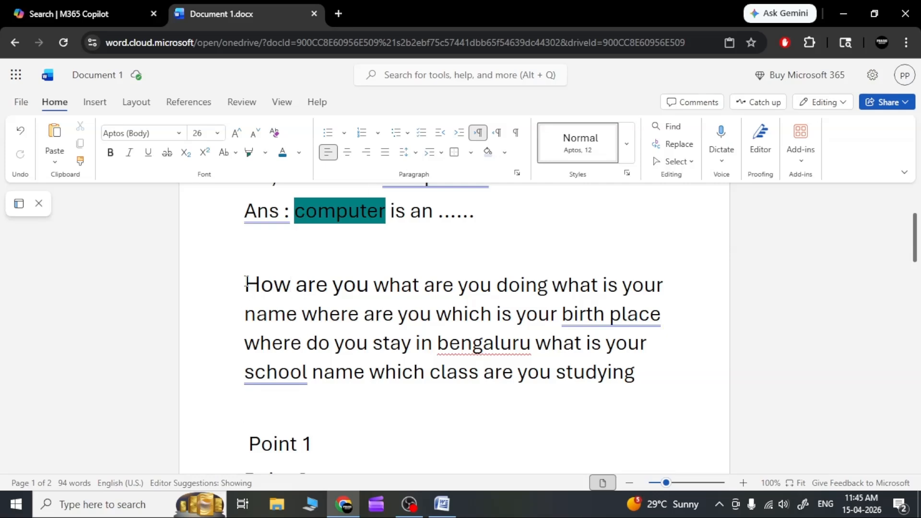
pyautogui.moveTo(245, 286); pyautogui.dragTo(638, 373)
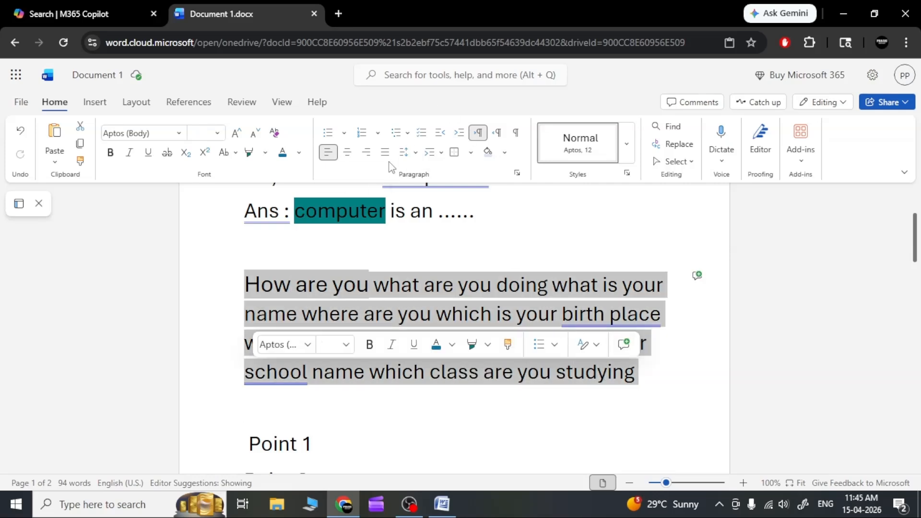
pyautogui.click(416, 154)
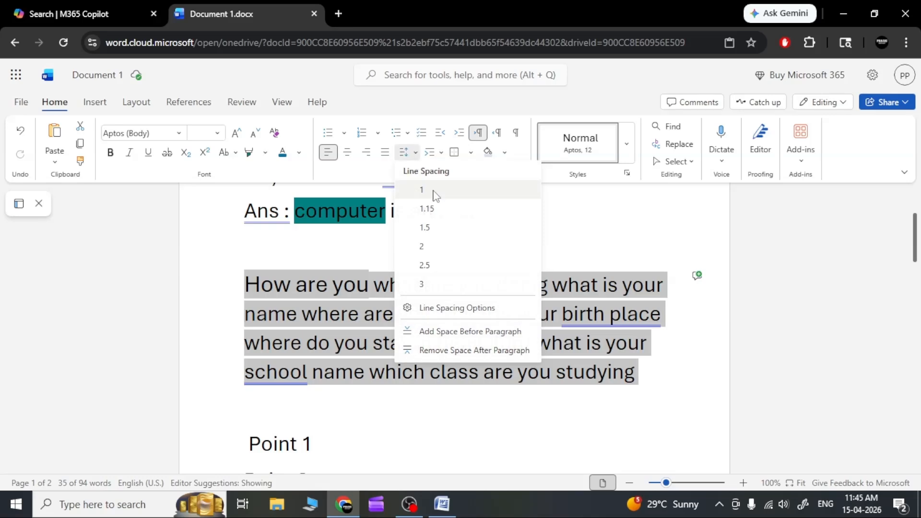
pyautogui.click(454, 284)
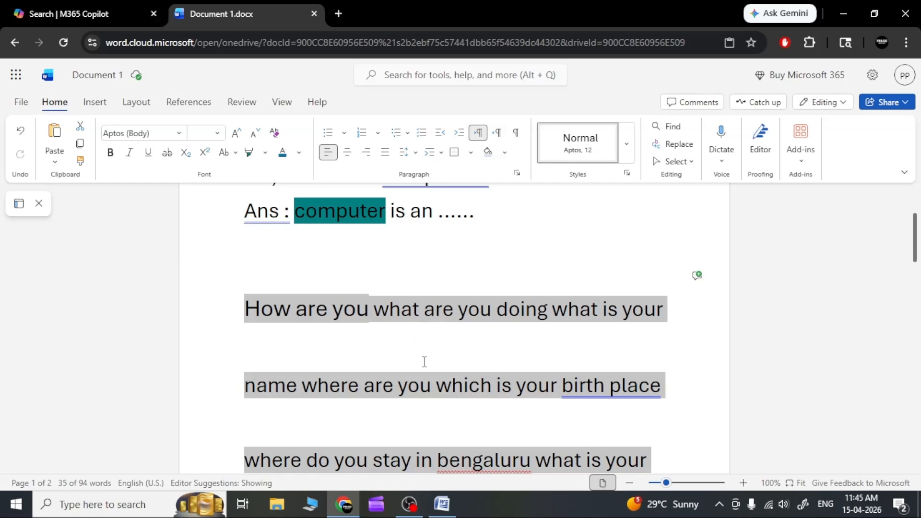
# Step: Enter 1, 2 and 3 on separate lines between the "How are you" paragraph and "Point 1"
pyautogui.scroll(-5, 432, 357)
pyautogui.click(450, 314)
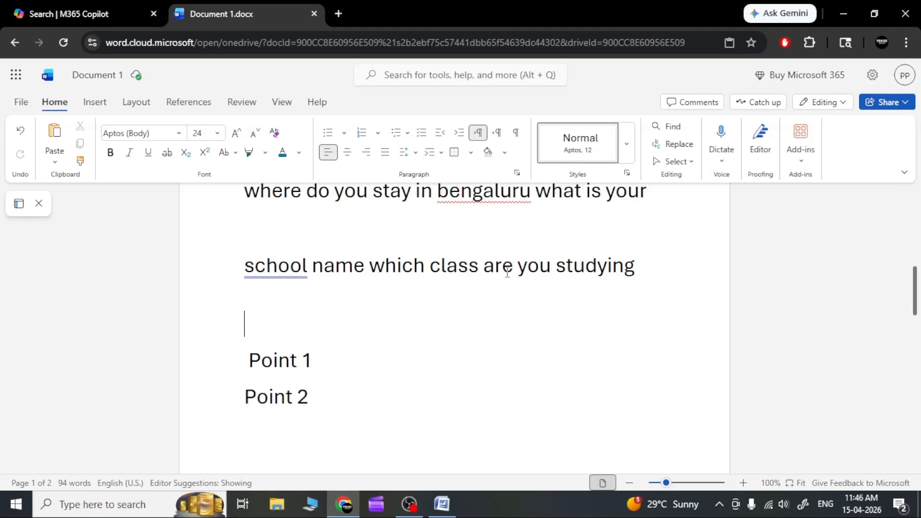
pyautogui.write('1')
pyautogui.press('Return')
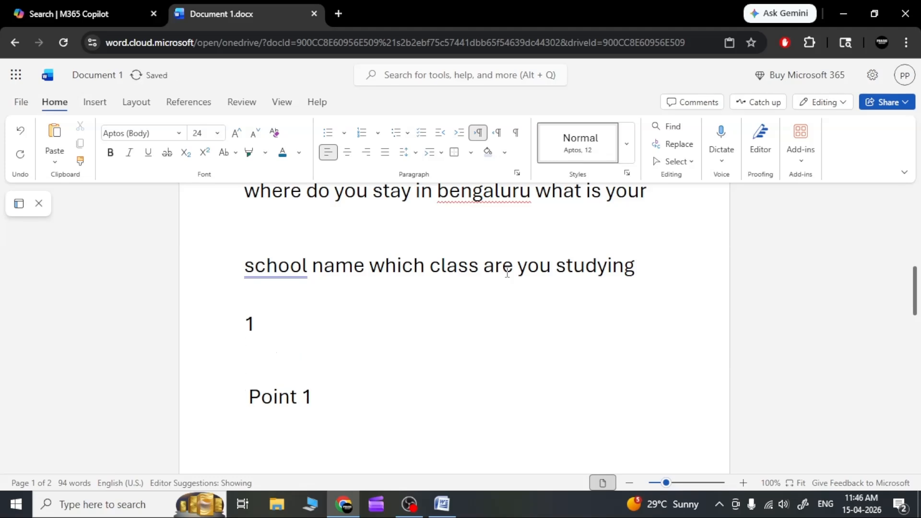
pyautogui.write('2')
pyautogui.press('Return')
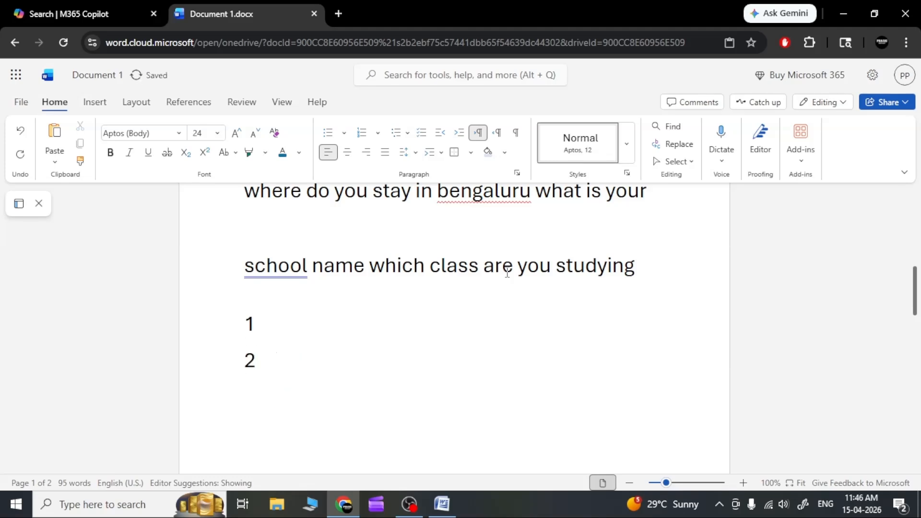
pyautogui.write('3')
pyautogui.press('Return')
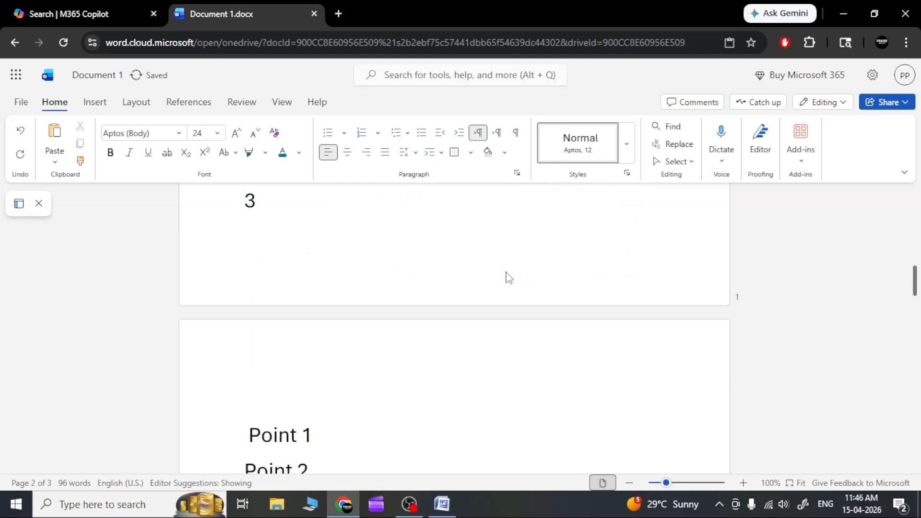
pyautogui.scroll(3, 390, 272)
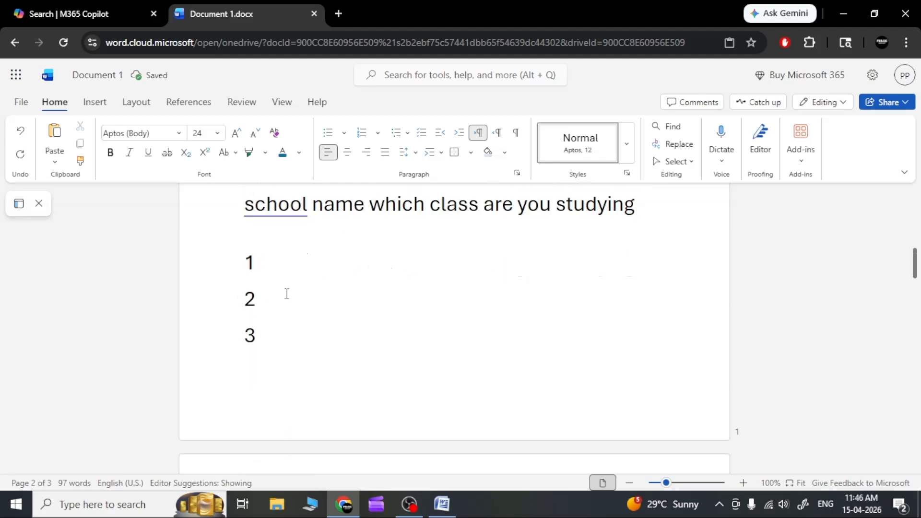
pyautogui.scroll(3, 286, 375)
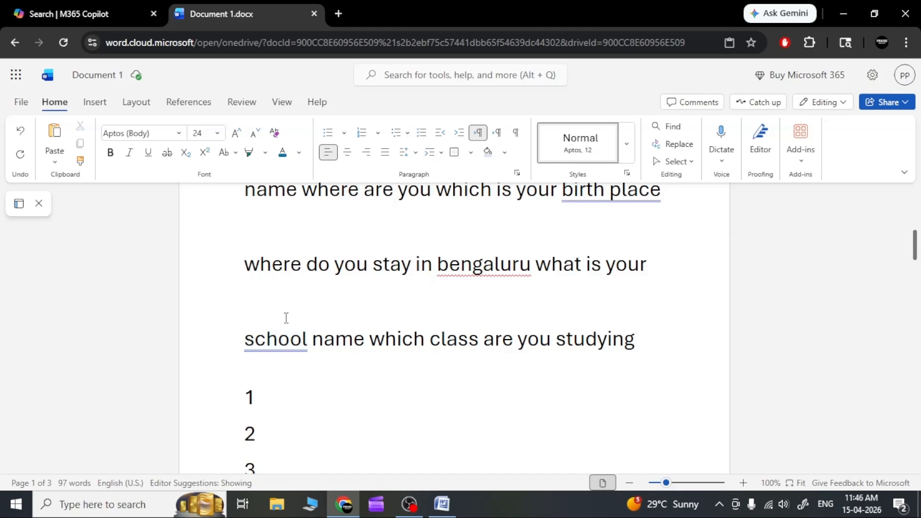
pyautogui.click(289, 339)
pyautogui.click(244, 342)
pyautogui.click(501, 375)
# Step: Add two new lines after "Paste (ctl +v)" at the document's end and set the line spacing there to 3
pyautogui.scroll(-6, 494, 379)
pyautogui.scroll(4, 485, 385)
pyautogui.scroll(-15, 482, 388)
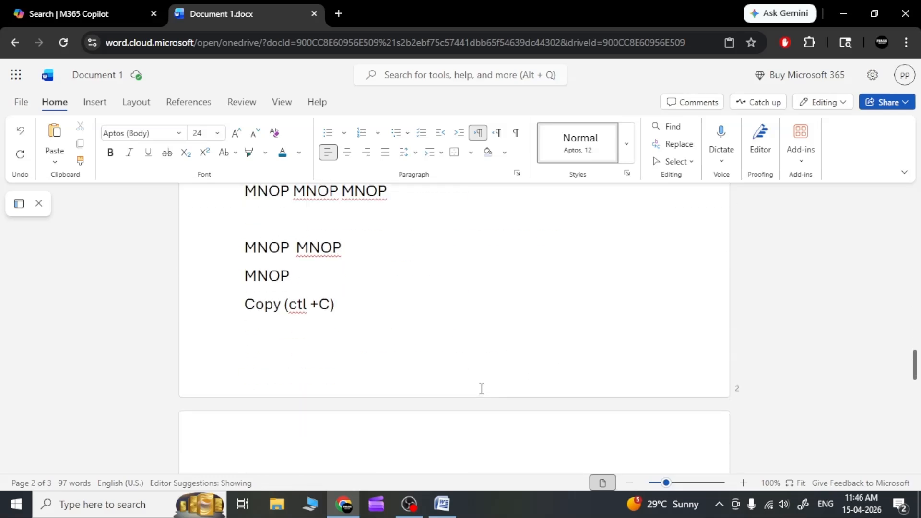
pyautogui.scroll(3, 386, 261)
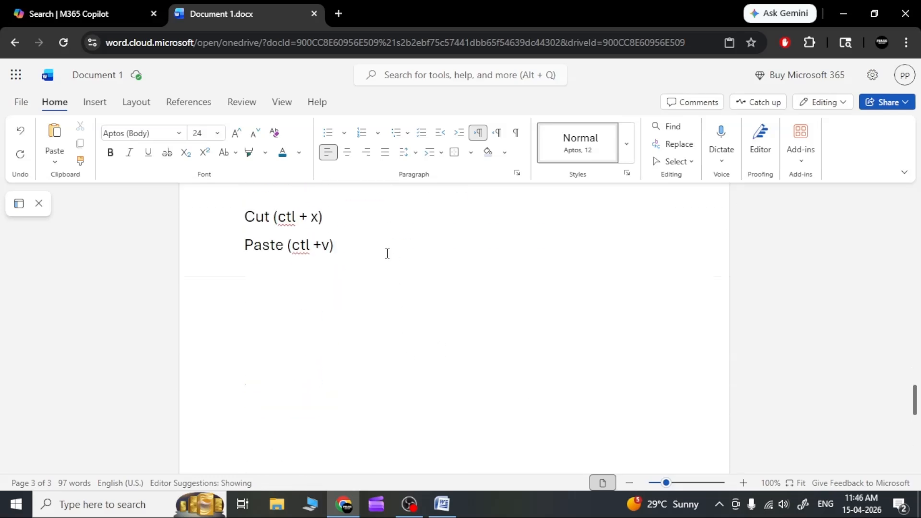
pyautogui.press('Return')
pyautogui.press('Return')
pyautogui.scroll(-3, 394, 226)
pyautogui.click(413, 154)
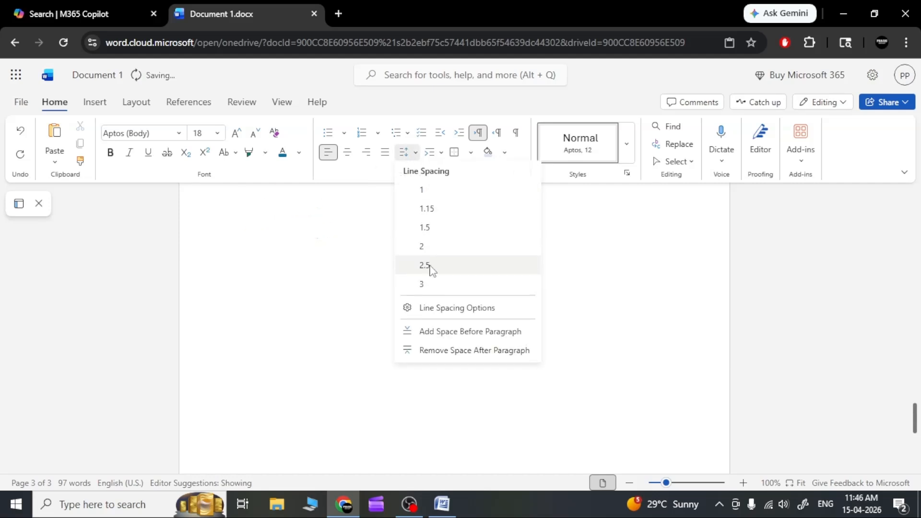
pyautogui.click(428, 284)
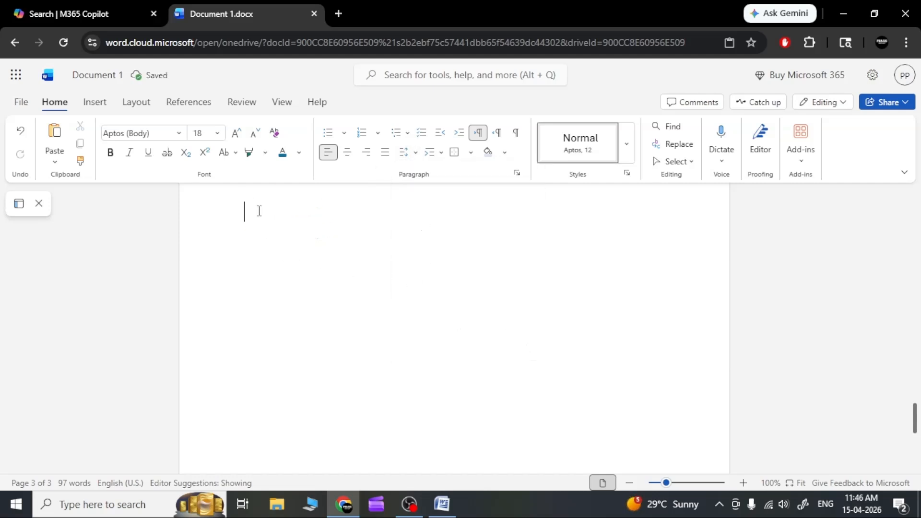
# Step: Enter the numbers 1, 2, 3 and 4 on separate lines at the end of the document
pyautogui.write('1 ')
pyautogui.write('2')
pyautogui.press('Return')
pyautogui.write('3  ')
pyautogui.write('4')
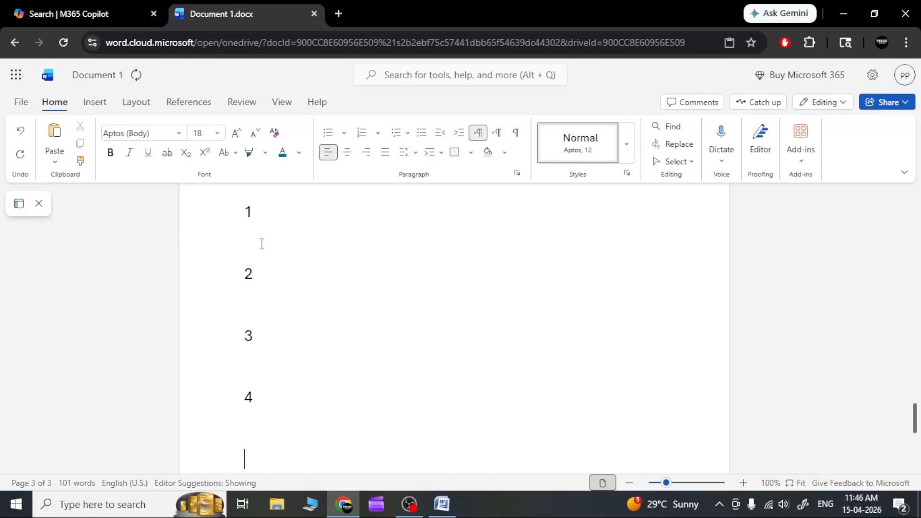
pyautogui.press('Return')
# Step: Set the line spacing of the four number lines at the document's end to 1
pyautogui.click(414, 154)
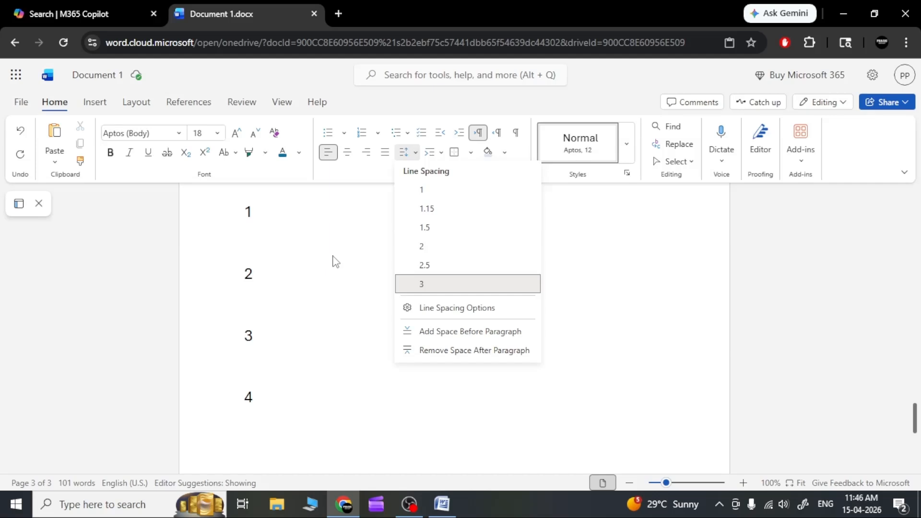
pyautogui.click(326, 315)
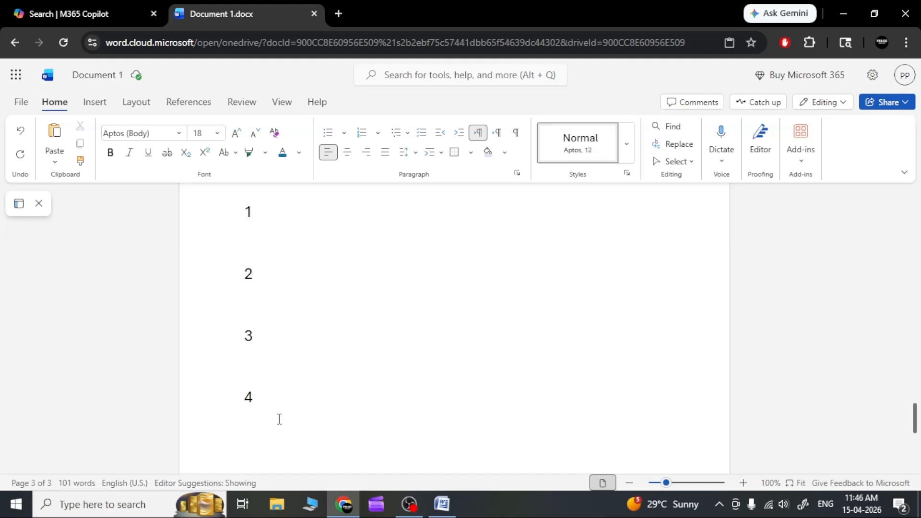
pyautogui.moveTo(274, 415); pyautogui.dragTo(233, 217)
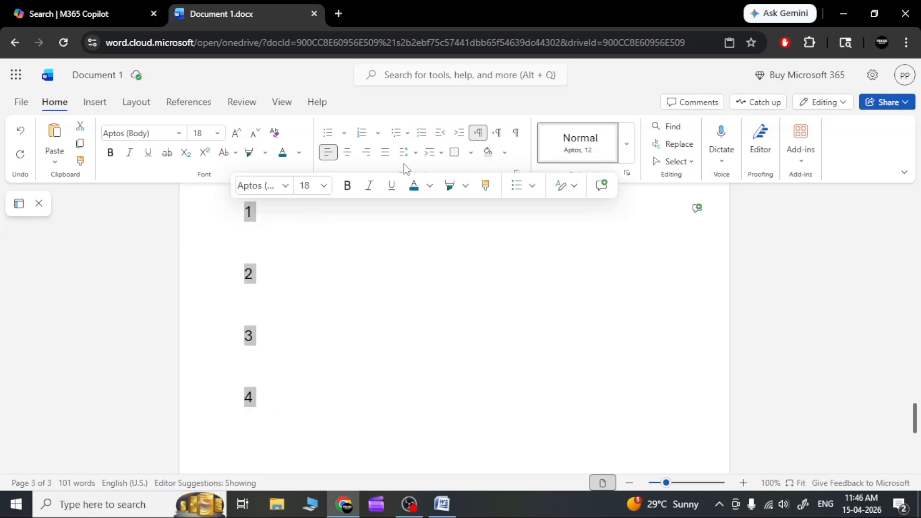
pyautogui.click(415, 153)
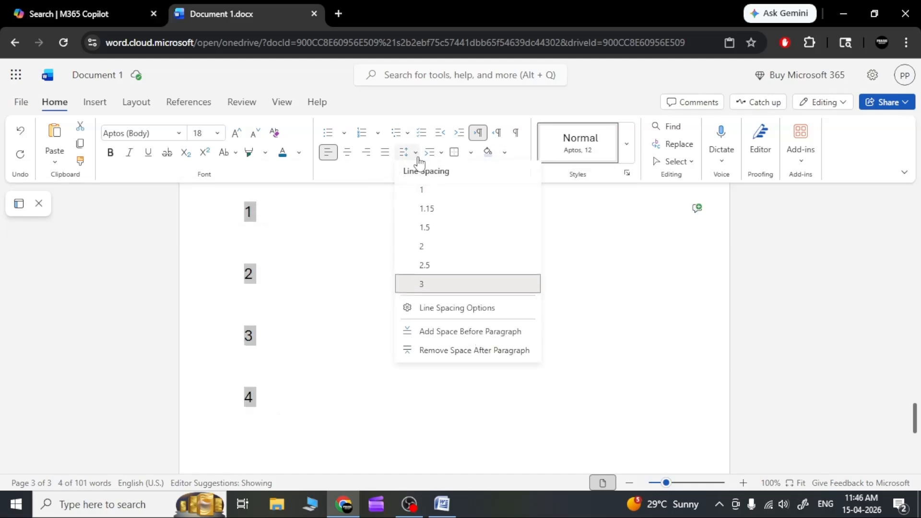
pyautogui.click(428, 197)
pyautogui.click(276, 253)
pyautogui.scroll(3, 287, 335)
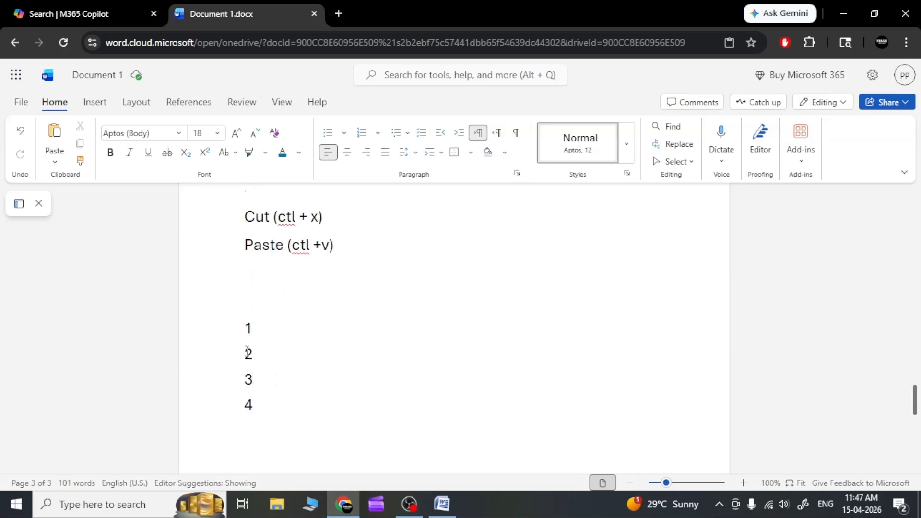
# Step: Set the line spacing of the empty line below the number 4 to 3
pyautogui.click(260, 327)
pyautogui.scroll(-5, 334, 325)
pyautogui.click(327, 293)
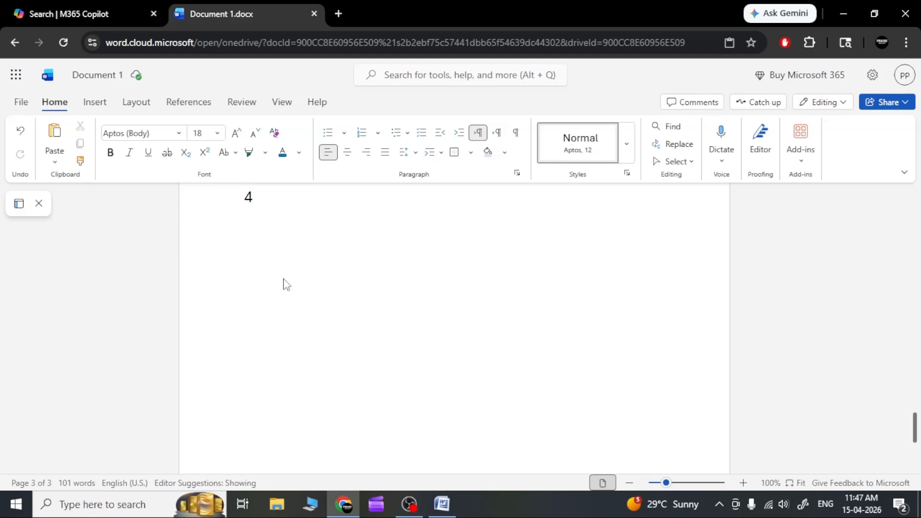
pyautogui.click(410, 153)
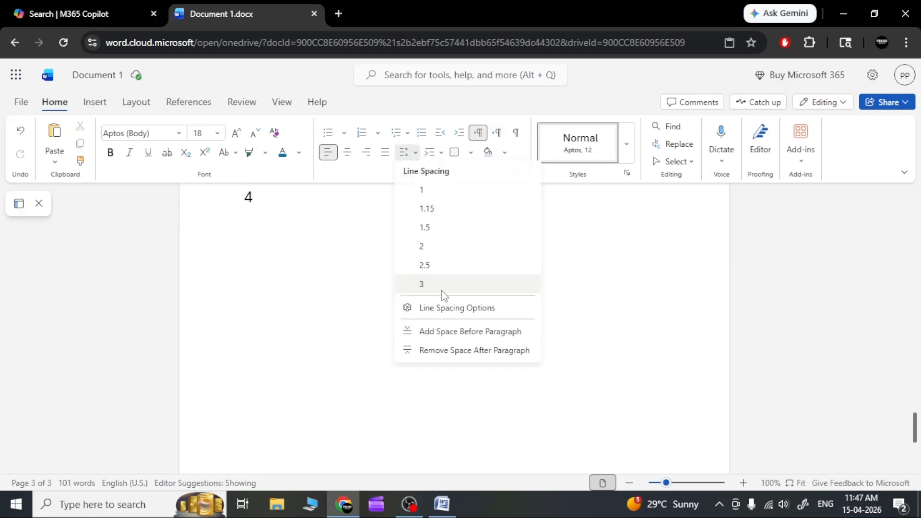
pyautogui.click(423, 285)
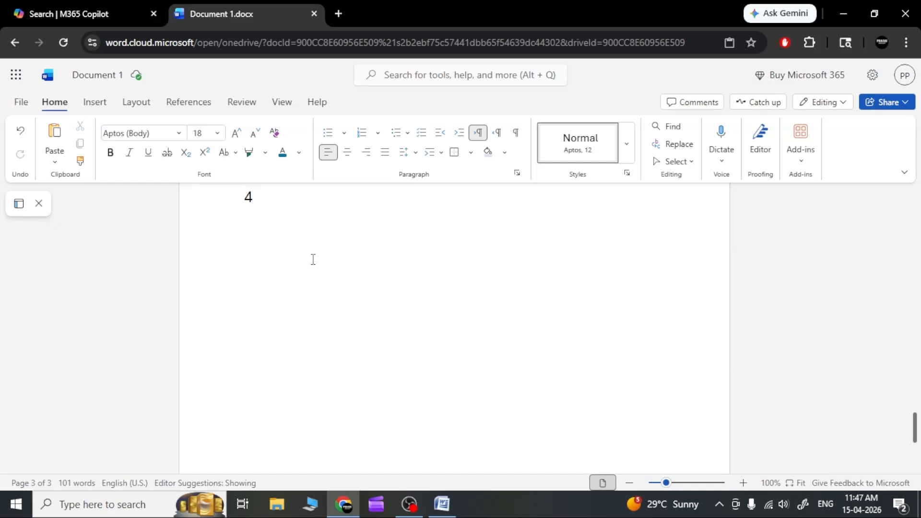
# Step: Enter the words "Hai", "How", "Are" and "You" on separate lines below the number 4
pyautogui.write('hai')
pyautogui.press('Return')
pyautogui.write('how')
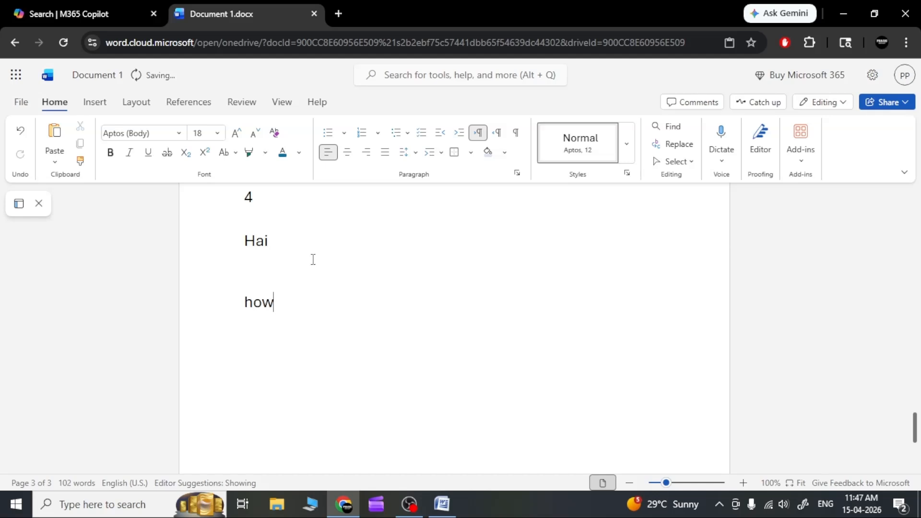
pyautogui.press('Return')
pyautogui.write('are')
pyautogui.press('Return')
pyautogui.write('you')
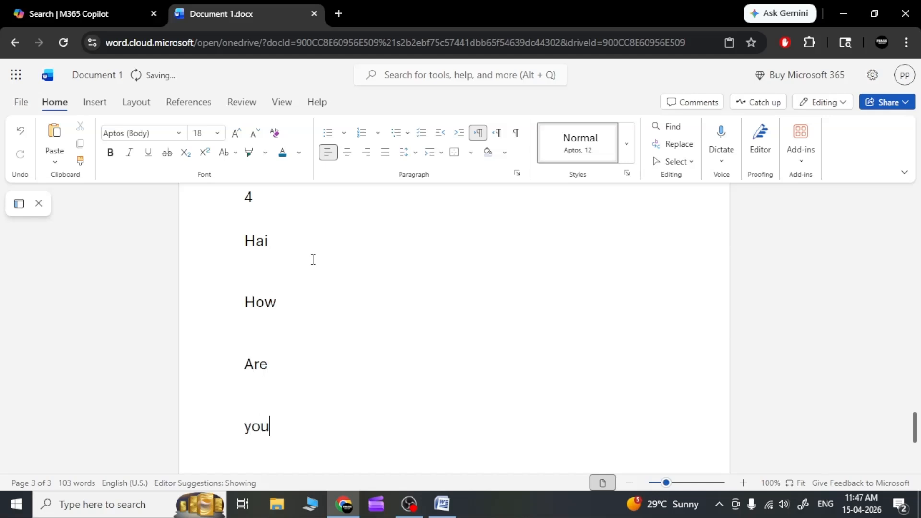
pyautogui.press('Return')
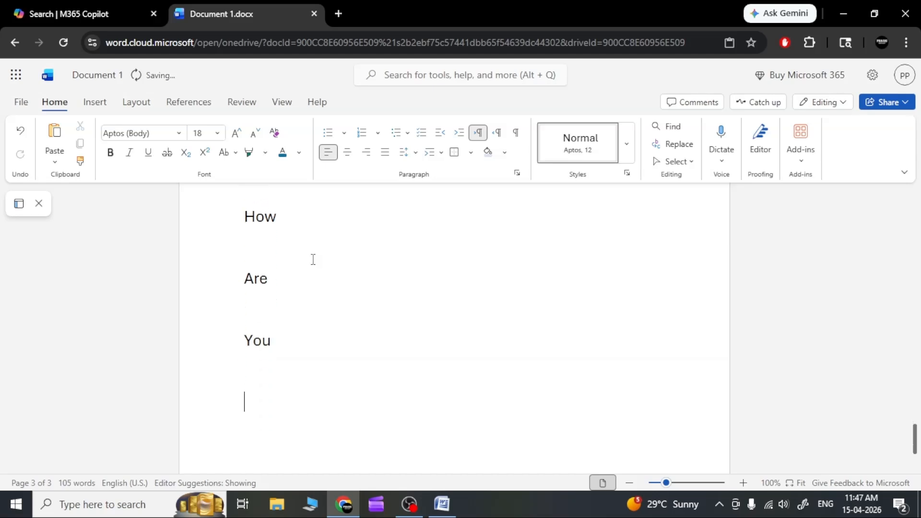
# Step: Set the line spacing of the empty line below "You" to 1
pyautogui.scroll(3, 312, 259)
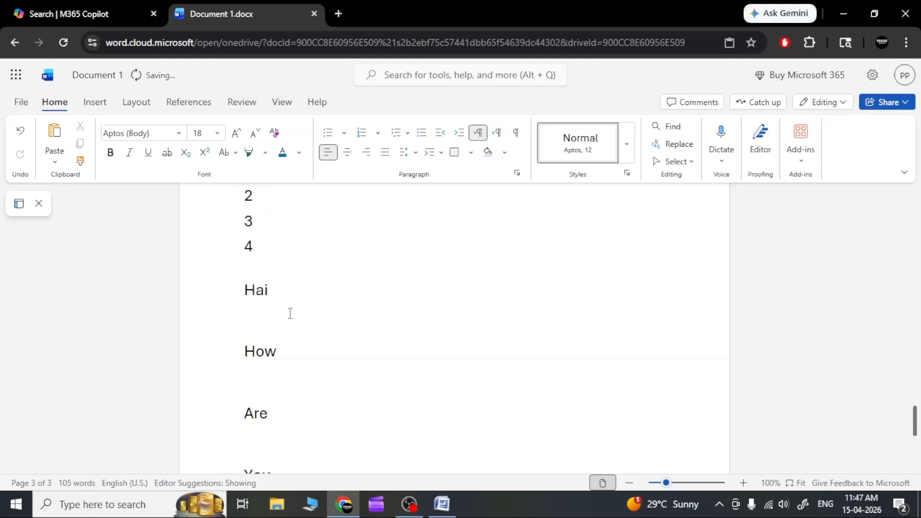
pyautogui.scroll(-3, 259, 403)
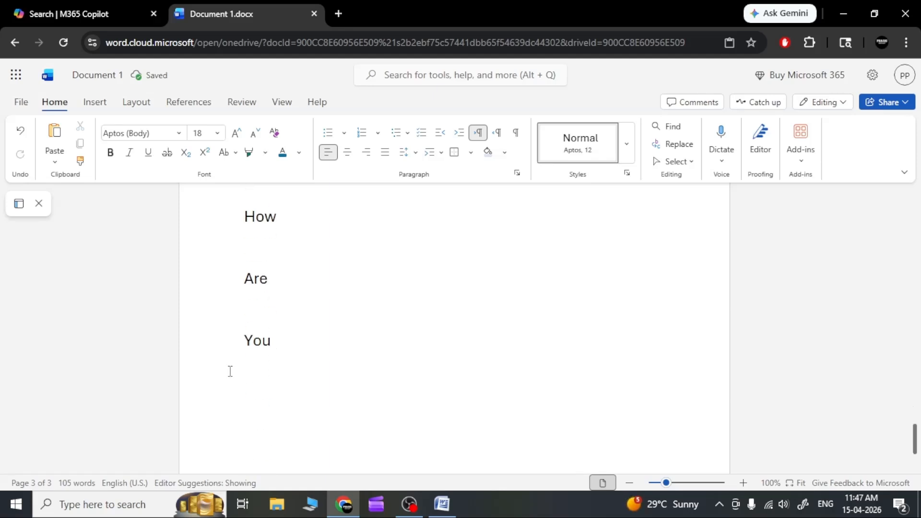
pyautogui.click(414, 158)
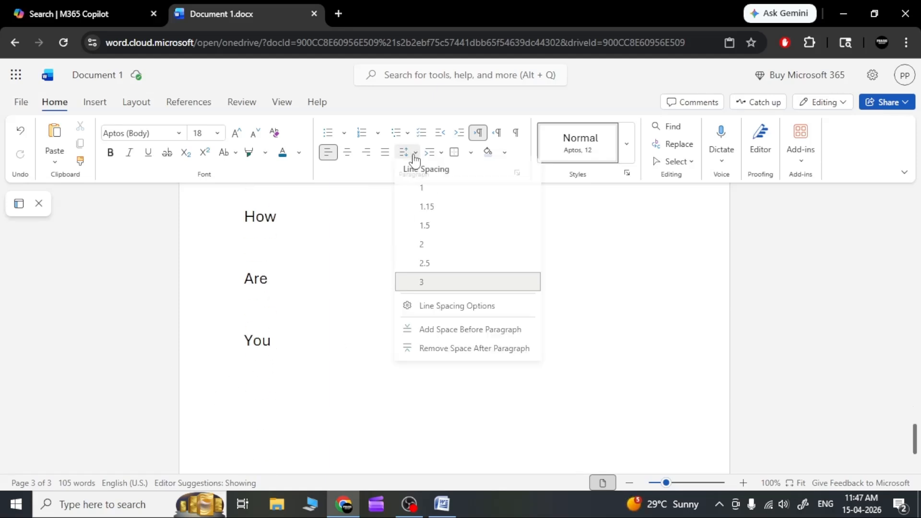
pyautogui.click(428, 192)
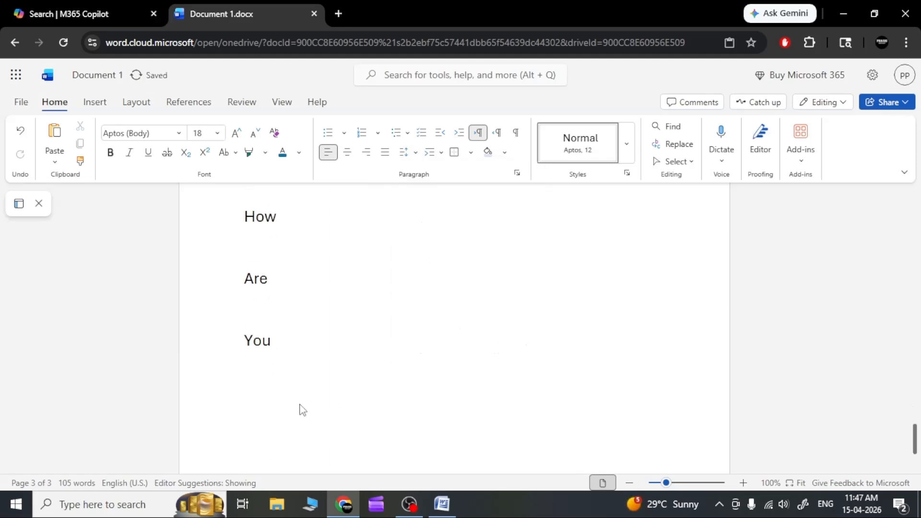
# Step: Enter "How", "Are" and "You" again on separate single-spaced lines at the end of the document
pyautogui.write('how')
pyautogui.press('Return')
pyautogui.write('are')
pyautogui.press('Return')
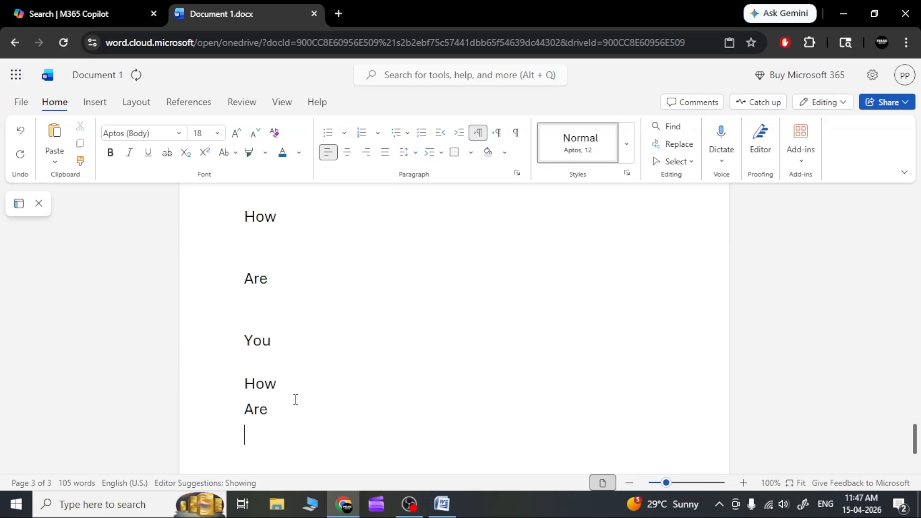
pyautogui.write('you')
pyautogui.press('Return')
pyautogui.click(414, 154)
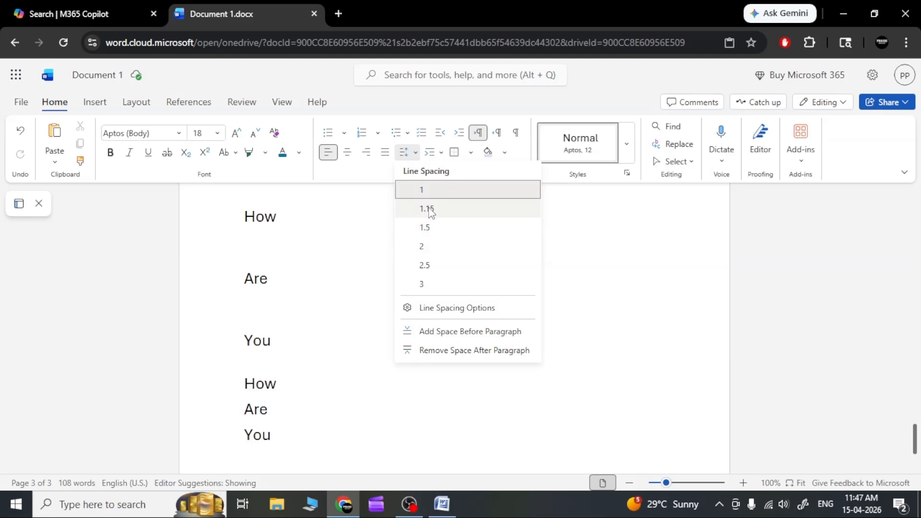
pyautogui.click(296, 328)
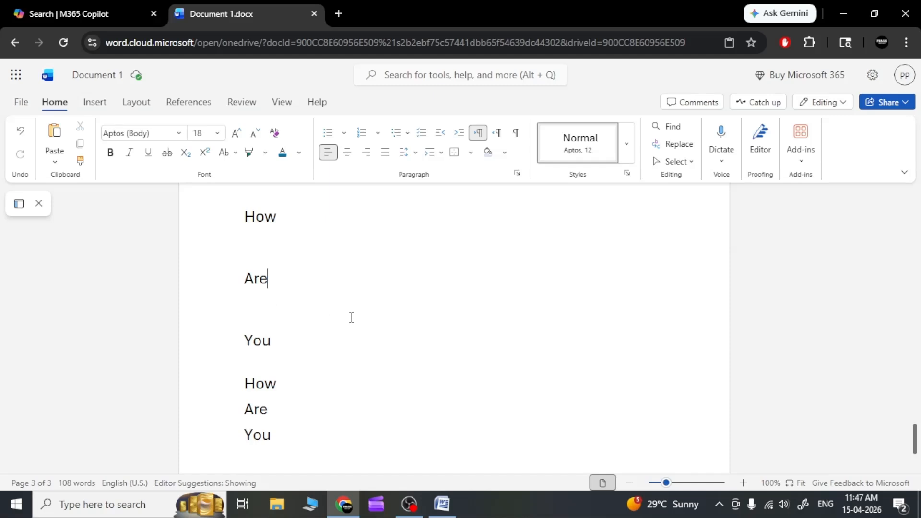
pyautogui.click(437, 153)
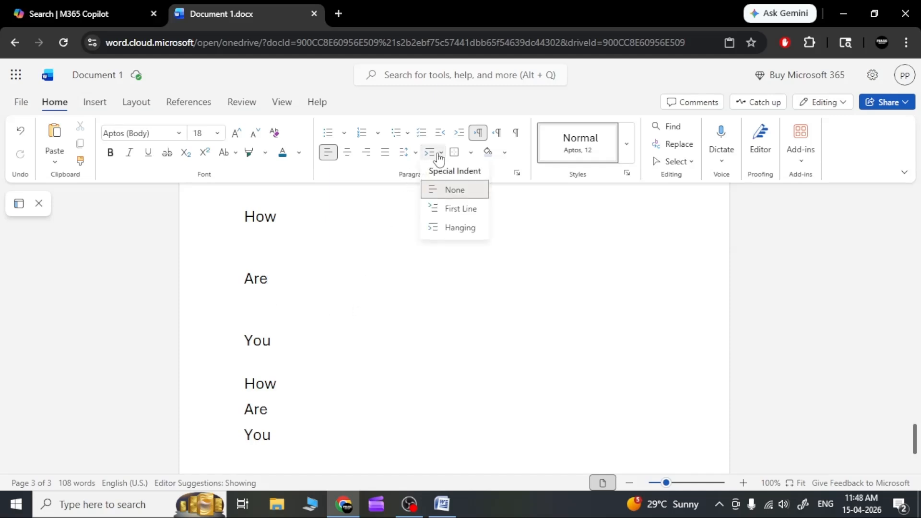
pyautogui.click(438, 155)
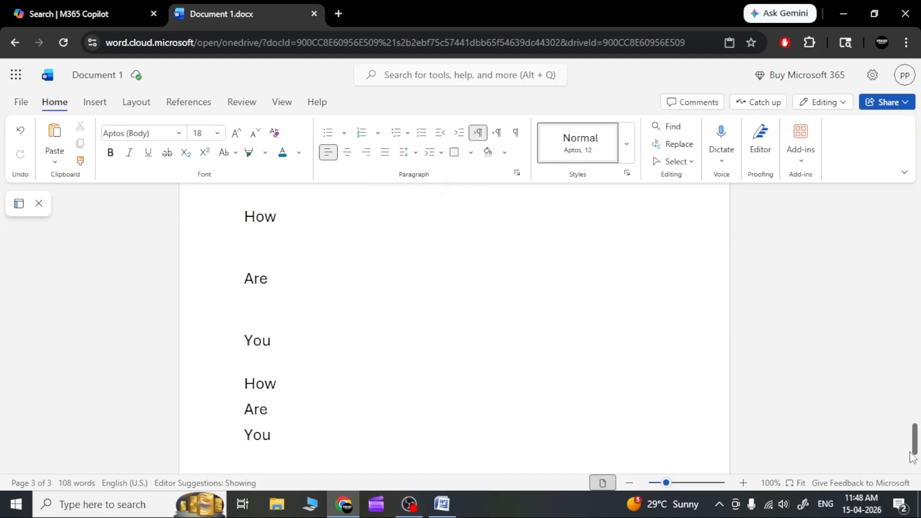
# Step: Set the font colour of the "Chapter – 1" title at the start of the document to Automatic
pyautogui.moveTo(914, 438); pyautogui.dragTo(915, 180)
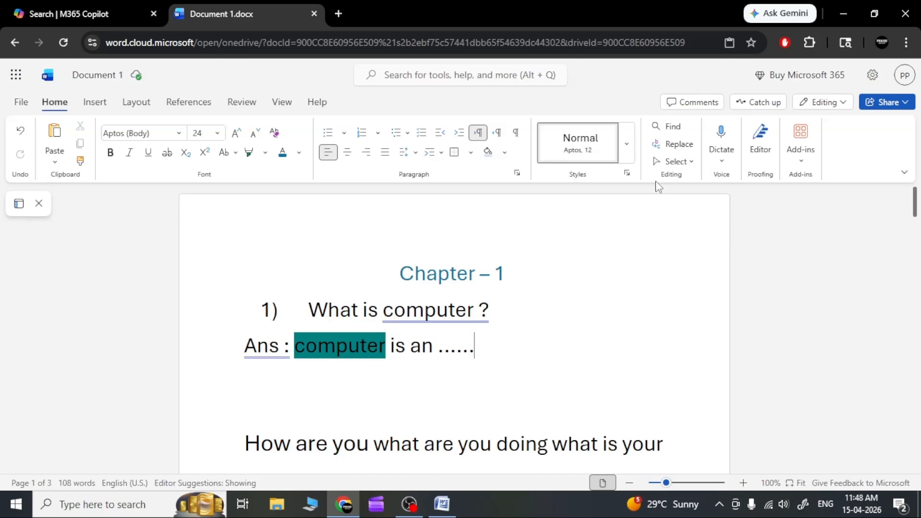
pyautogui.click(622, 147)
pyautogui.click(623, 146)
pyautogui.moveTo(510, 271); pyautogui.dragTo(383, 270)
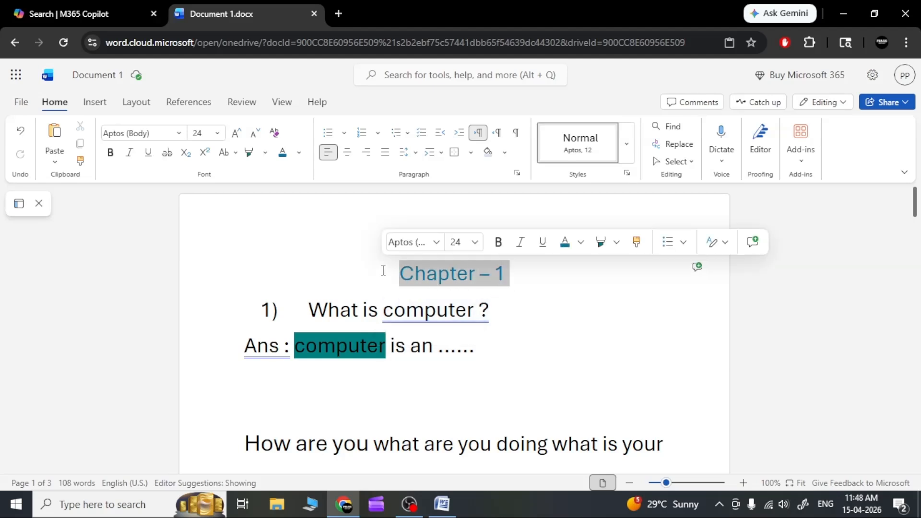
pyautogui.click(298, 152)
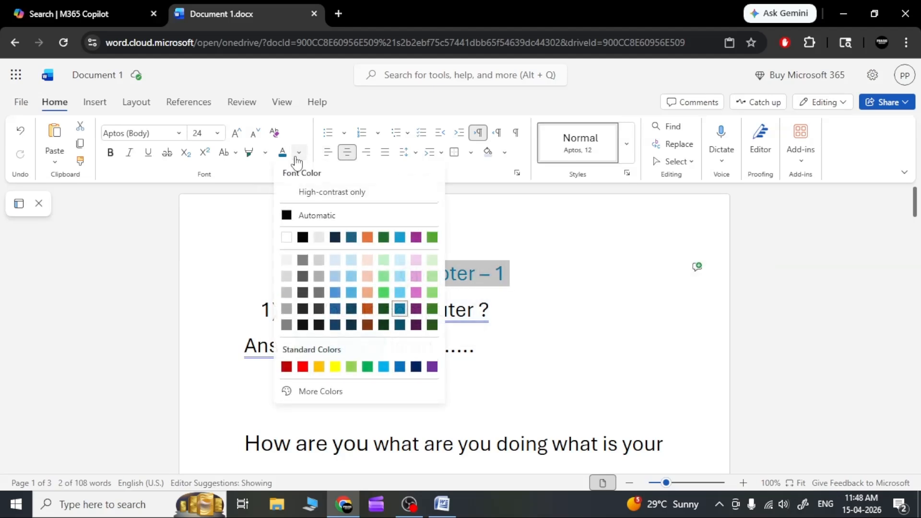
pyautogui.click(334, 217)
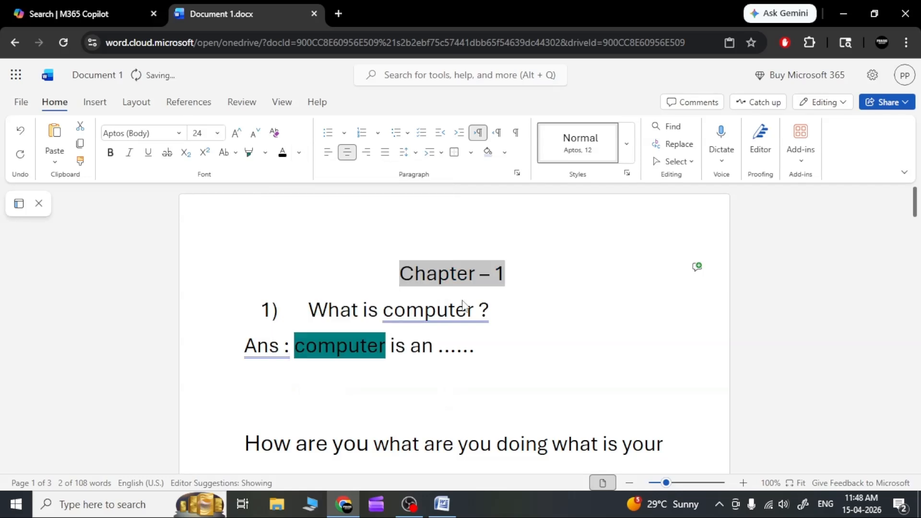
# Step: Remove the highlight colour from the word "computer" in the "Ans :" line
pyautogui.click(386, 346)
pyautogui.moveTo(387, 345); pyautogui.dragTo(298, 346)
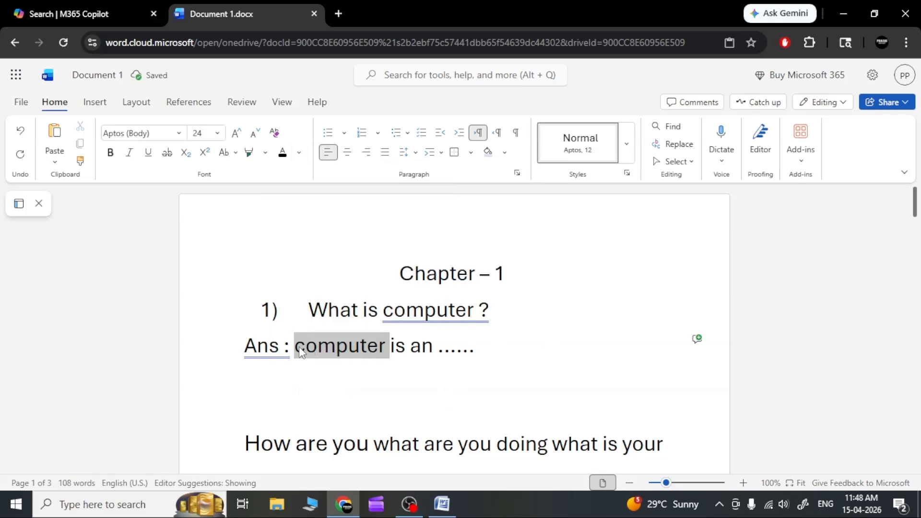
pyautogui.click(264, 153)
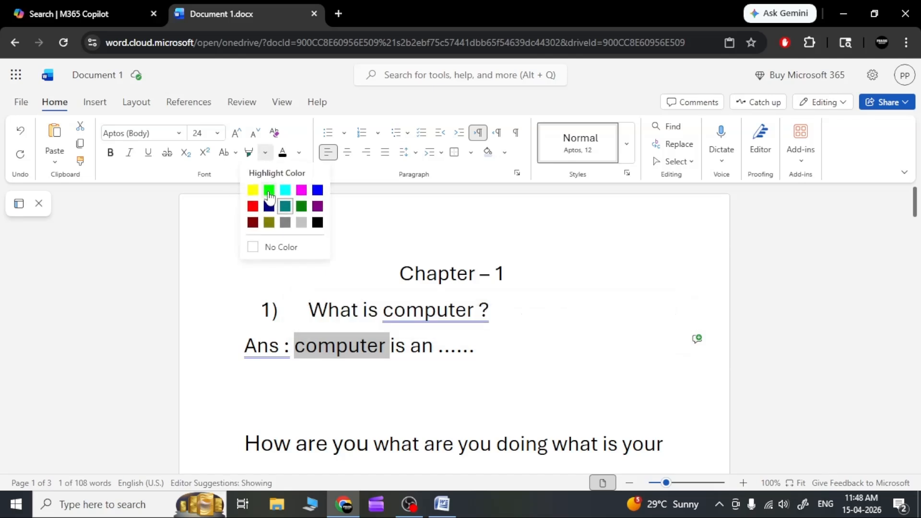
pyautogui.click(281, 248)
pyautogui.click(350, 298)
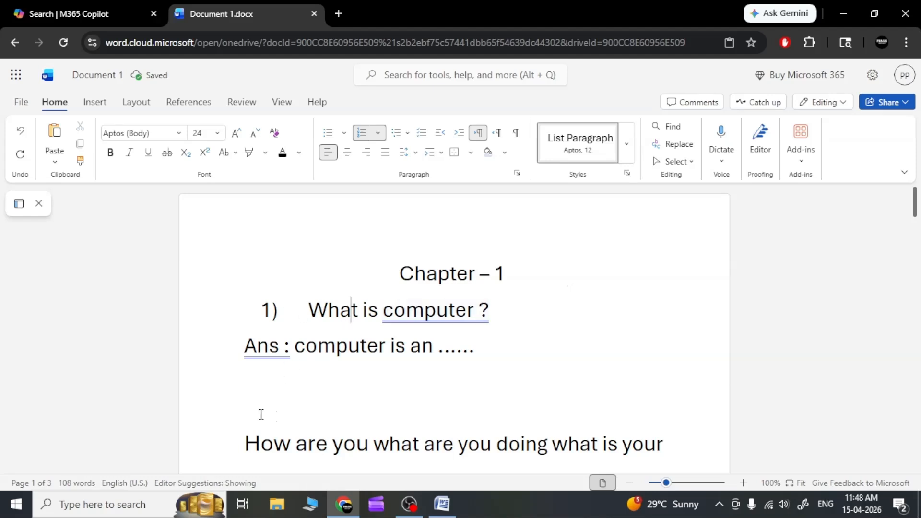
# Step: Delete the empty lines between the "Ans :" line and the "How are you" paragraph
pyautogui.click(245, 443)
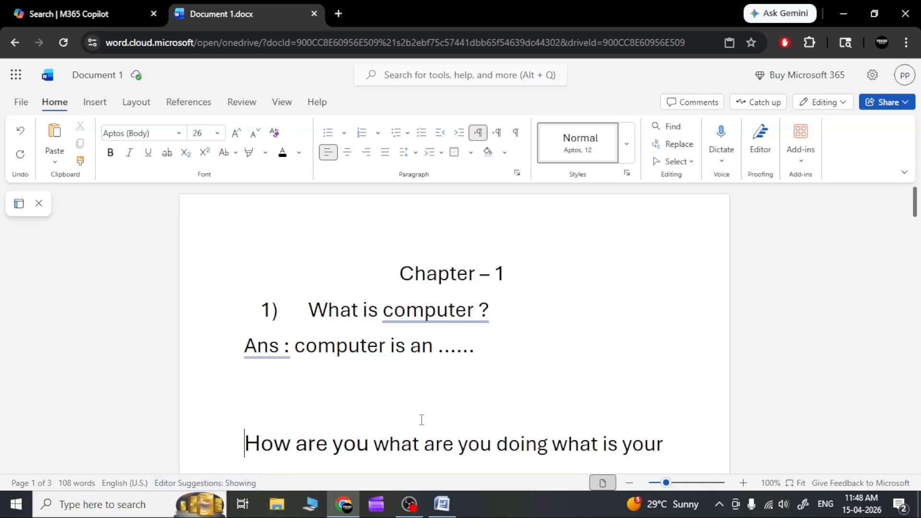
pyautogui.press('BackSpace')
pyautogui.press('BackSpace')
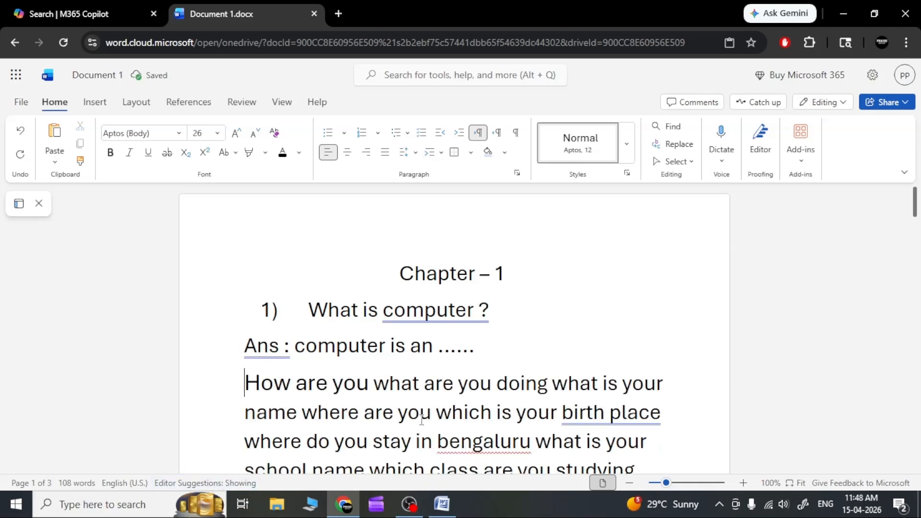
# Step: Apply the Heading 1 style to the "How are you what are you doing" paragraph
pyautogui.scroll(-7, 419, 424)
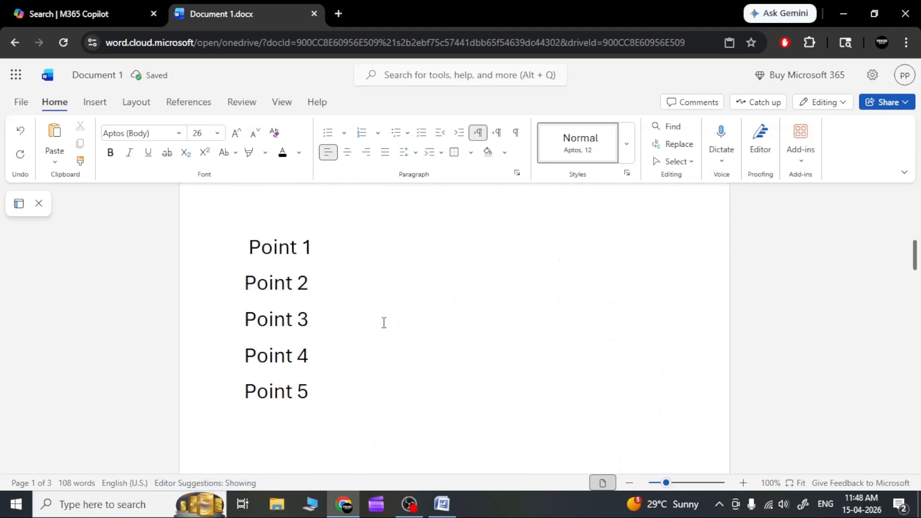
pyautogui.scroll(-7, 384, 323)
pyautogui.scroll(-10, 384, 323)
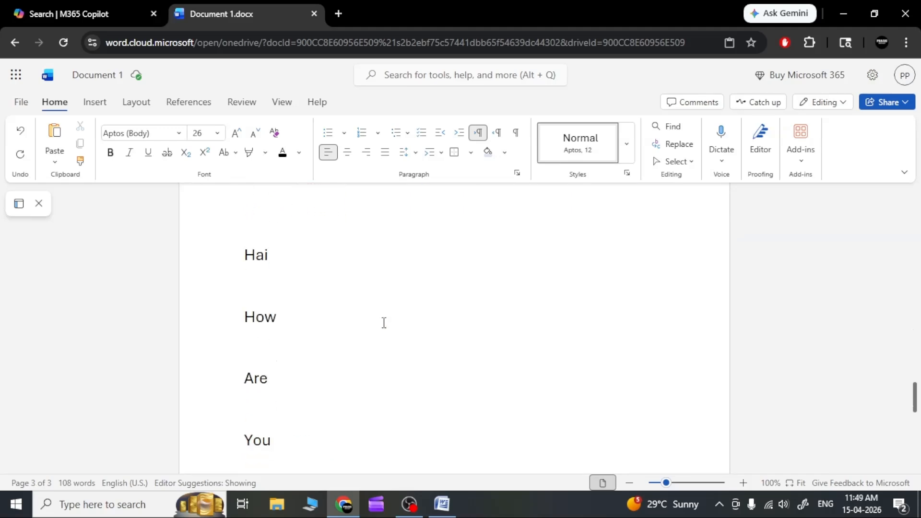
pyautogui.scroll(20, 383, 323)
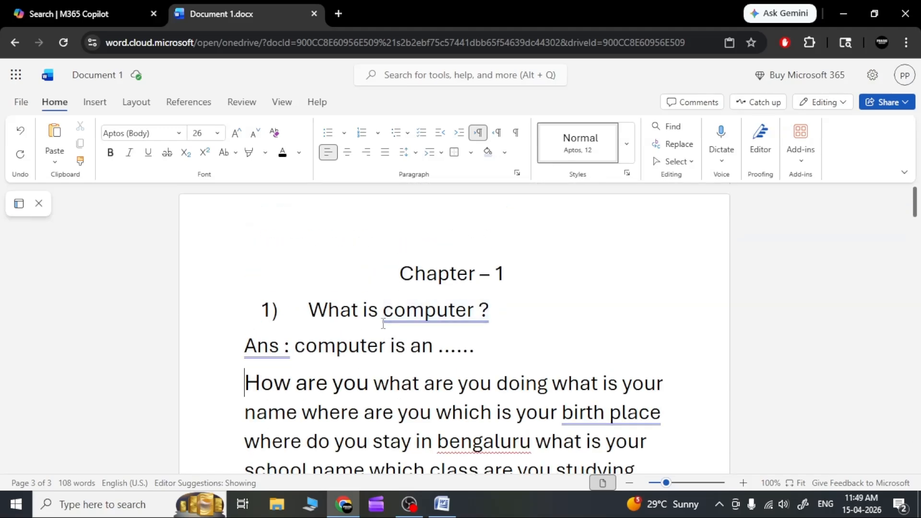
pyautogui.scroll(-2, 382, 323)
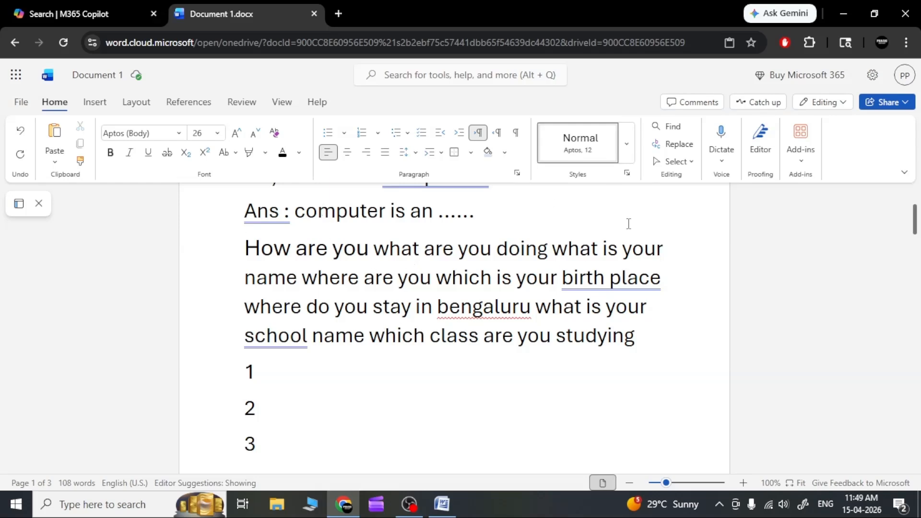
pyautogui.scroll(2, 621, 281)
pyautogui.click(625, 131)
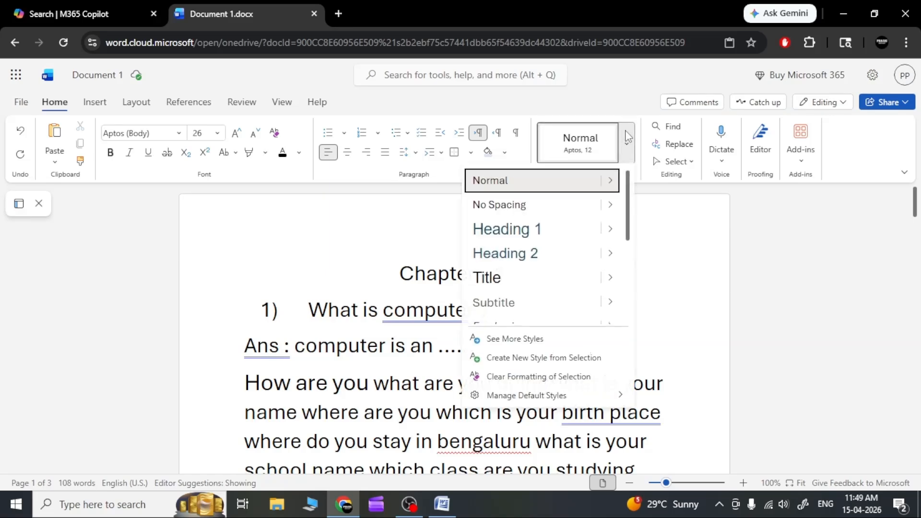
pyautogui.click(539, 228)
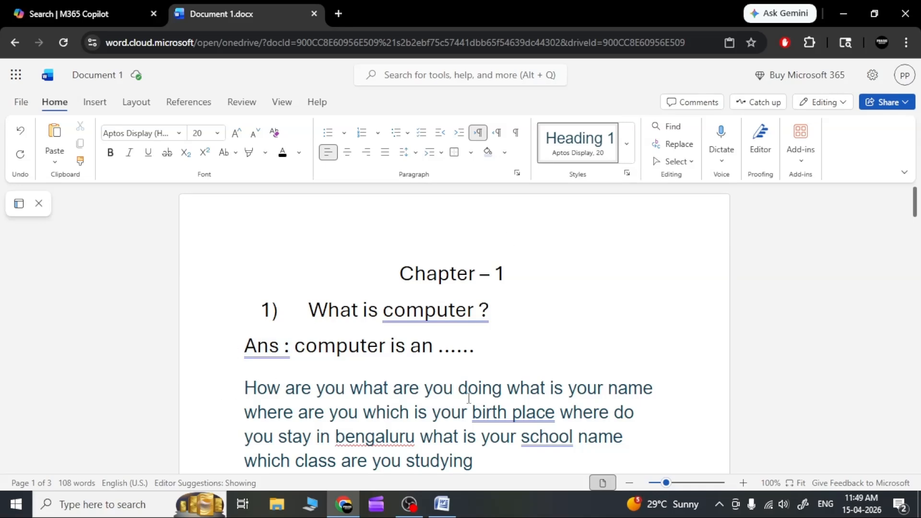
# Step: Try the Heading 2 and Heading 3 styles in turn on the "How are you" paragraph
pyautogui.scroll(-3, 620, 388)
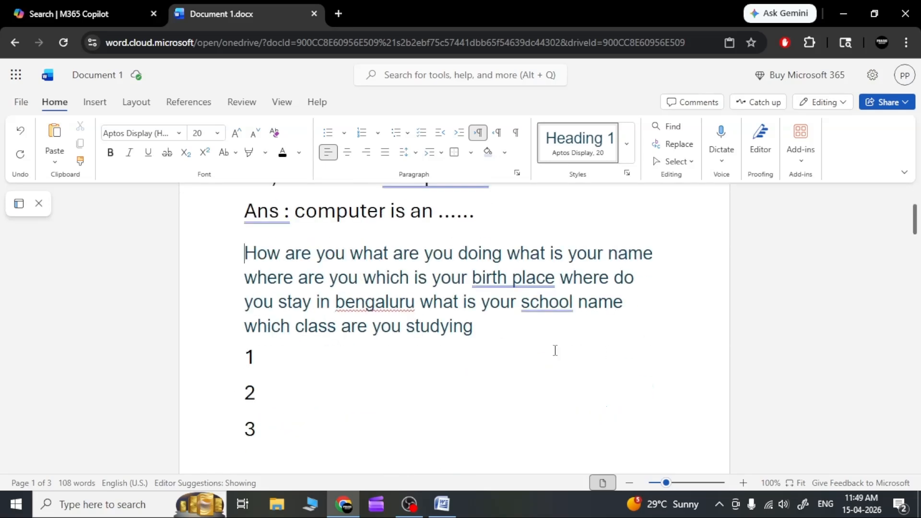
pyautogui.click(626, 143)
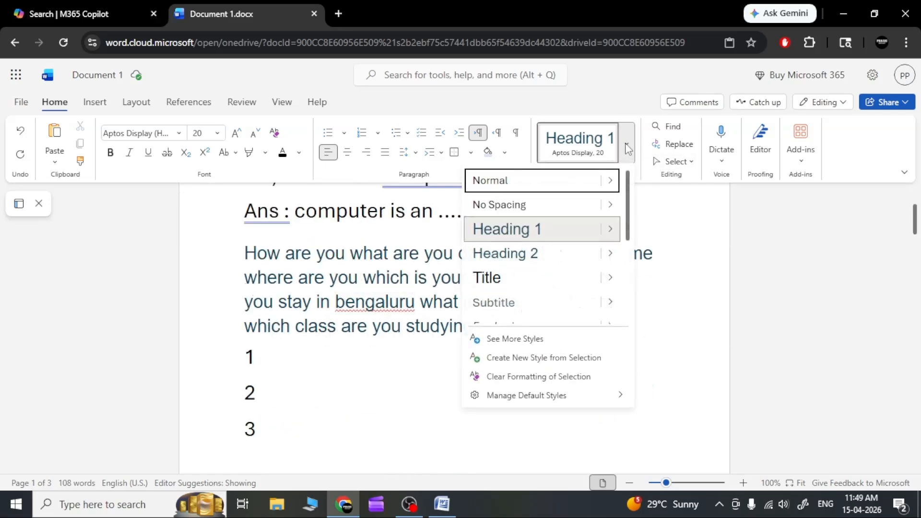
pyautogui.click(559, 254)
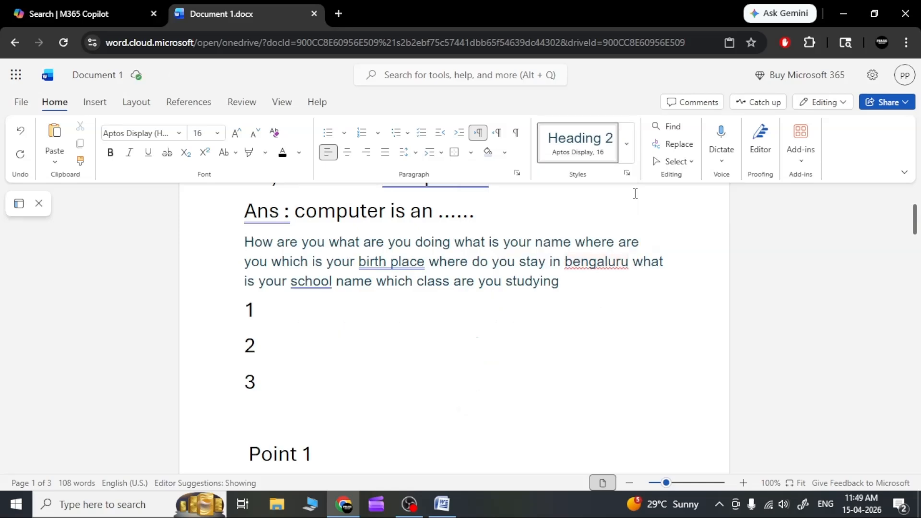
pyautogui.click(626, 143)
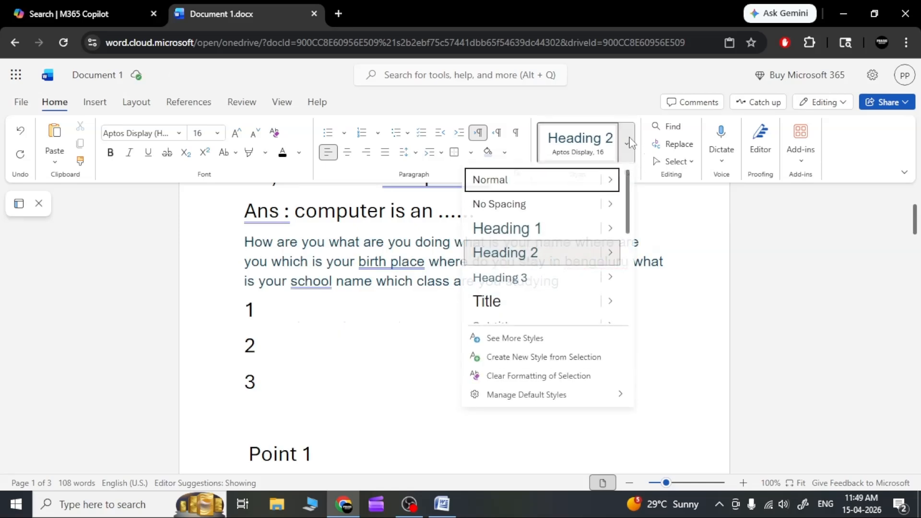
pyautogui.click(562, 281)
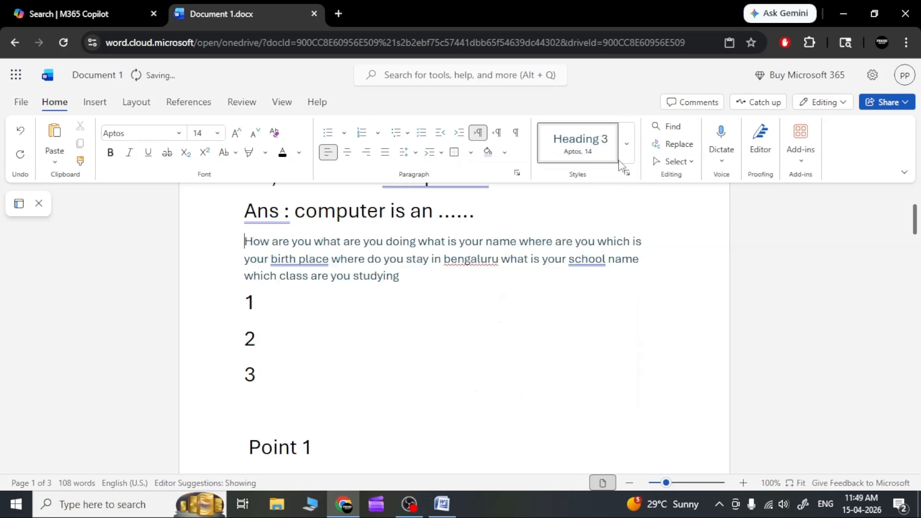
# Step: Try to apply the Emphasis style at the start of the "How are you" paragraph
pyautogui.click(626, 146)
pyautogui.scroll(-3, 572, 291)
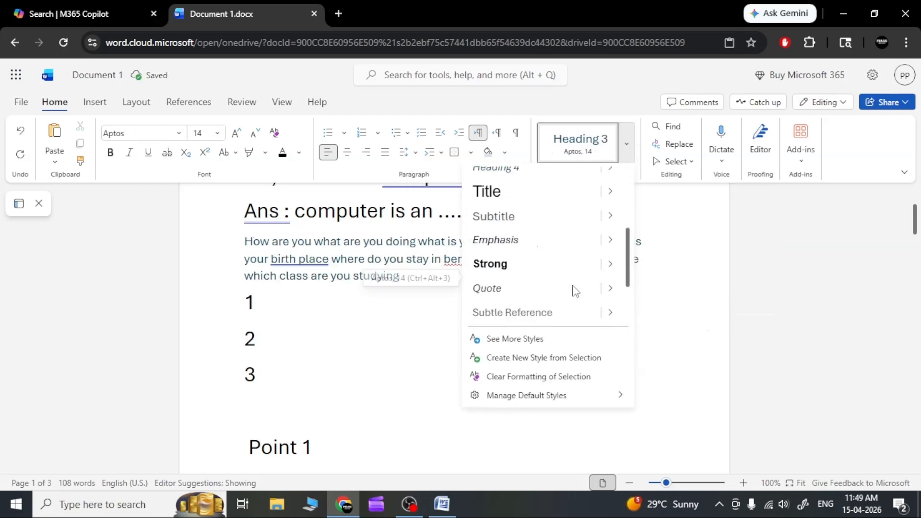
pyautogui.click(537, 245)
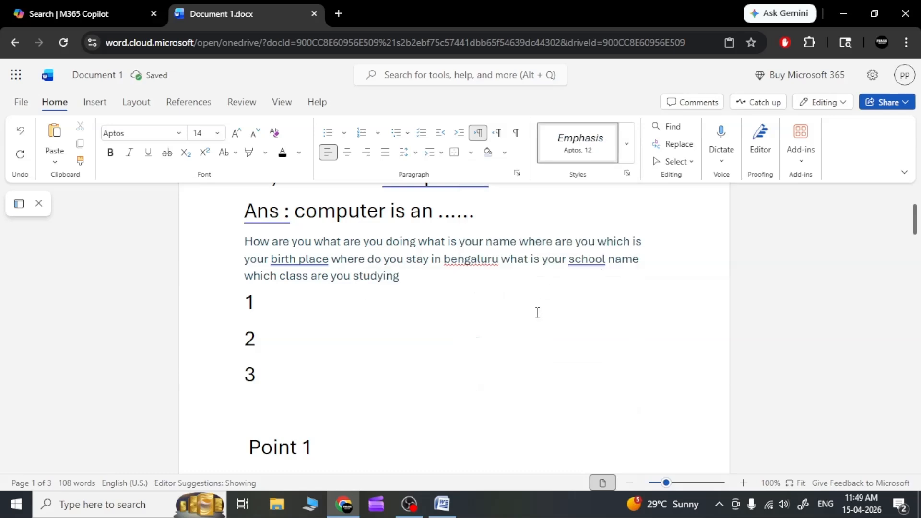
pyautogui.scroll(3, 538, 312)
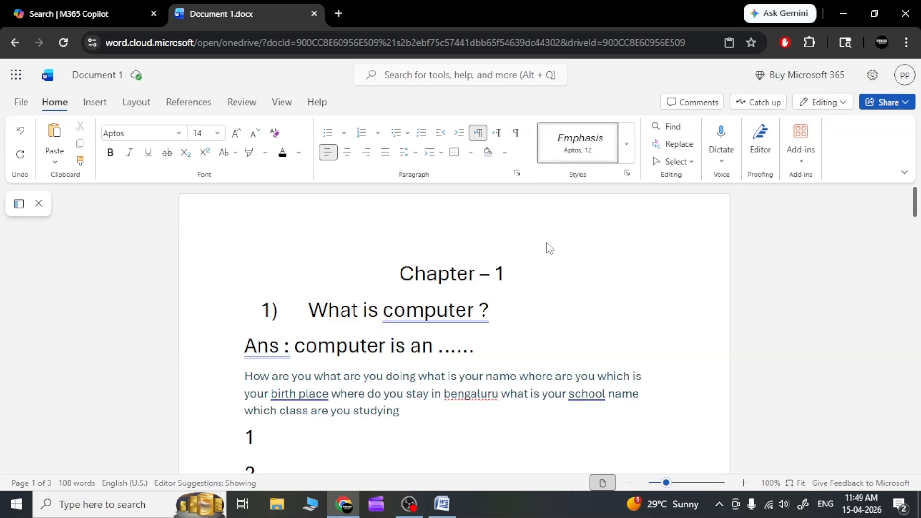
# Step: Apply the Heading 2 style to the "How are you" paragraph, and reapply it with the style's Apply to selection option
pyautogui.click(626, 154)
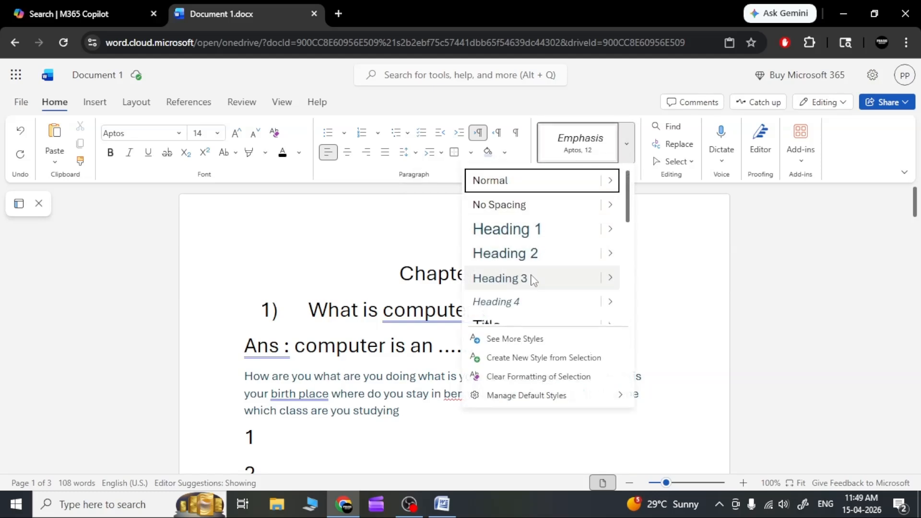
pyautogui.scroll(-1, 534, 302)
pyautogui.scroll(-2, 533, 302)
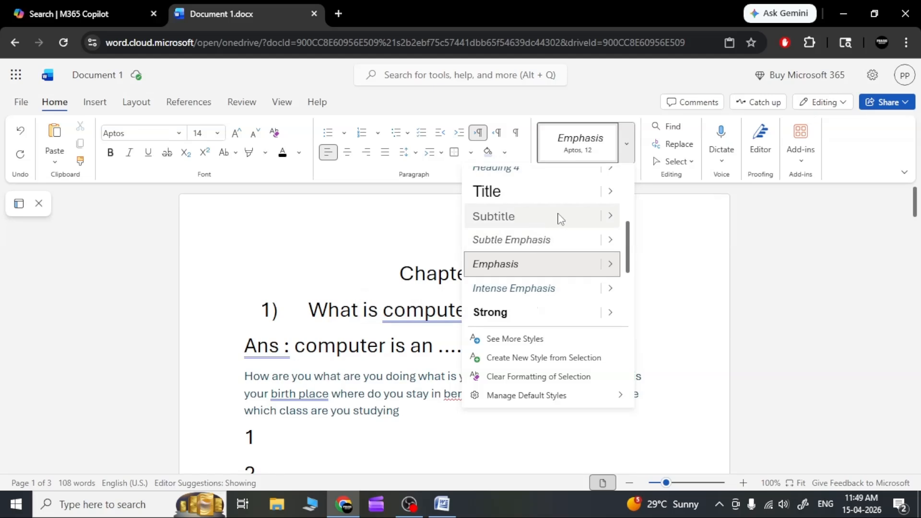
pyautogui.scroll(3, 552, 266)
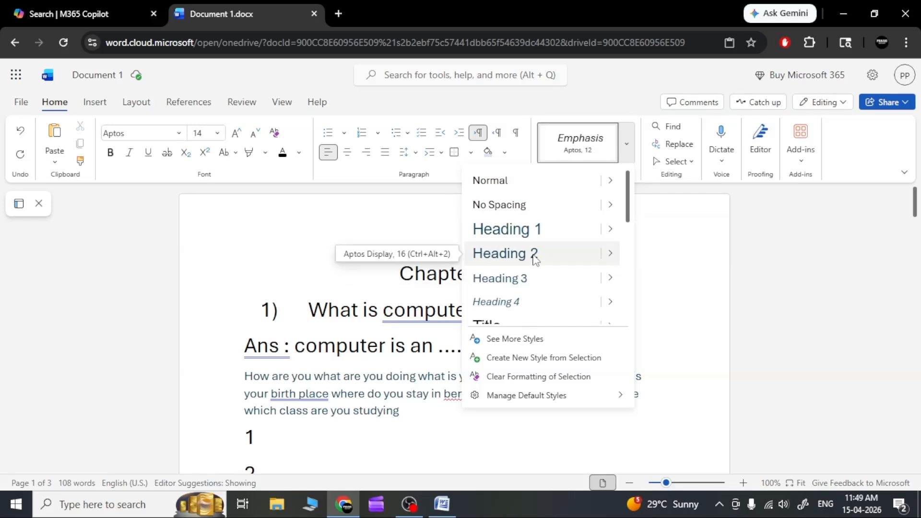
pyautogui.click(535, 261)
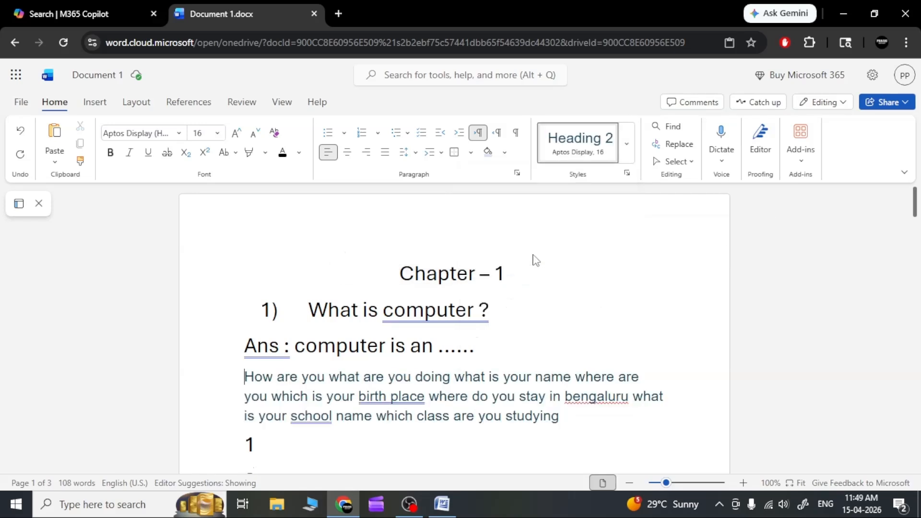
pyautogui.click(626, 143)
pyautogui.moveTo(612, 260)
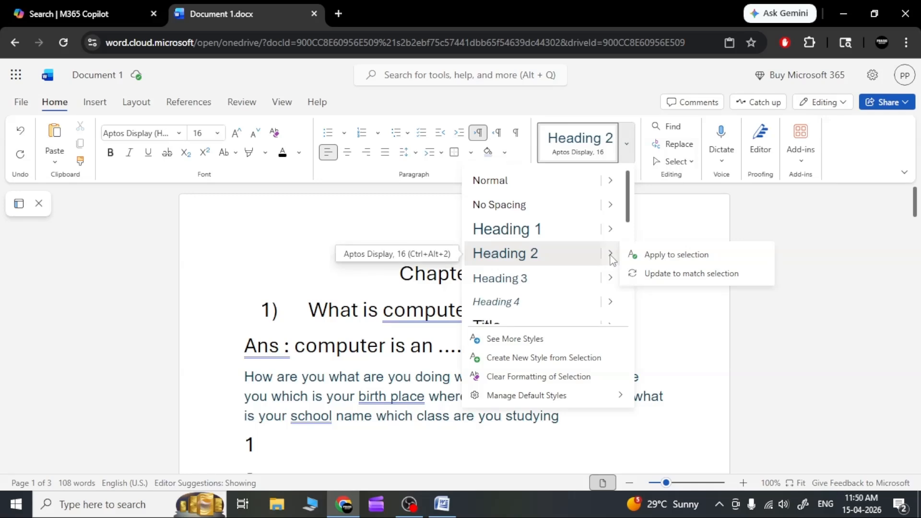
pyautogui.click(612, 259)
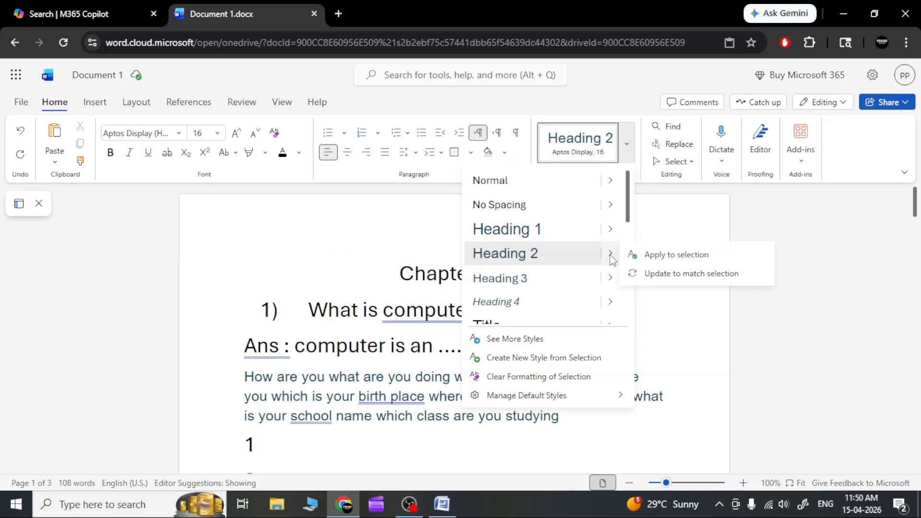
pyautogui.click(672, 255)
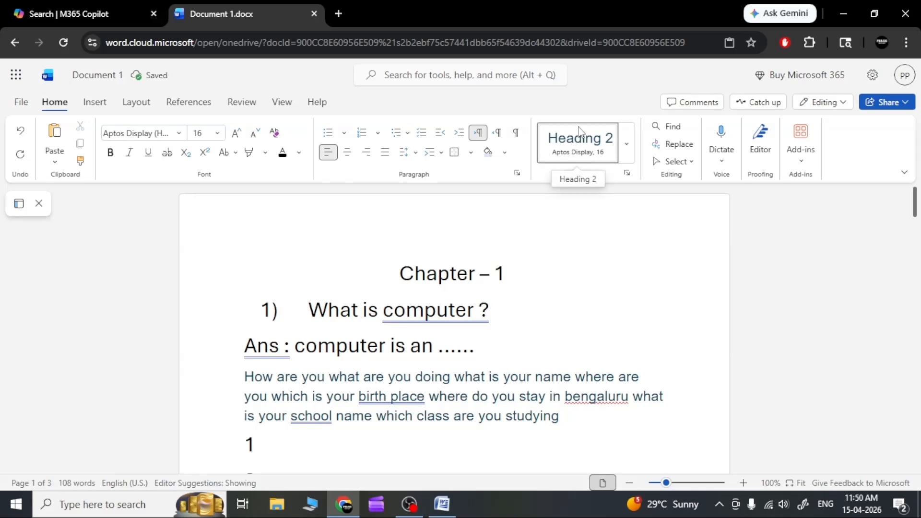
# Step: Apply the Heading 4 style to the "Ans : computer is an ......" line
pyautogui.click(509, 340)
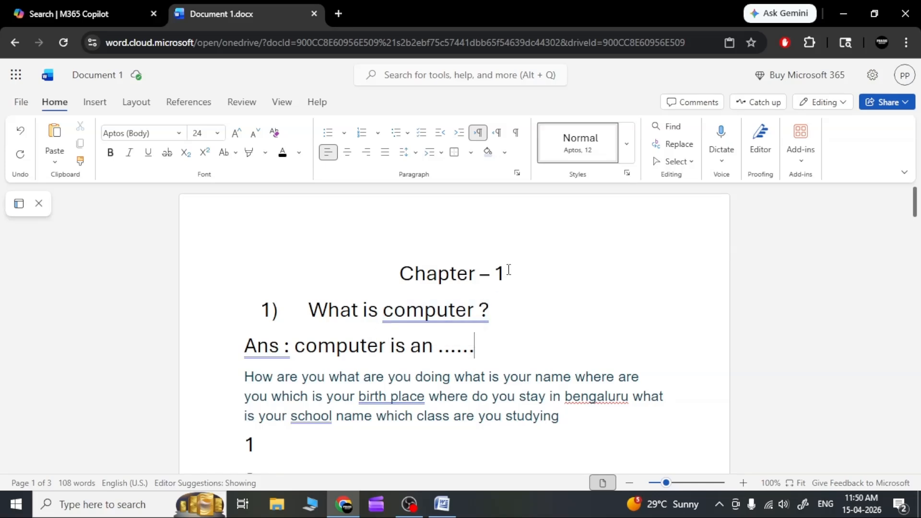
pyautogui.scroll(-20, 498, 289)
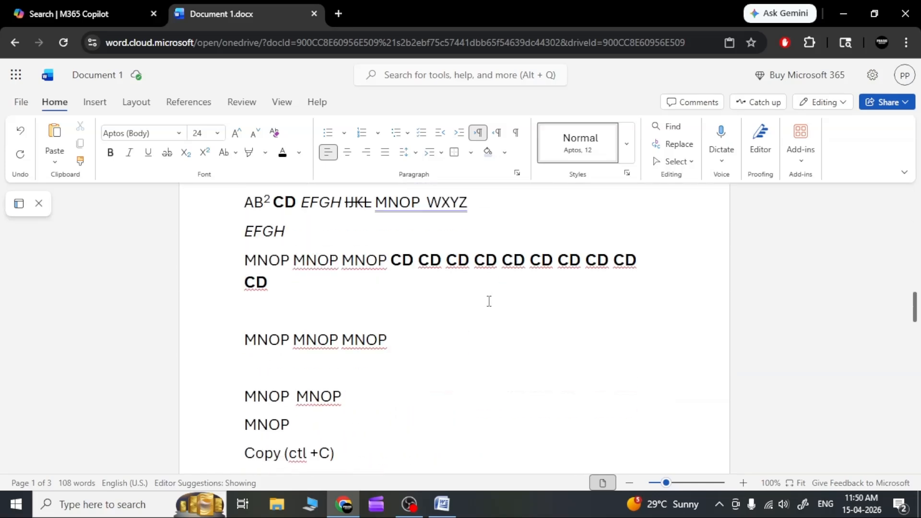
pyautogui.scroll(-4, 488, 303)
pyautogui.scroll(20, 490, 306)
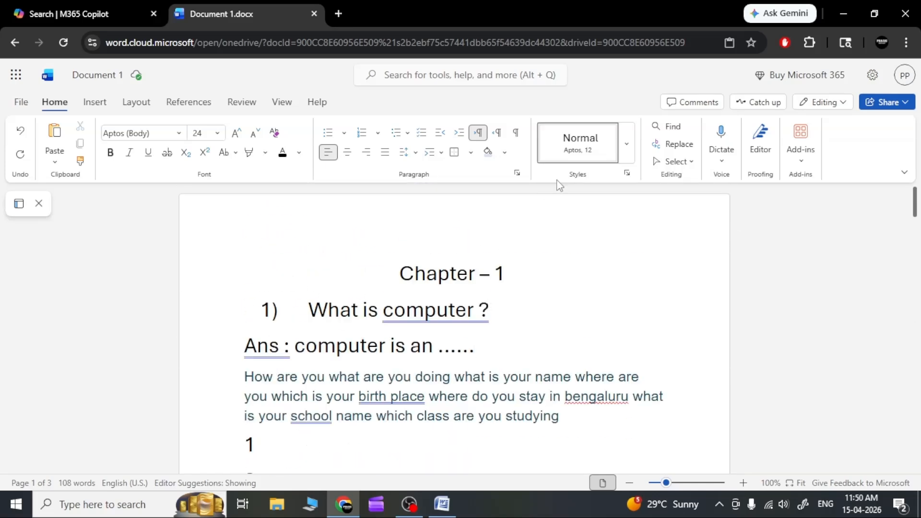
pyautogui.click(627, 144)
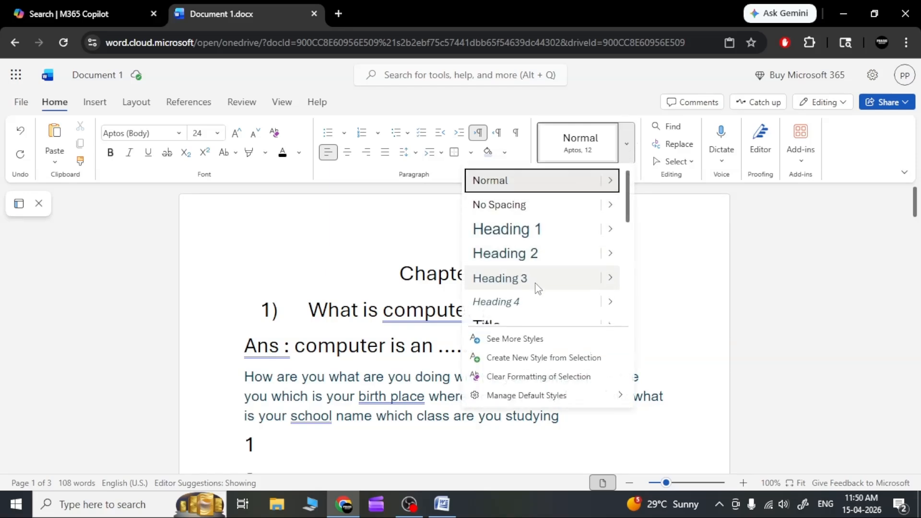
pyautogui.click(534, 302)
pyautogui.click(550, 302)
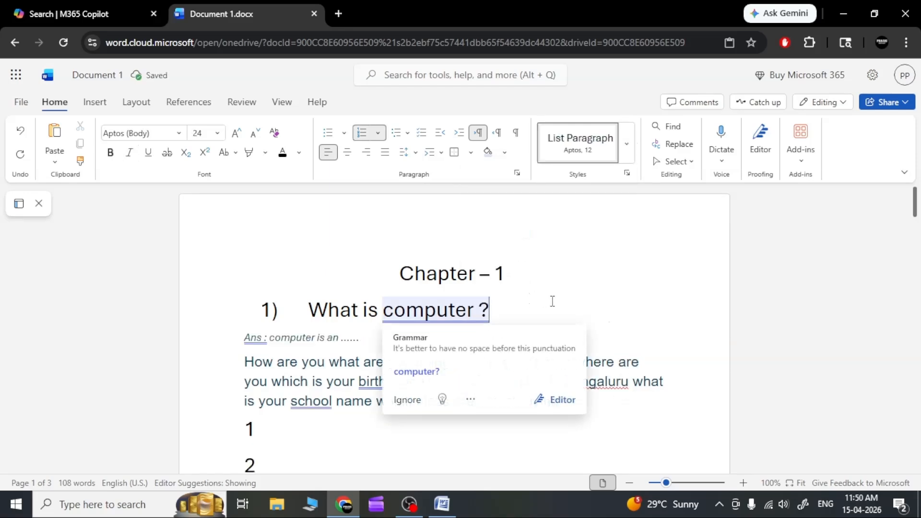
pyautogui.click(562, 256)
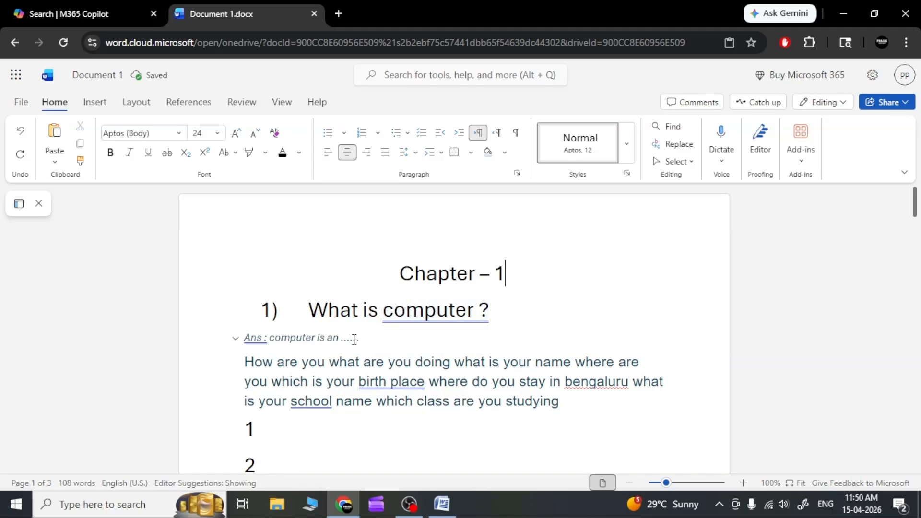
pyautogui.moveTo(343, 339); pyautogui.dragTo(488, 363)
pyautogui.click(461, 395)
pyautogui.scroll(-8, 434, 392)
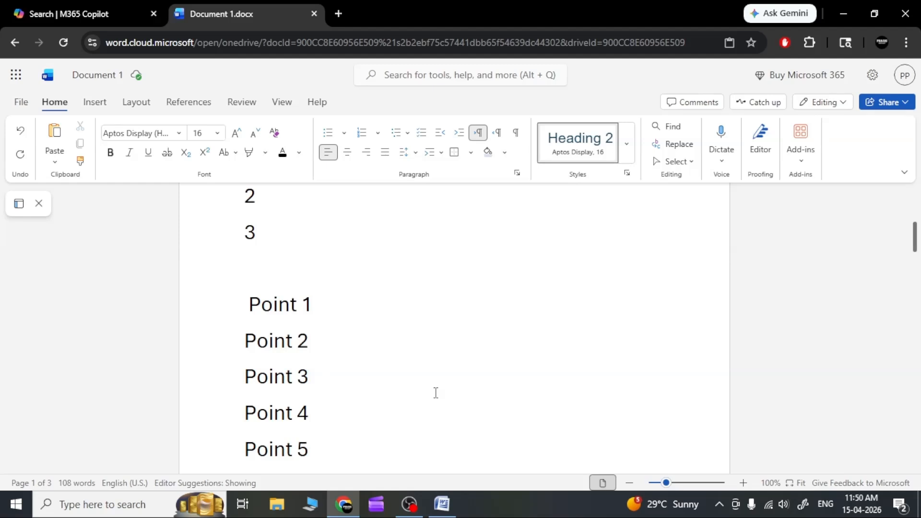
pyautogui.scroll(8, 436, 392)
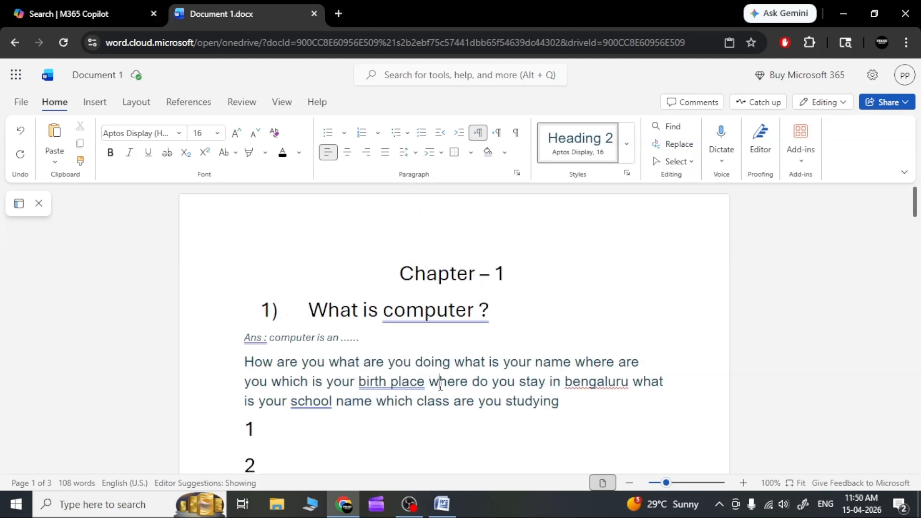
# Step: Apply the Heading 3 style to the entire document and review the restyled text back to the first page
pyautogui.hotkey('ctrl', 'a')
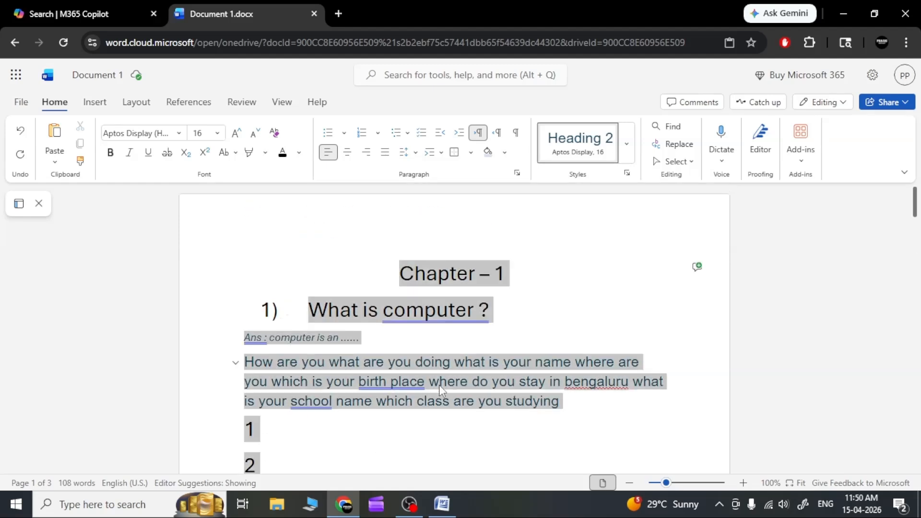
pyautogui.click(626, 144)
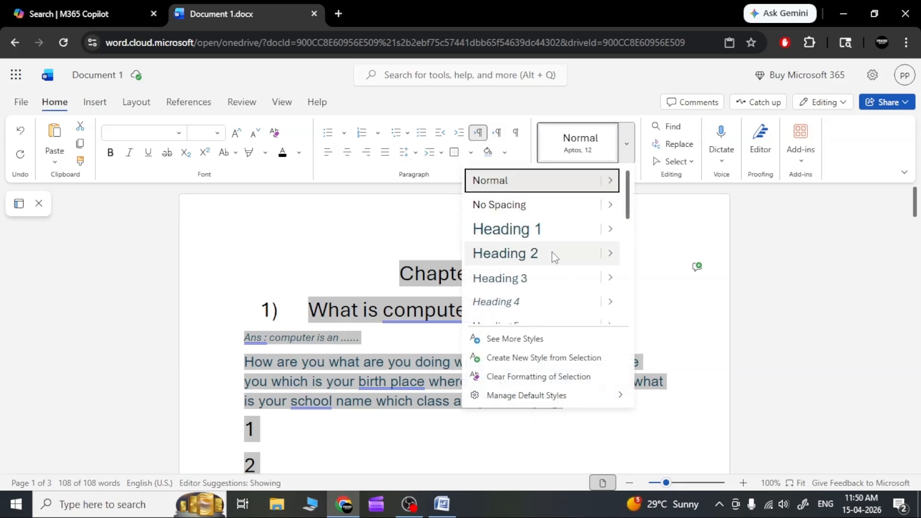
pyautogui.click(548, 289)
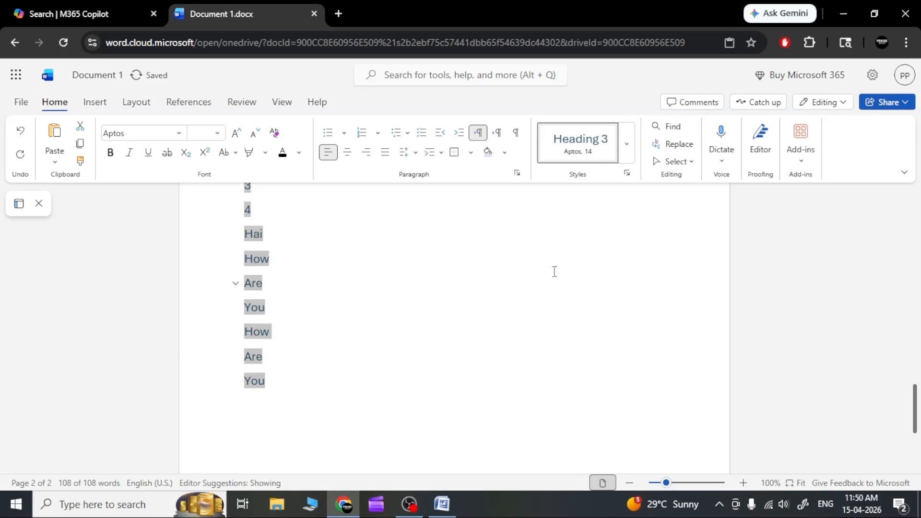
pyautogui.click(556, 280)
pyautogui.scroll(3, 294, 376)
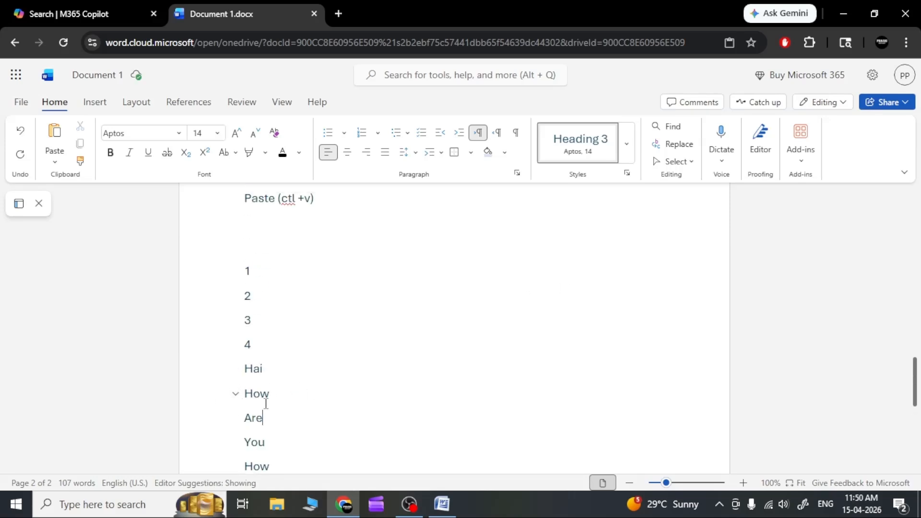
pyautogui.scroll(15, 264, 404)
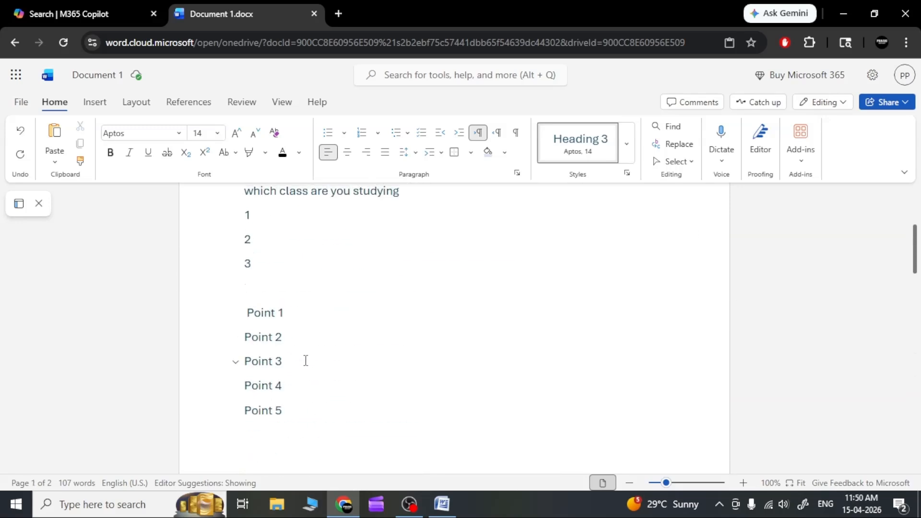
pyautogui.scroll(4, 304, 359)
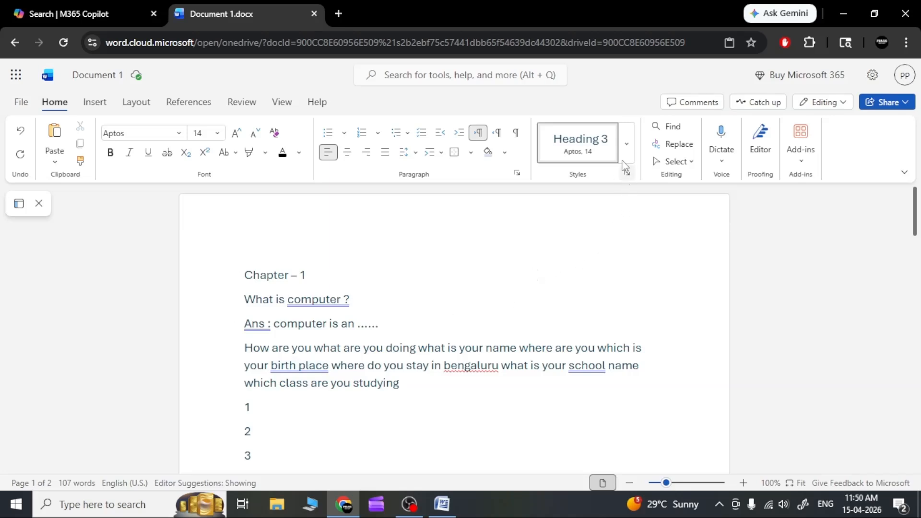
pyautogui.click(627, 144)
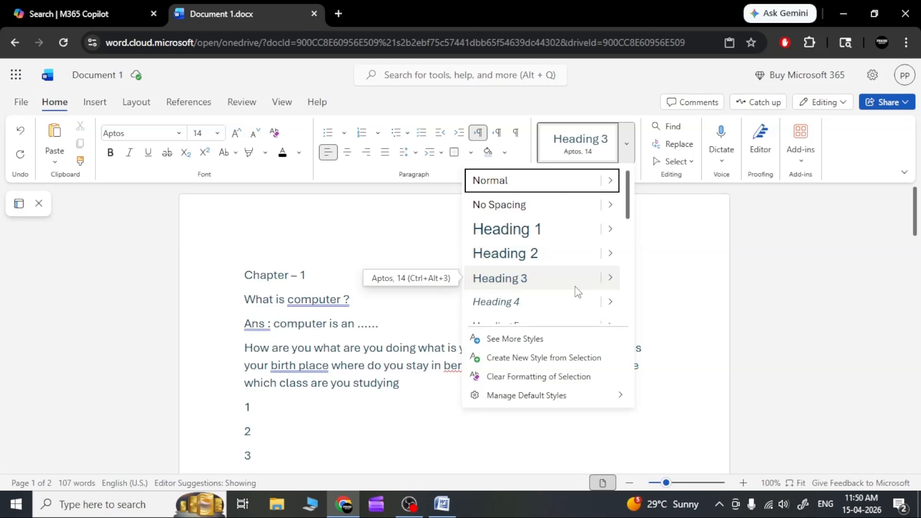
pyautogui.click(219, 134)
pyautogui.click(218, 135)
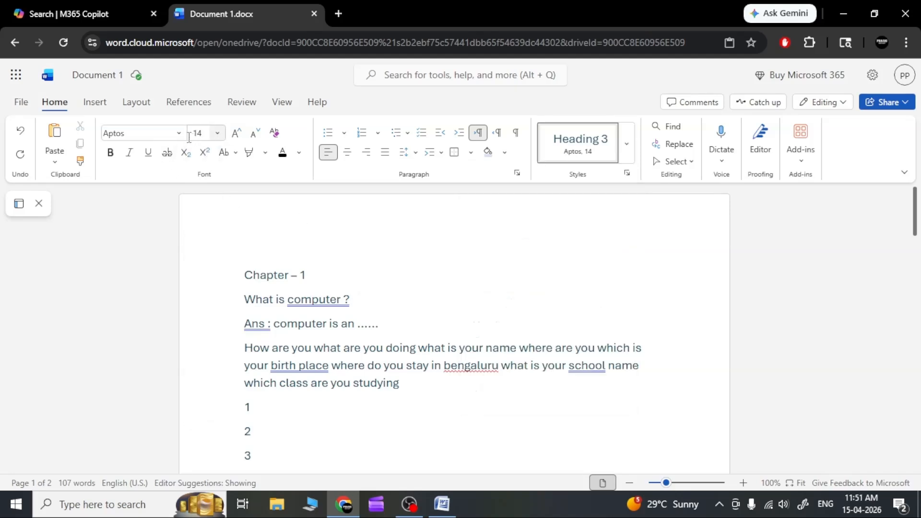
pyautogui.click(179, 135)
pyautogui.click(179, 136)
pyautogui.click(632, 147)
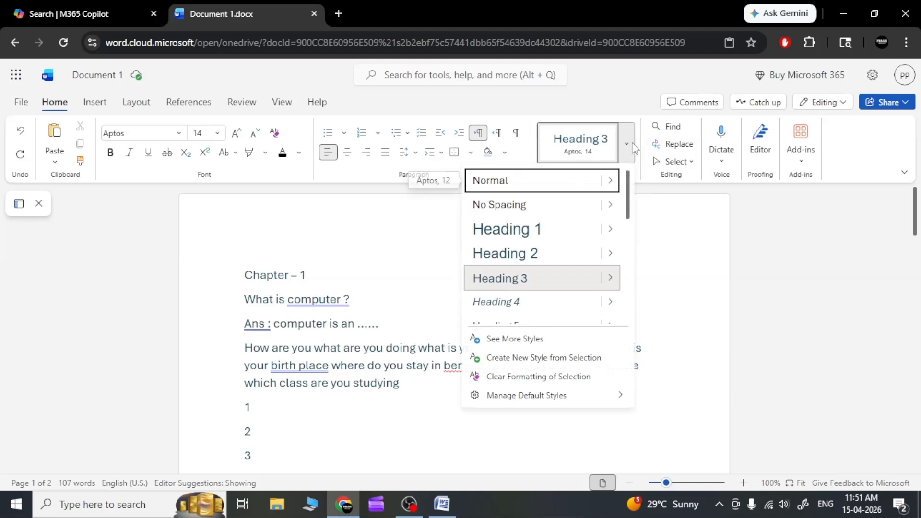
pyautogui.click(633, 147)
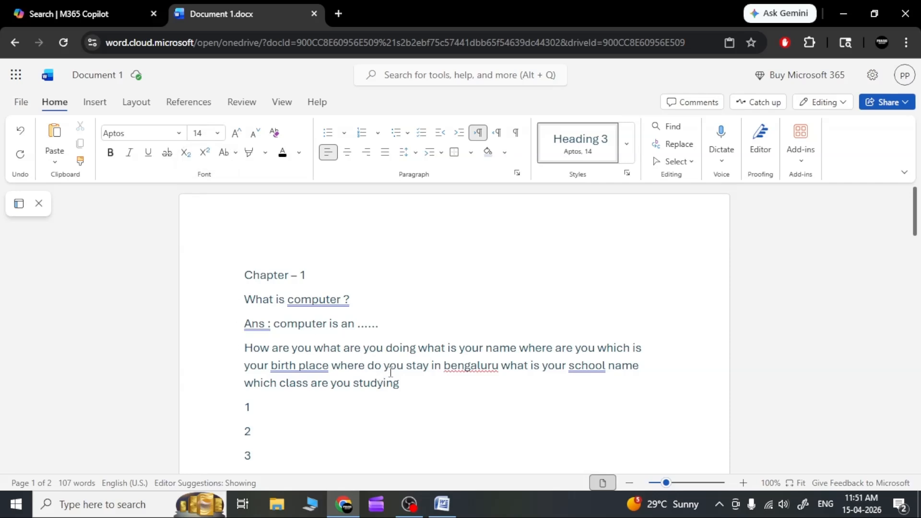
# Step: Try the Heading 2 and Heading 1 styles in turn on the entire document
pyautogui.hotkey('ctrl', 'a')
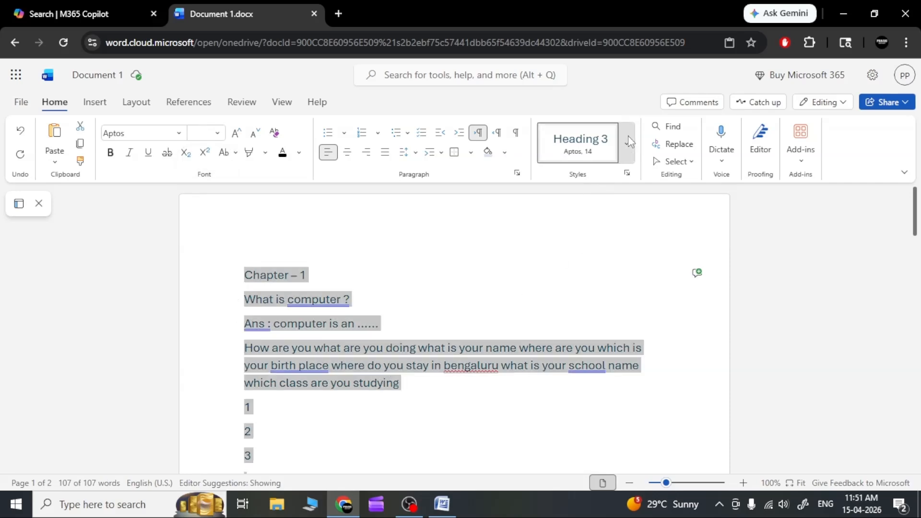
pyautogui.click(629, 136)
pyautogui.click(565, 252)
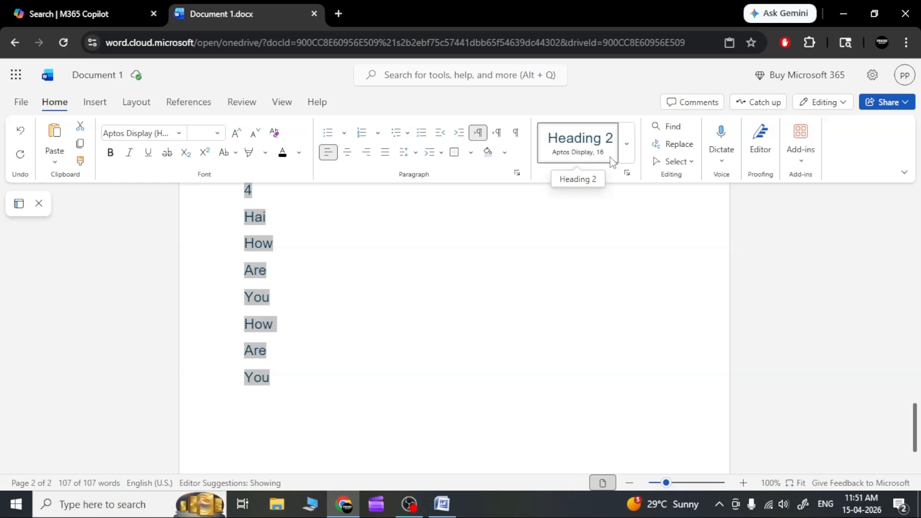
pyautogui.click(626, 144)
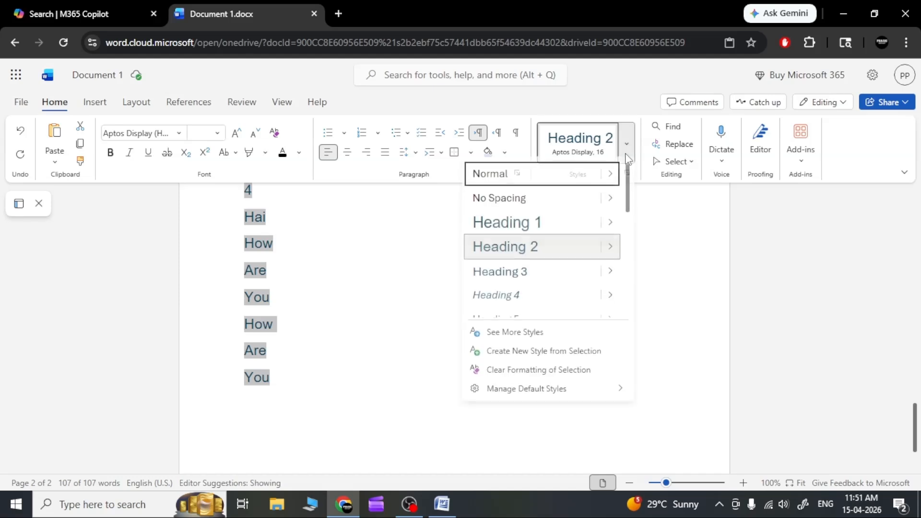
pyautogui.click(558, 229)
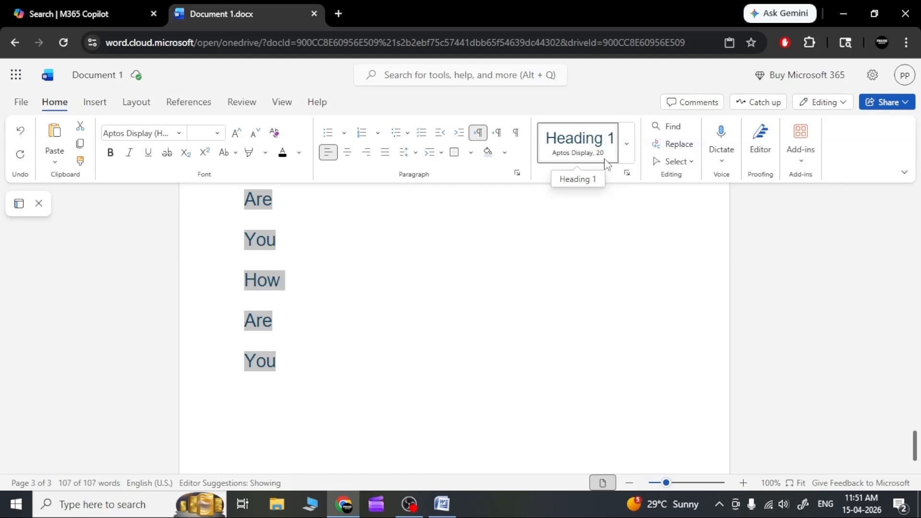
# Step: Try the Title style and the Subtitle style in turn on the whole document's text
pyautogui.click(626, 145)
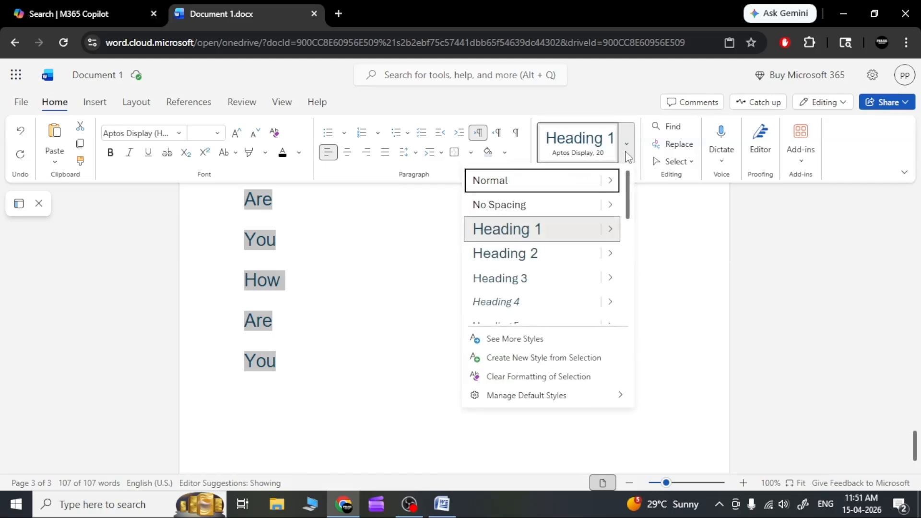
pyautogui.scroll(-3, 576, 252)
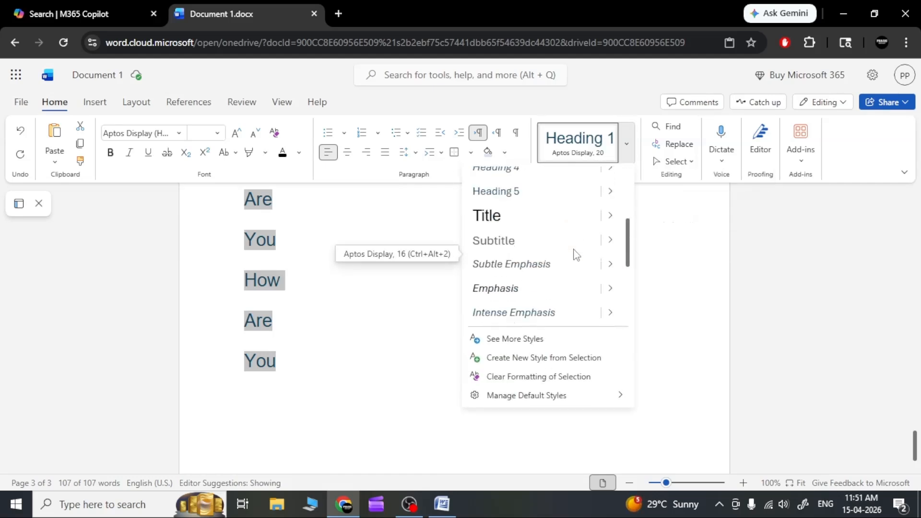
pyautogui.click(523, 224)
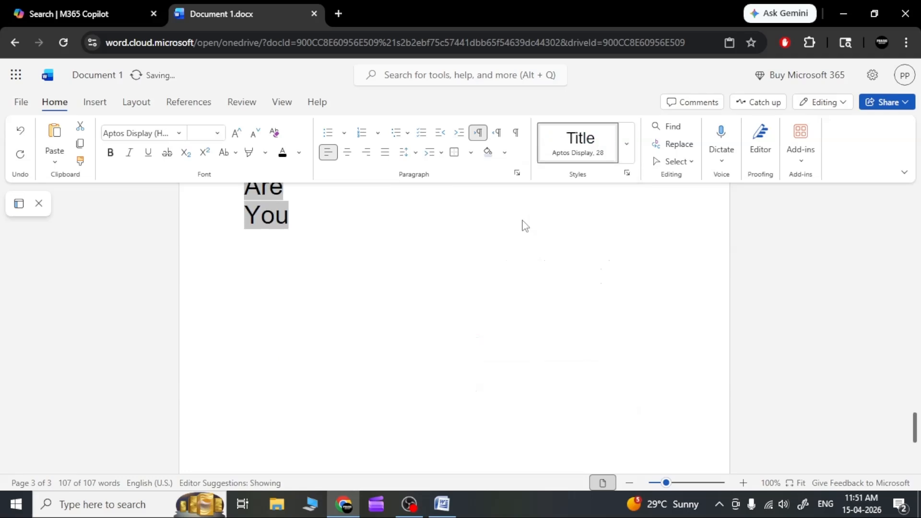
pyautogui.scroll(10, 554, 293)
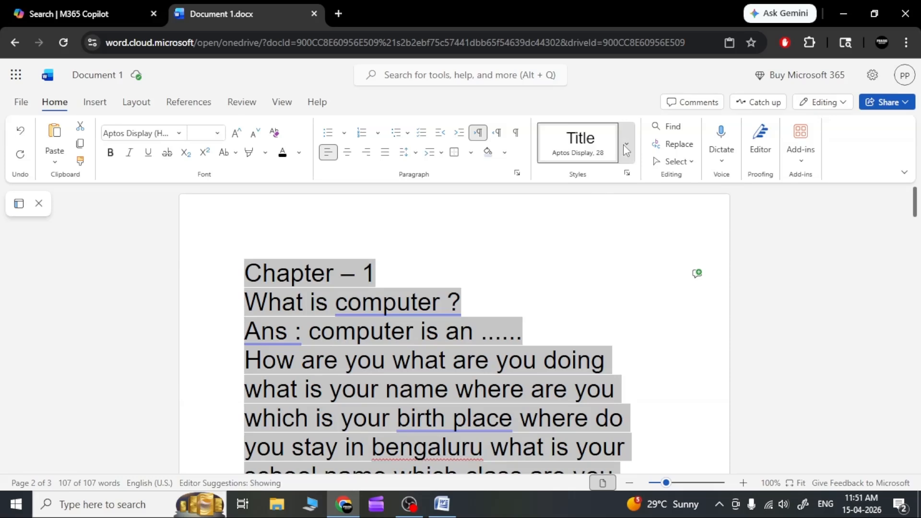
pyautogui.click(626, 144)
pyautogui.scroll(-3, 554, 269)
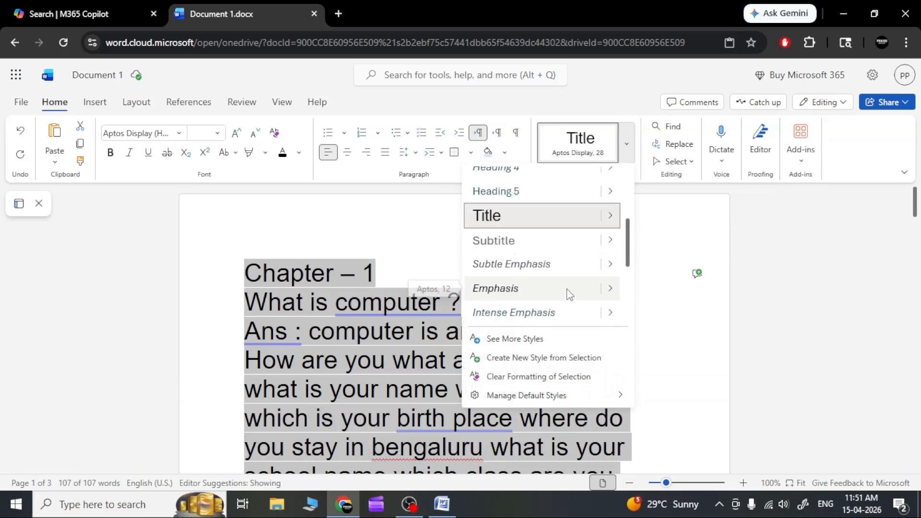
pyautogui.click(555, 248)
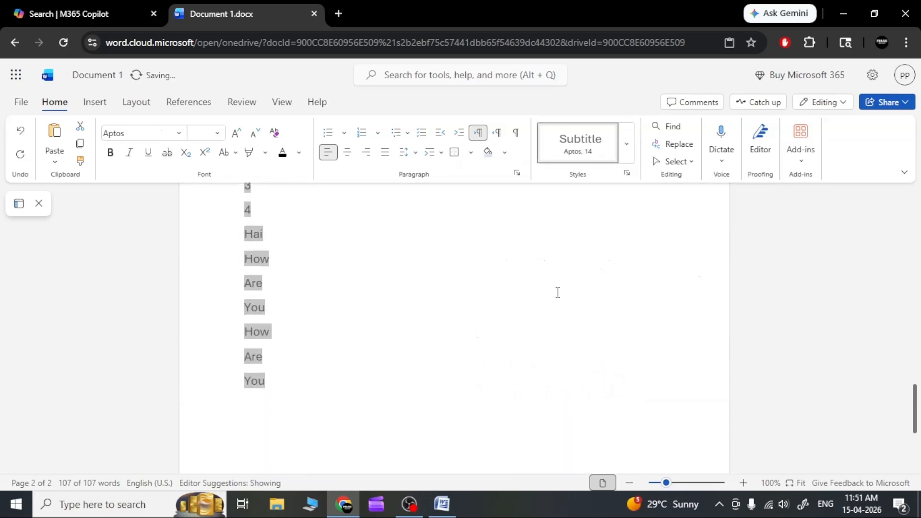
# Step: Apply the Emphasis style to all of the selected document text
pyautogui.click(627, 145)
pyautogui.scroll(-3, 599, 284)
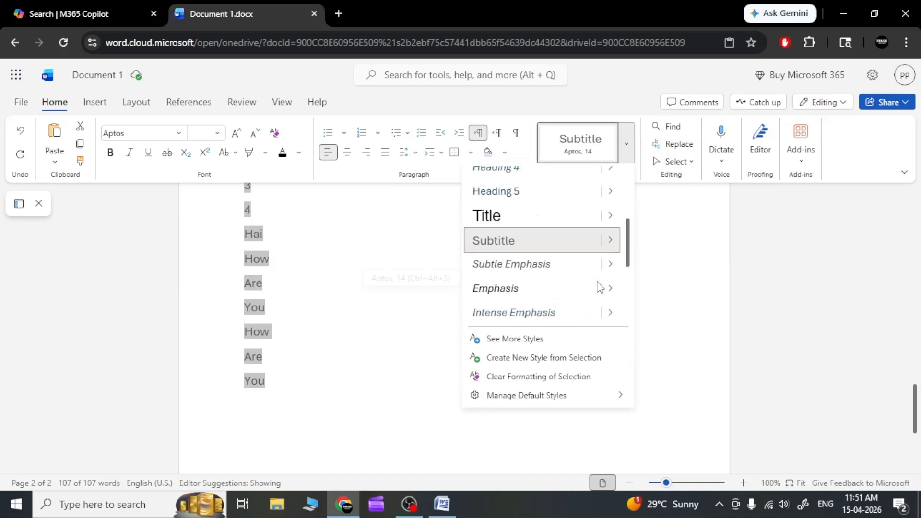
pyautogui.click(565, 292)
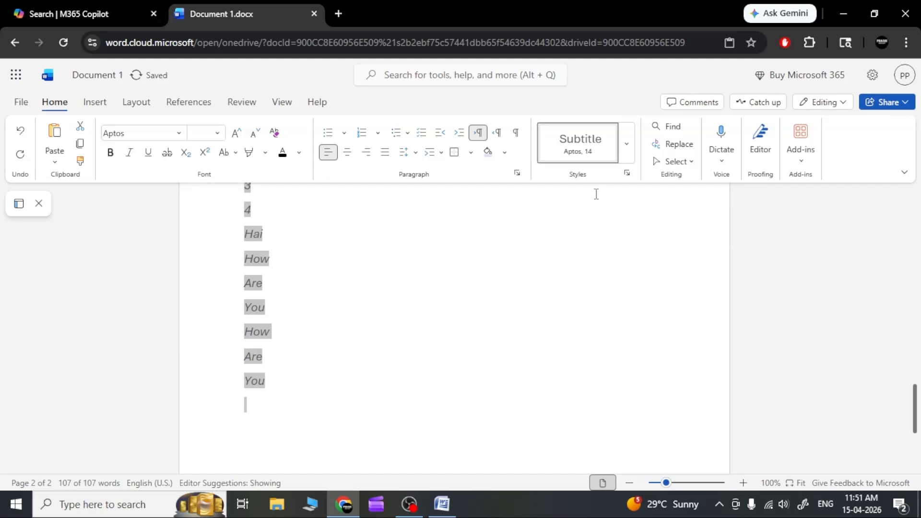
# Step: Apply the Quote style to all of the selected document text
pyautogui.click(626, 143)
pyautogui.scroll(-3, 582, 280)
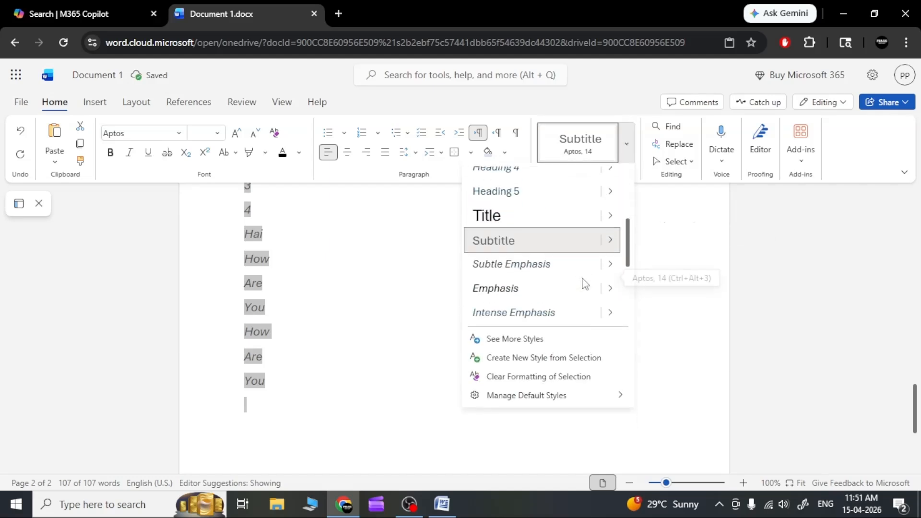
pyautogui.scroll(-3, 571, 298)
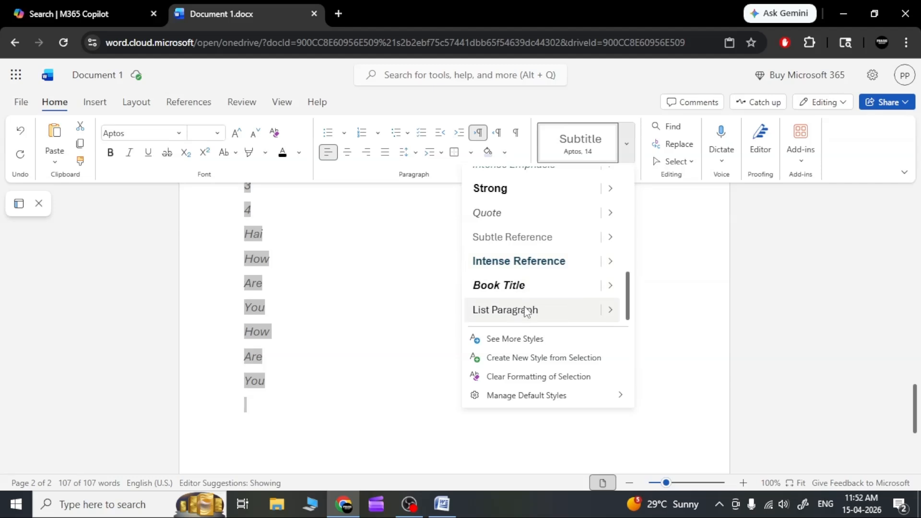
pyautogui.click(506, 216)
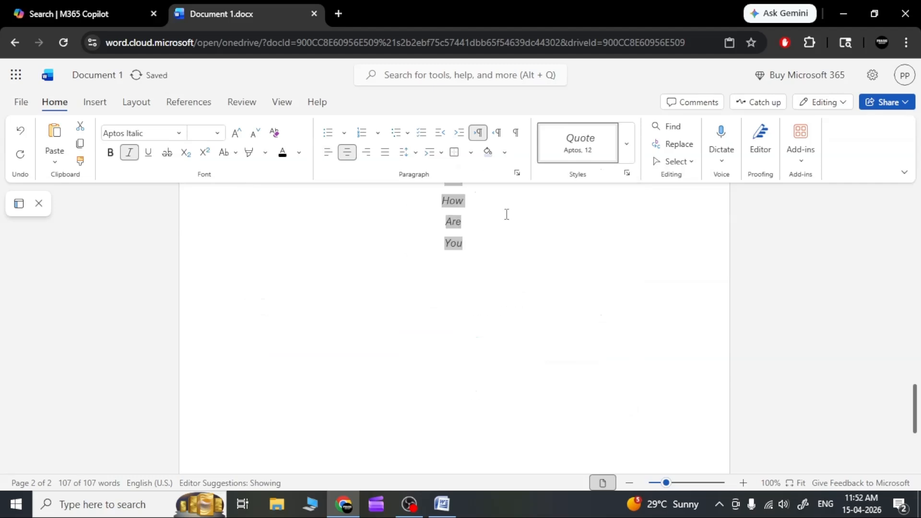
# Step: Apply the Book Title style to the entire document, return to the first page and deselect the text
pyautogui.click(625, 143)
pyautogui.scroll(-3, 584, 278)
pyautogui.scroll(-3, 583, 276)
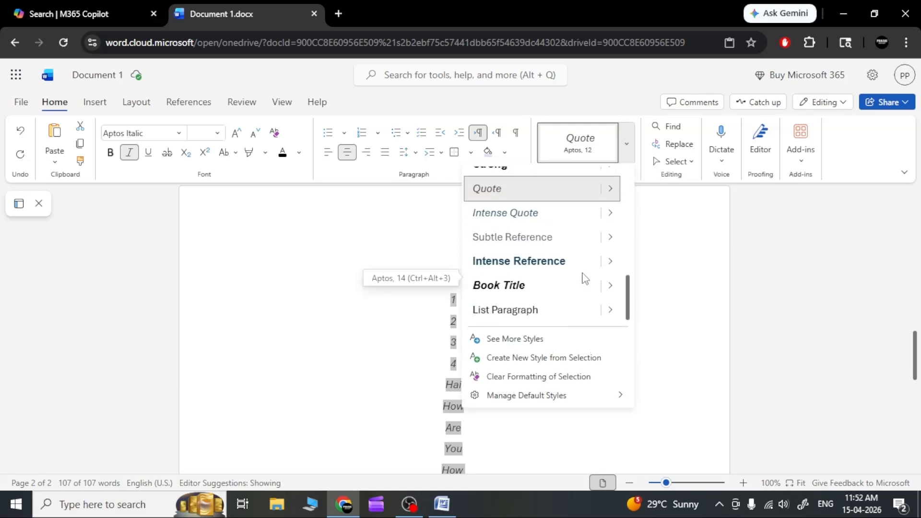
pyautogui.click(559, 282)
pyautogui.scroll(10, 559, 281)
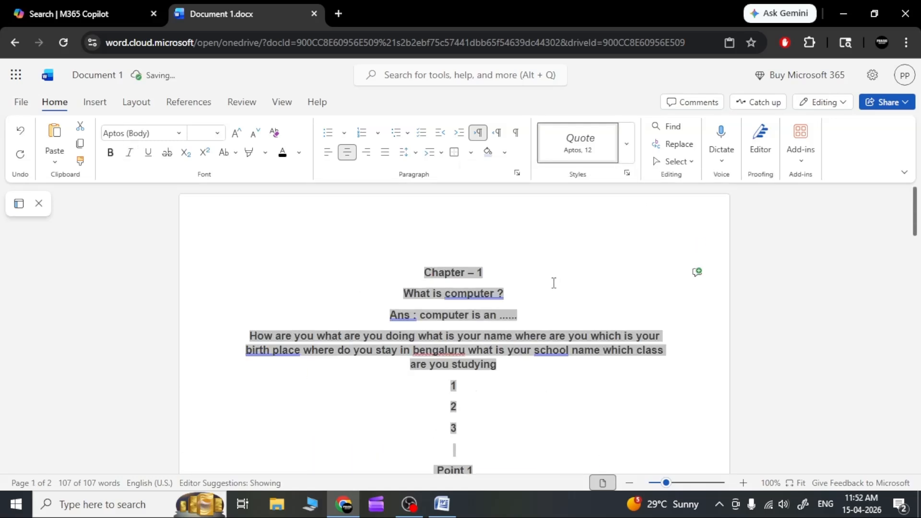
pyautogui.click(554, 282)
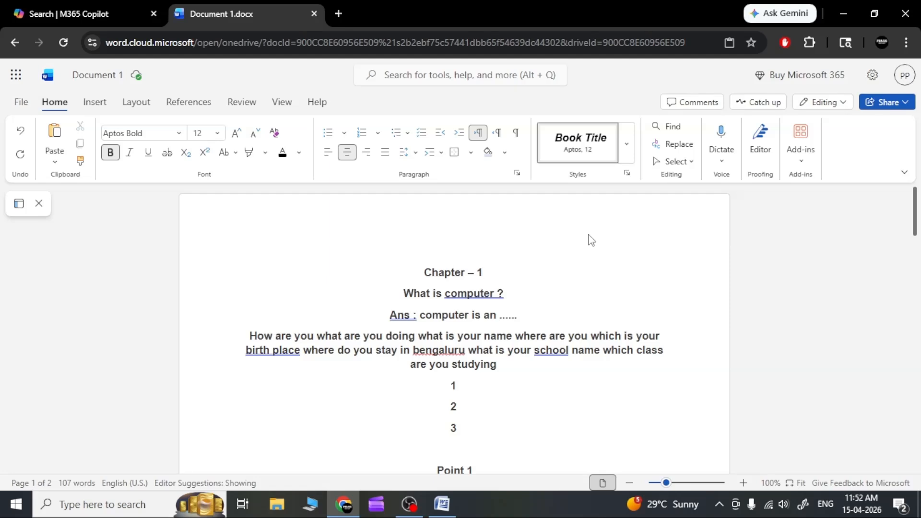
pyautogui.click(626, 144)
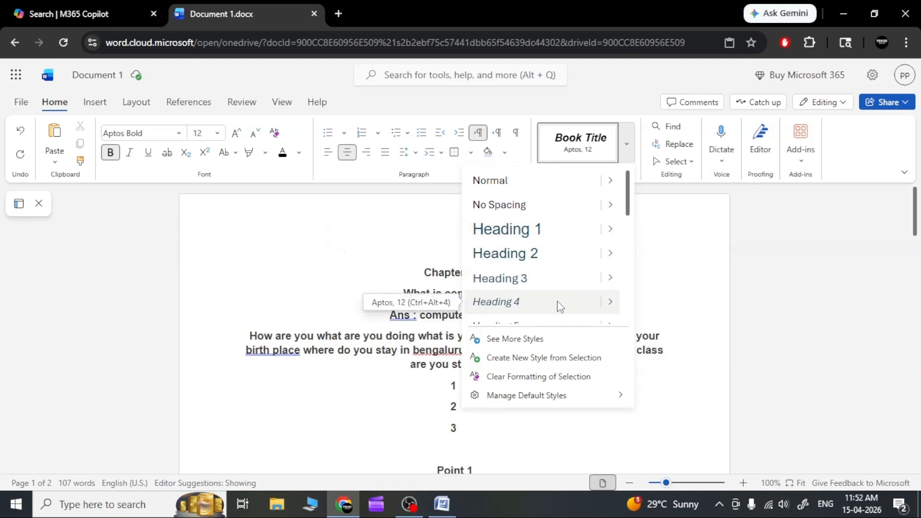
pyautogui.scroll(-1, 559, 306)
pyautogui.scroll(-2, 559, 305)
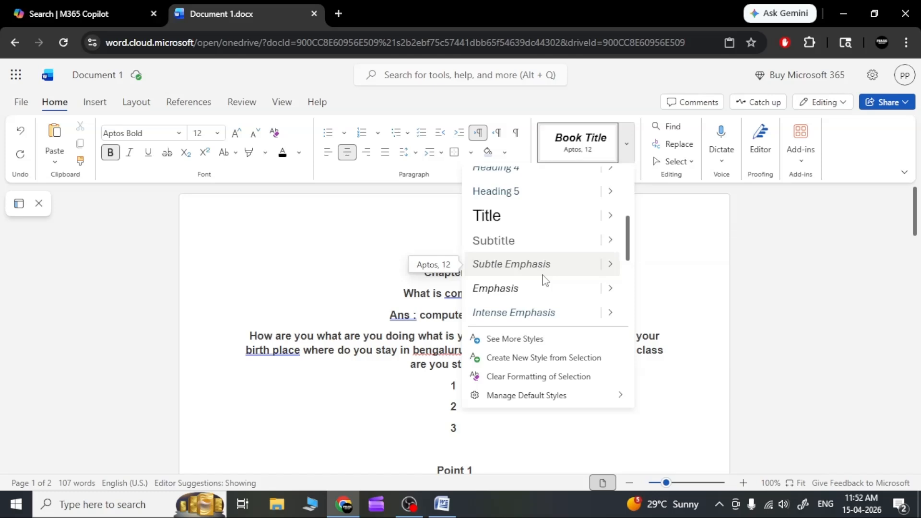
pyautogui.scroll(-3, 545, 280)
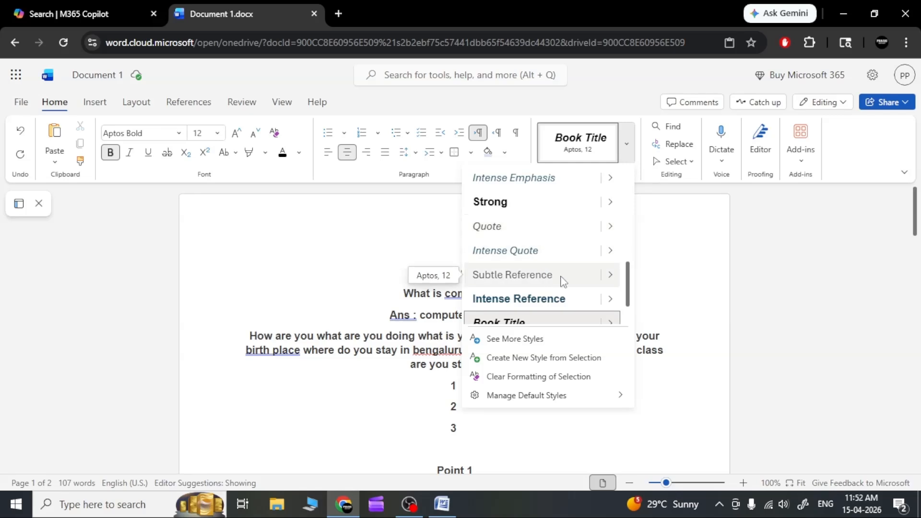
pyautogui.scroll(-1, 563, 282)
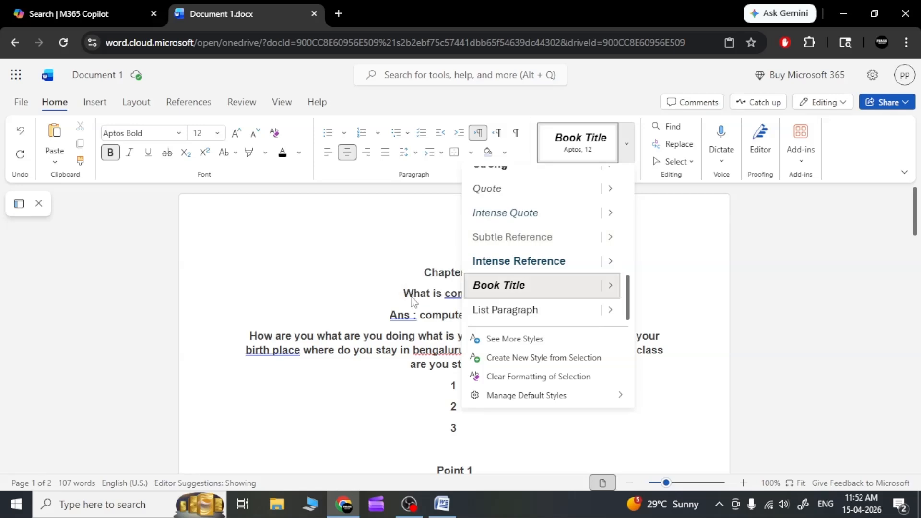
pyautogui.press('Escape')
# Step: Open the style choices for the end of the "Chapter – 1" line
pyautogui.moveTo(400, 296); pyautogui.dragTo(494, 294)
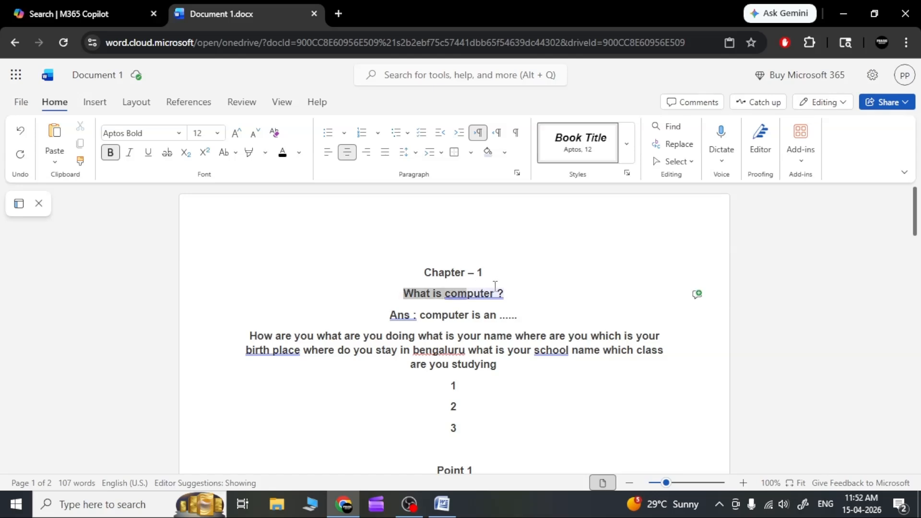
pyautogui.click(495, 288)
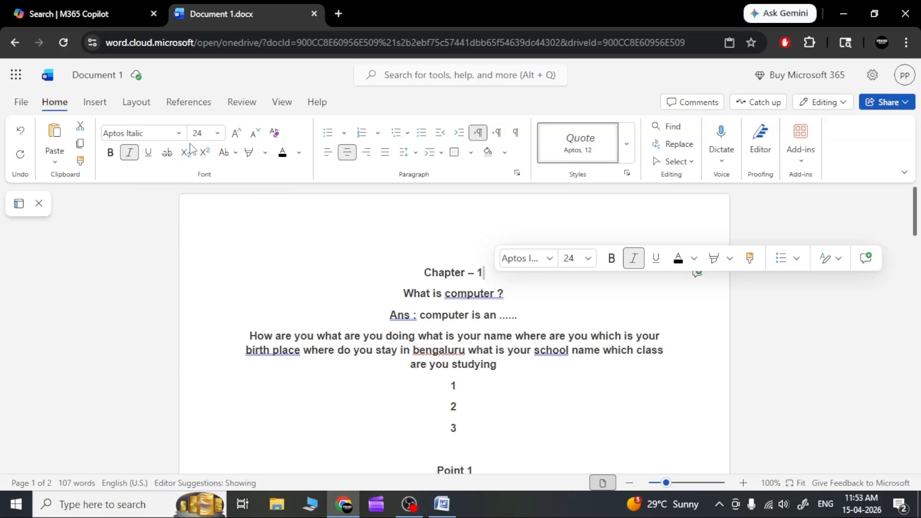
pyautogui.click(627, 145)
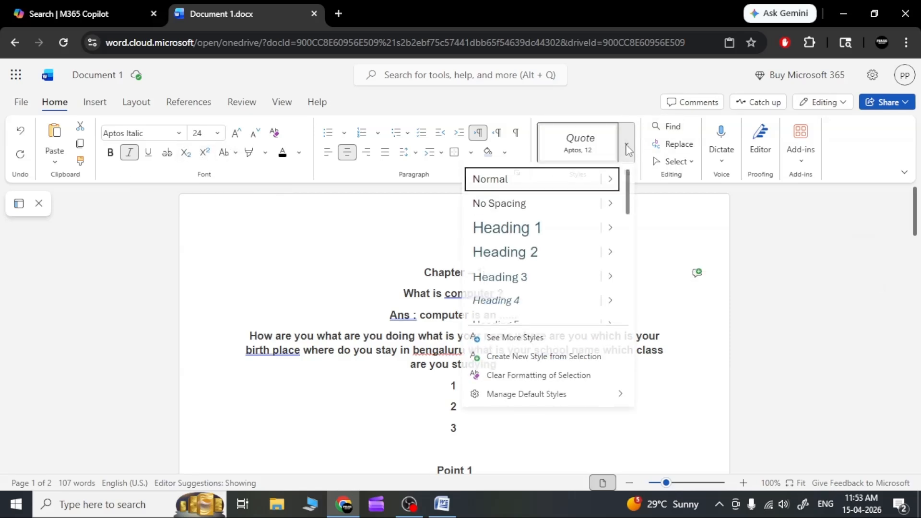